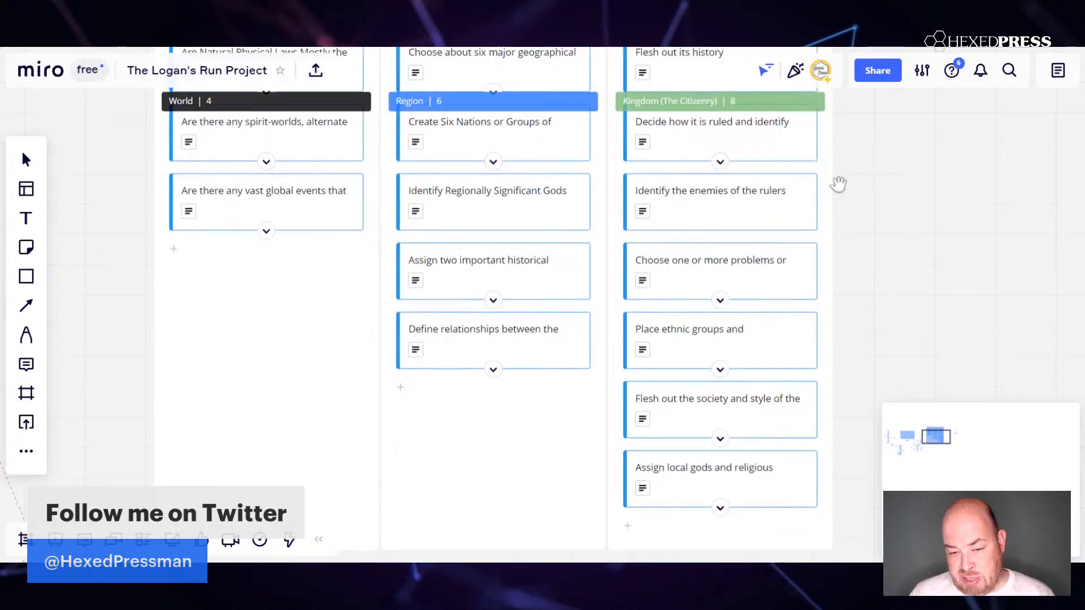
Review the World, Region and Kingdom columns of the Kanban and the mind map around the central LOGAN's RUN PROJECT node.
scroll(838, 184, up, 4)
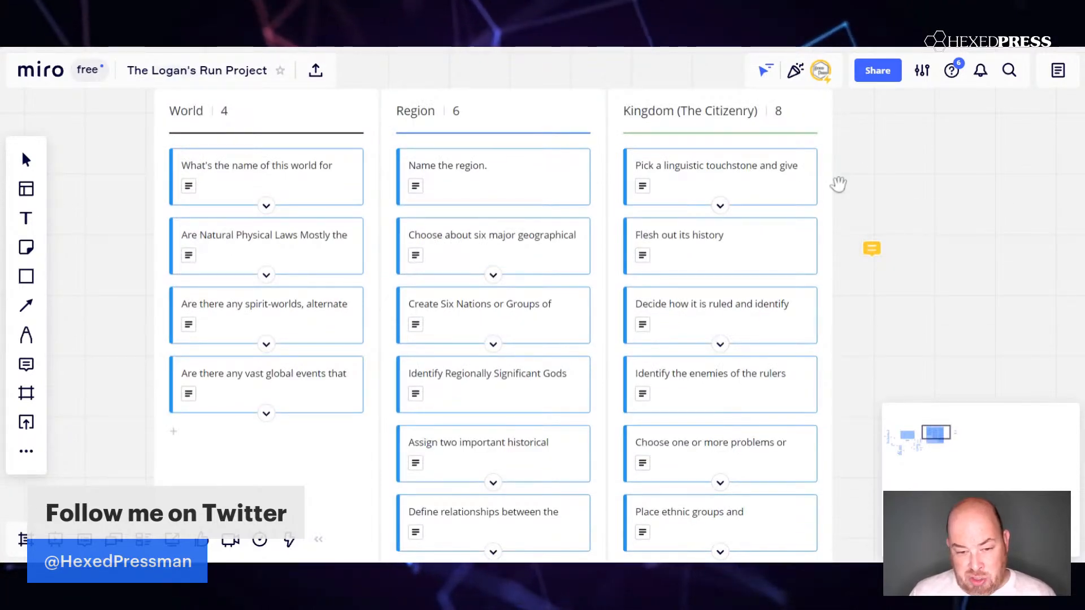
scroll(838, 183, up, 2)
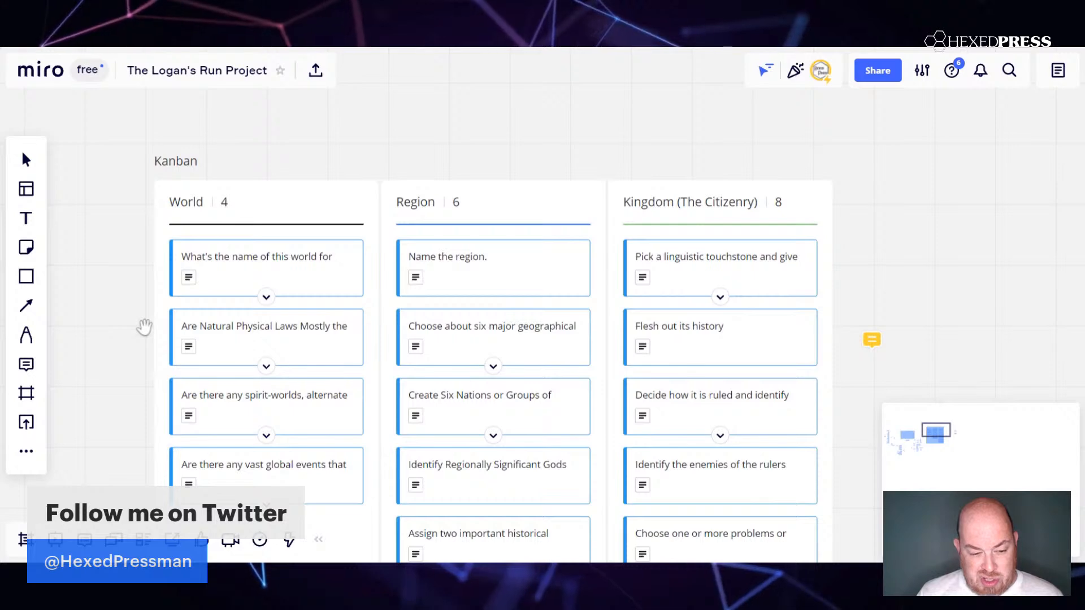
drag(145, 325, 812, 73)
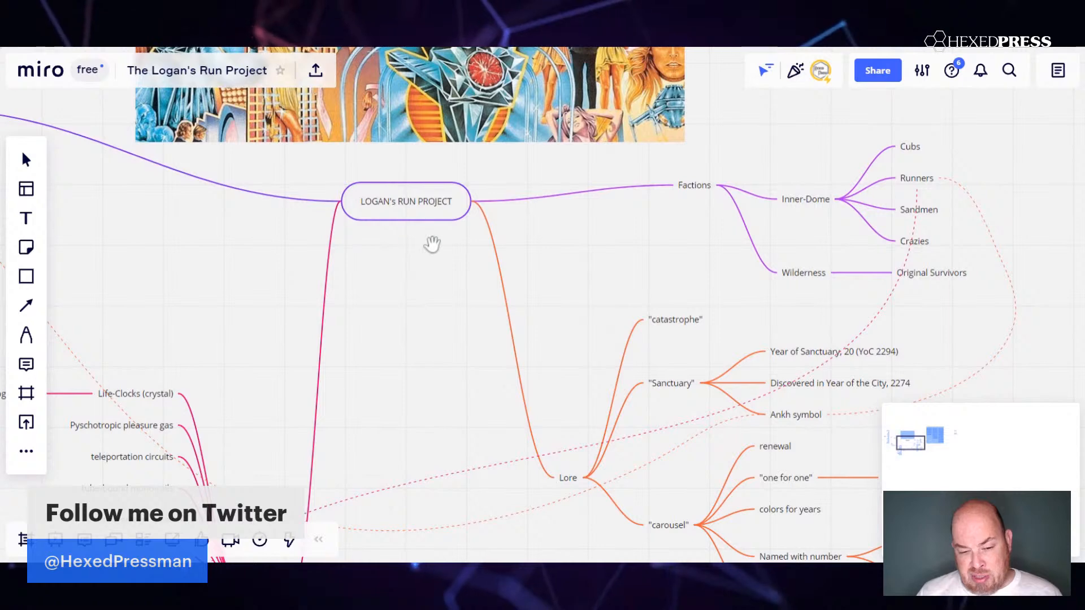
drag(433, 244, 602, 290)
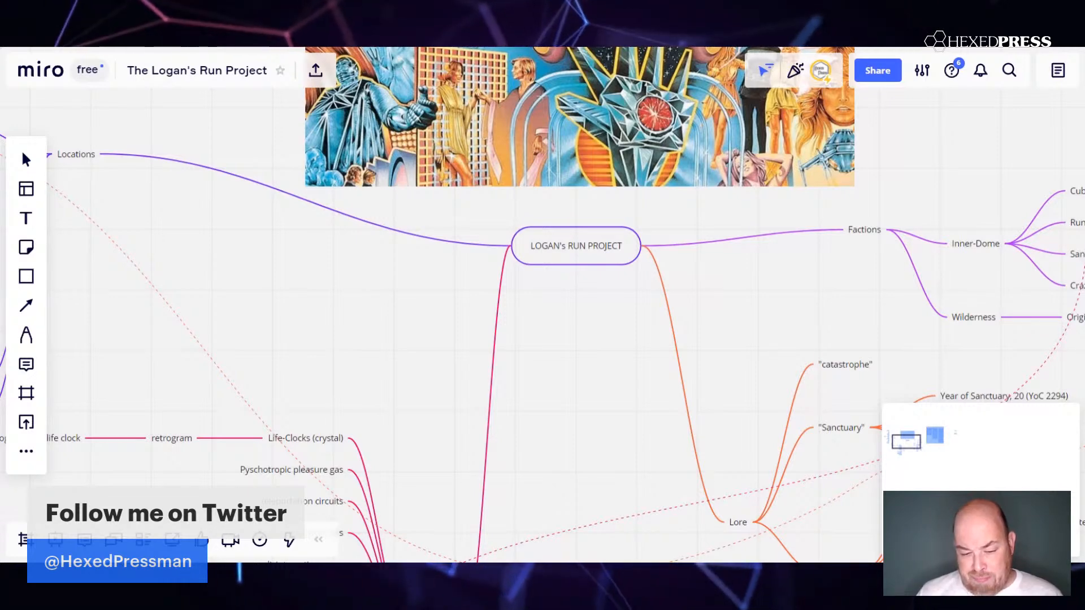
drag(309, 291, 282, 175)
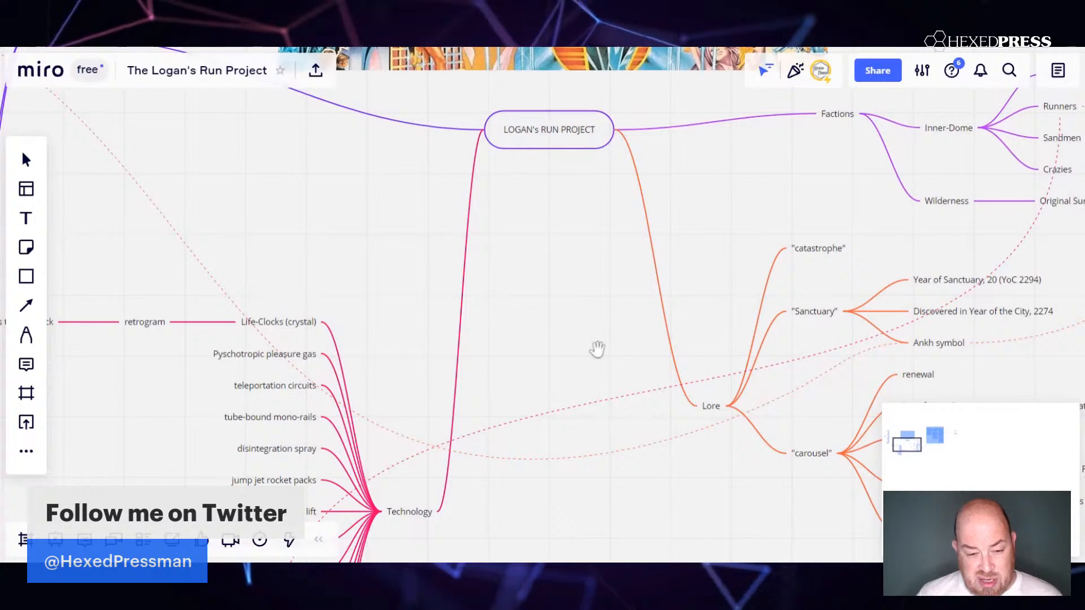
drag(293, 189, 294, 193)
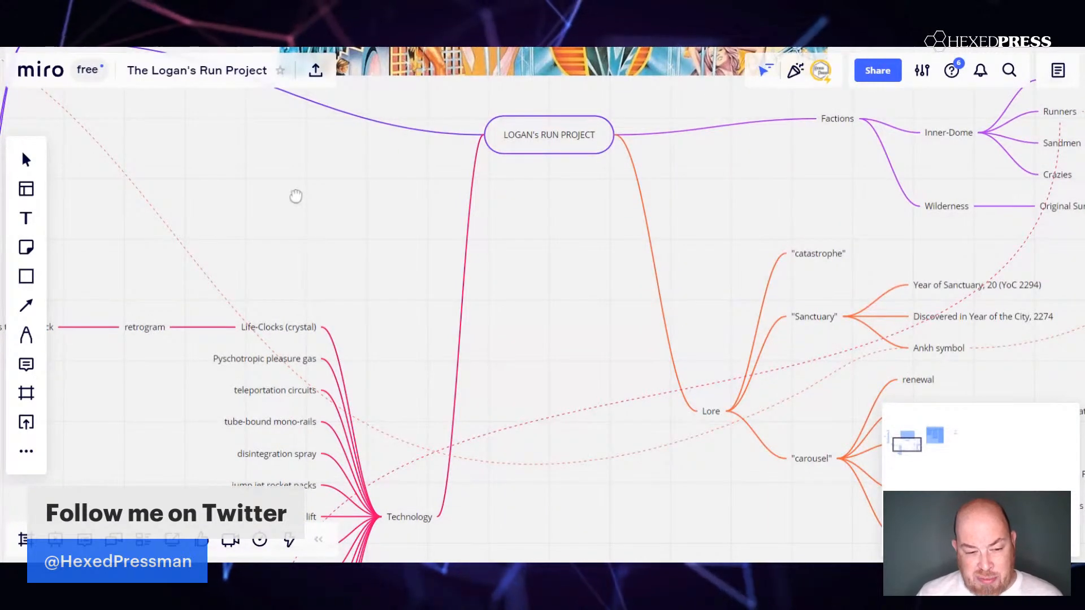
Examine the Locations branch of the mind map with its Domes entries, comparing it with the Factions, Lore and Technology branches.
drag(296, 196, 755, 403)
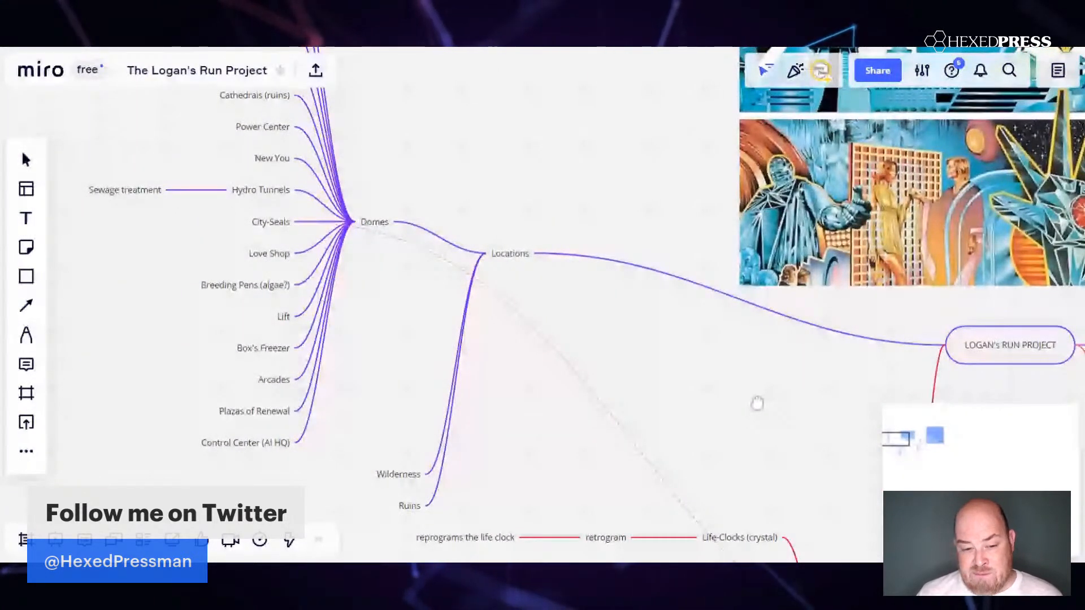
drag(757, 403, 794, 454)
drag(562, 369, 752, 420)
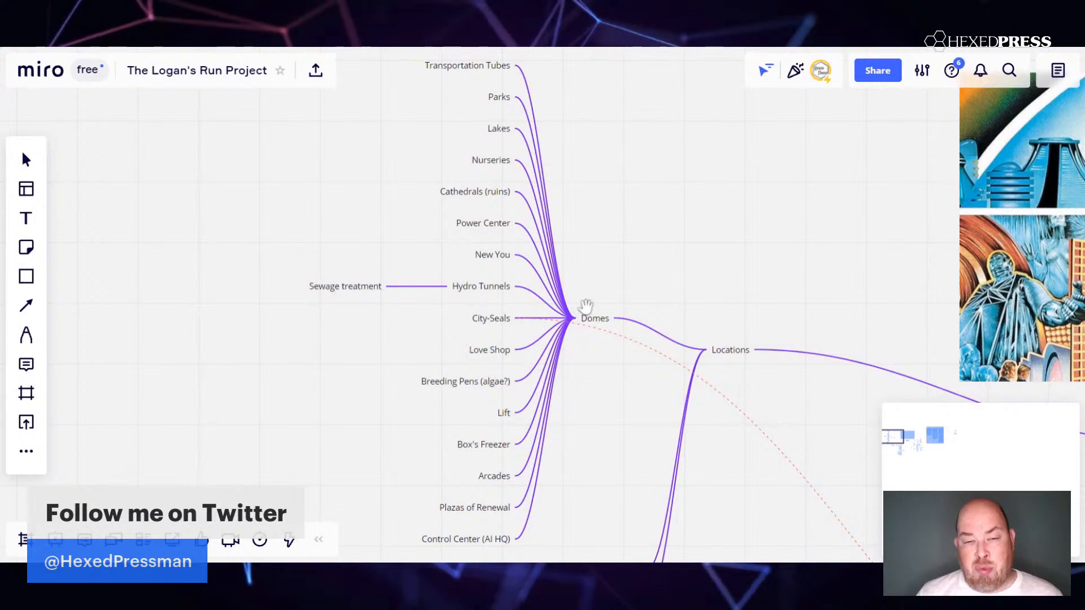
drag(703, 231, 697, 236)
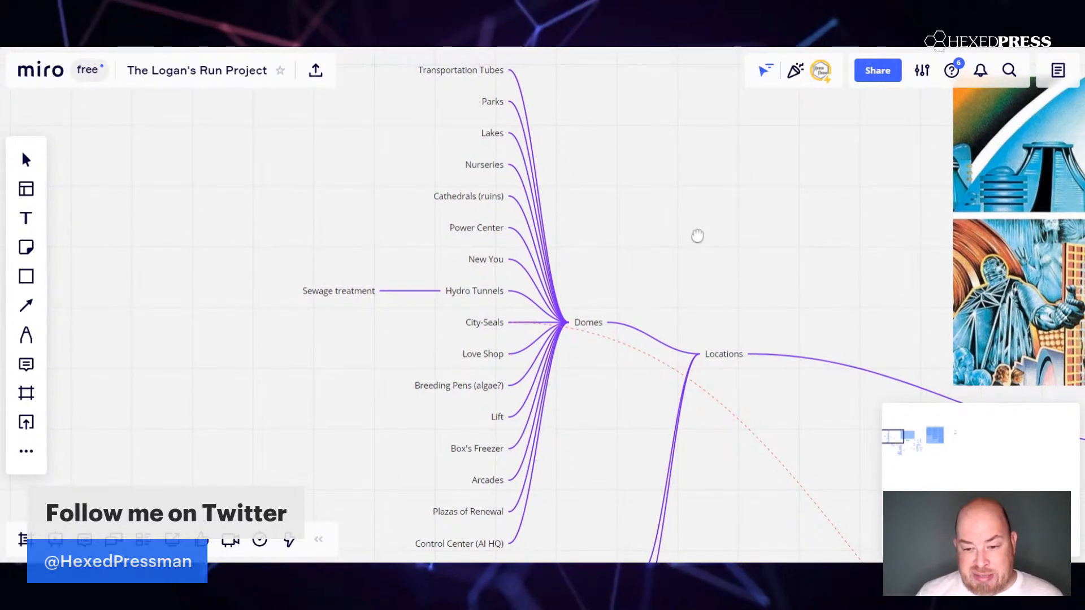
drag(697, 235, 379, 263)
drag(497, 354, 296, 224)
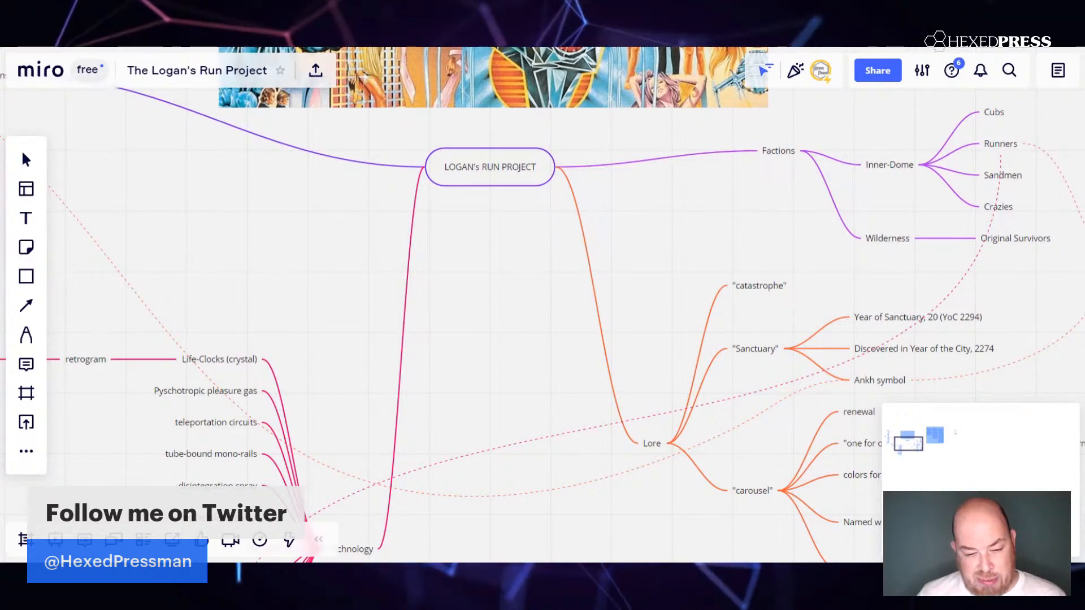
drag(300, 254, 907, 526)
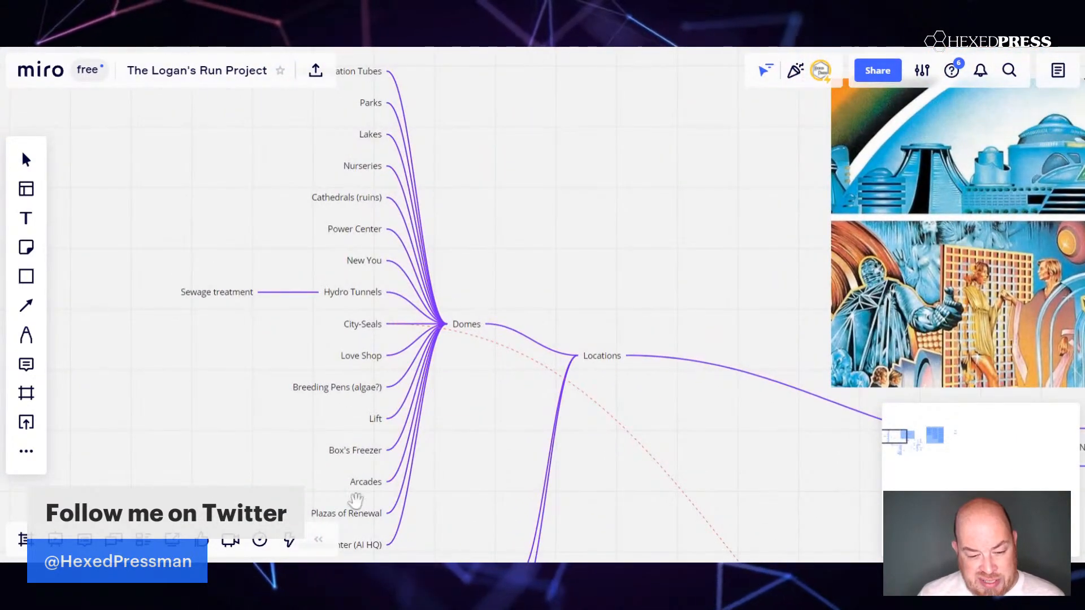
drag(775, 434, 196, 218)
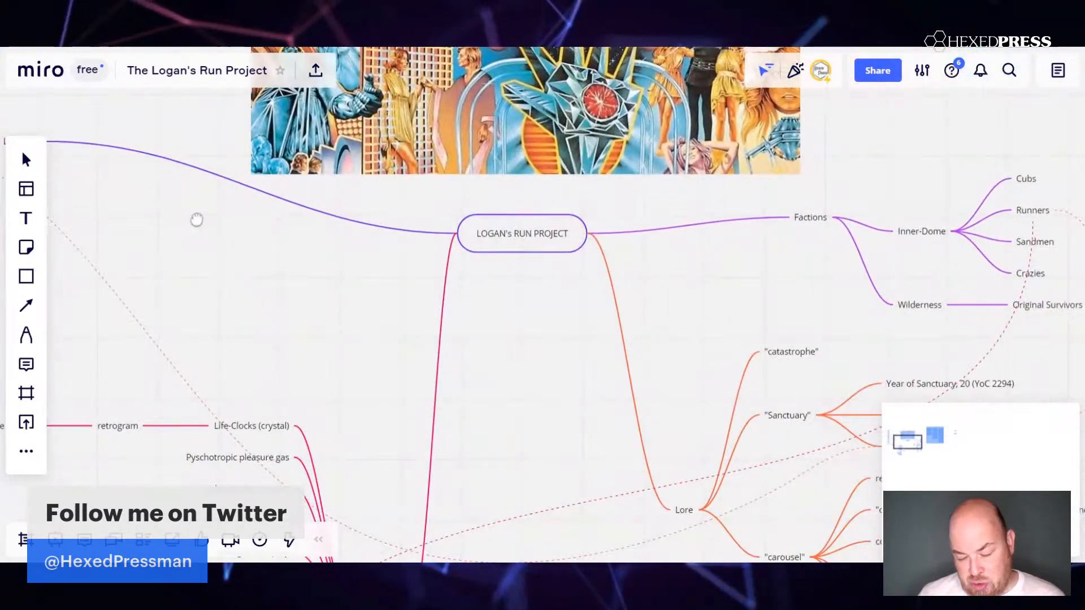
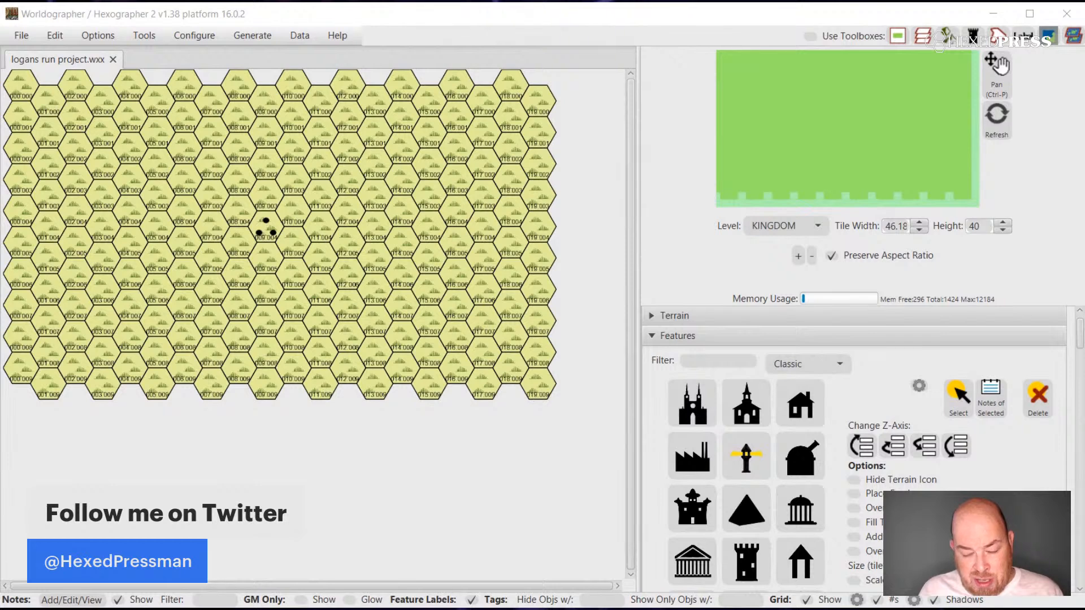
In Worldographer, paint three short strips of Forest Decid. terrain east and southwest of the three-dot feature and near the western map edge.
click(652, 321)
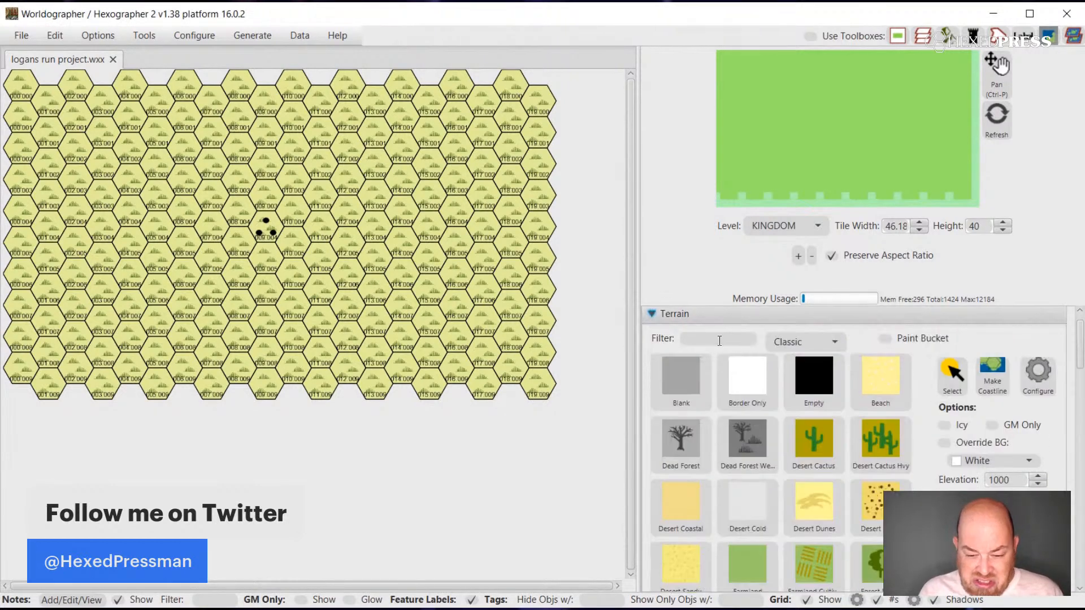
scroll(919, 457, down, 2)
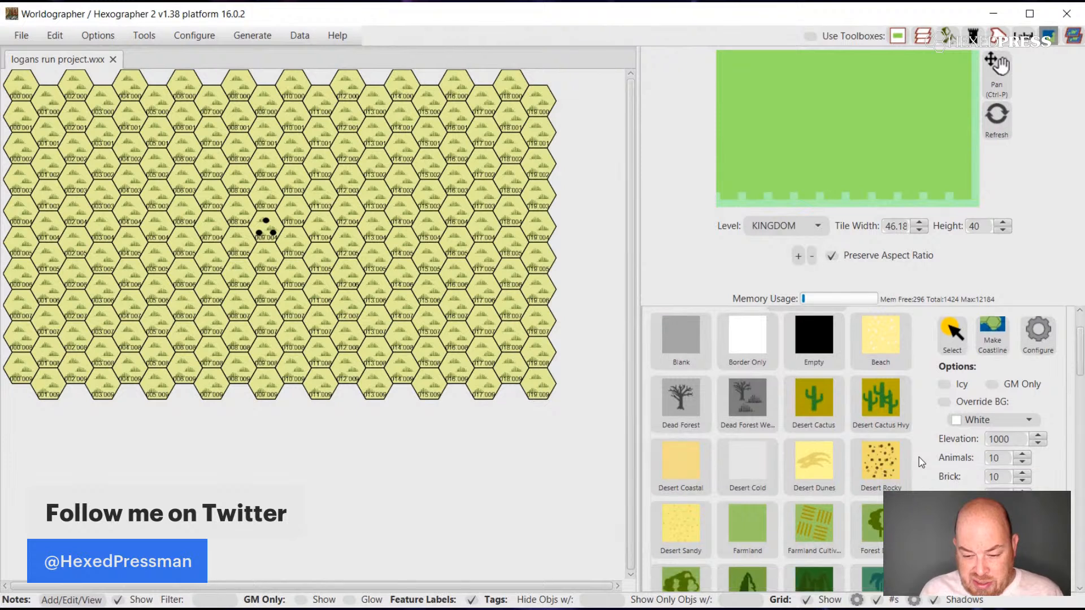
scroll(893, 542, down, 5)
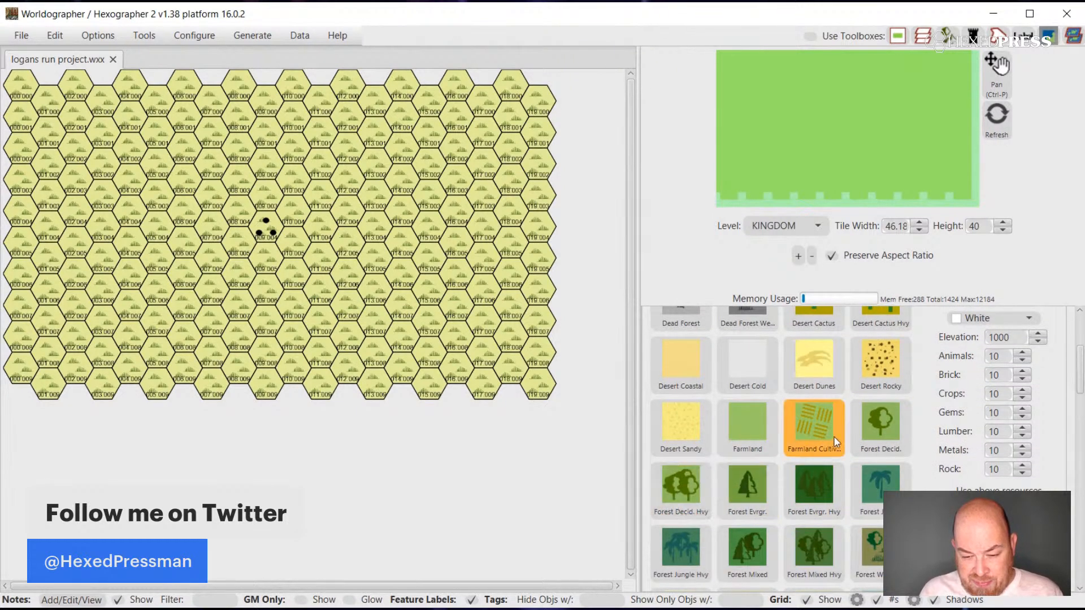
click(860, 429)
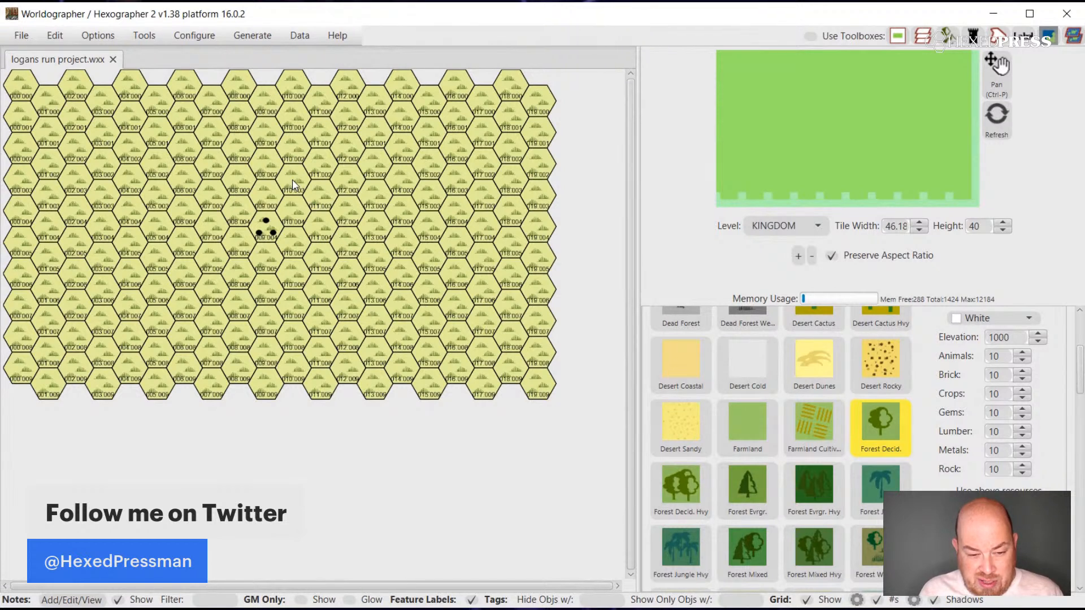
drag(293, 180, 313, 183)
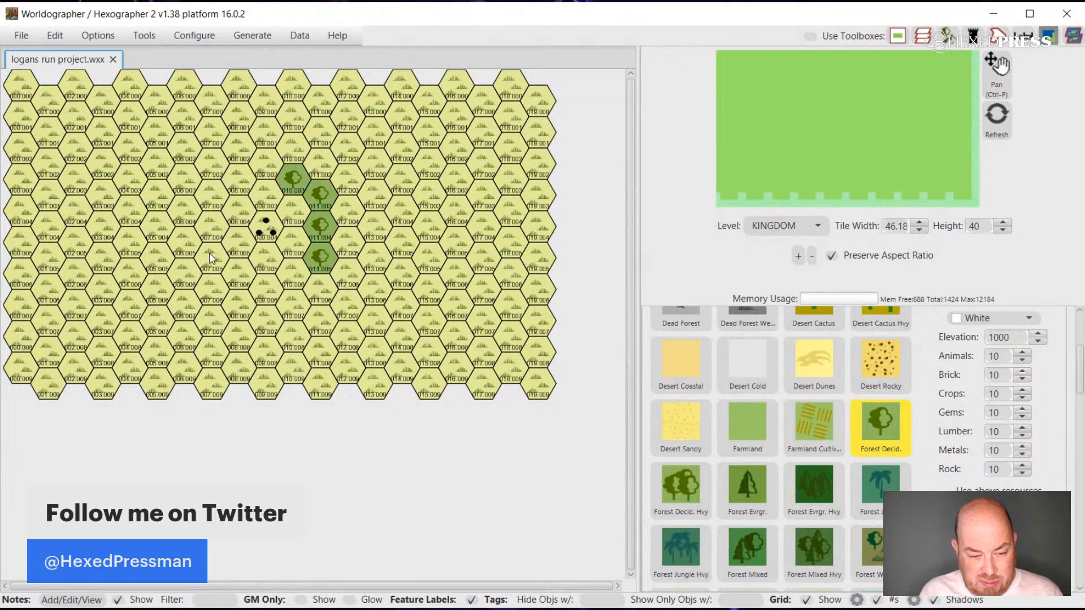
drag(210, 259, 236, 278)
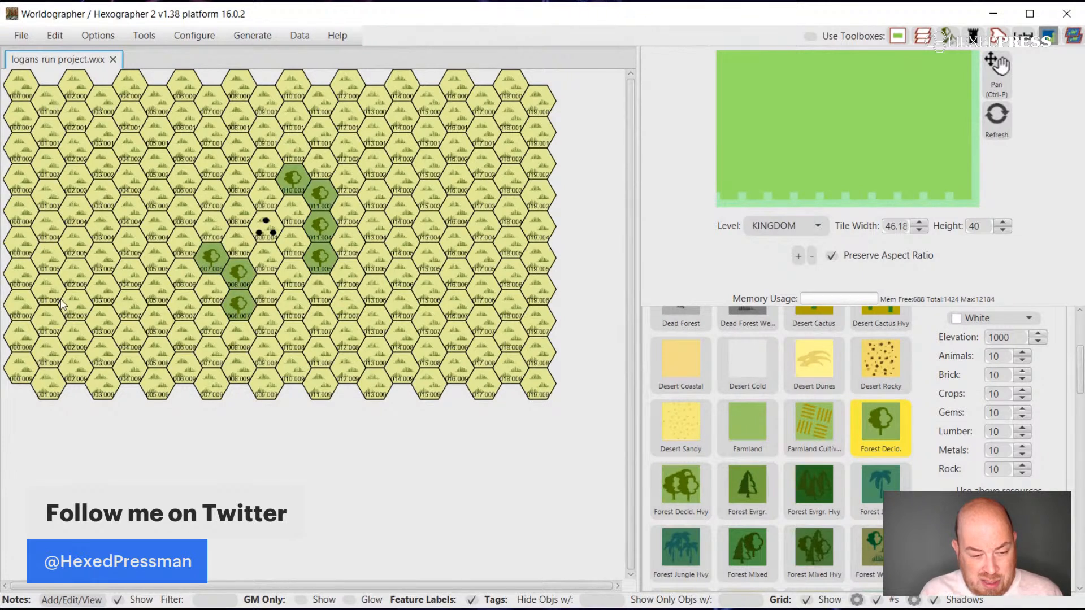
mouse_move(46, 286)
mouse_down()
mouse_move(86, 319)
mouse_move(96, 355)
mouse_up()
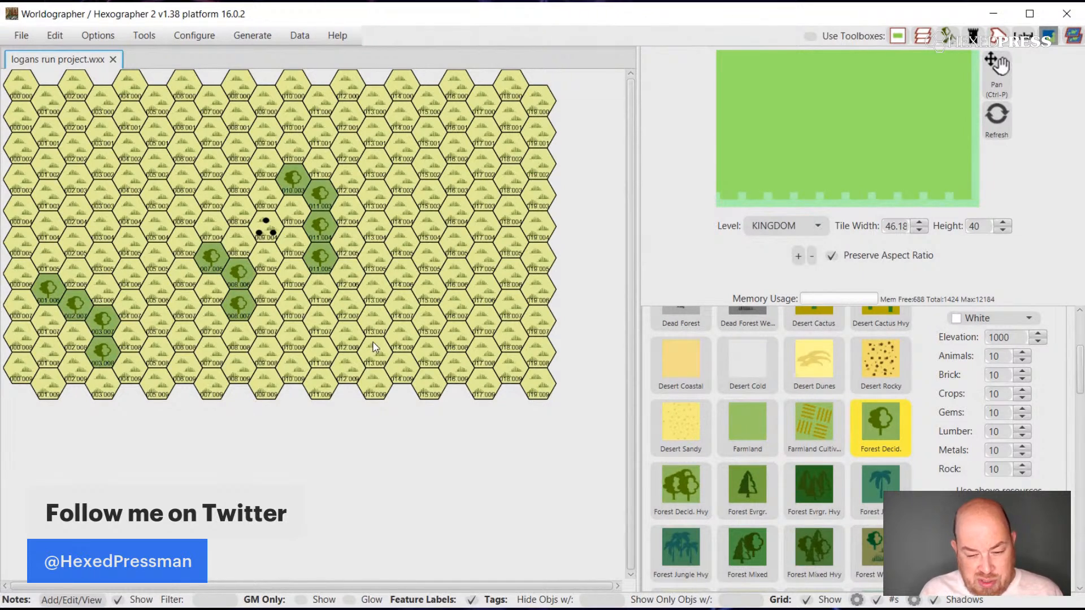
Thicken the three forest strips with Forest Decid. Hvy hexes, giving the eastern forest the largest block.
click(683, 484)
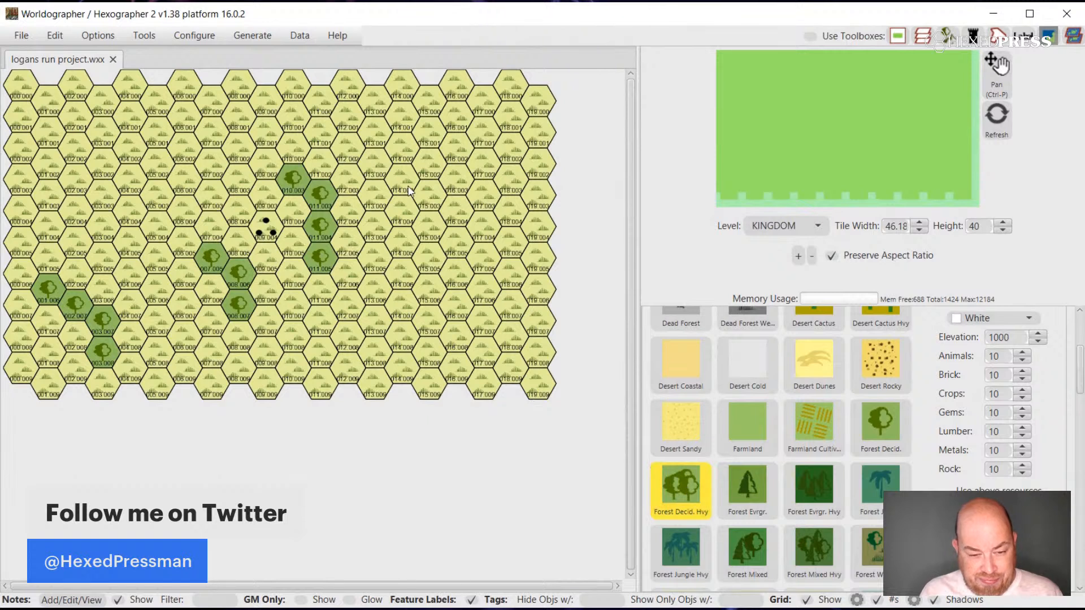
drag(299, 153, 305, 156)
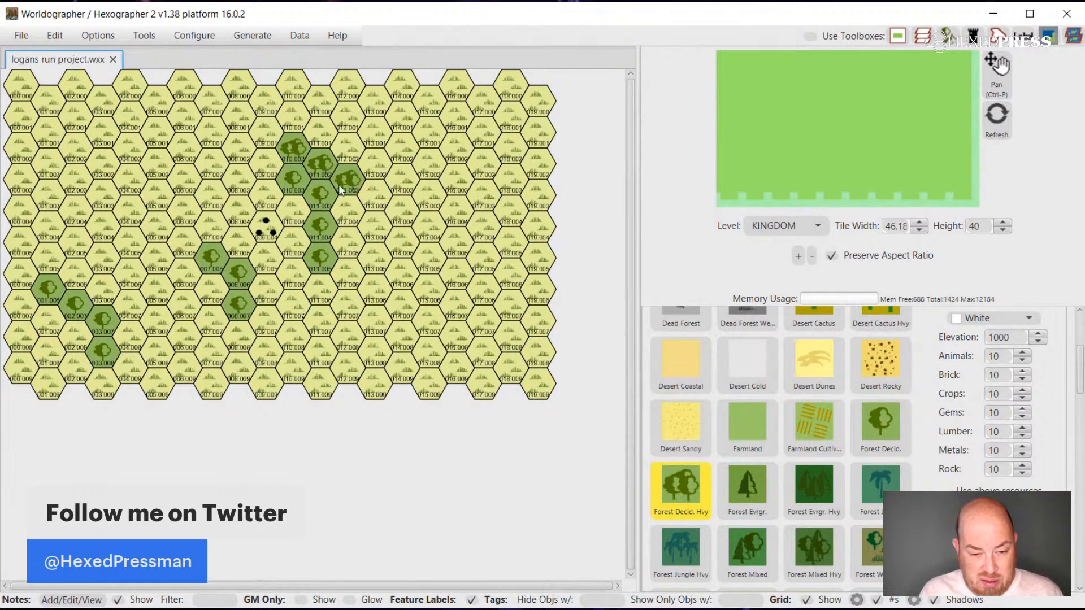
mouse_move(352, 228)
mouse_down()
mouse_move(351, 280)
mouse_move(387, 276)
mouse_up()
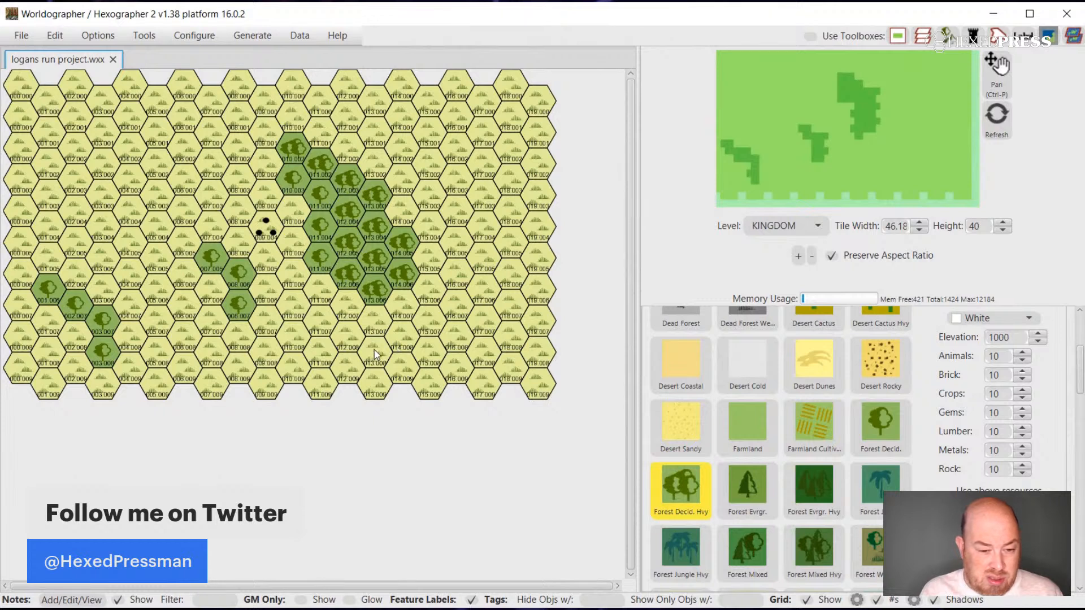
click(214, 294)
click(189, 279)
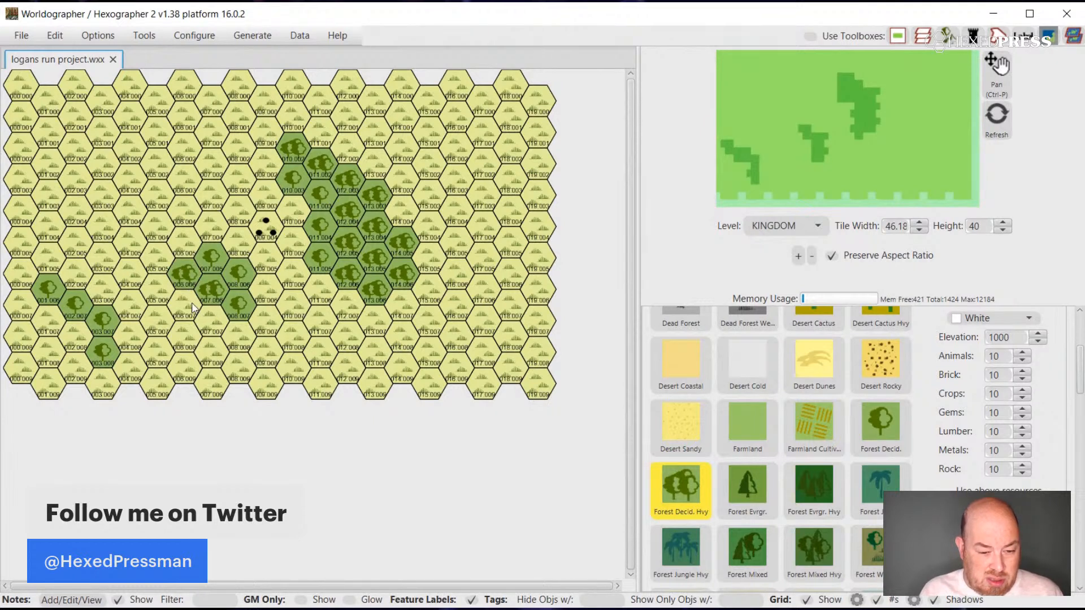
click(216, 327)
click(78, 347)
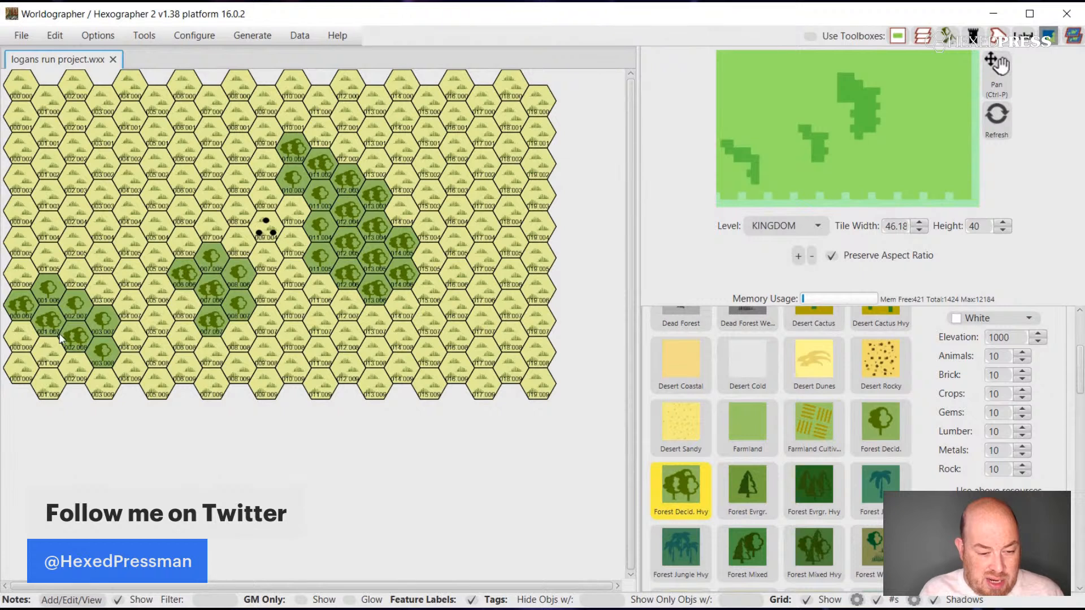
click(78, 361)
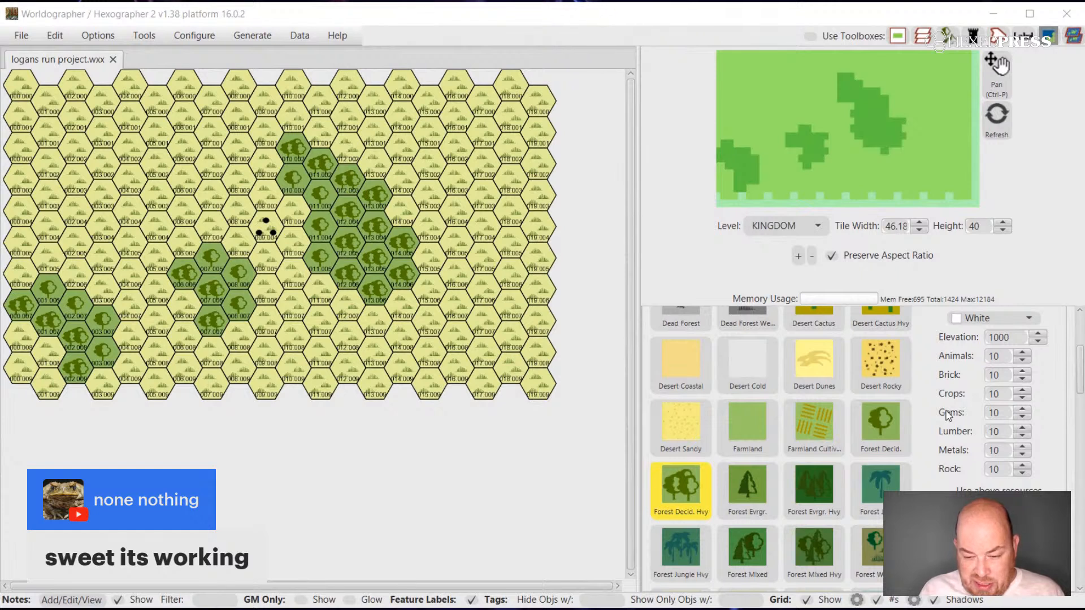
Paint Forest Mixed hexes along the northeastern side of the large eastern forest.
click(757, 543)
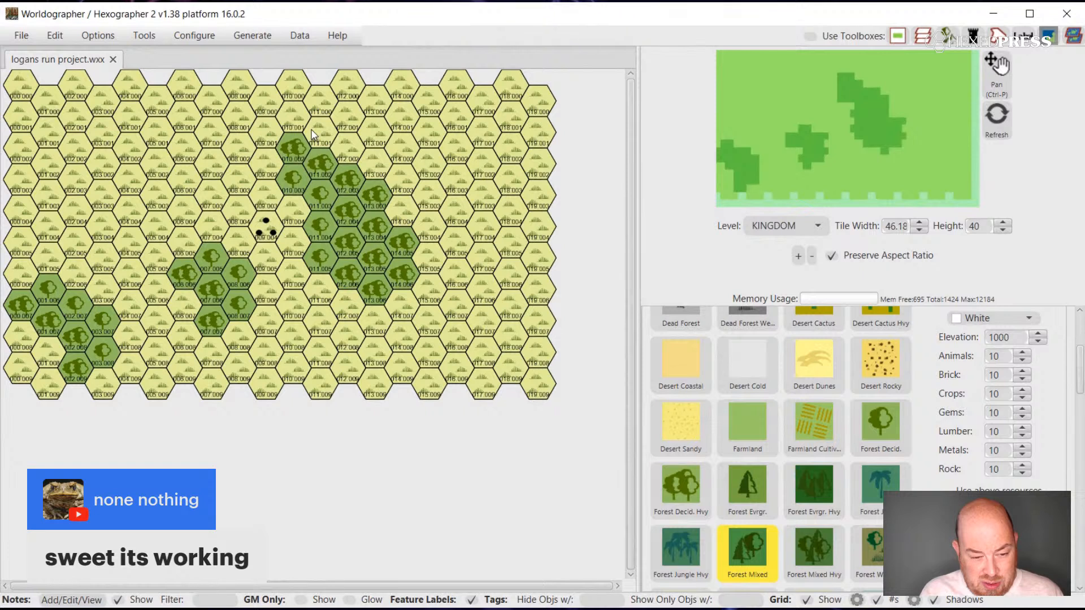
click(48, 354)
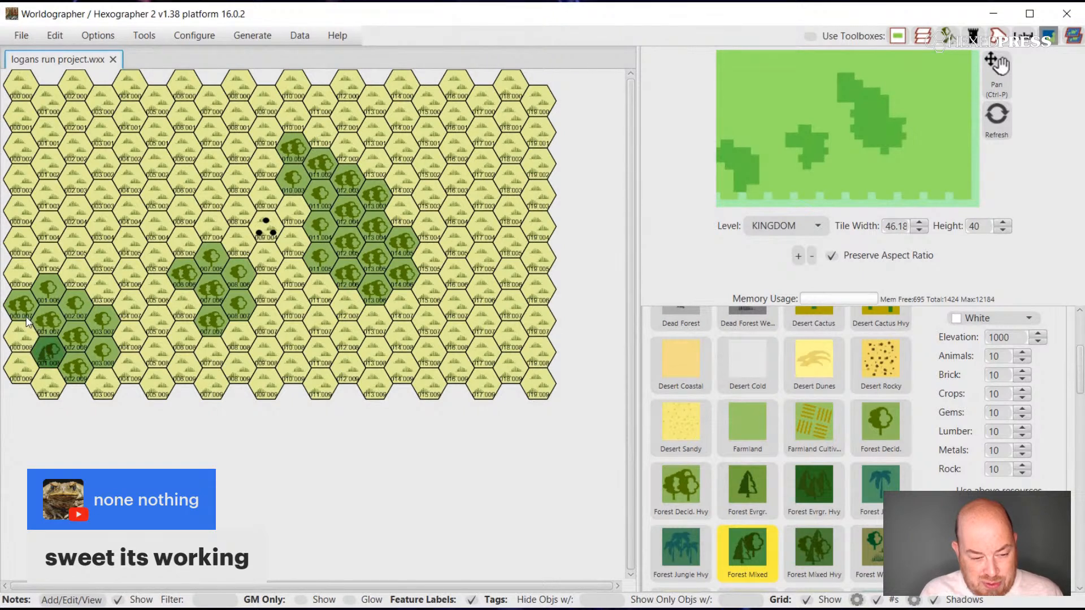
key(ctrl+z)
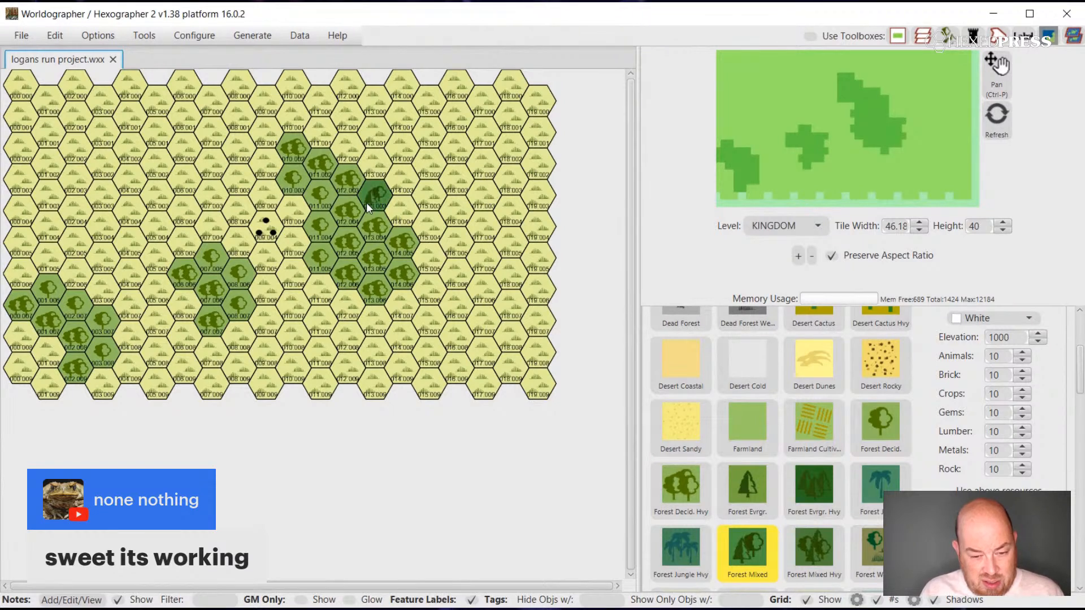
click(402, 243)
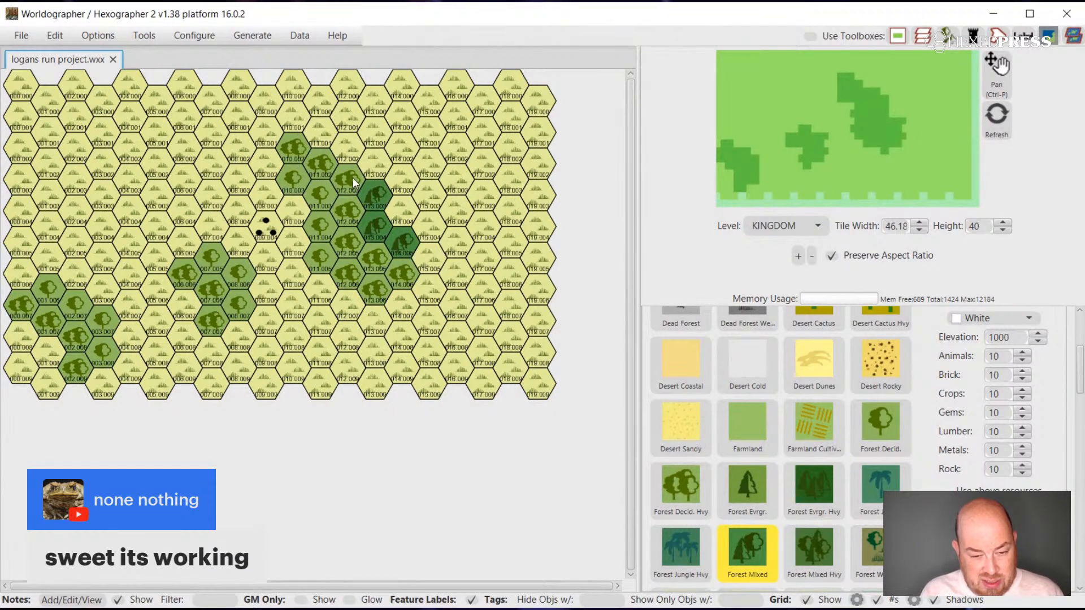
click(402, 206)
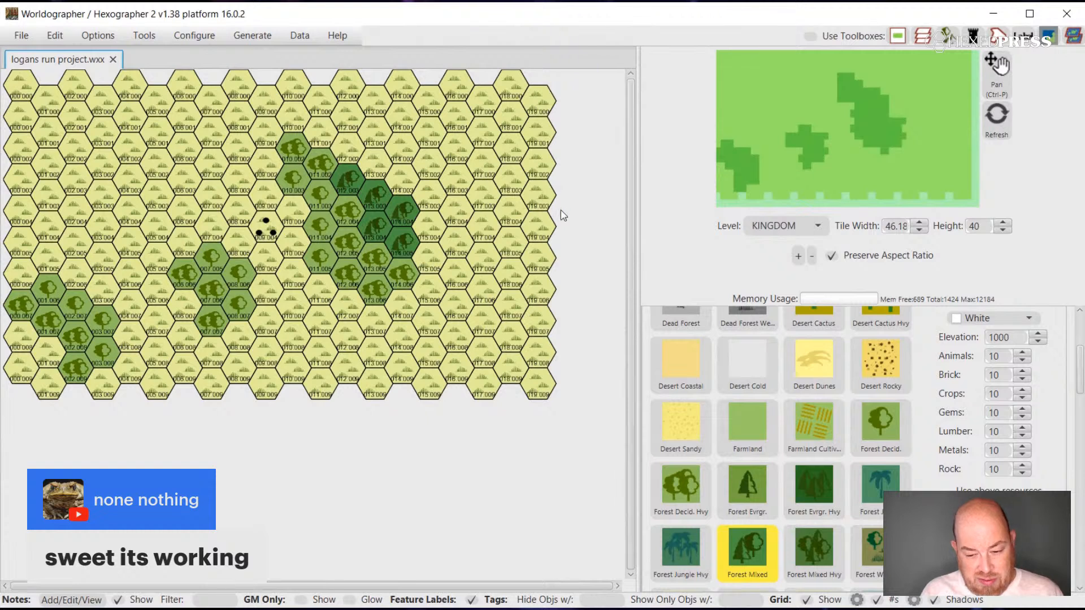
Add one Forest Evrgr. hex northeast of the mixed forest and border its outer northern and eastern sides with Forest Decid. hexes.
click(703, 479)
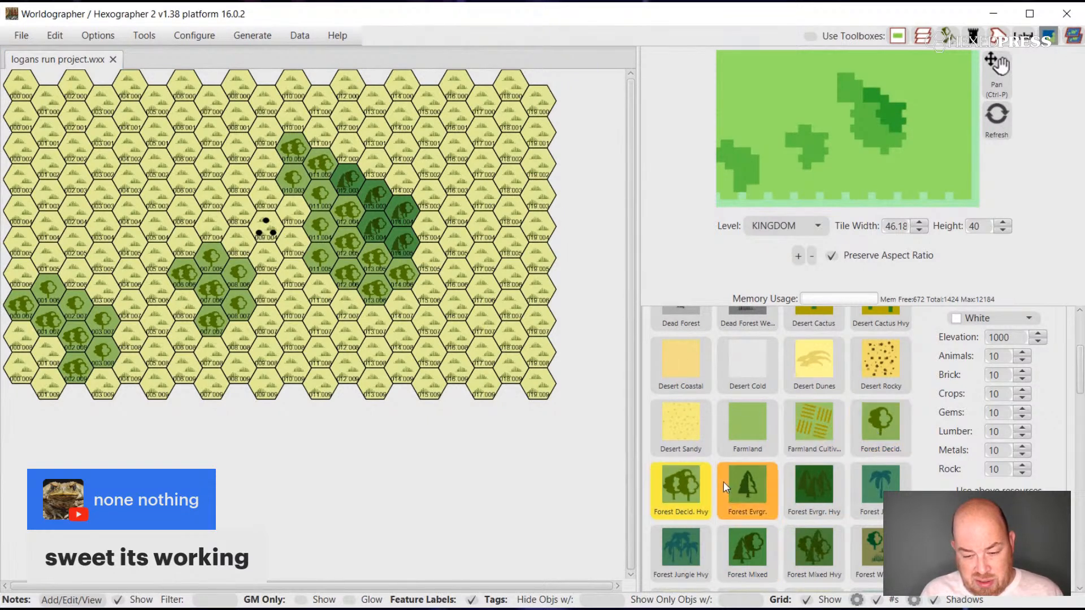
click(744, 484)
click(410, 186)
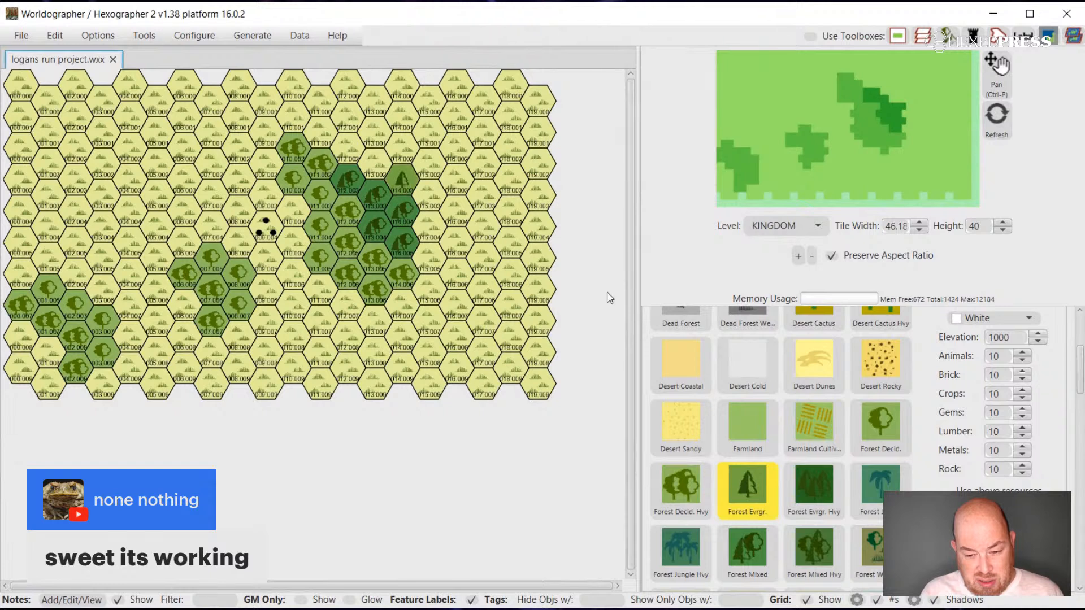
click(867, 423)
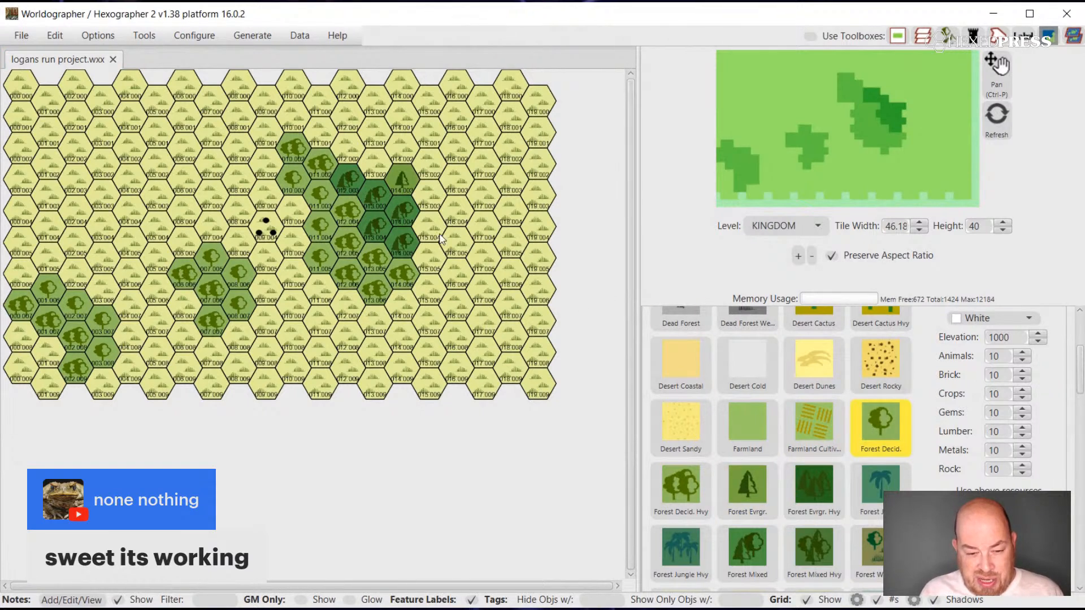
click(427, 251)
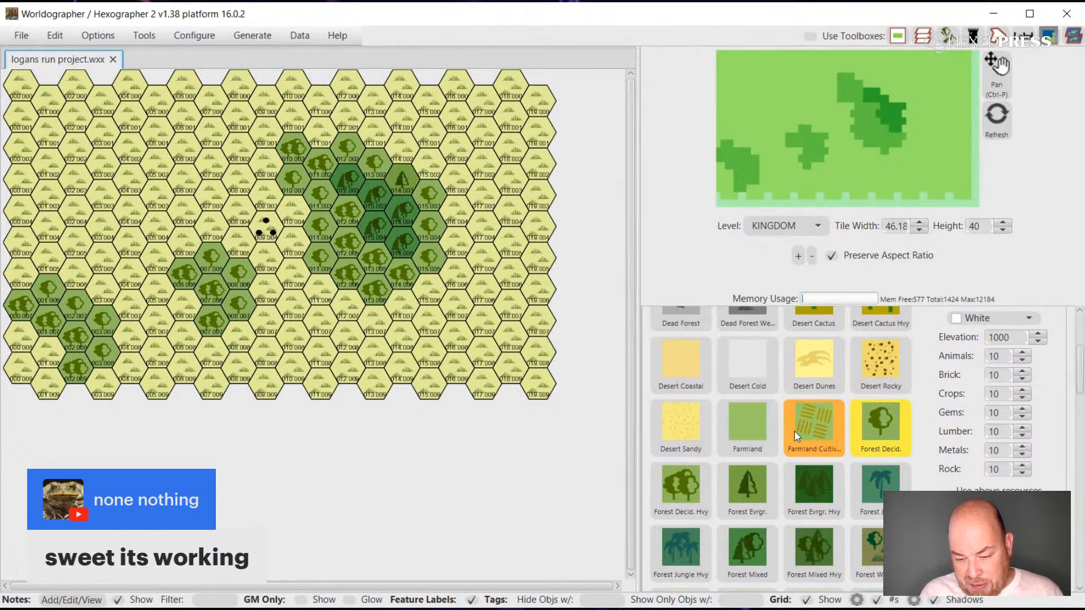
click(853, 430)
Paint a Forest Wetlands area between the western and central forests, reaching down to the southern map edge.
scroll(853, 431, down, 1)
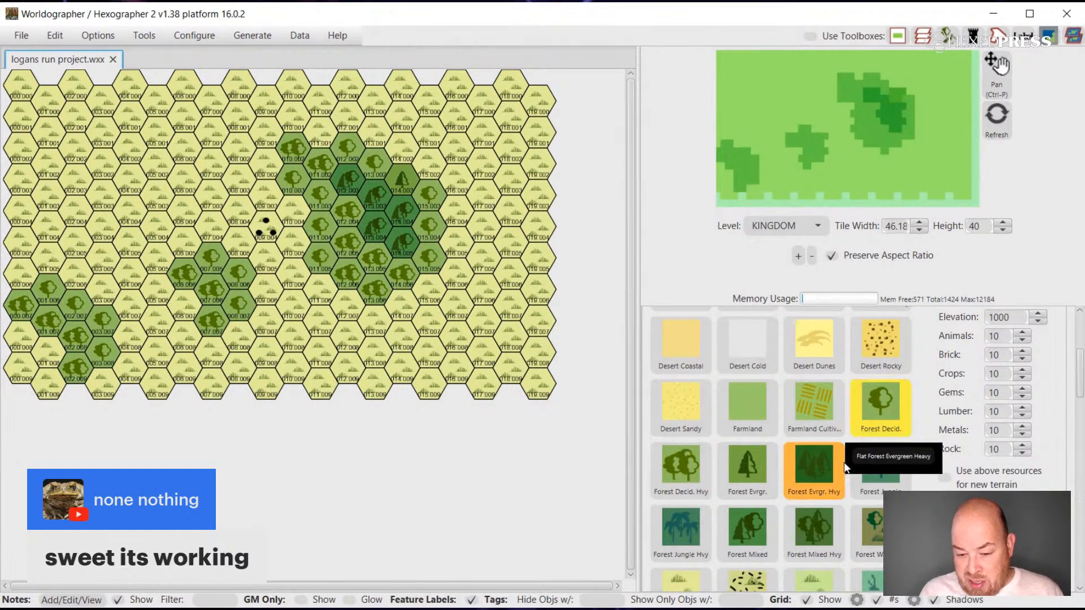
click(869, 533)
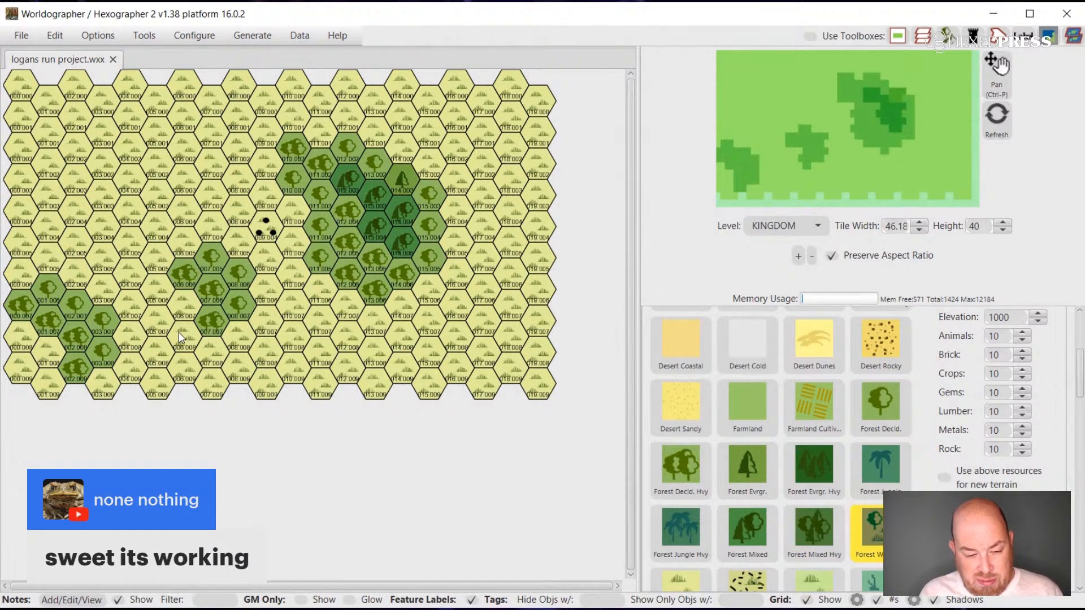
mouse_move(180, 339)
mouse_down()
mouse_move(175, 317)
mouse_move(155, 306)
mouse_up()
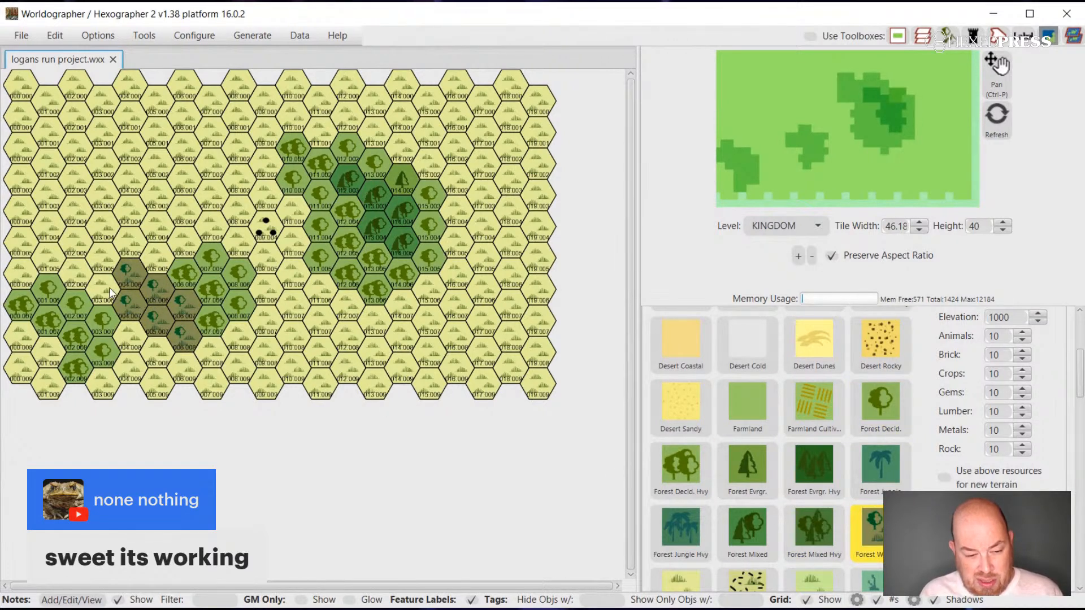
drag(152, 343, 203, 377)
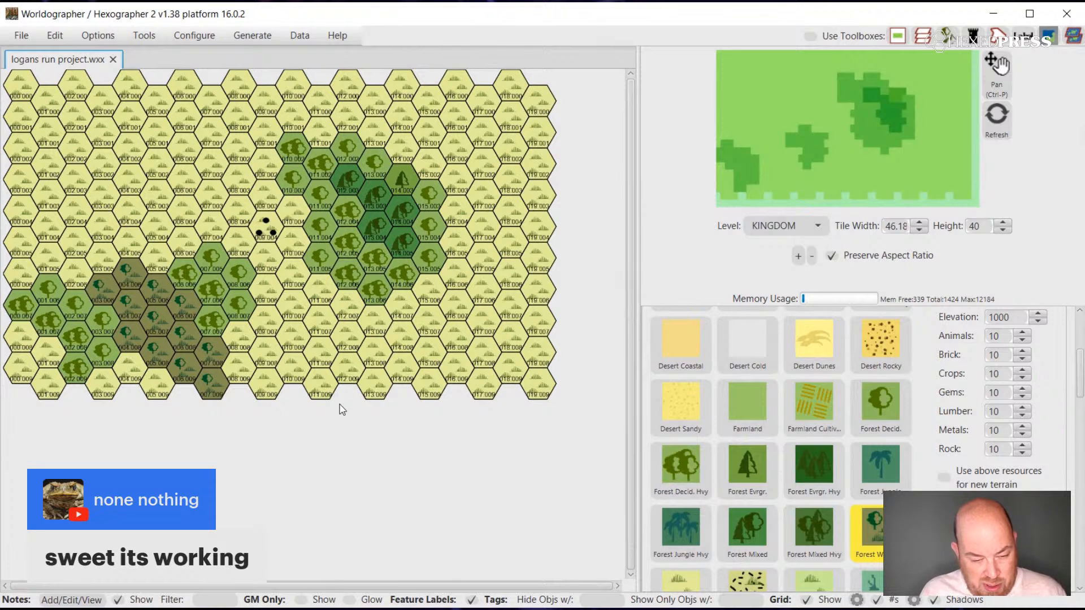
Undo the latest Forest Wetlands hexes and extend the remaining patch with single wetlands hexes to the north, west and south.
key(ctrl+z)
key(ctrl+z)
key(ctrl+z)
key(ctrl+z)
key(ctrl+z)
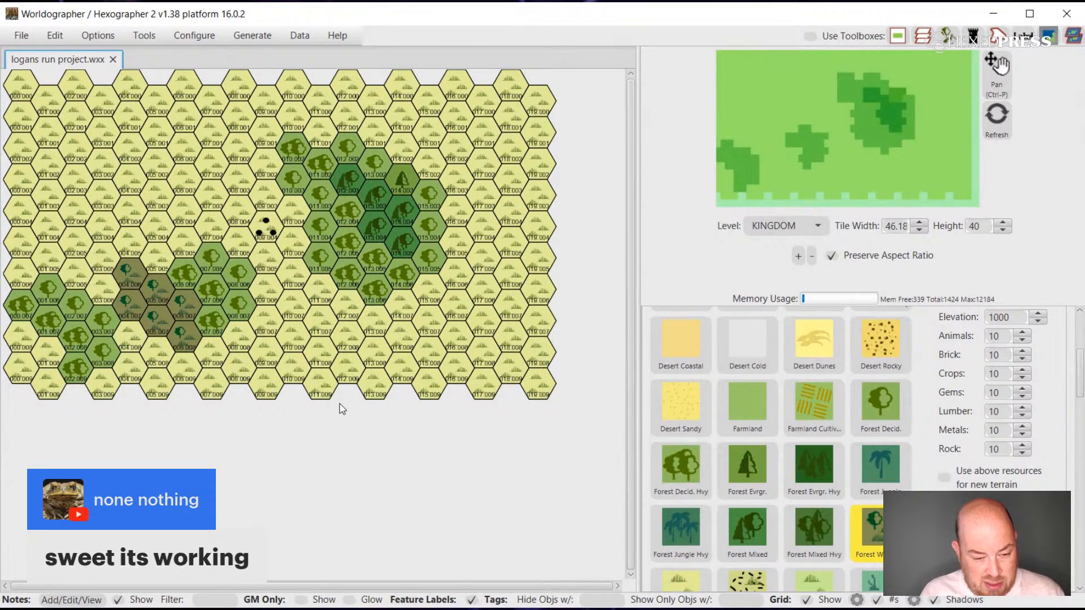
click(117, 245)
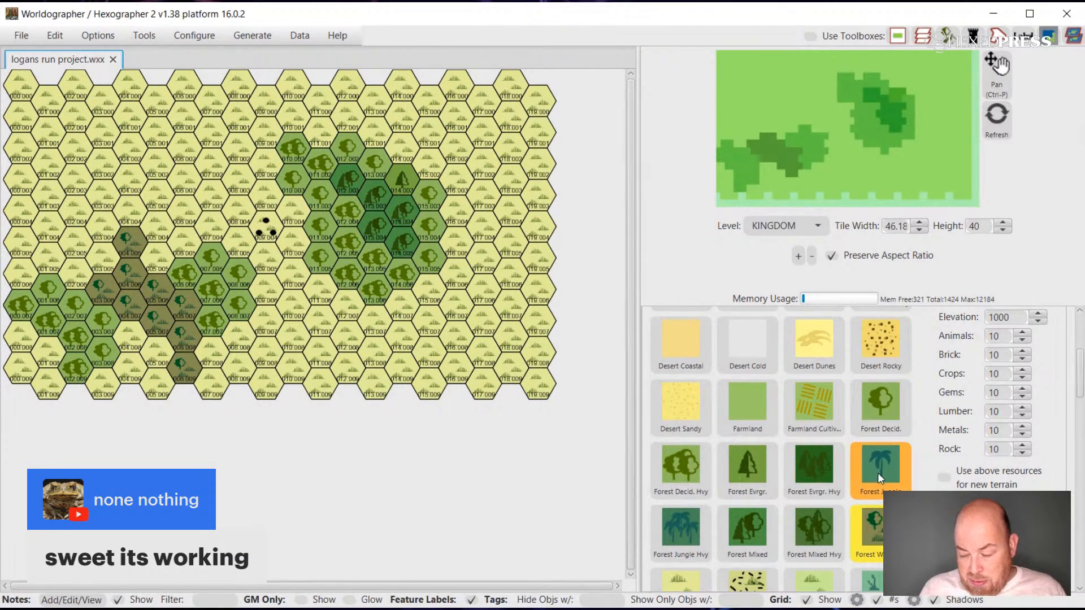
Surround the three-dot feature with Grassland Poor terrain and extend it south between the central and eastern forests.
scroll(885, 469, down, 3)
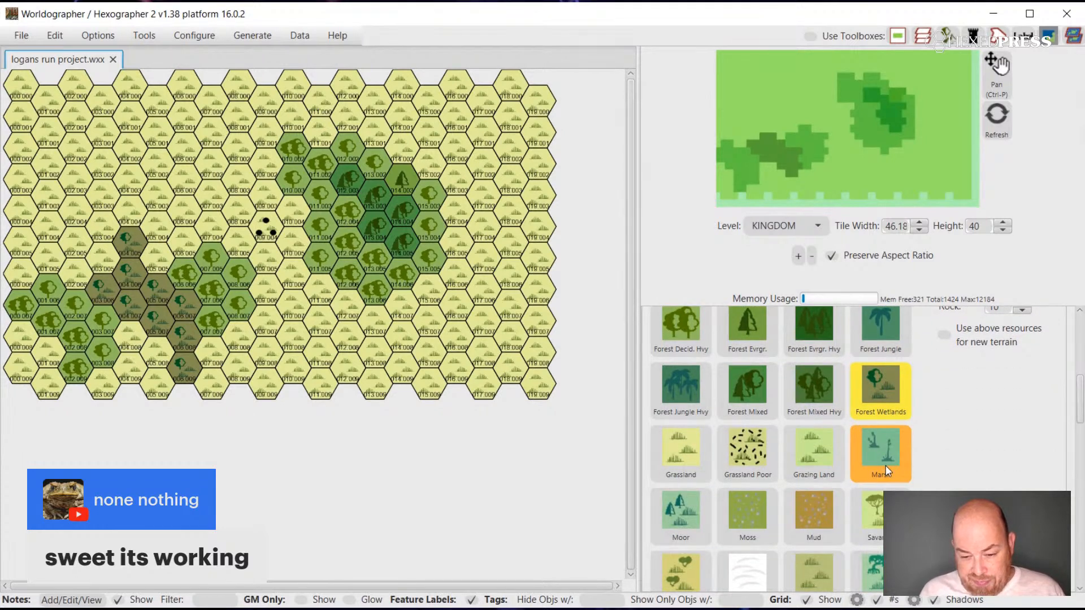
click(753, 455)
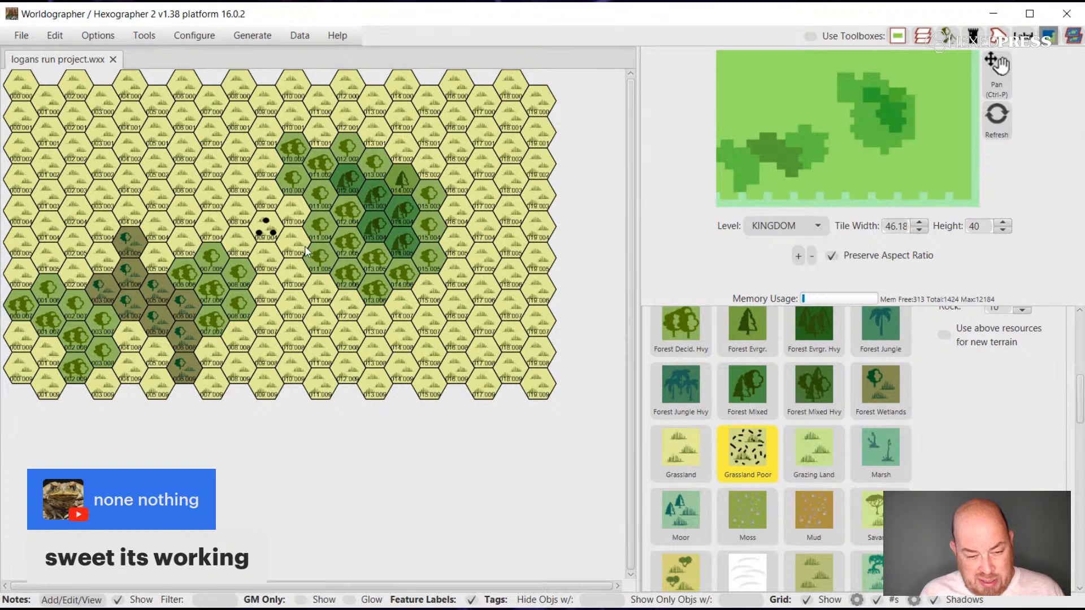
mouse_move(291, 248)
mouse_down()
mouse_move(270, 257)
mouse_move(239, 239)
mouse_move(228, 213)
mouse_move(256, 189)
mouse_move(272, 205)
mouse_up()
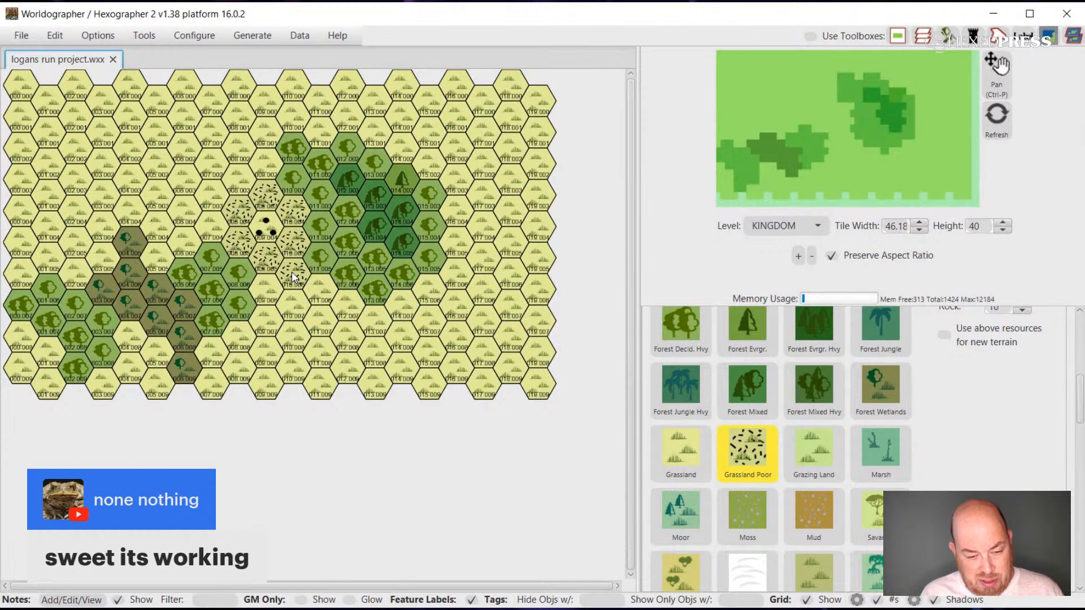
drag(268, 292, 293, 293)
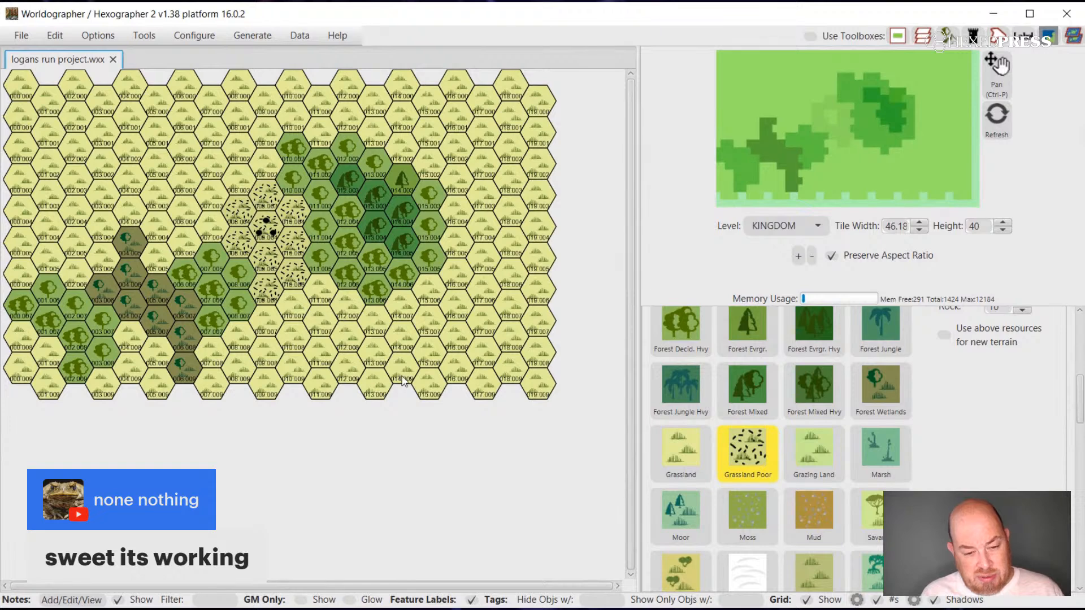
Paint Hills hexes along the southern map edge on both sides of the Forest Wetlands strip.
scroll(848, 485, down, 2)
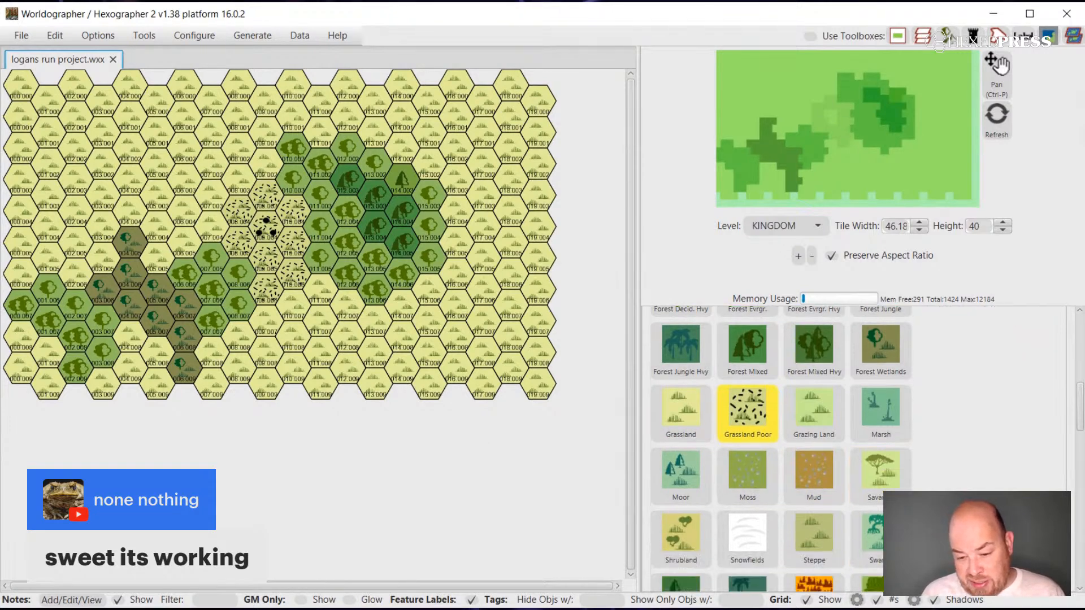
scroll(864, 452, down, 3)
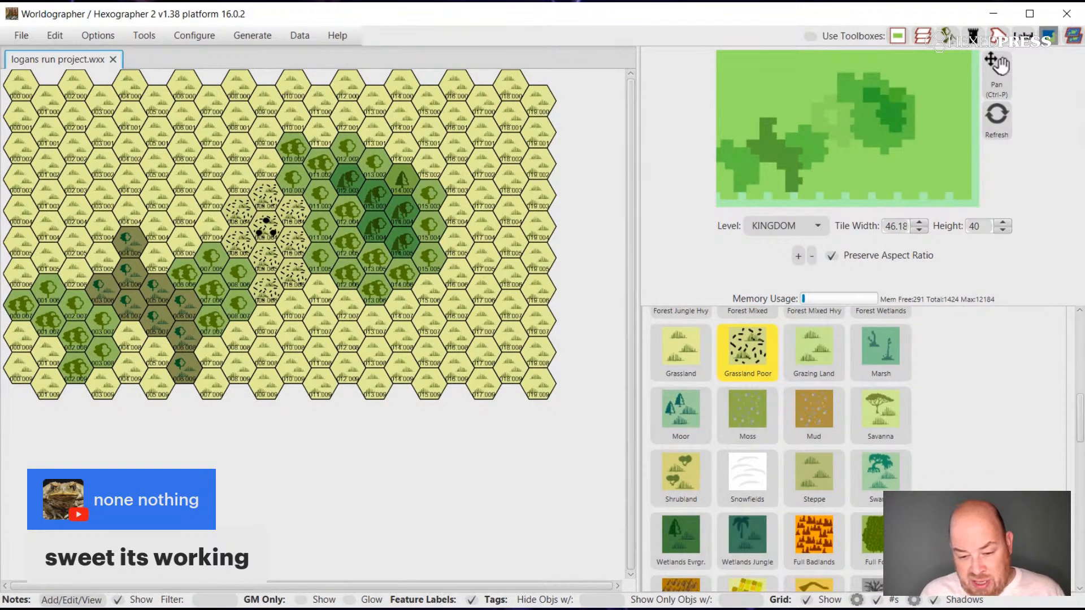
scroll(865, 449, down, 6)
click(815, 475)
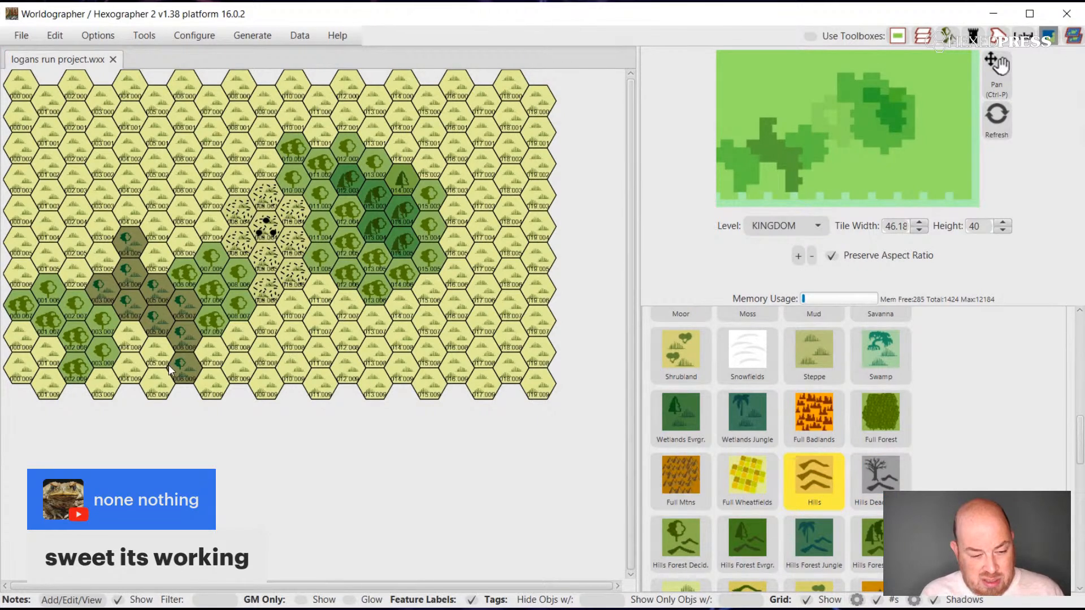
click(156, 387)
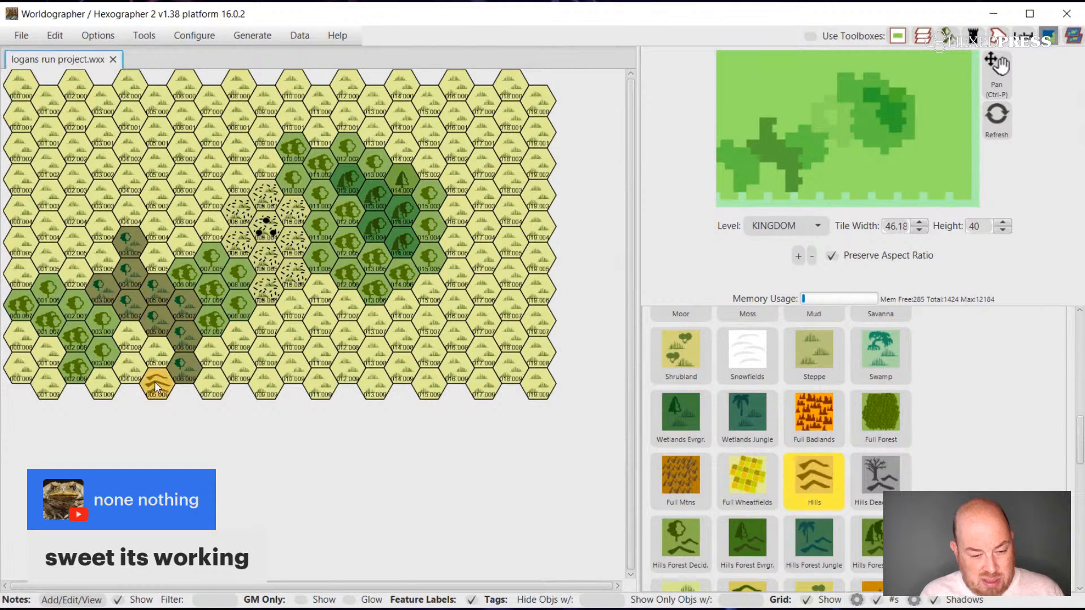
click(206, 389)
click(209, 353)
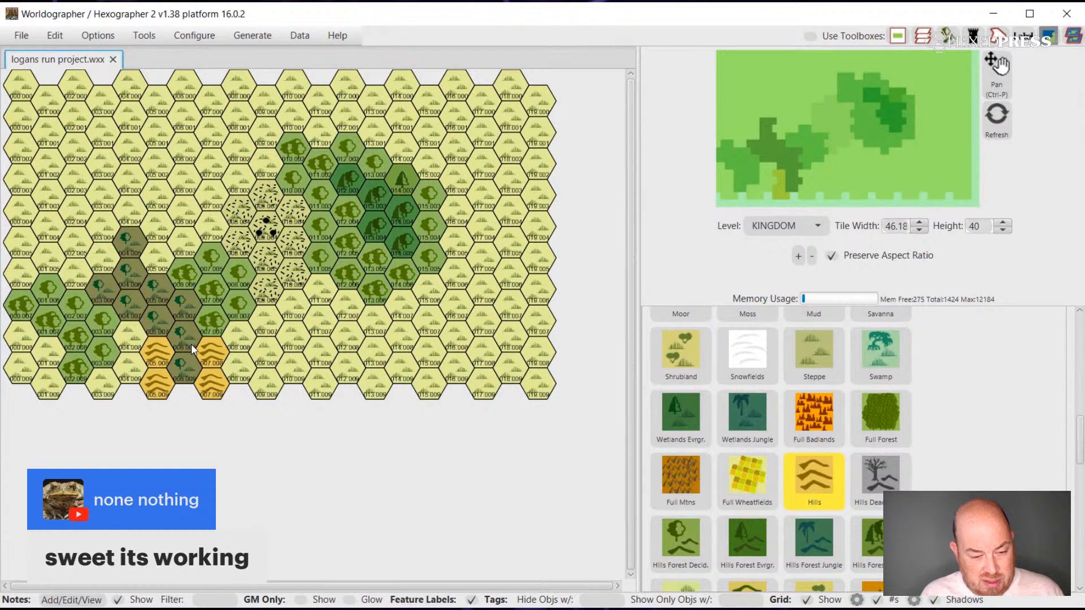
click(136, 337)
click(133, 375)
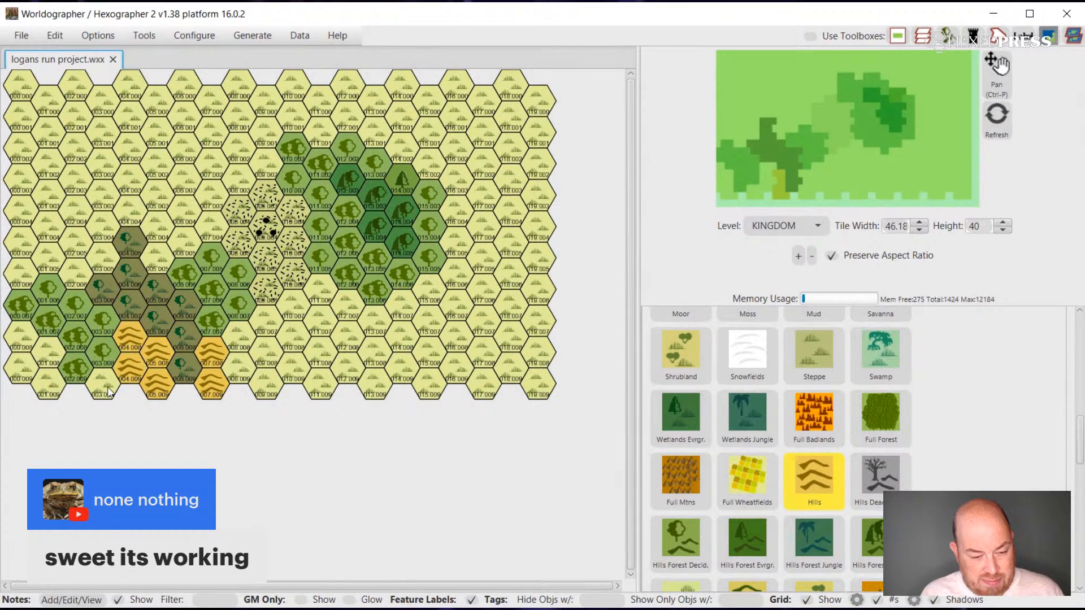
click(110, 389)
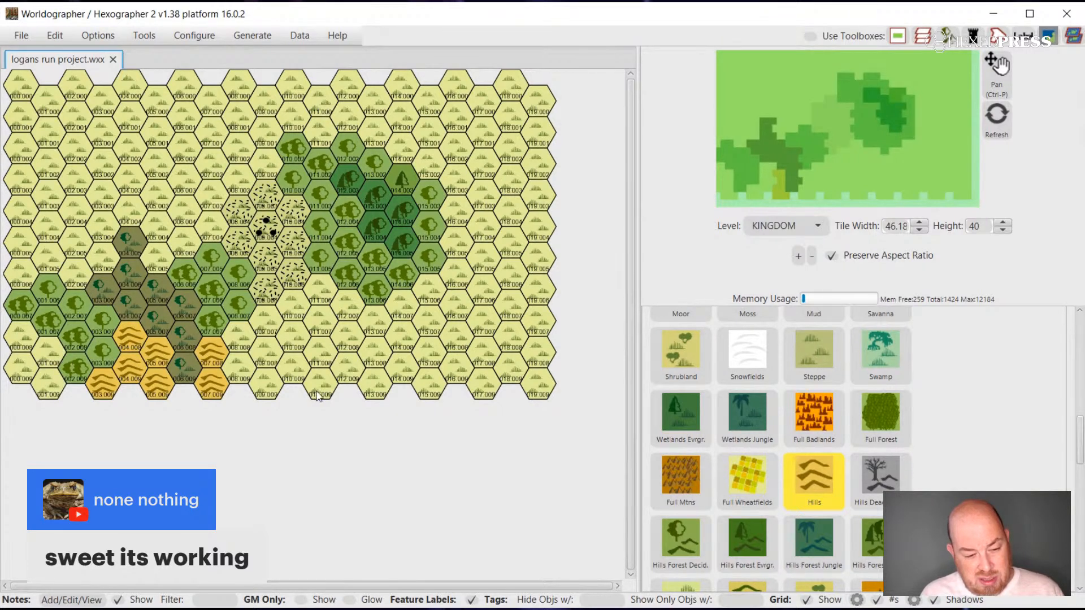
Convert the western forest's heavy hexes to Hills Forest Decid. and paint Hills in the southwest corner and on two edge hexes north of the forest.
click(663, 542)
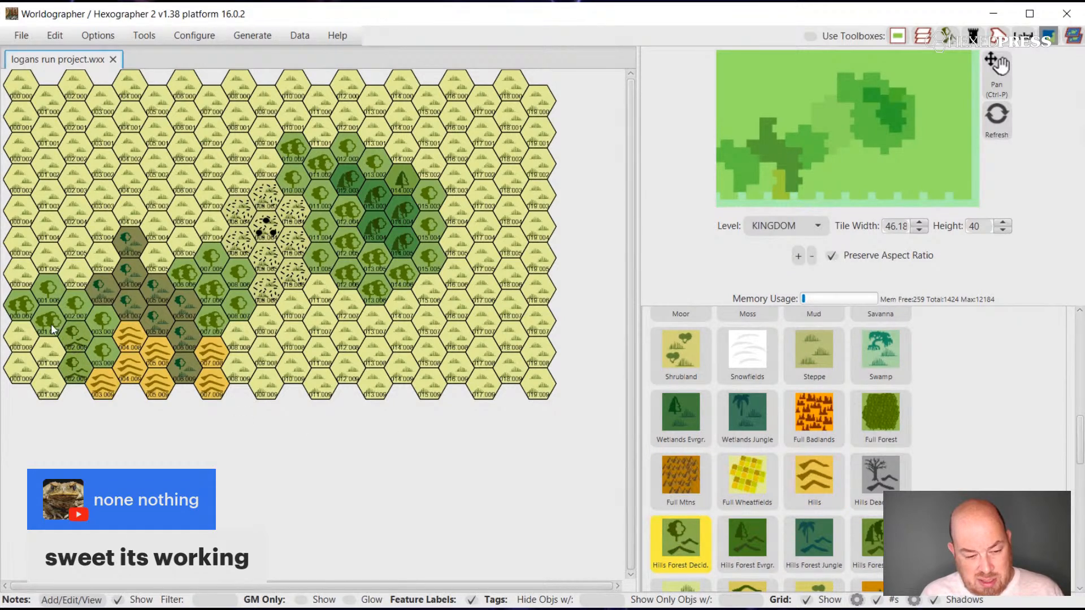
click(23, 305)
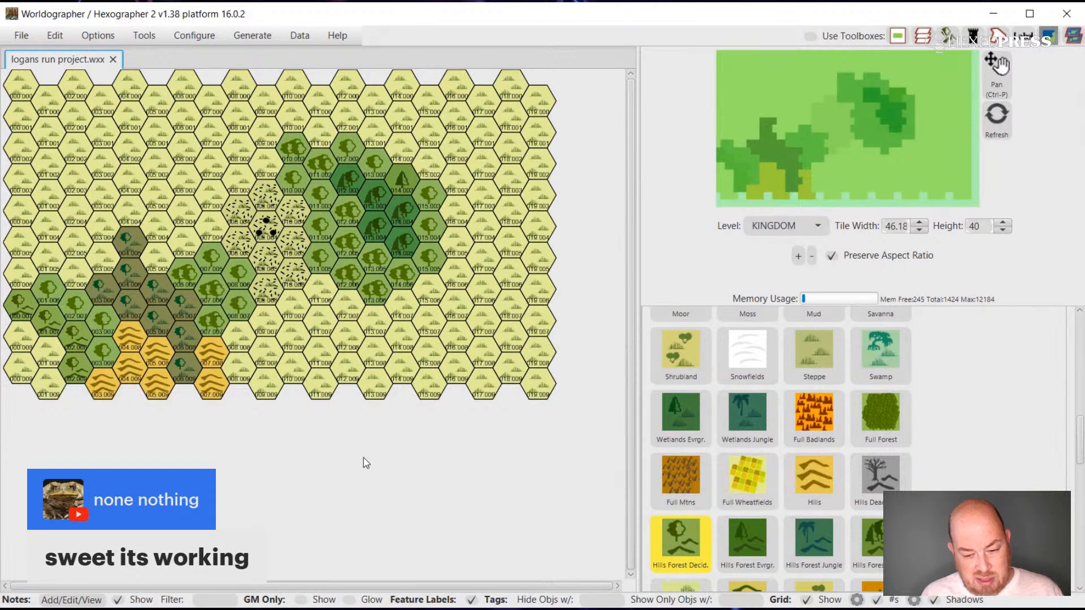
click(812, 512)
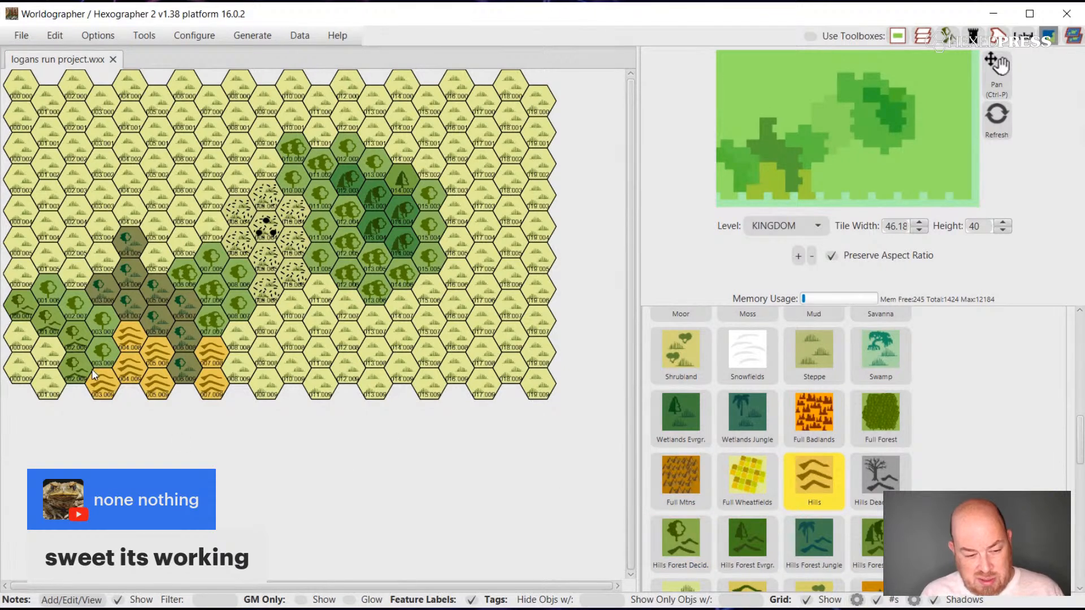
drag(57, 381, 24, 345)
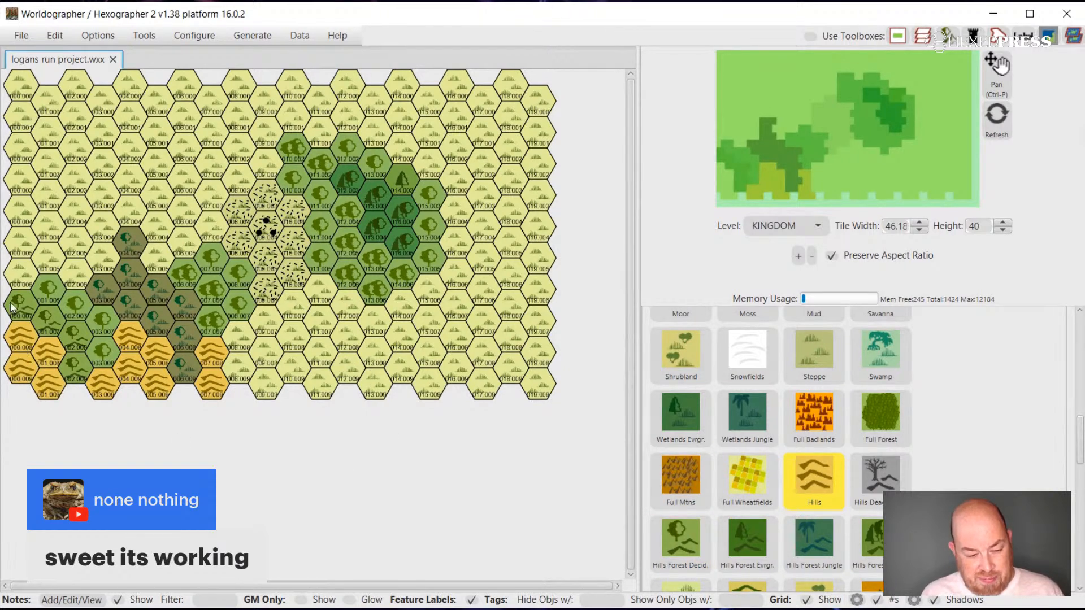
click(18, 275)
click(19, 246)
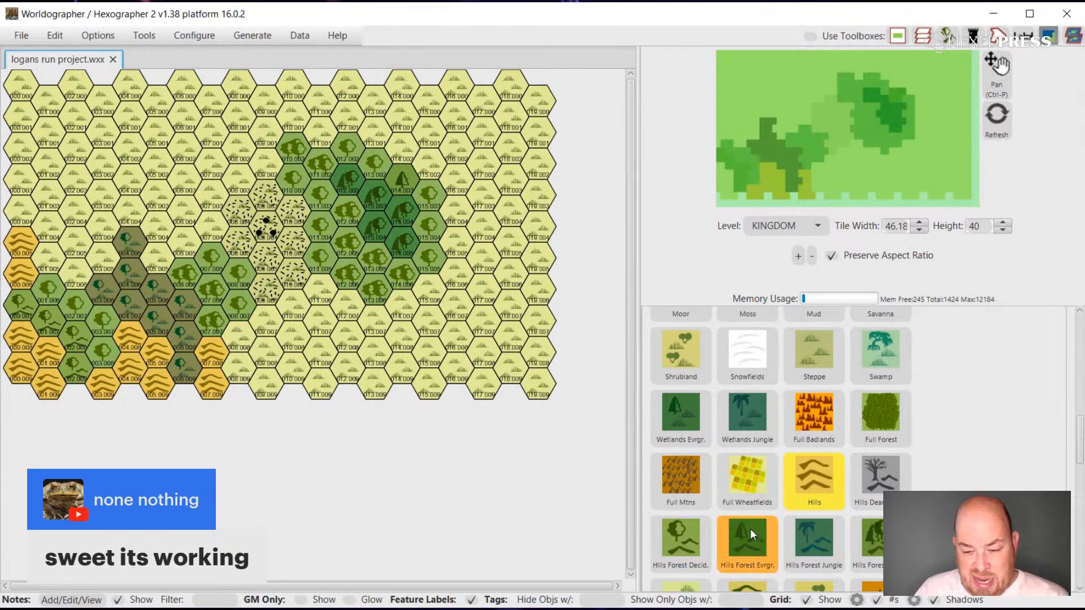
Border the two Hills hexes north of the western forest with Forest Decid. hexes on their eastern and northern sides.
scroll(932, 477, up, 1)
scroll(932, 477, up, 5)
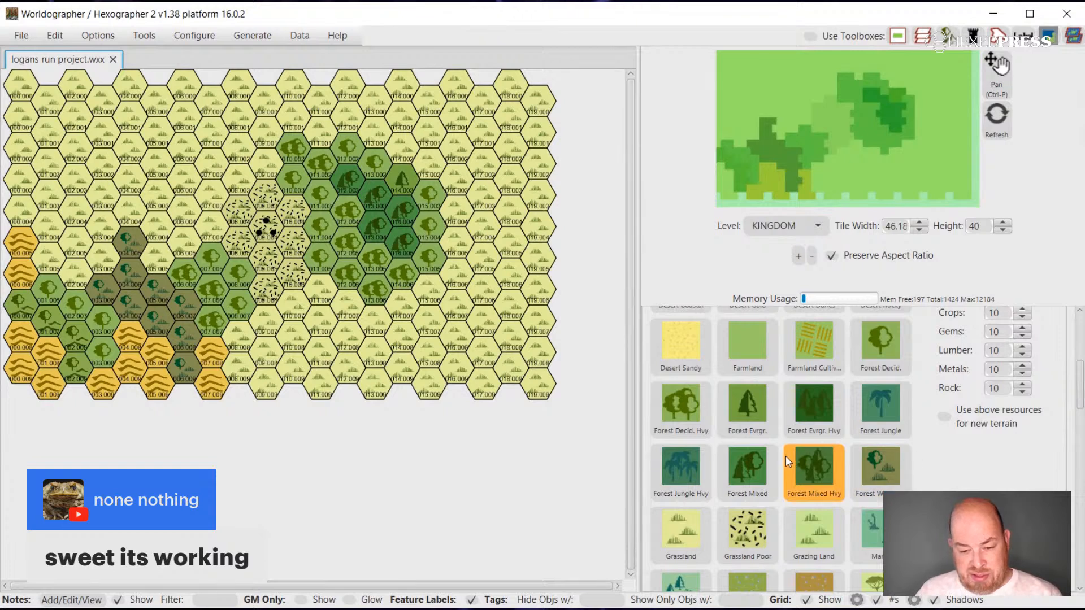
click(892, 344)
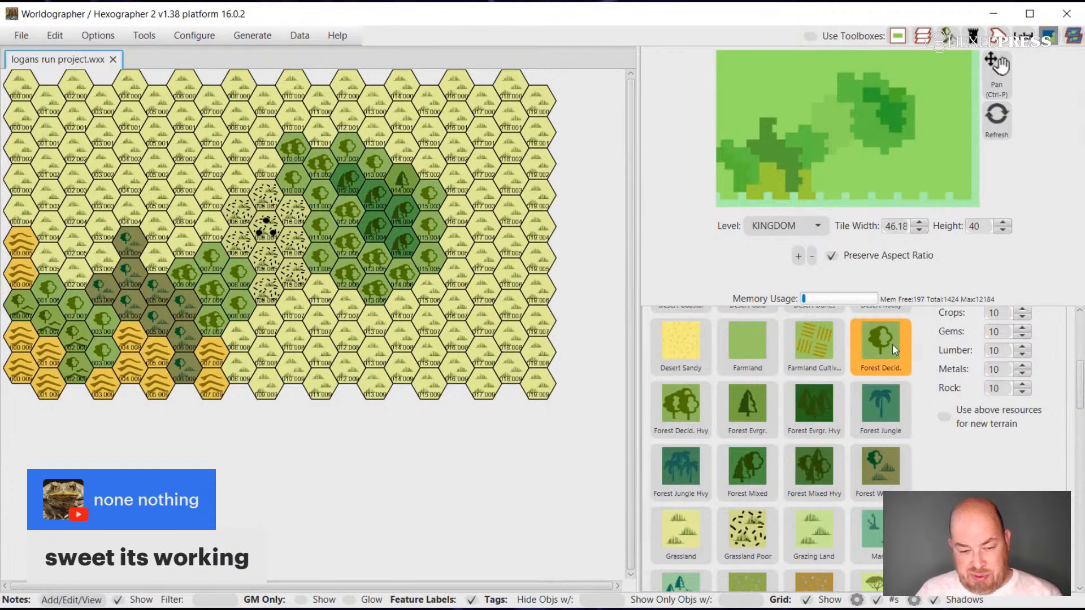
click(55, 261)
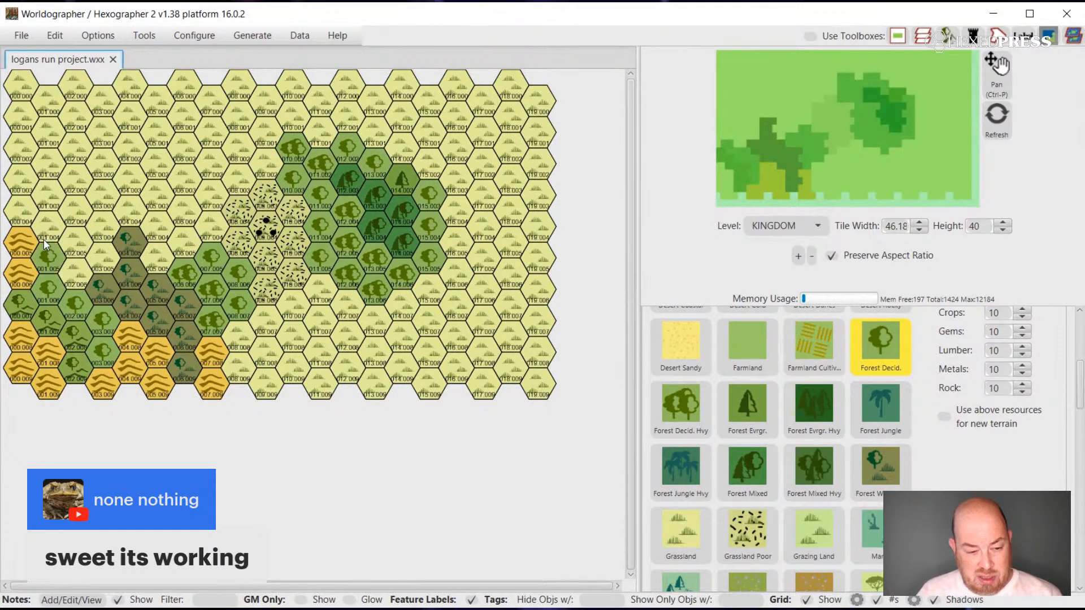
click(25, 207)
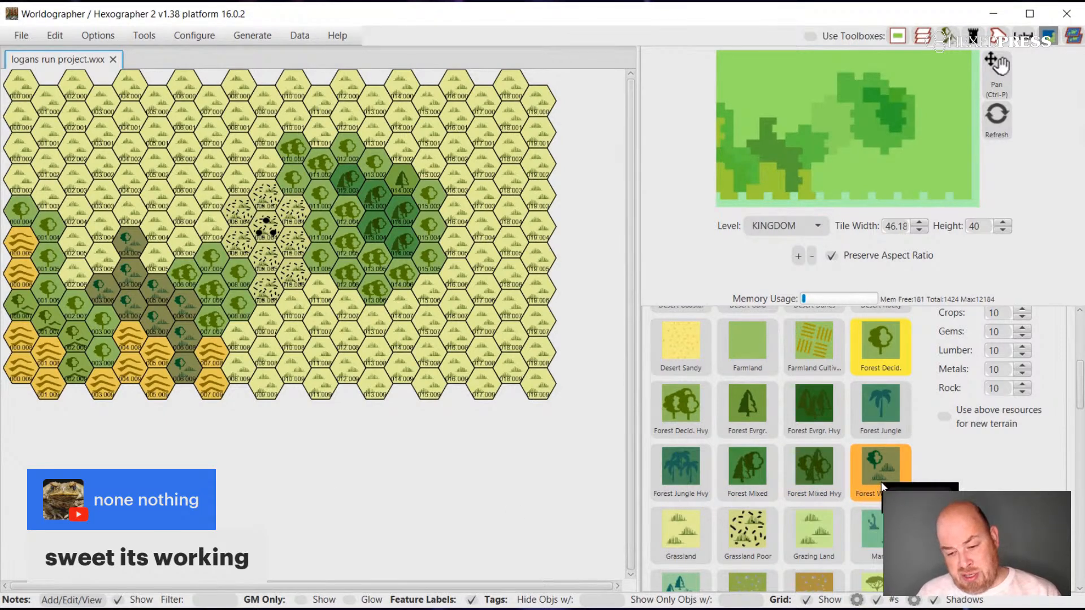
Replace the Hills hexes flanking the southern wetlands and the two on the upper western edge with Hills Forest Decid.
scroll(880, 481, down, 3)
scroll(880, 482, down, 4)
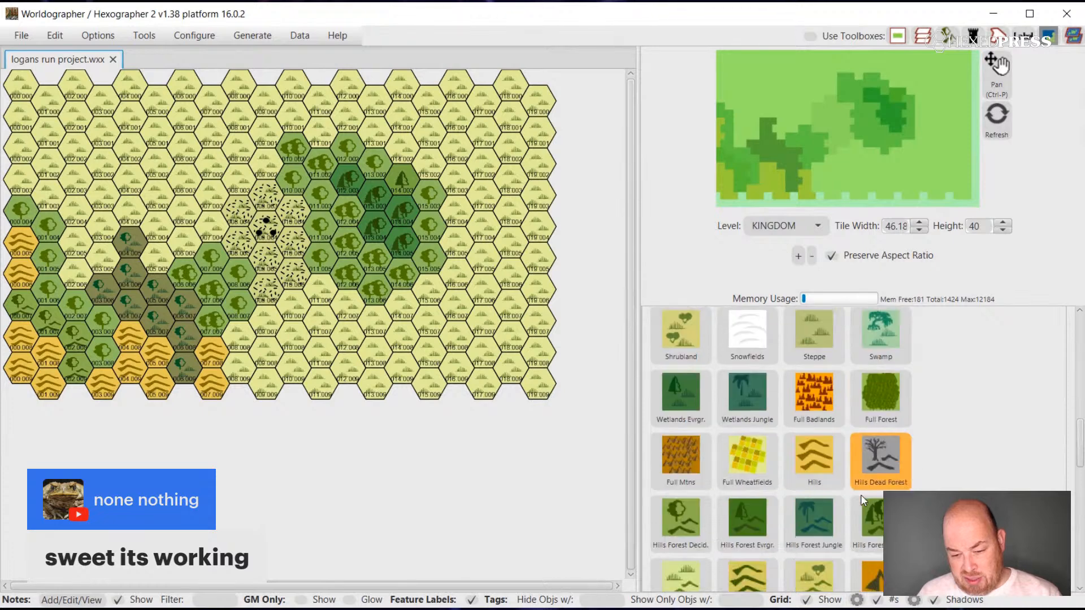
scroll(859, 495, down, 1)
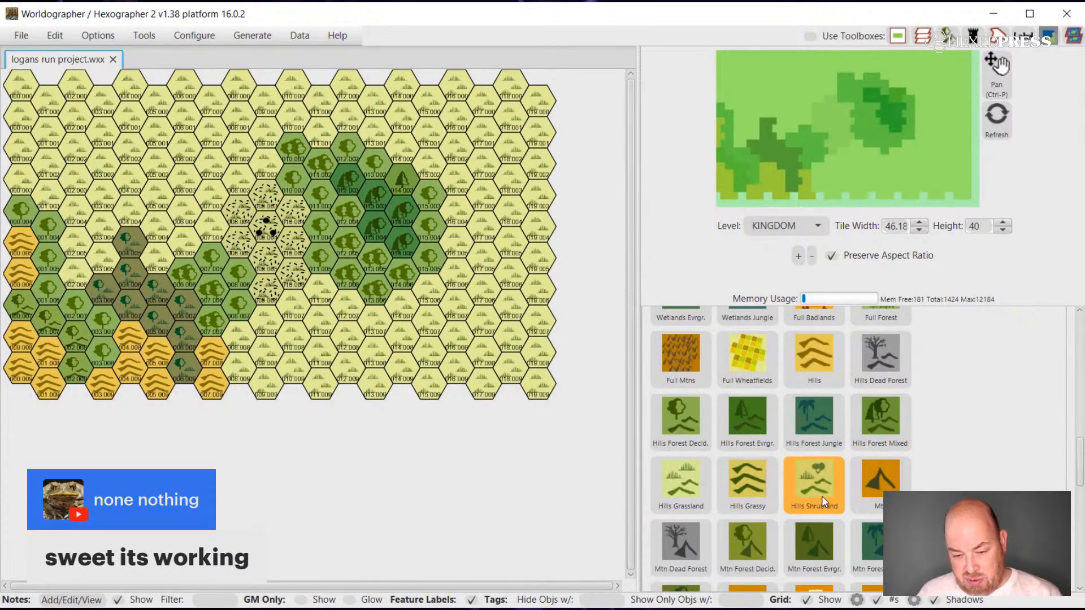
scroll(821, 496, up, 1)
click(662, 452)
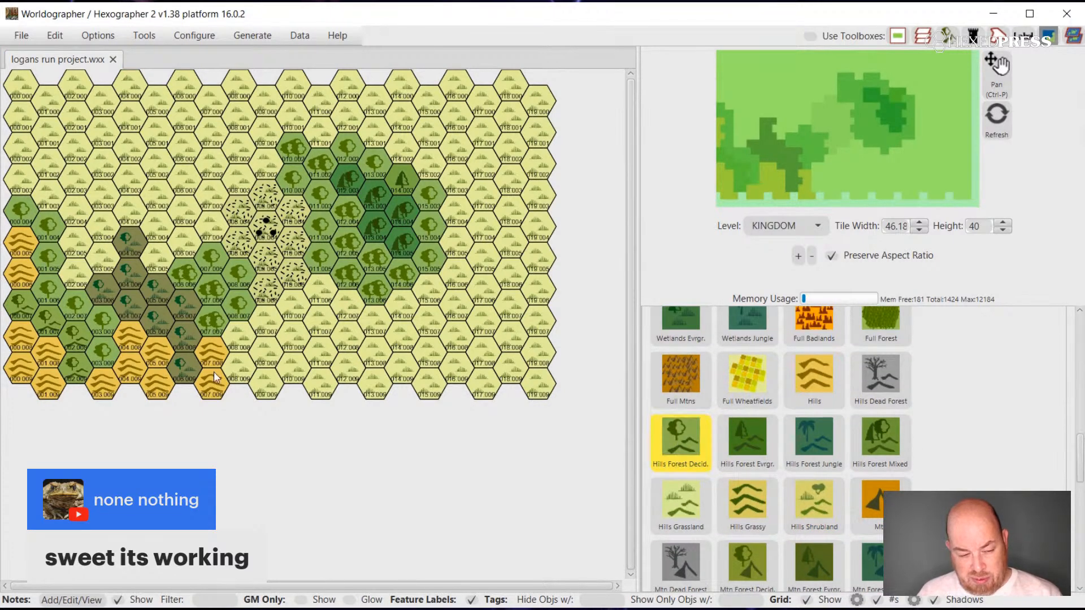
click(25, 242)
click(18, 259)
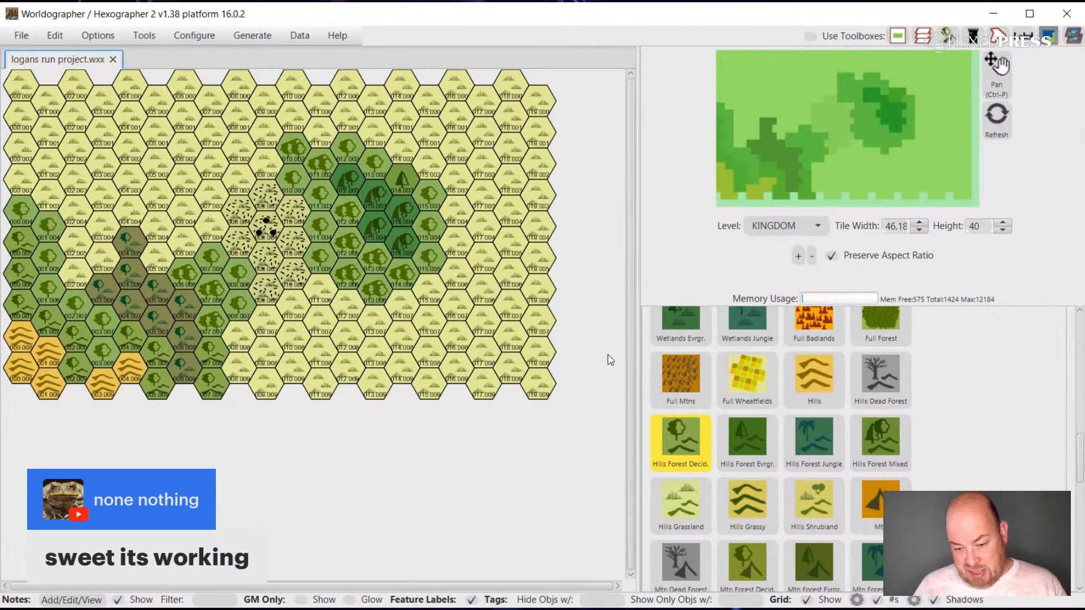
Try to paint Hills Dead Forest hexes along the northwest side of the Grassland Poor area.
click(871, 389)
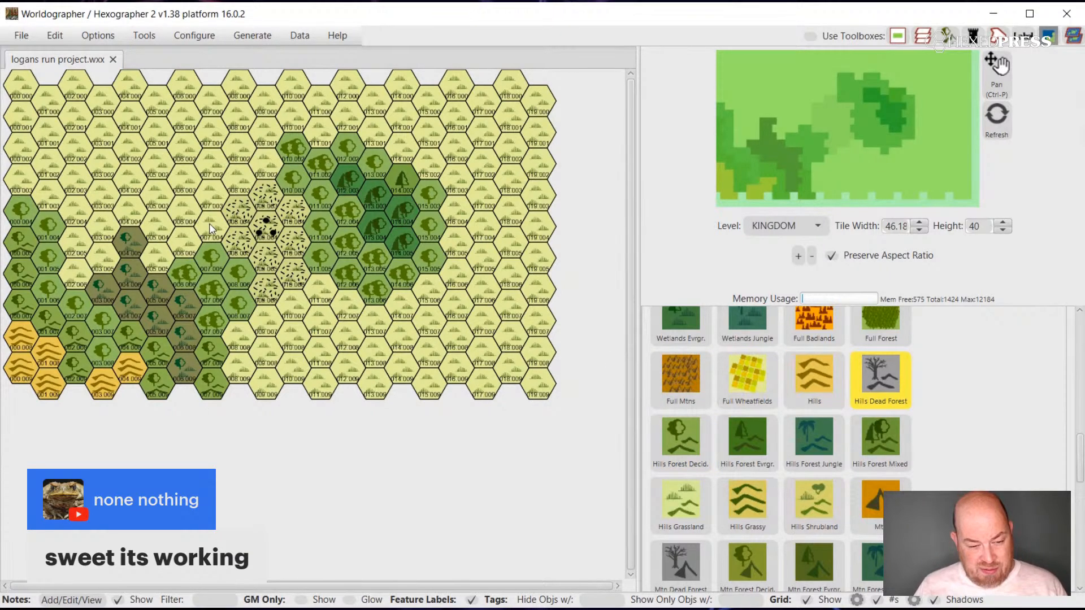
mouse_move(211, 227)
mouse_down()
mouse_move(208, 206)
mouse_move(226, 188)
mouse_up()
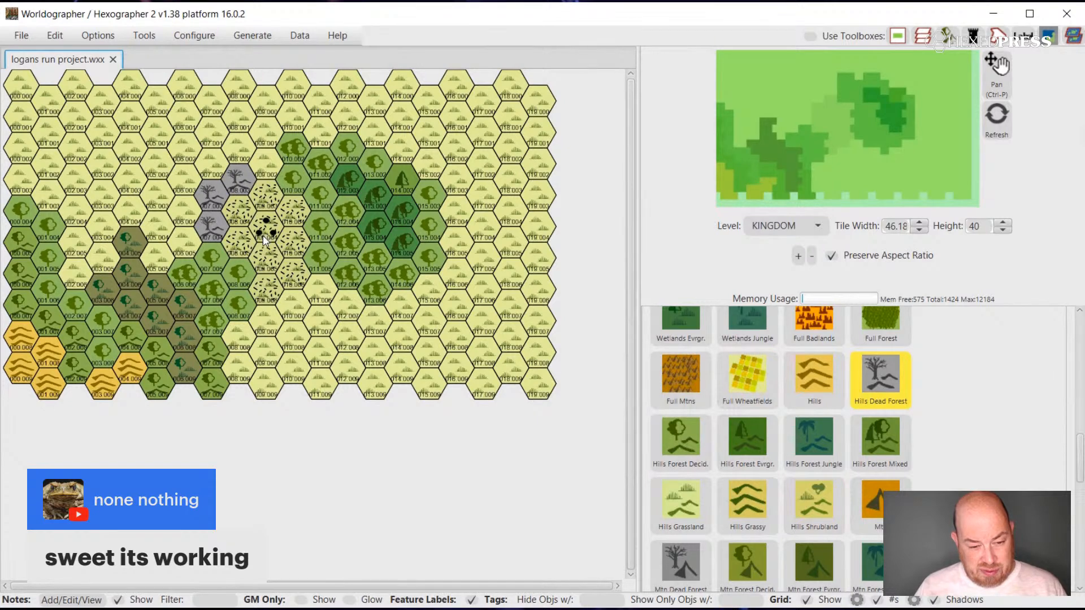
right_click(214, 237)
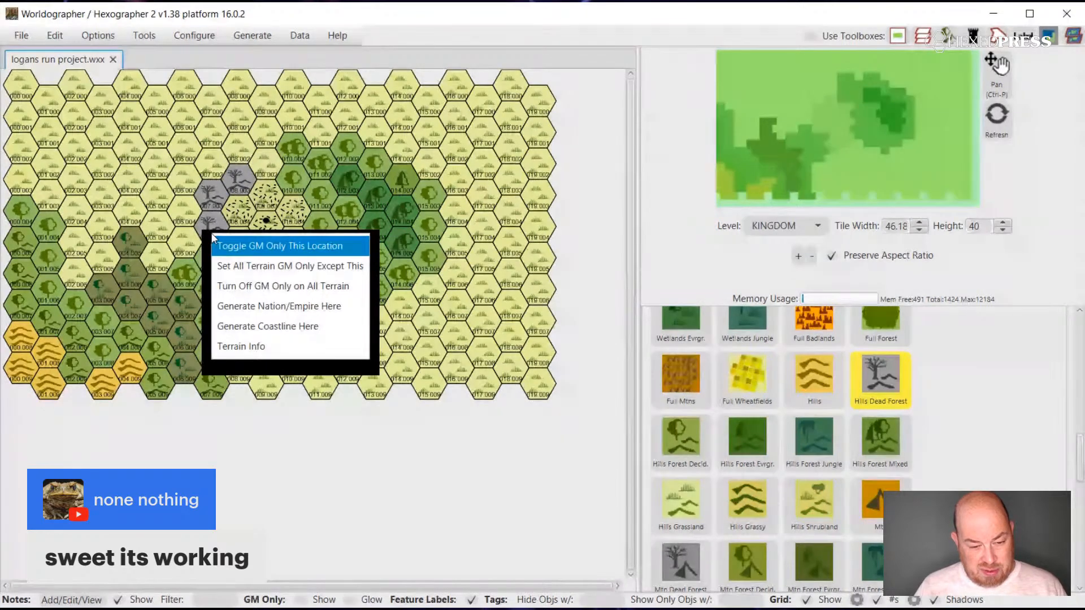
click(202, 220)
Undo all Hills Dead Forest hexes beside the Grassland Poor area.
key(ctrl+z)
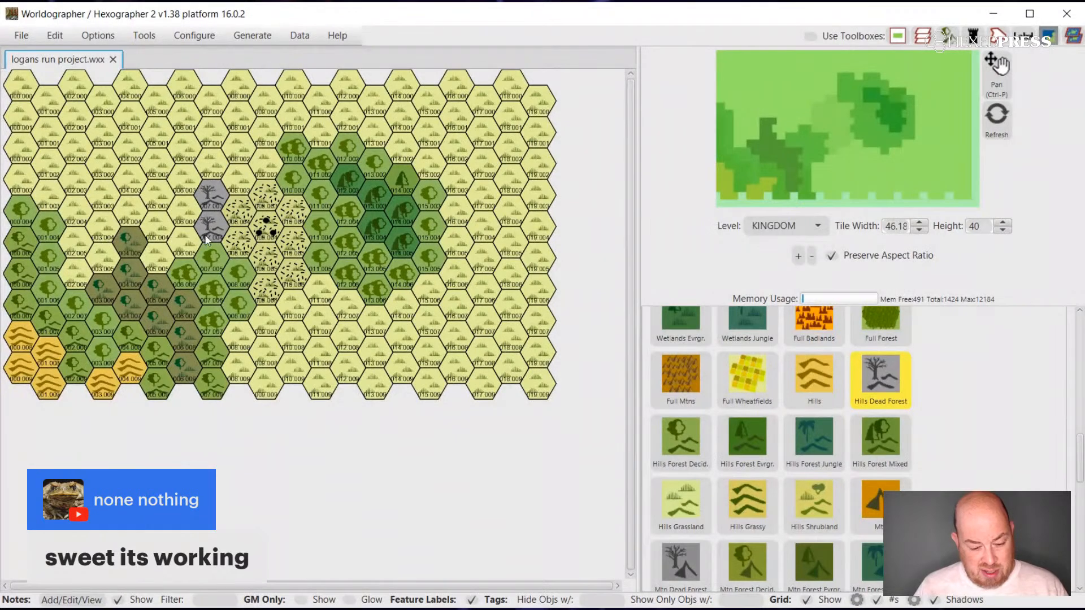
key(ctrl+z)
key(ctrl+z)
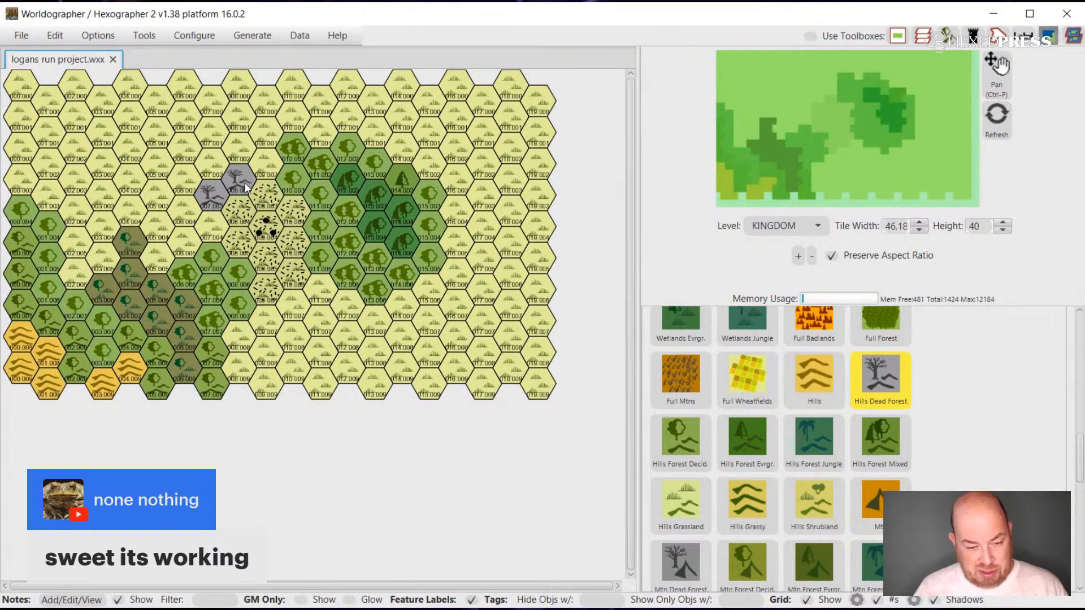
key(ctrl+z)
key(ctrl+z)
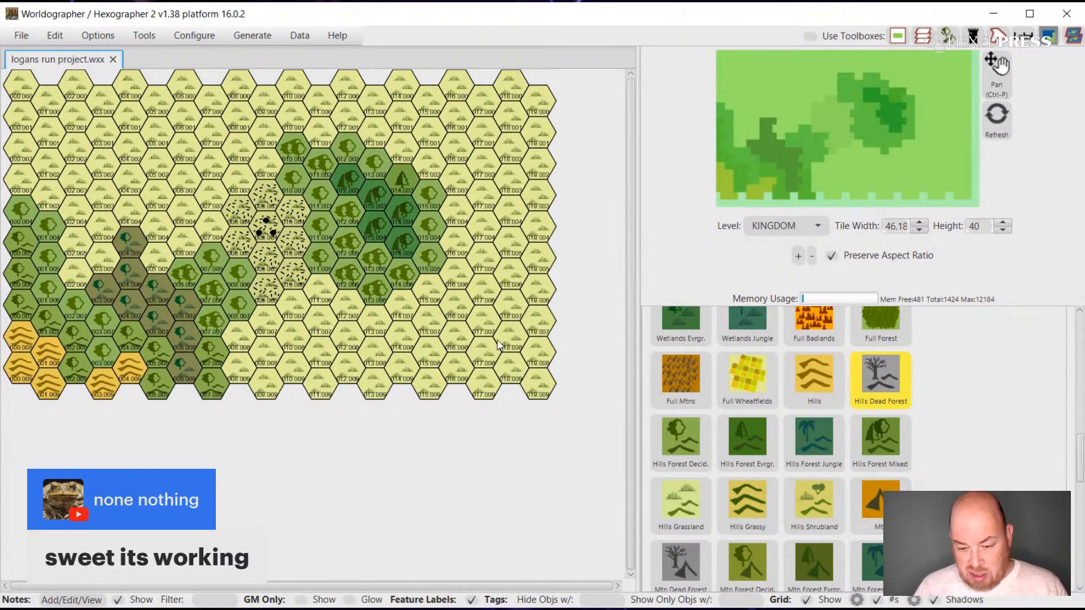
Paint a band of Dead Forest Wetlands hexes along the northeast side of the Forest Wetlands, extending it two hexes north of their tip.
scroll(943, 453, down, 2)
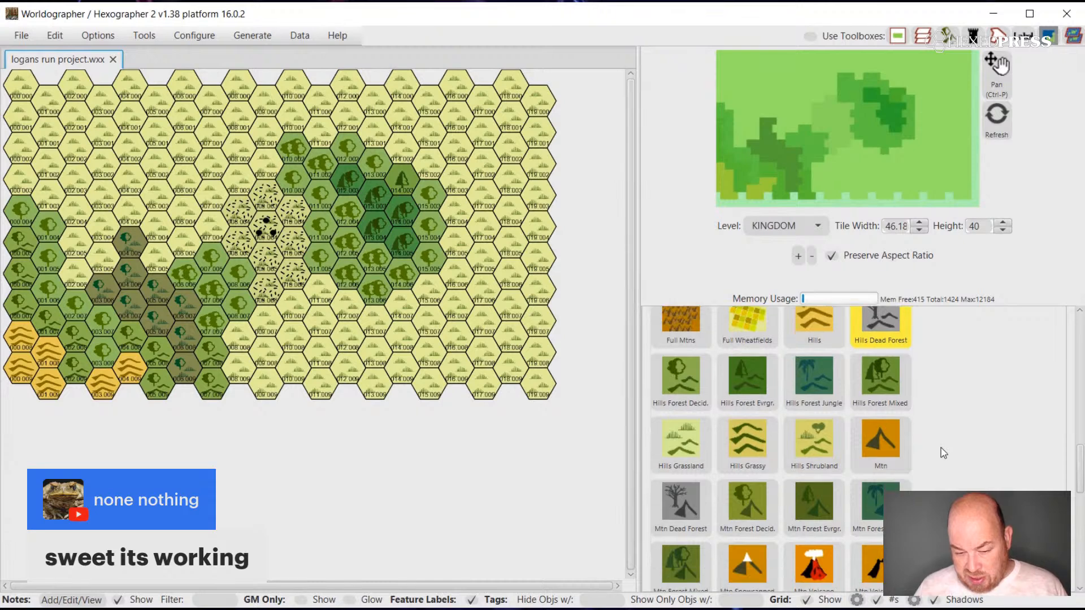
scroll(943, 453, up, 2)
scroll(942, 453, up, 5)
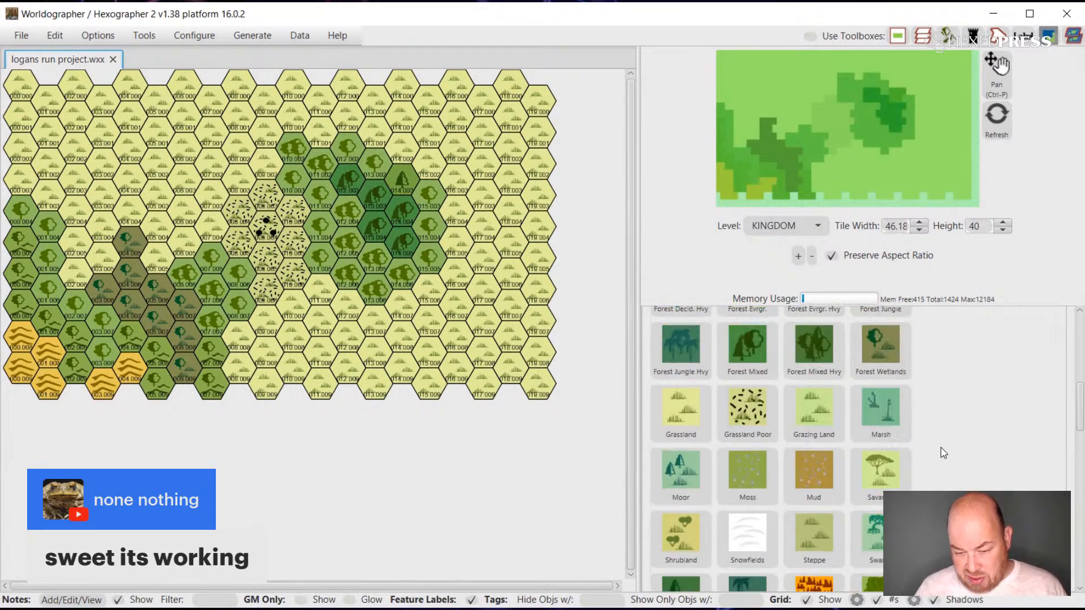
scroll(943, 453, up, 5)
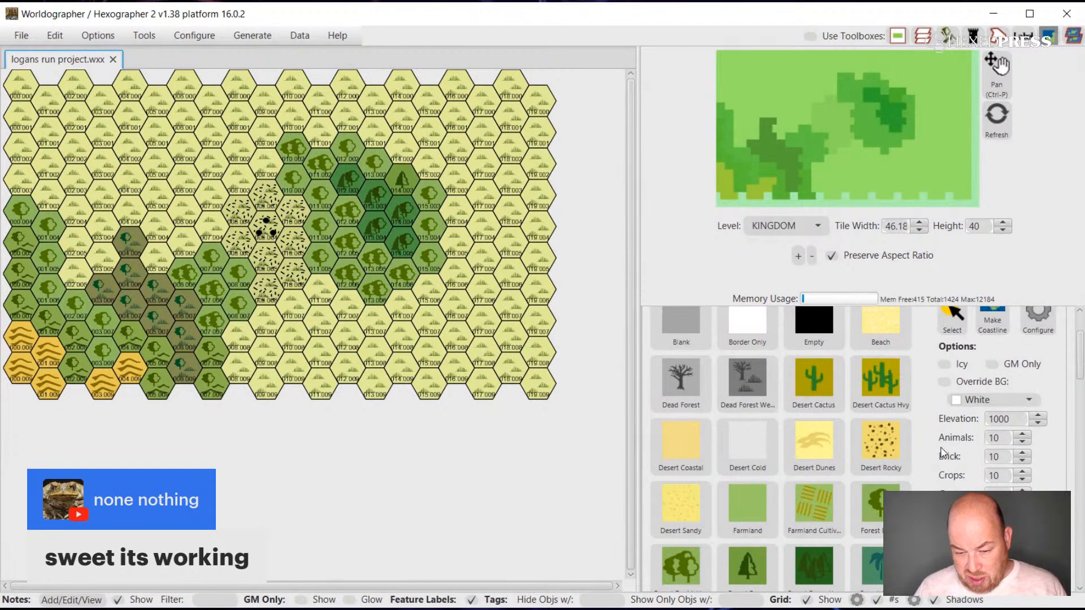
scroll(936, 447, up, 3)
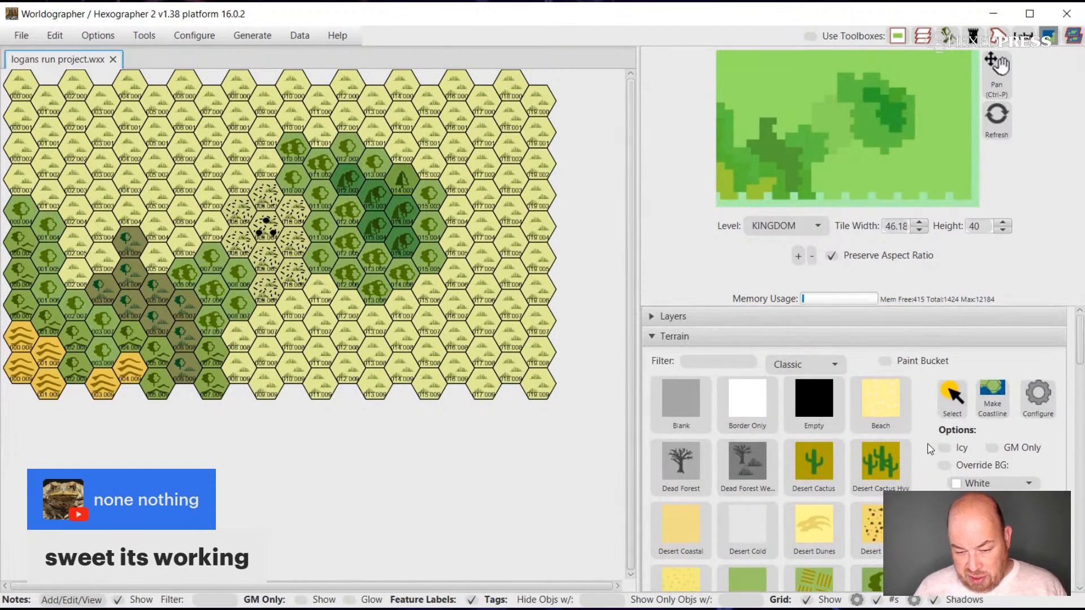
click(755, 466)
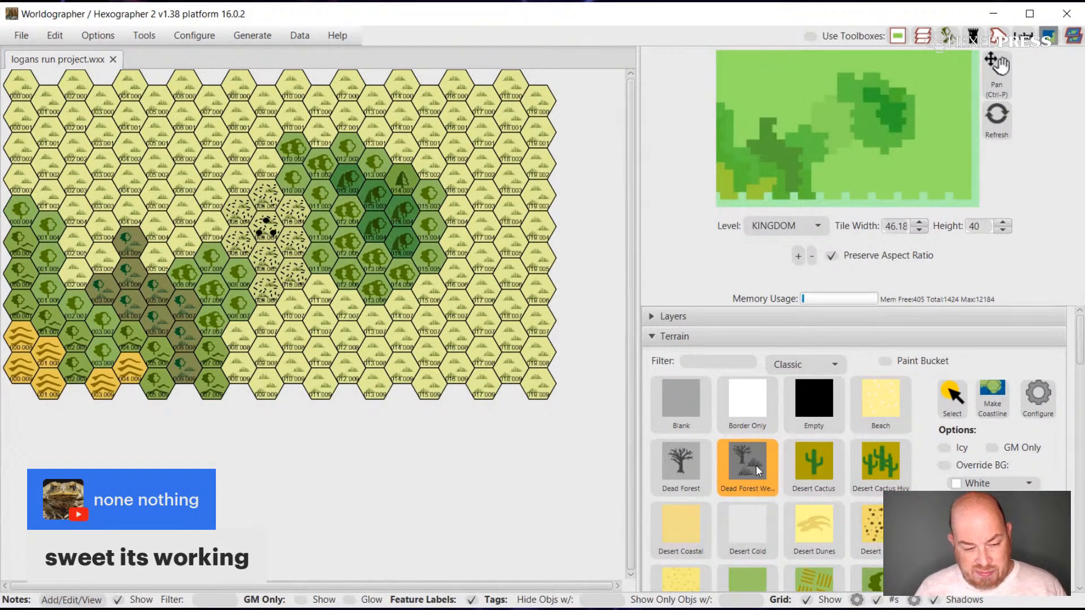
click(167, 255)
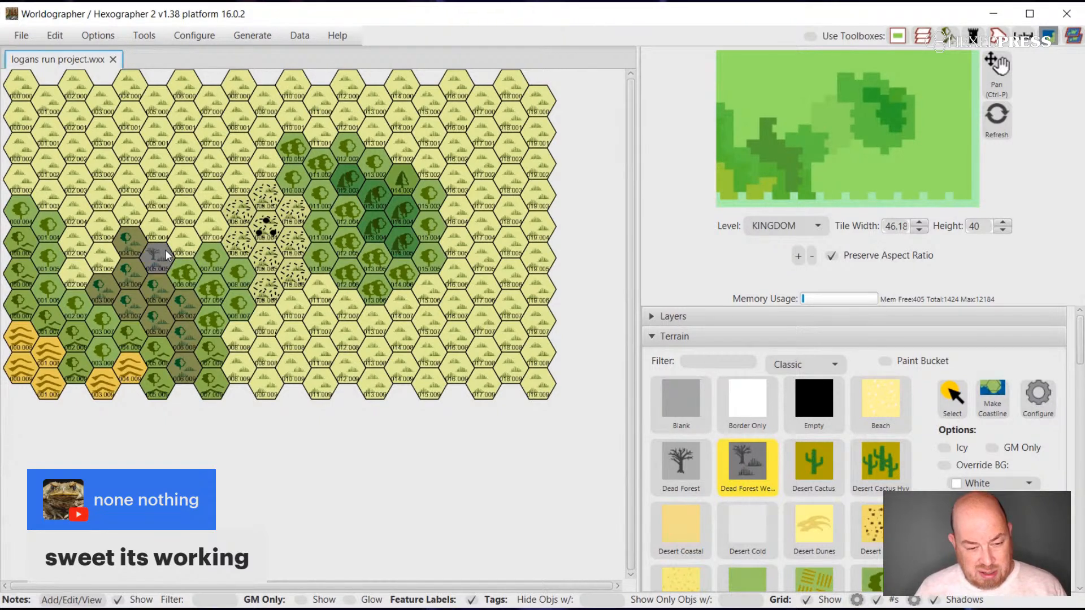
click(134, 210)
click(125, 189)
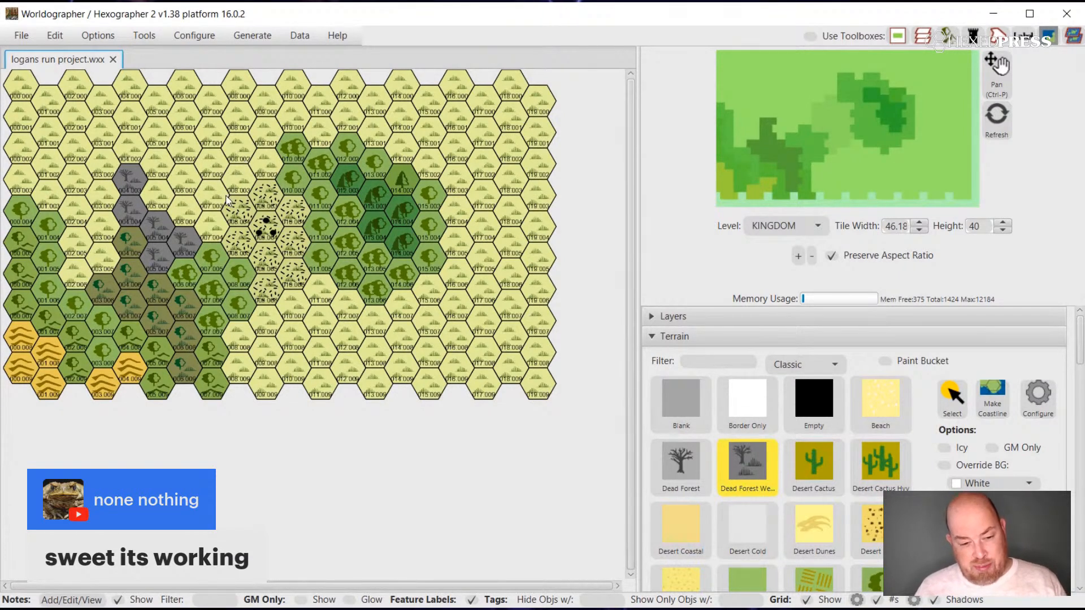
Paint three Dead Forest hexes along the central forest's northeastern edge, between the dead wetlands and the Grassland Poor area.
click(674, 458)
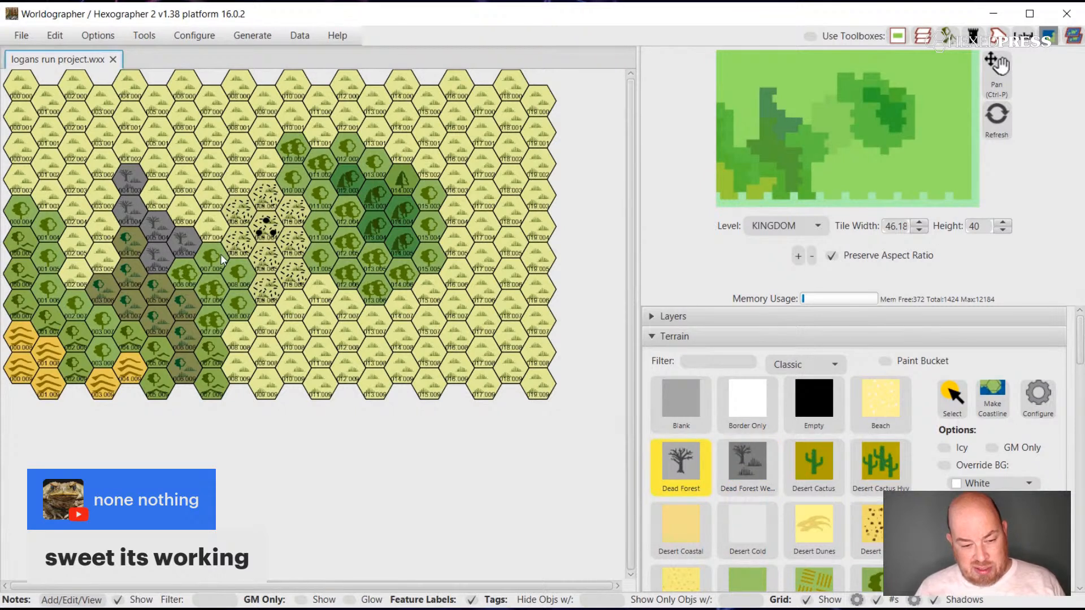
key(ctrl+z)
key(ctrl+z)
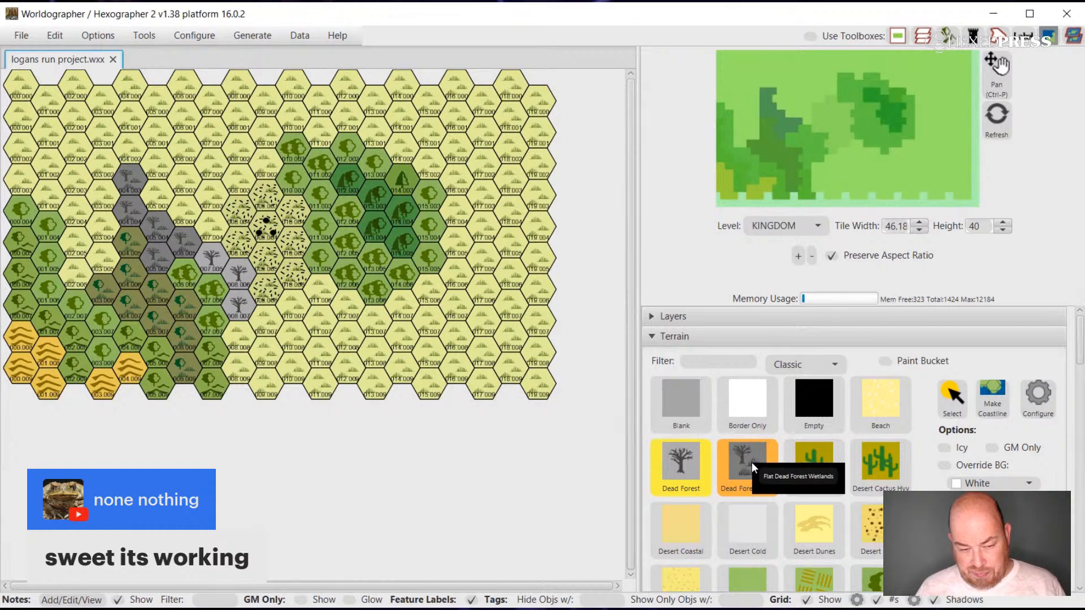
Paint three more Dead Forest hexes southwest of the existing ones, replacing the central forest hexes beside the Forest Wetlands.
scroll(802, 476, down, 2)
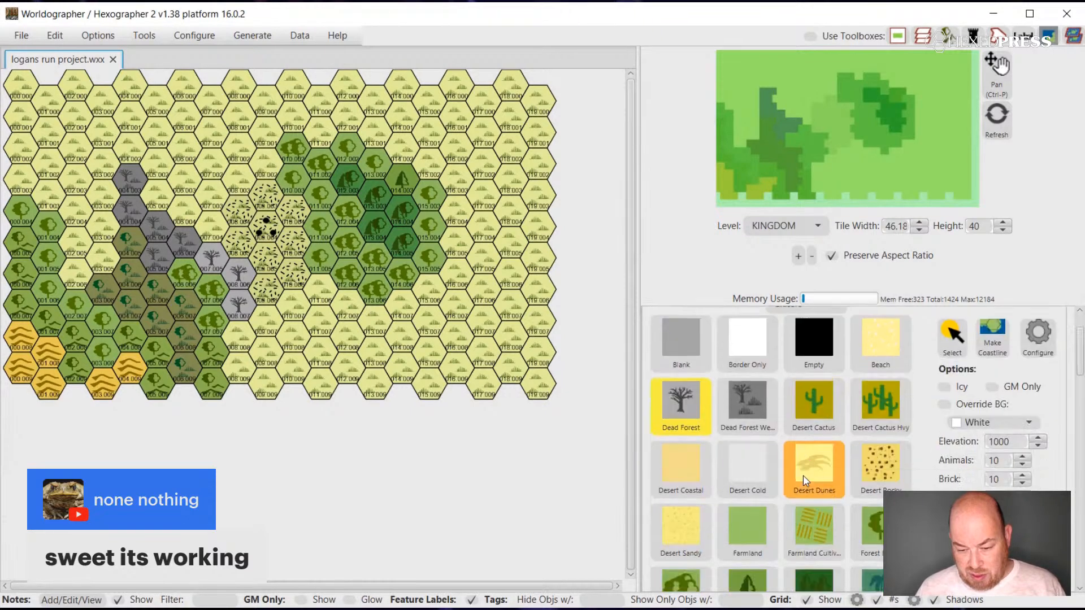
scroll(802, 476, up, 2)
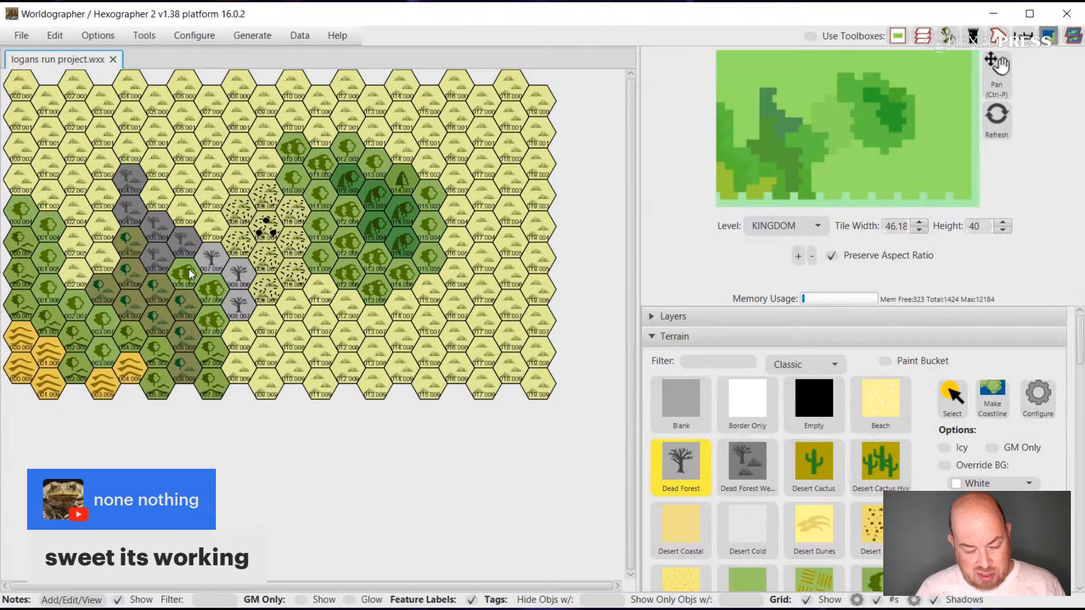
drag(188, 269, 211, 311)
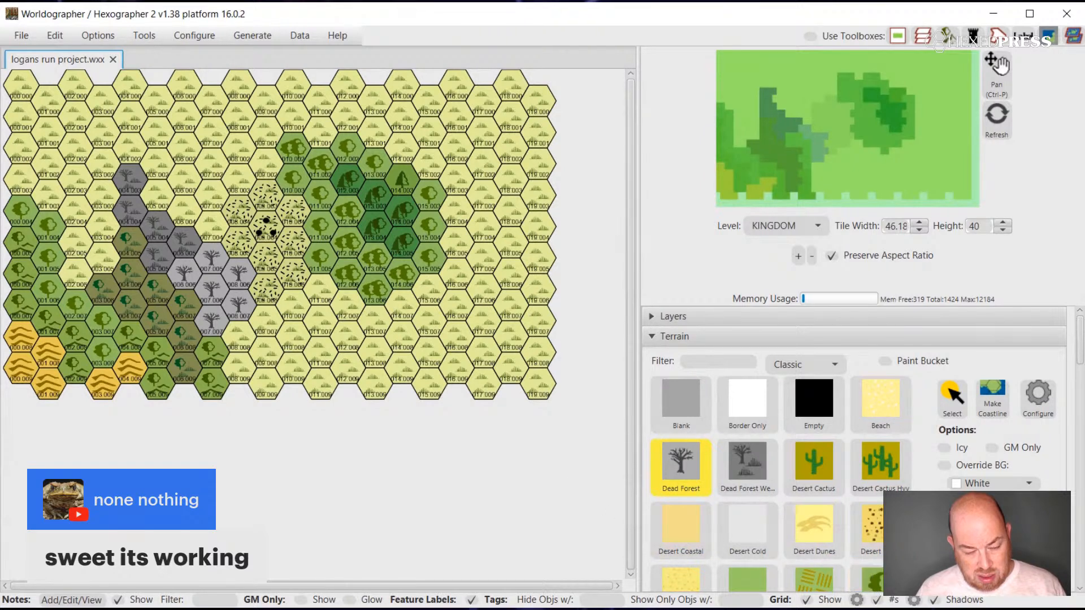
Paint two Hills Dead Forest hexes below the Dead Forest, down to the map's southern edge.
scroll(809, 473, down, 3)
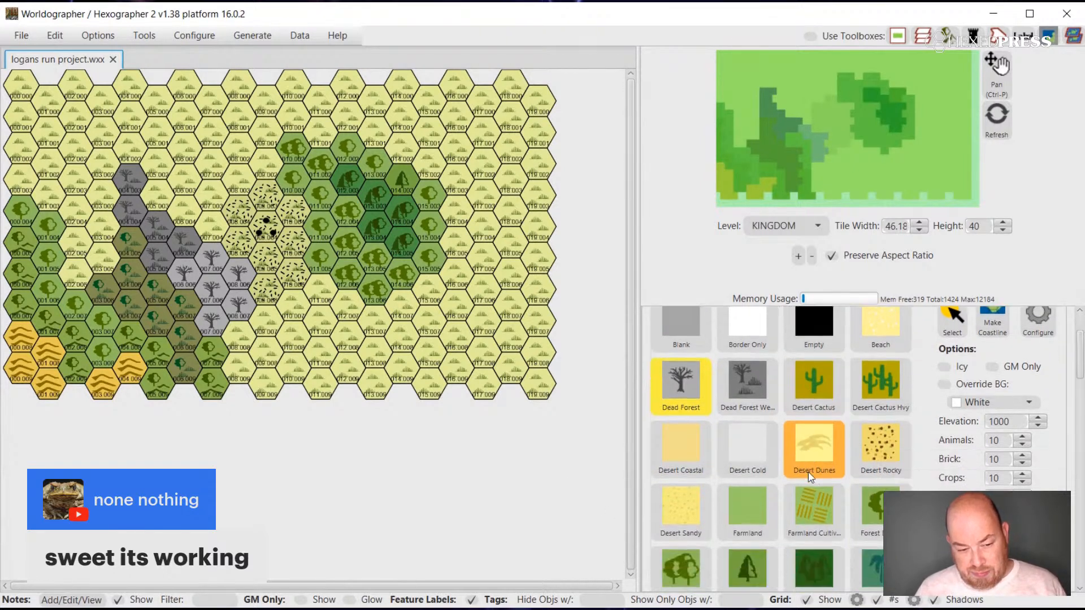
scroll(808, 475, down, 3)
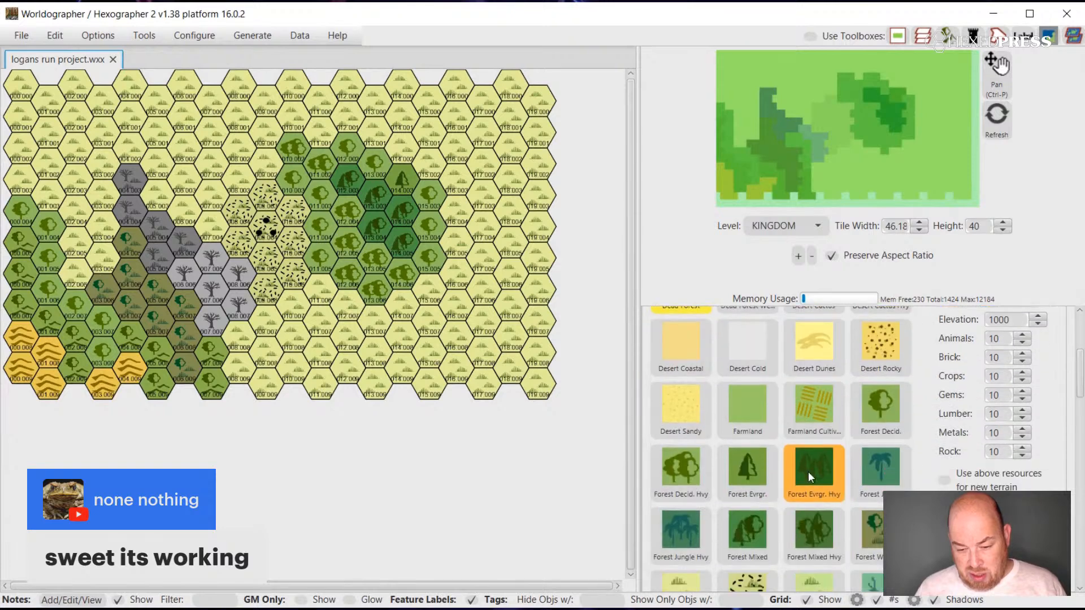
scroll(807, 472, up, 9)
scroll(808, 472, down, 8)
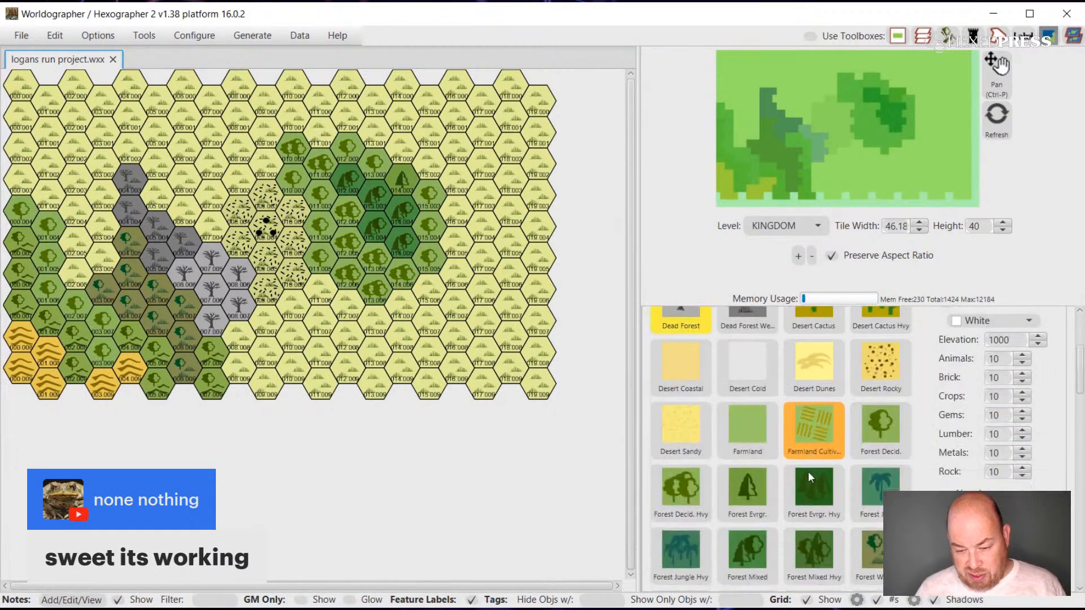
scroll(808, 472, down, 15)
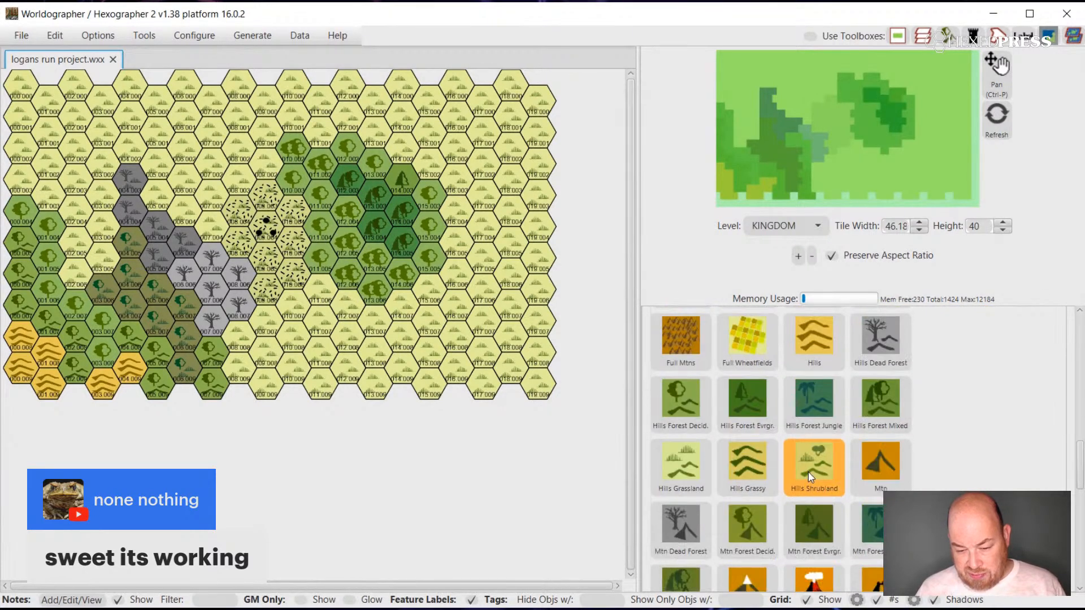
scroll(757, 461, up, 3)
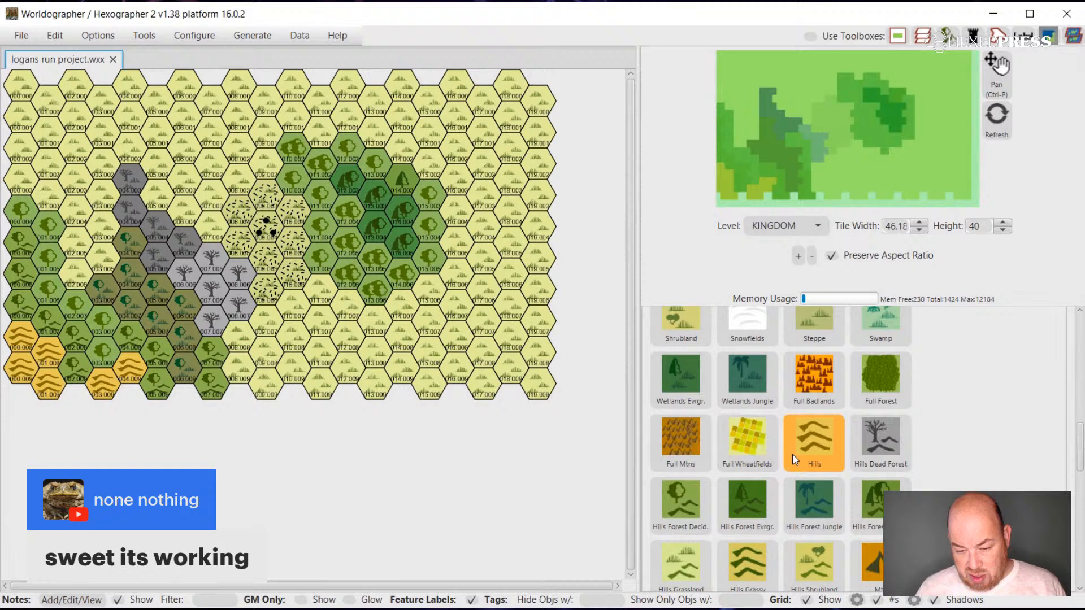
click(876, 435)
click(216, 349)
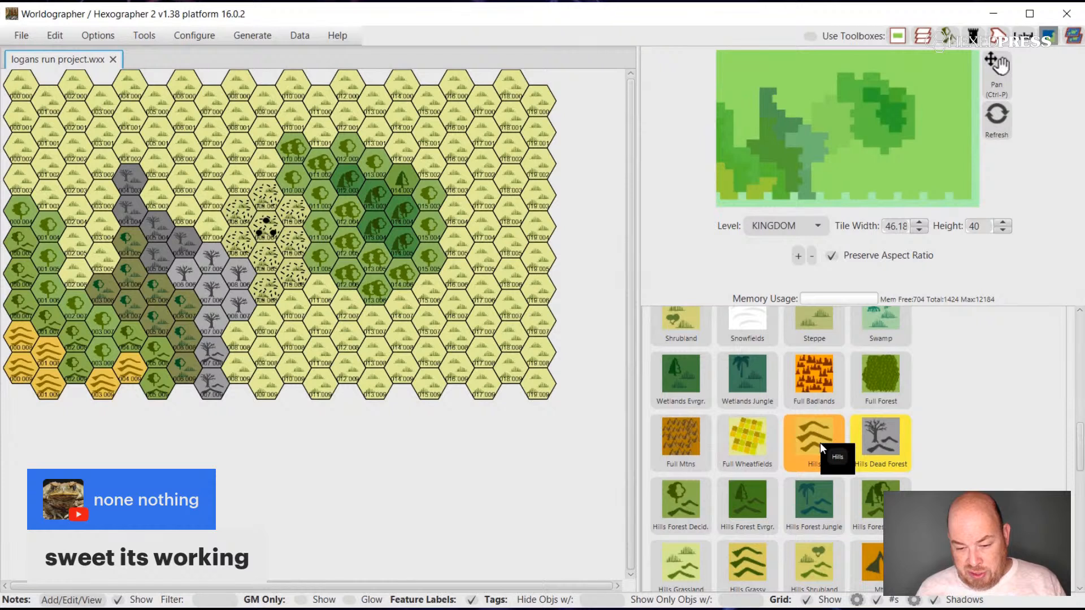
Paint Grazing Land hexes across the northwest grassland, between the western forest and the dead wetlands and up along the map's western edge.
scroll(819, 442, down, 2)
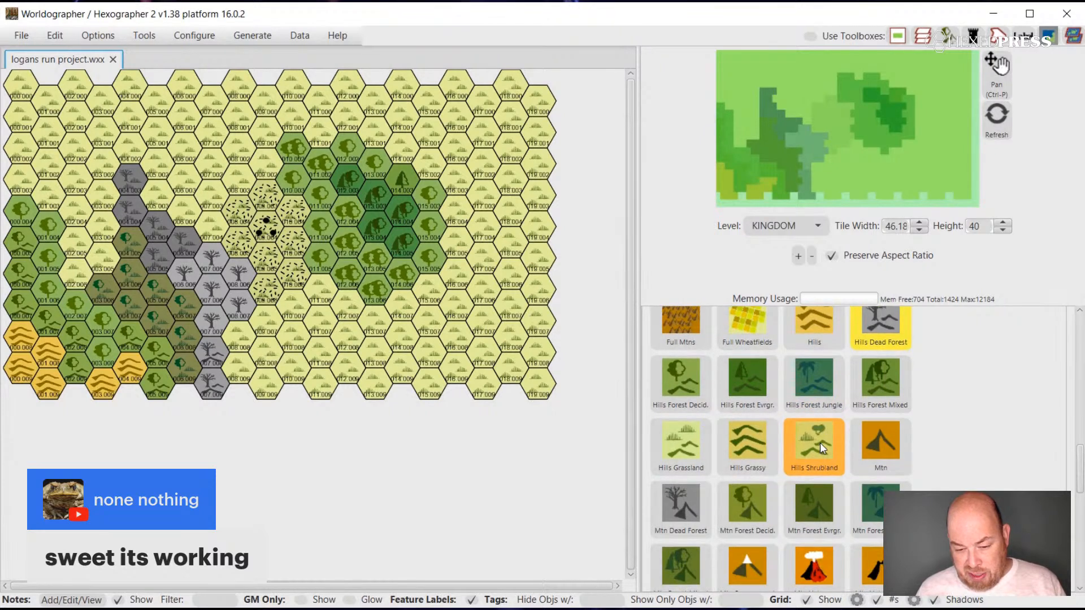
scroll(819, 442, down, 1)
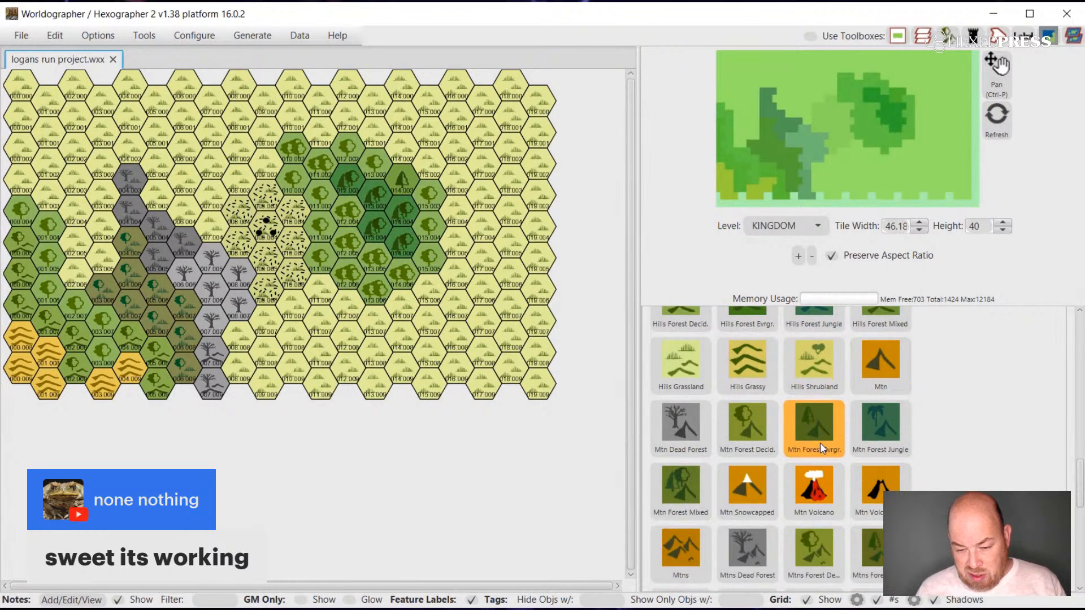
scroll(819, 443, down, 2)
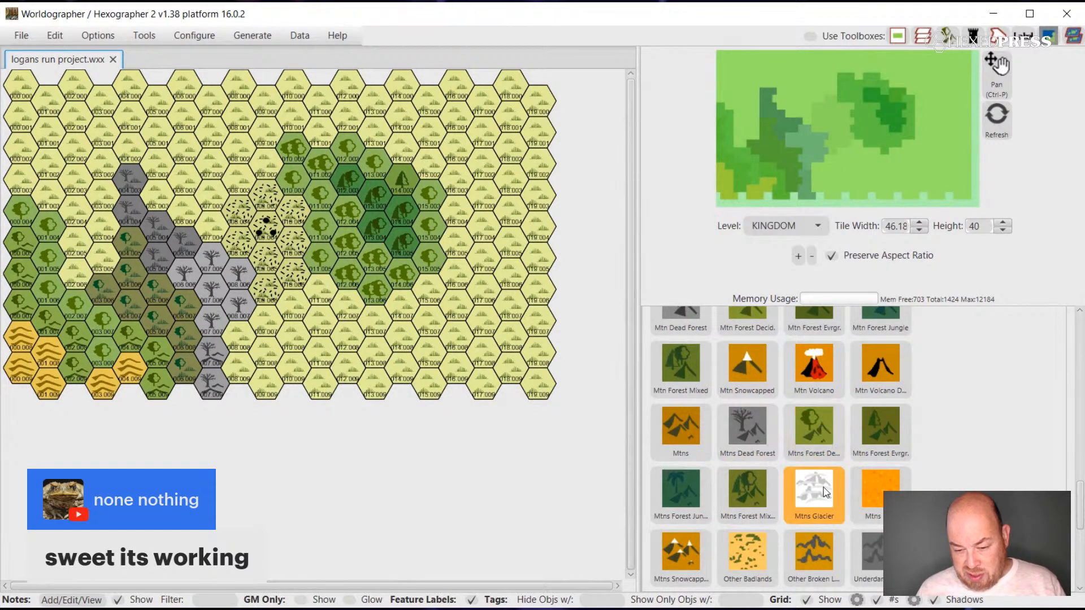
scroll(815, 452, down, 3)
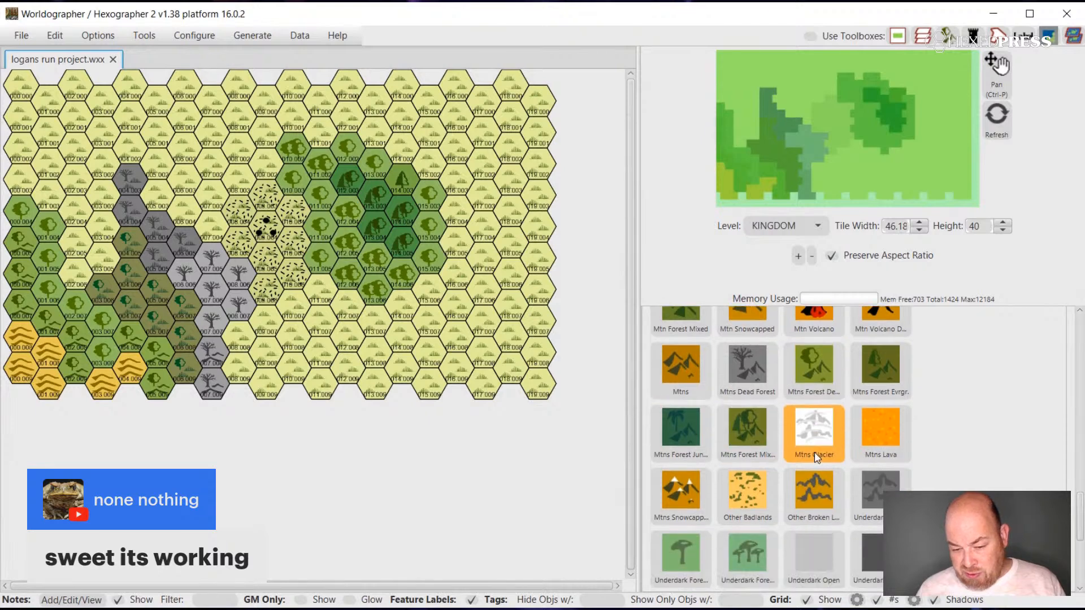
scroll(814, 452, down, 2)
scroll(815, 452, up, 8)
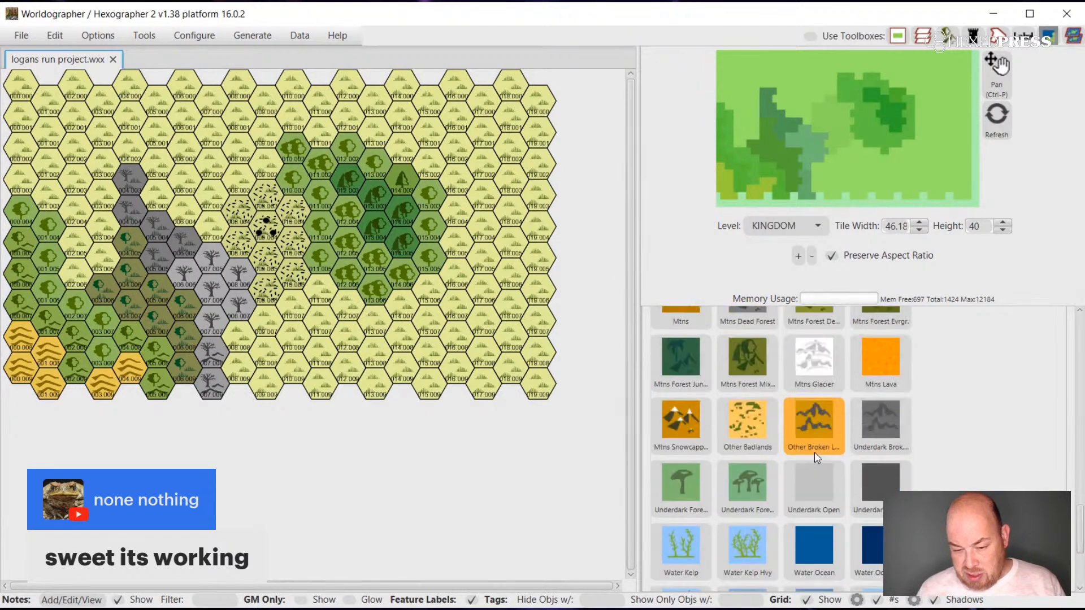
scroll(815, 452, up, 5)
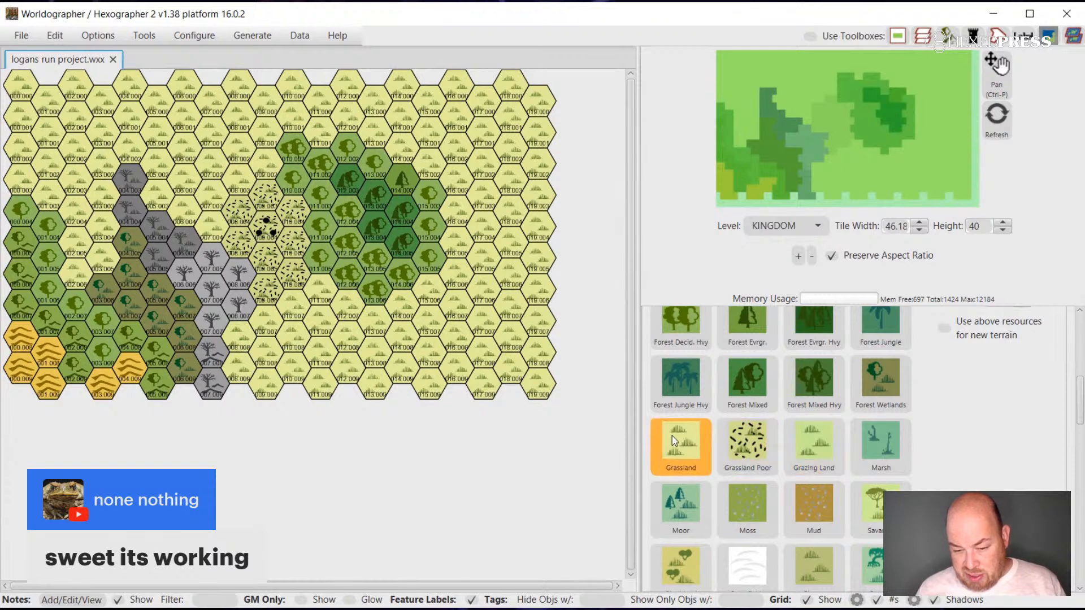
click(812, 442)
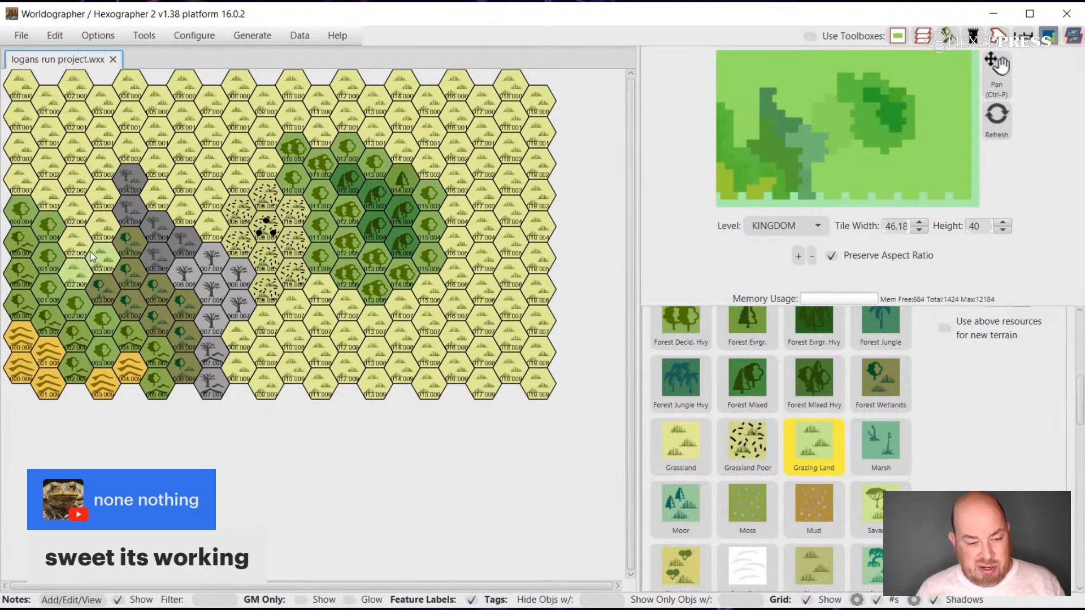
mouse_move(80, 230)
mouse_down()
mouse_move(99, 205)
mouse_move(79, 209)
mouse_move(39, 175)
mouse_up()
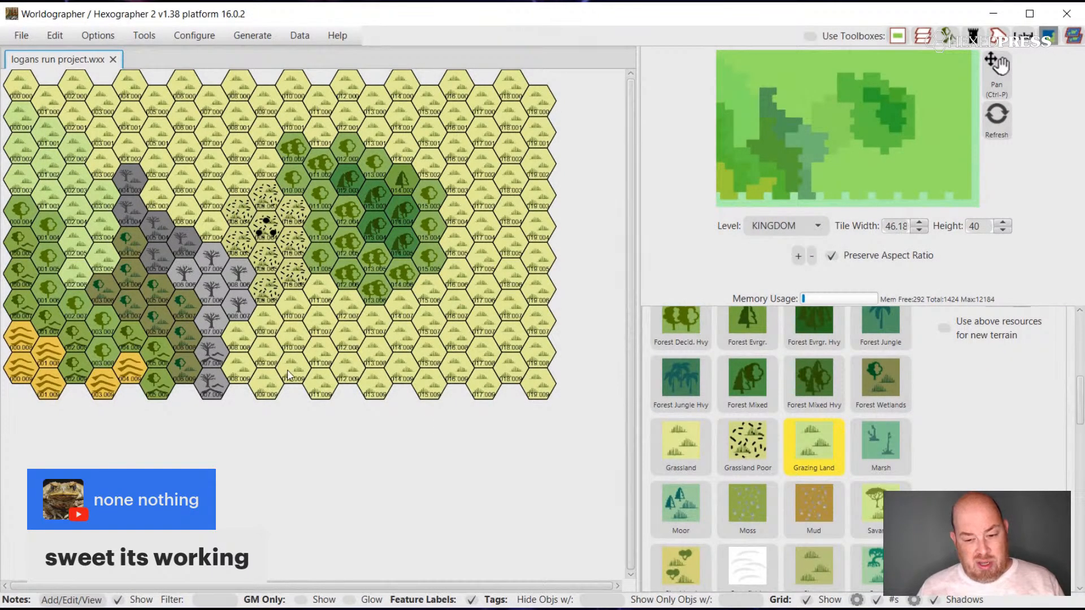
Extend the Grassland Poor area northwest from the central ruin marker to the map's northern edge, filling the grassland north of the dead wetlands.
click(761, 442)
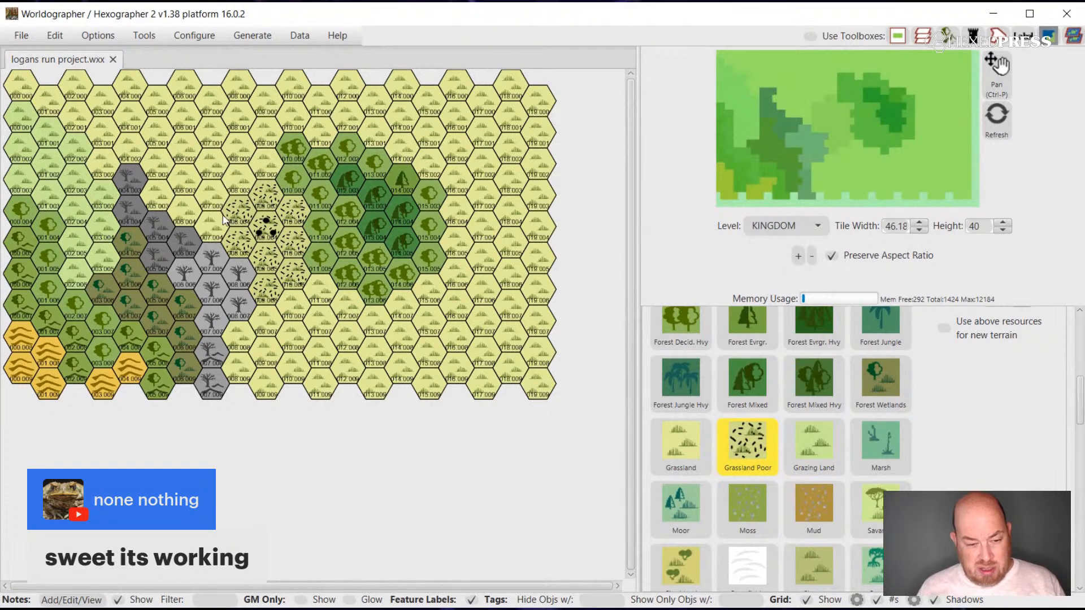
mouse_move(213, 222)
mouse_down()
mouse_move(145, 151)
mouse_move(111, 148)
mouse_move(76, 95)
mouse_up()
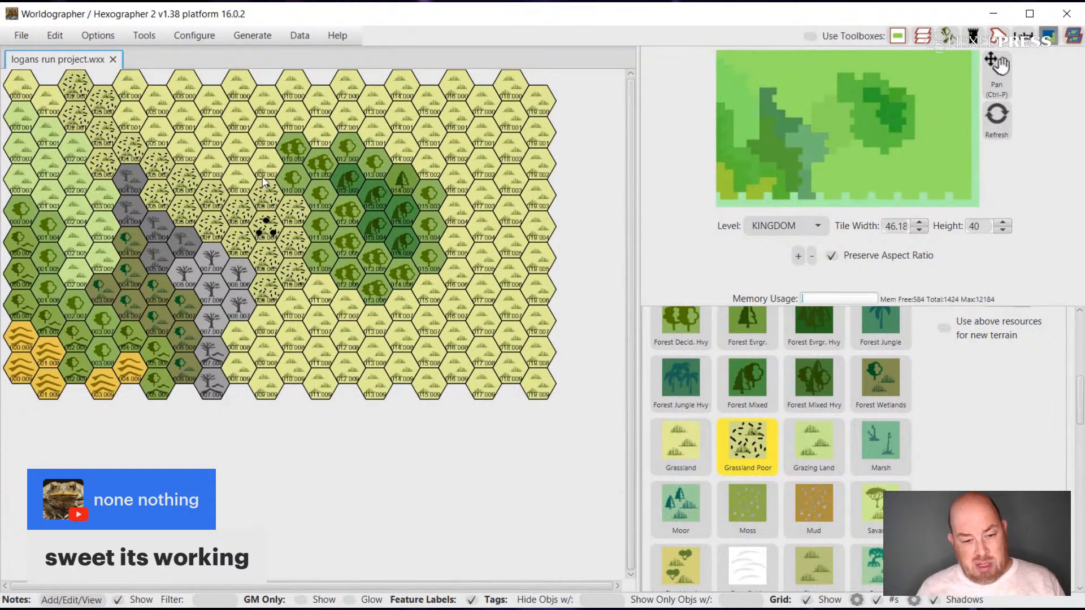
mouse_move(261, 169)
mouse_down()
mouse_move(227, 140)
mouse_move(209, 163)
mouse_move(132, 121)
mouse_move(136, 92)
mouse_move(193, 121)
mouse_move(200, 112)
mouse_move(186, 92)
mouse_move(231, 116)
mouse_move(234, 93)
mouse_move(258, 106)
mouse_up()
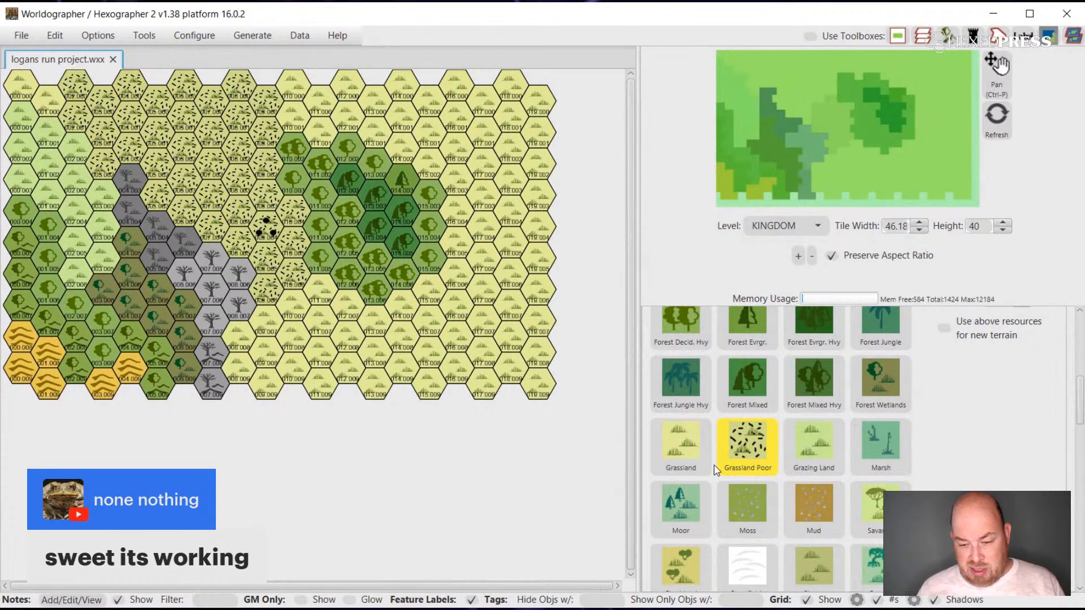
Paint a one-hex-wide Dead Forest border around the southern and eastern sides of the Grassland Poor area, up to the map's northern edge.
scroll(834, 476, up, 10)
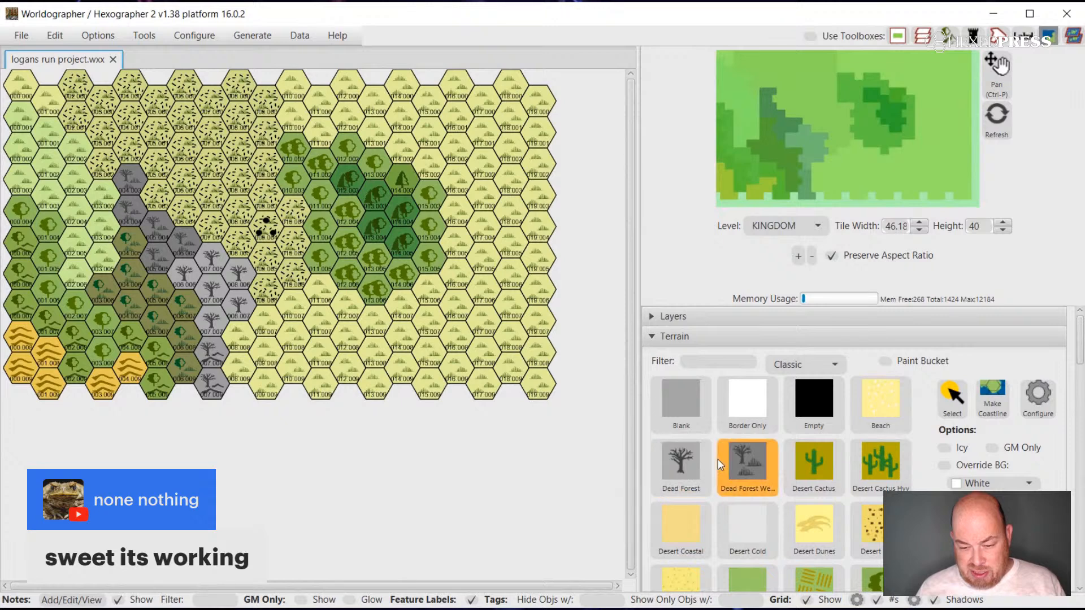
click(681, 466)
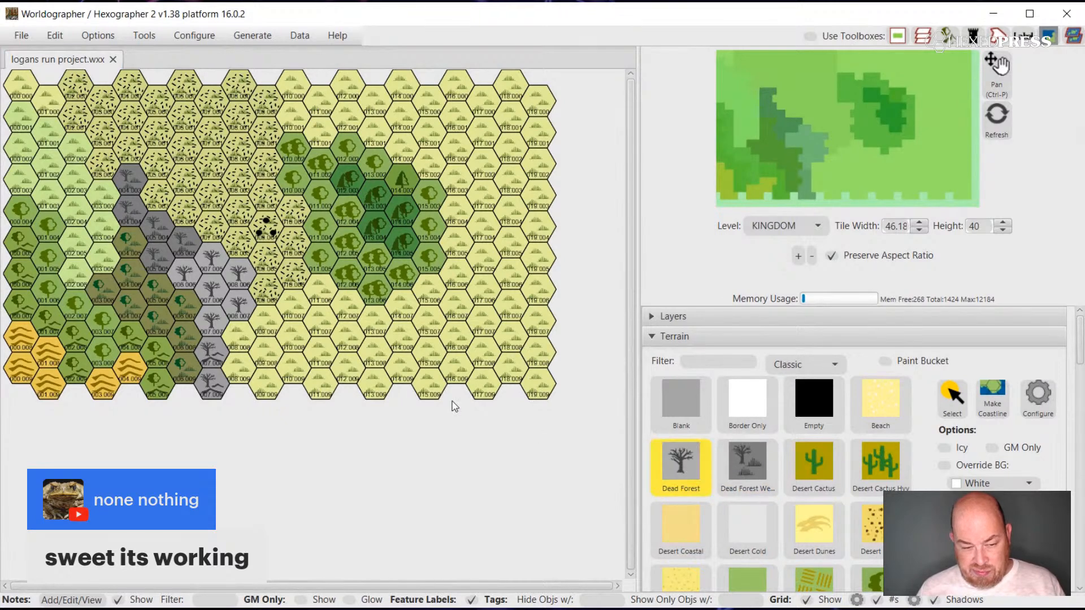
click(290, 314)
click(271, 312)
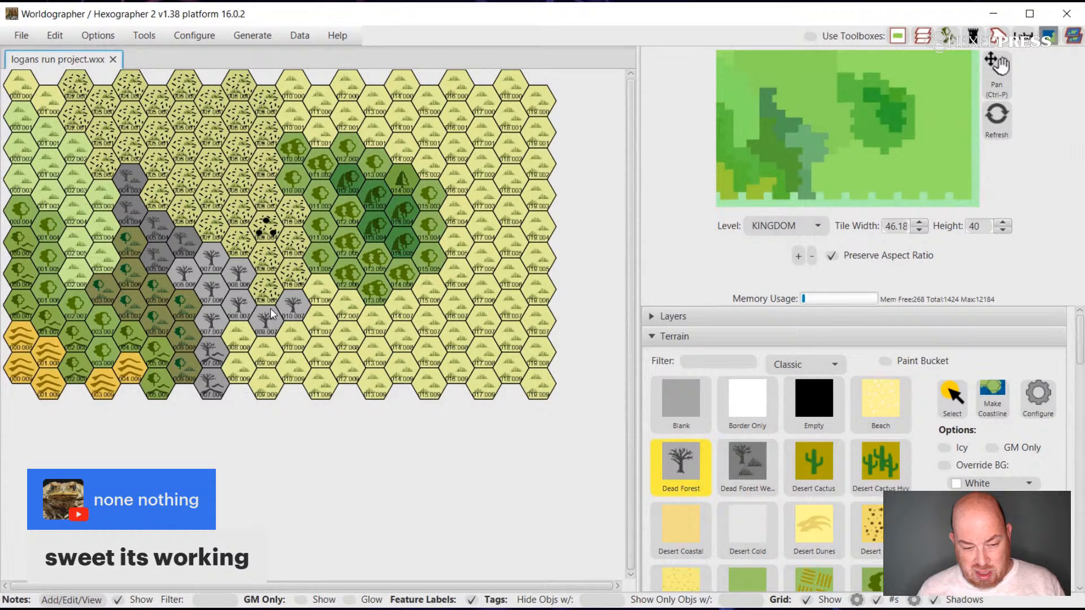
click(311, 301)
click(312, 259)
click(312, 228)
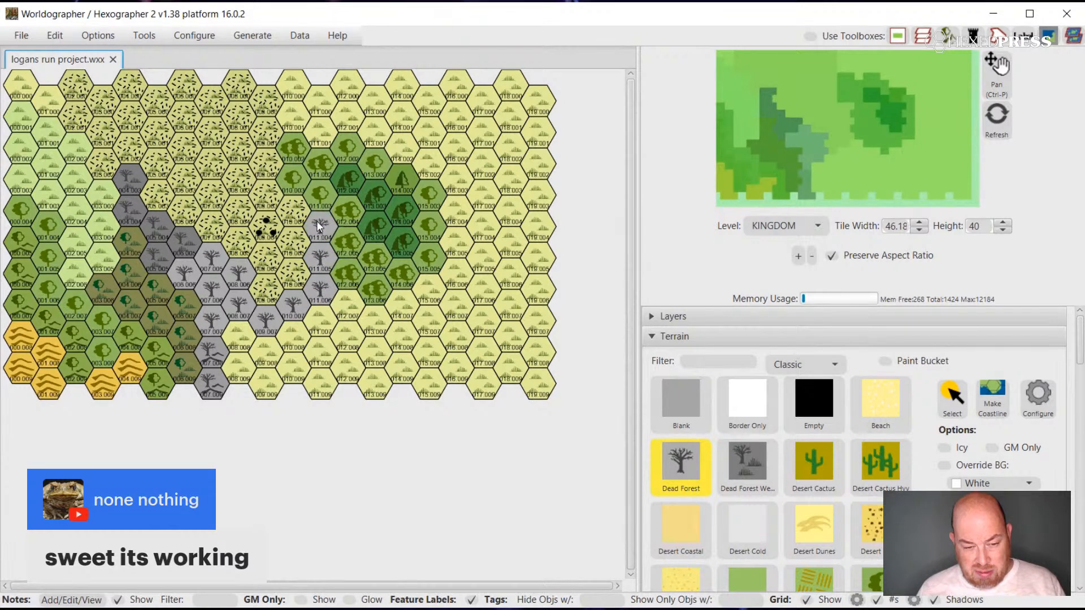
click(311, 195)
click(292, 181)
click(293, 162)
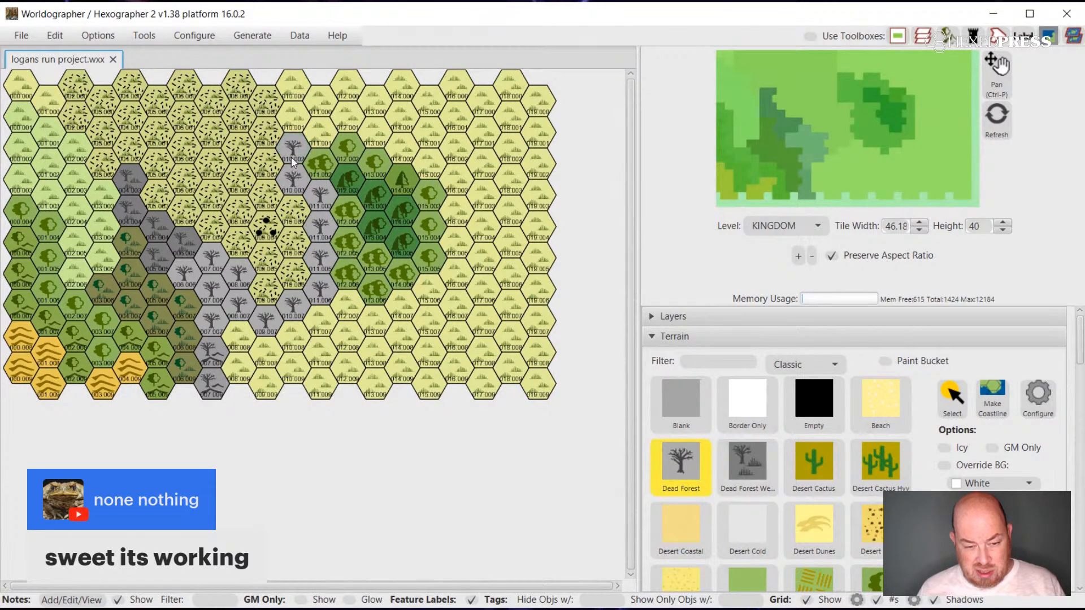
click(292, 130)
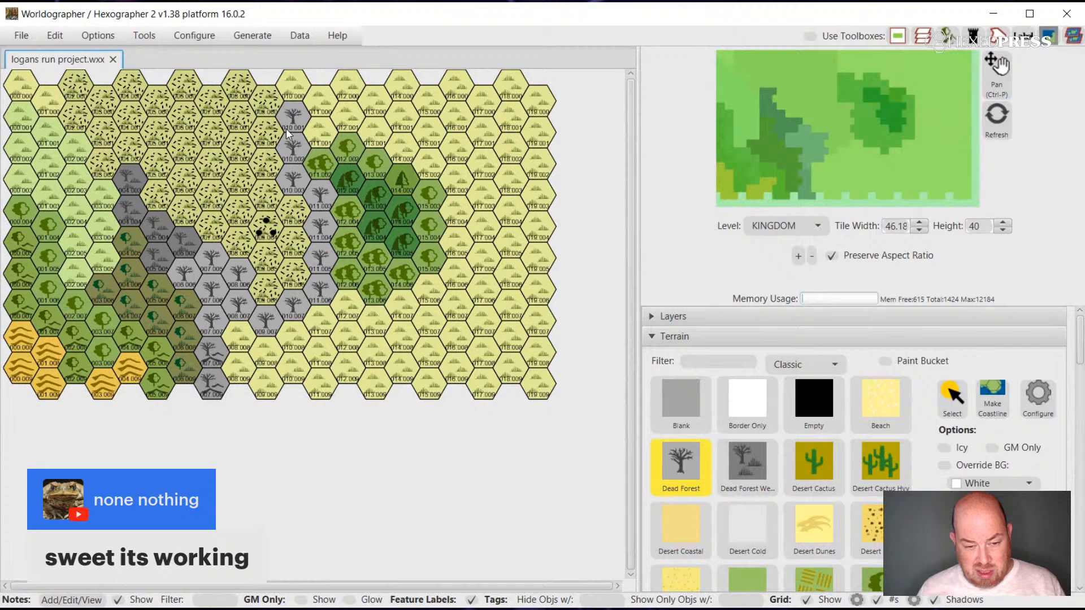
click(292, 97)
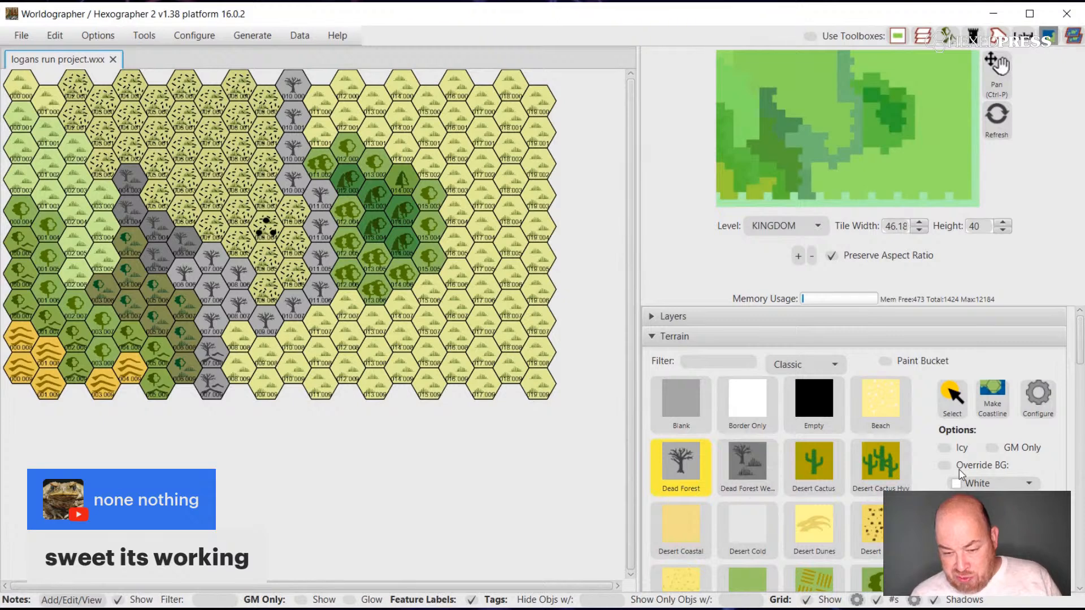
Paint a Hills Dead Forest band along the outer side of the Dead Forest border, from its southern end to the map's northern edge.
scroll(958, 470, down, 3)
scroll(959, 469, down, 10)
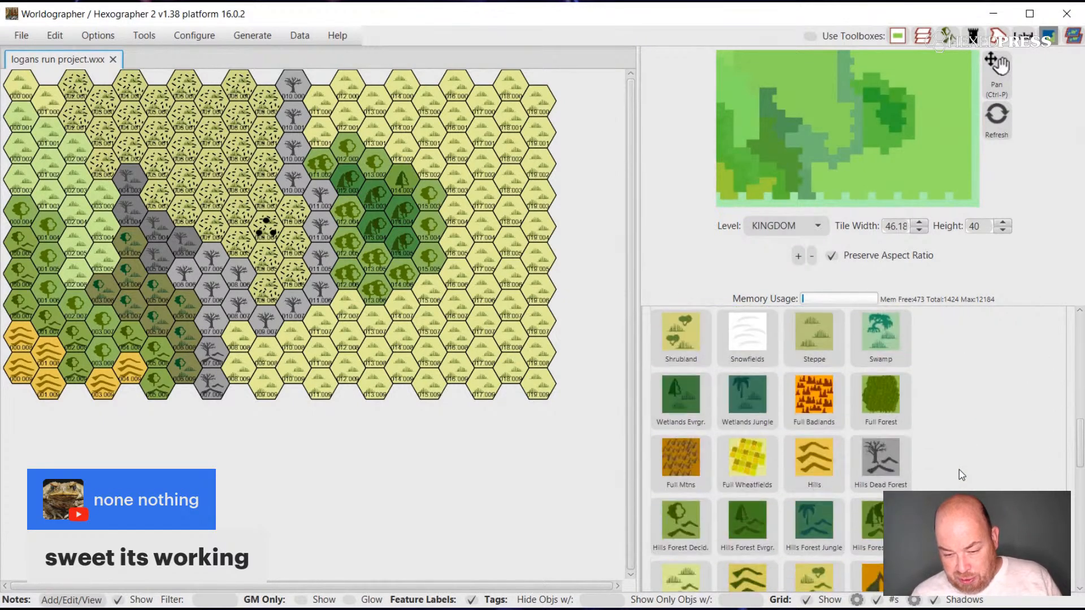
scroll(958, 470, down, 8)
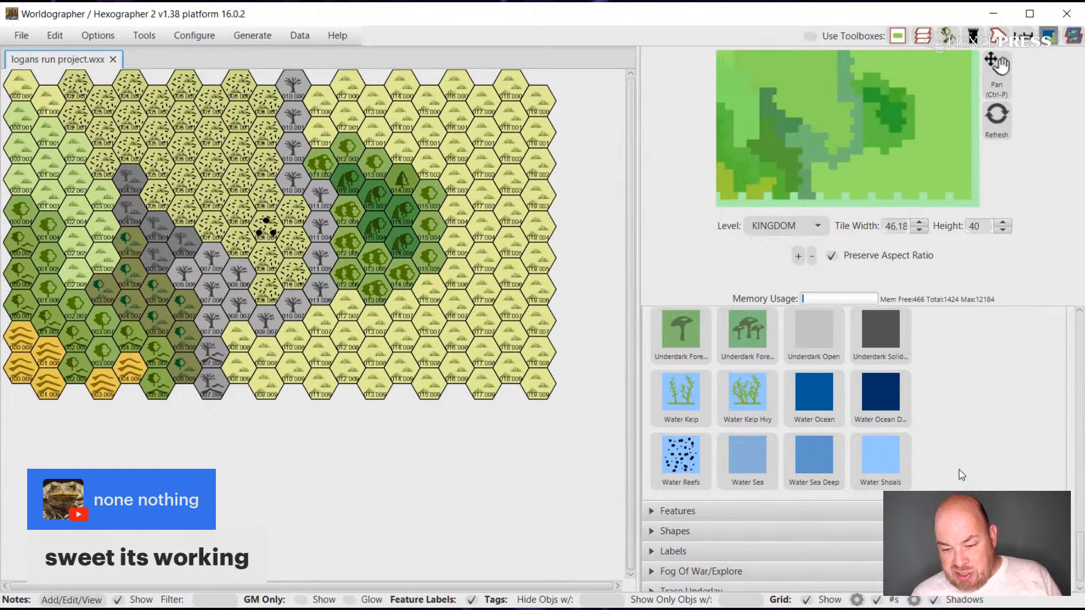
scroll(959, 470, up, 8)
scroll(958, 470, up, 10)
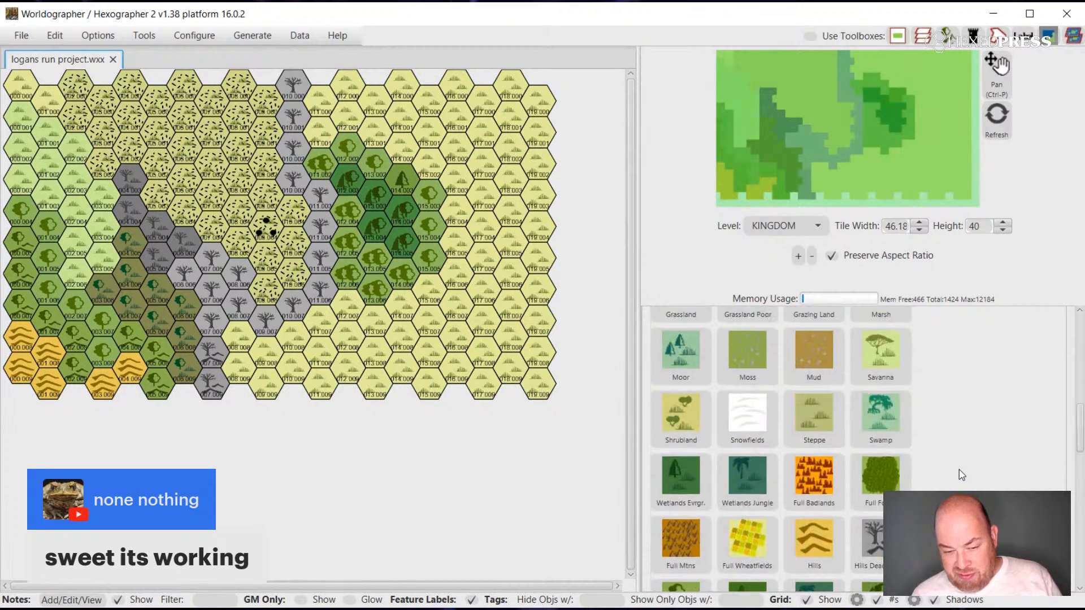
scroll(958, 470, up, 10)
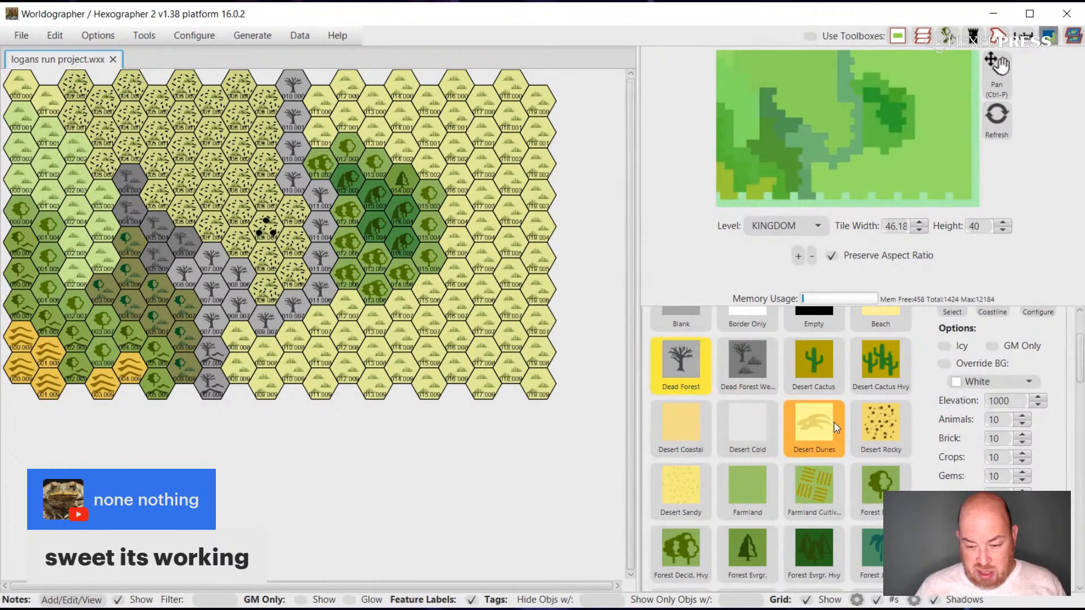
scroll(835, 425, up, 1)
scroll(835, 424, up, 2)
scroll(834, 423, down, 6)
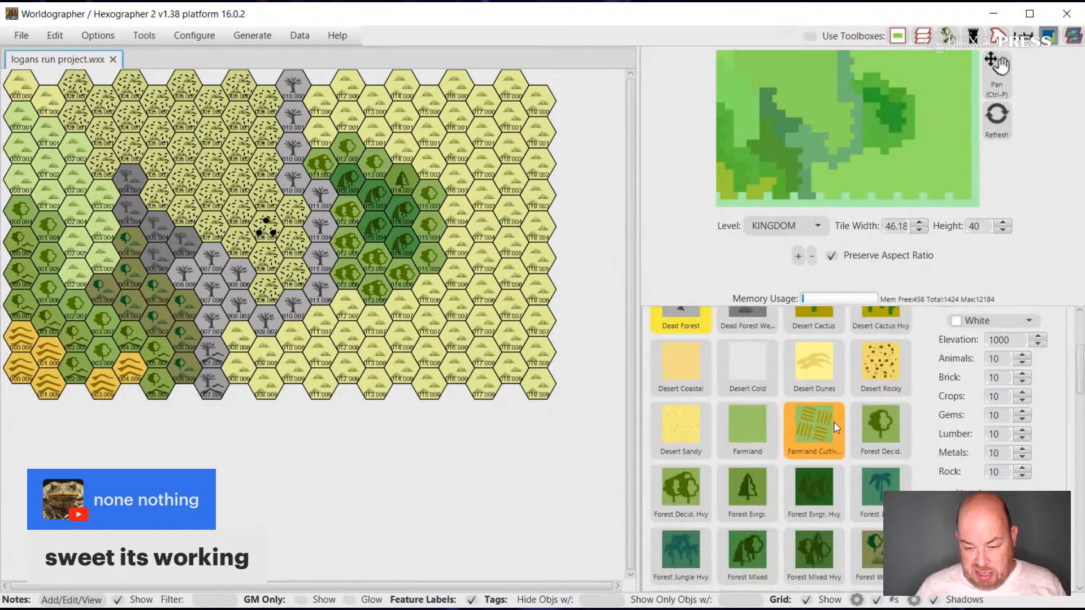
scroll(833, 421, down, 5)
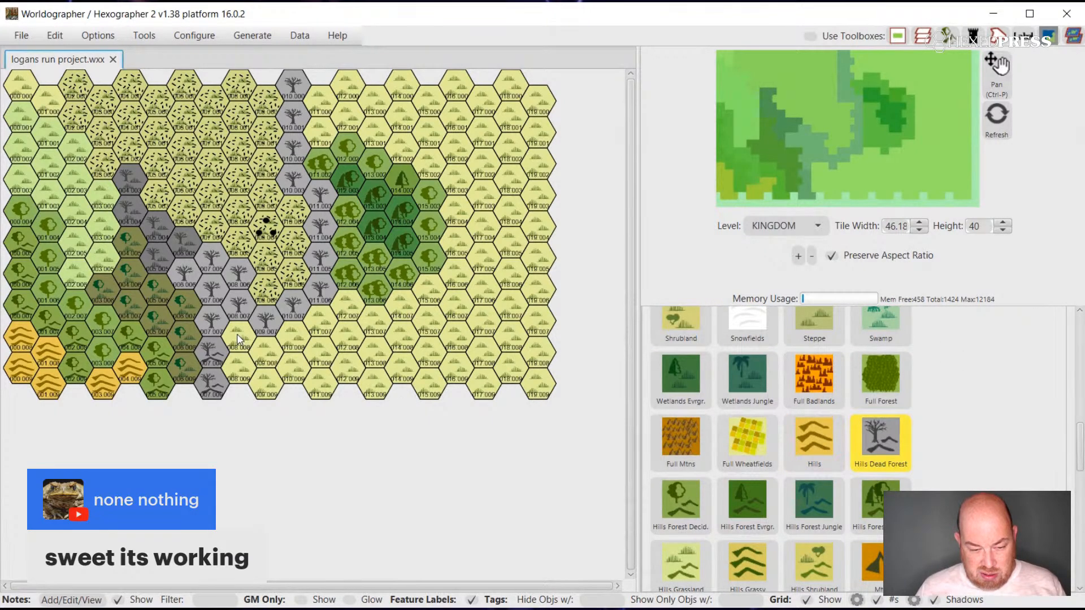
mouse_move(238, 339)
mouse_down()
mouse_move(267, 349)
mouse_move(338, 320)
mouse_up()
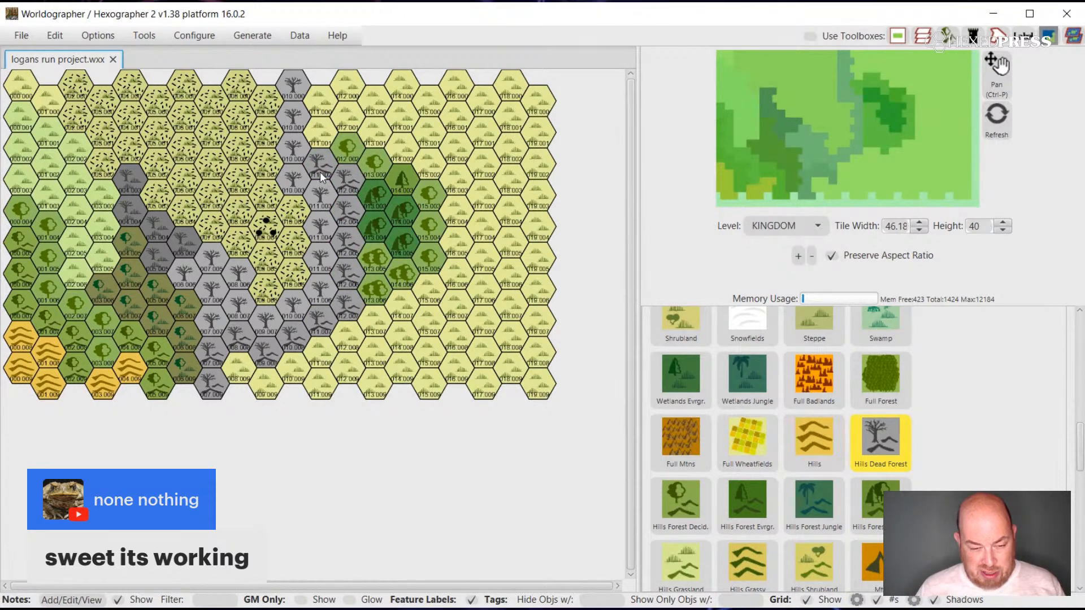
drag(320, 172, 319, 116)
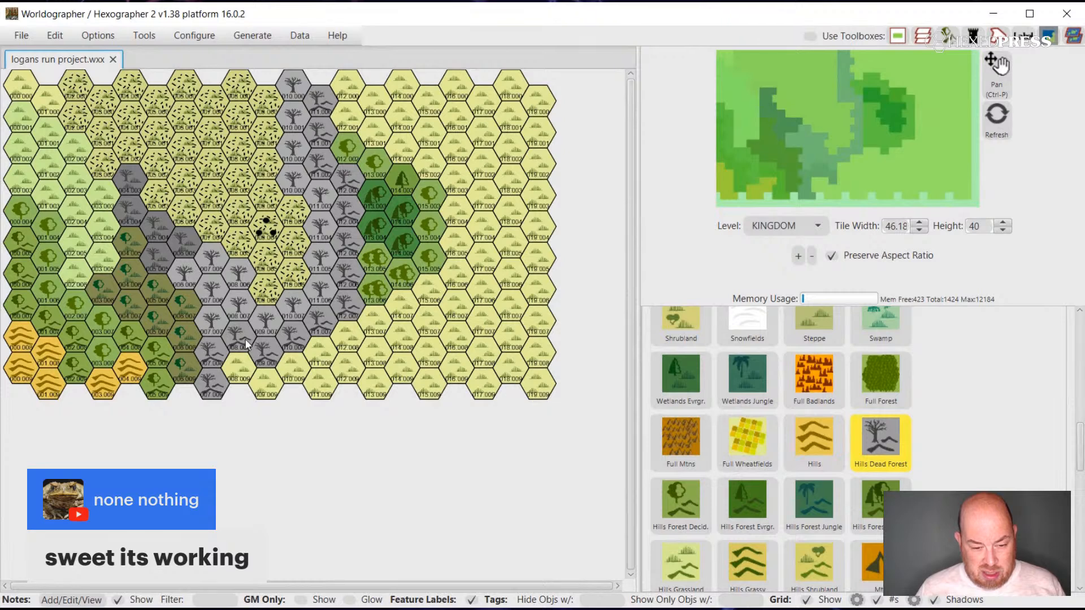
Paint four more Hills Dead Forest hexes along the southern side of the dead-forest band, widening it toward the map's southern edge.
click(240, 364)
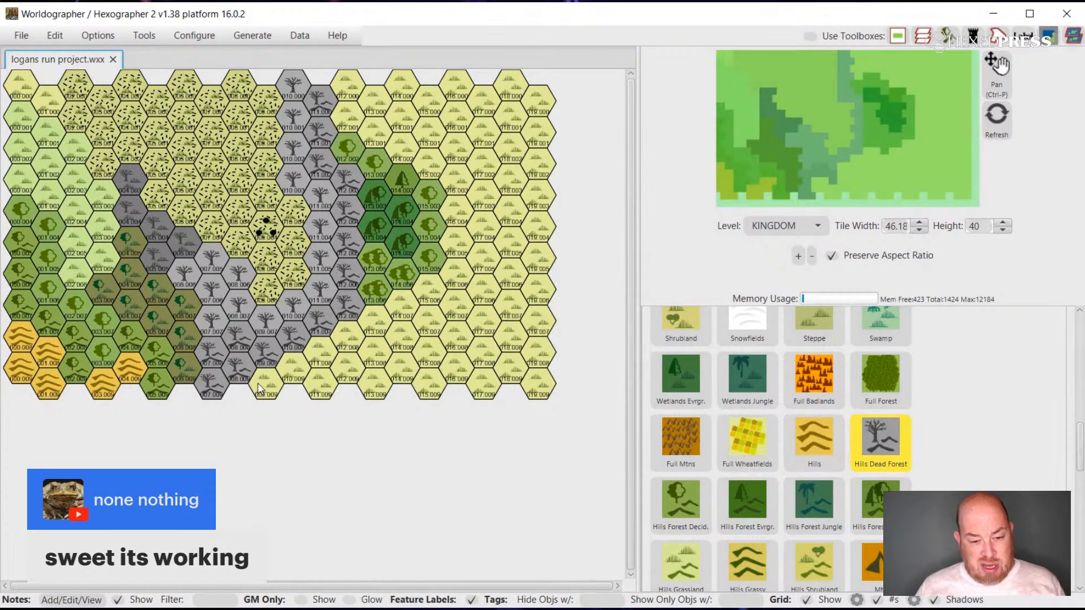
click(320, 356)
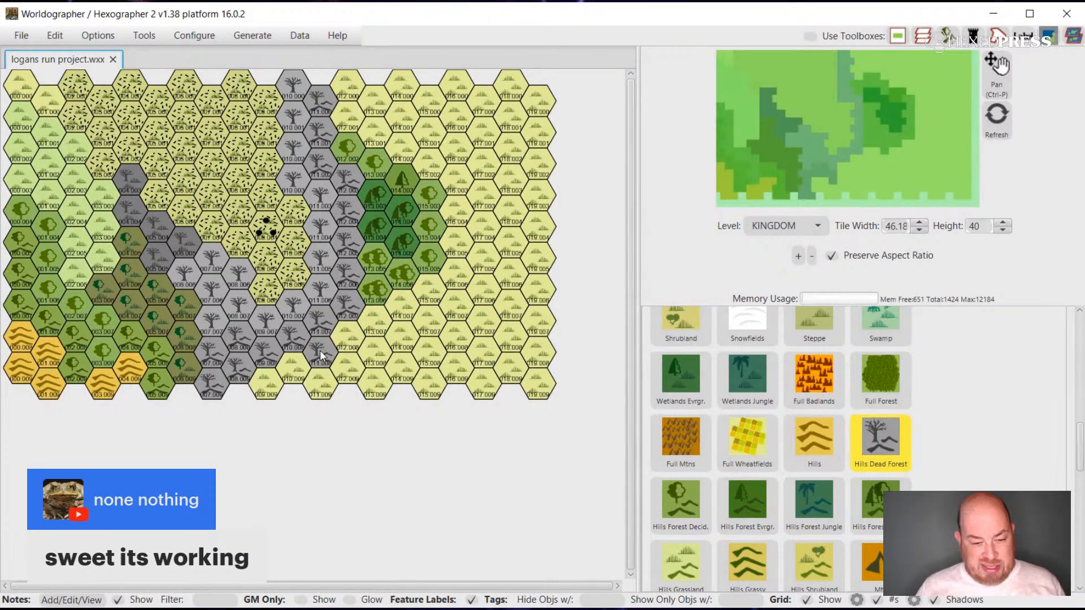
click(348, 342)
click(348, 367)
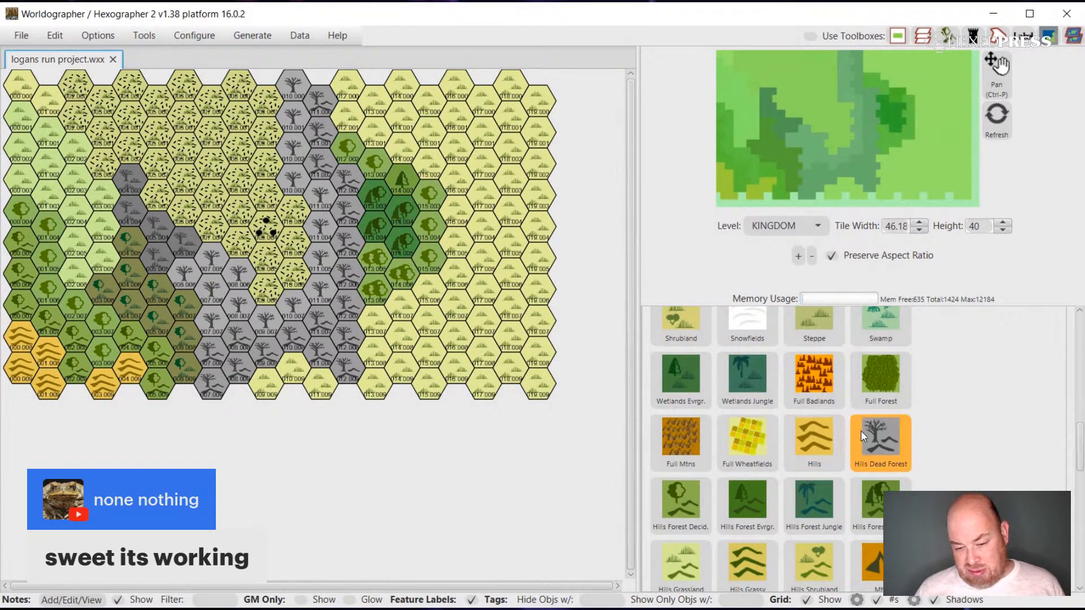
Look through the whole terrain palette for the next terrain, considering Other Broken Lands, Other Badlands, and the hill and mountain tiles.
scroll(862, 431, down, 5)
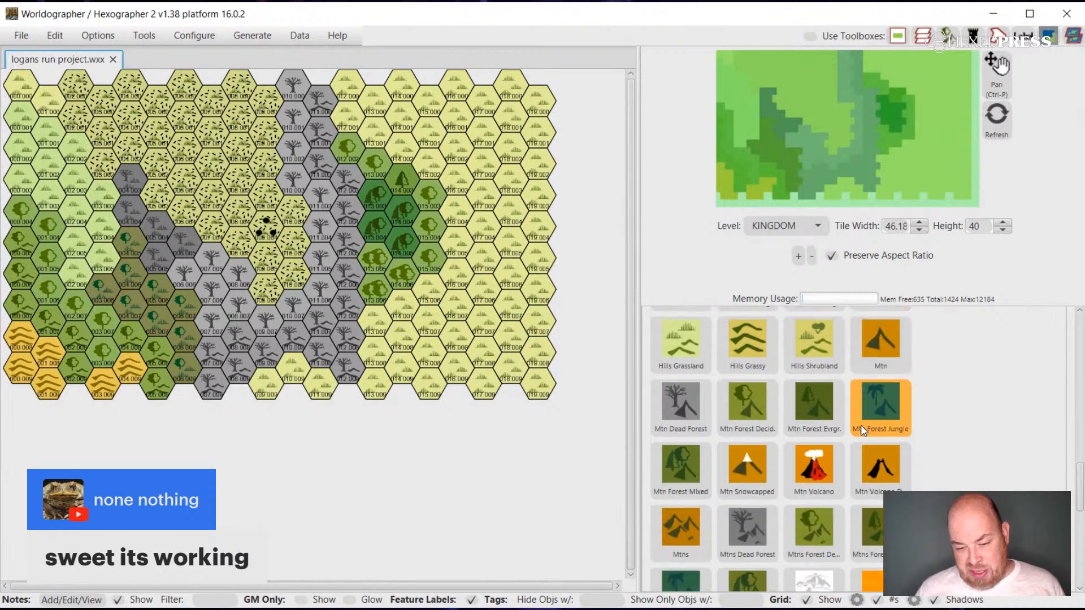
scroll(859, 424, down, 4)
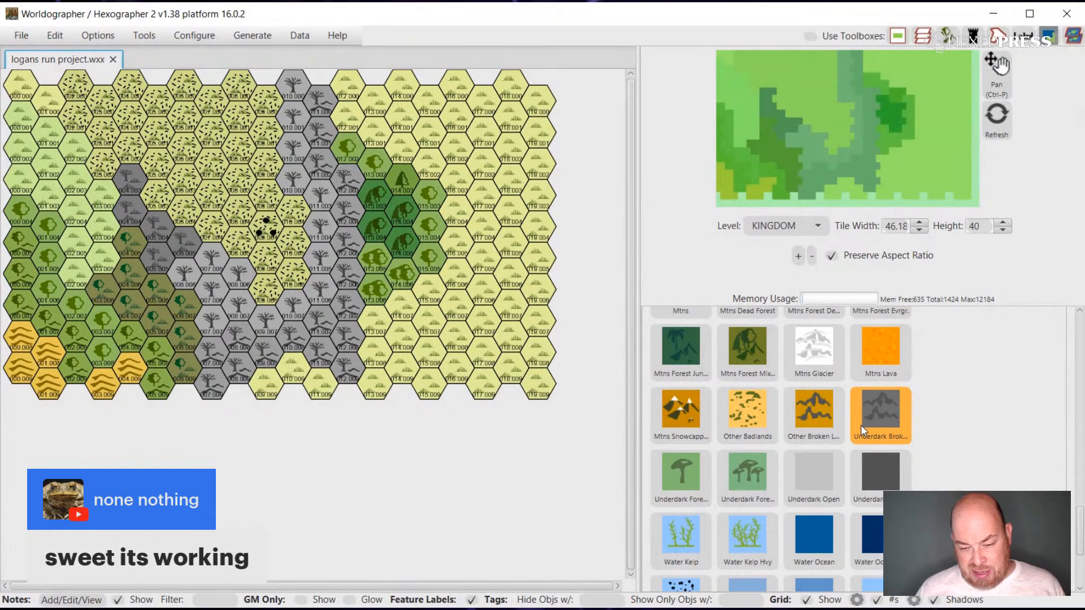
click(815, 413)
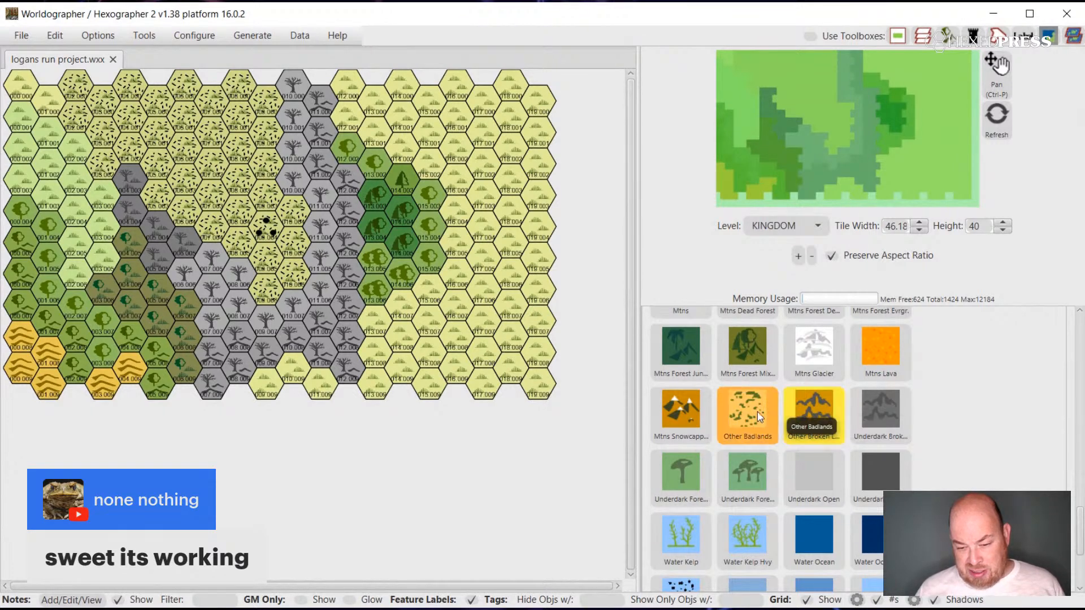
scroll(833, 411, up, 2)
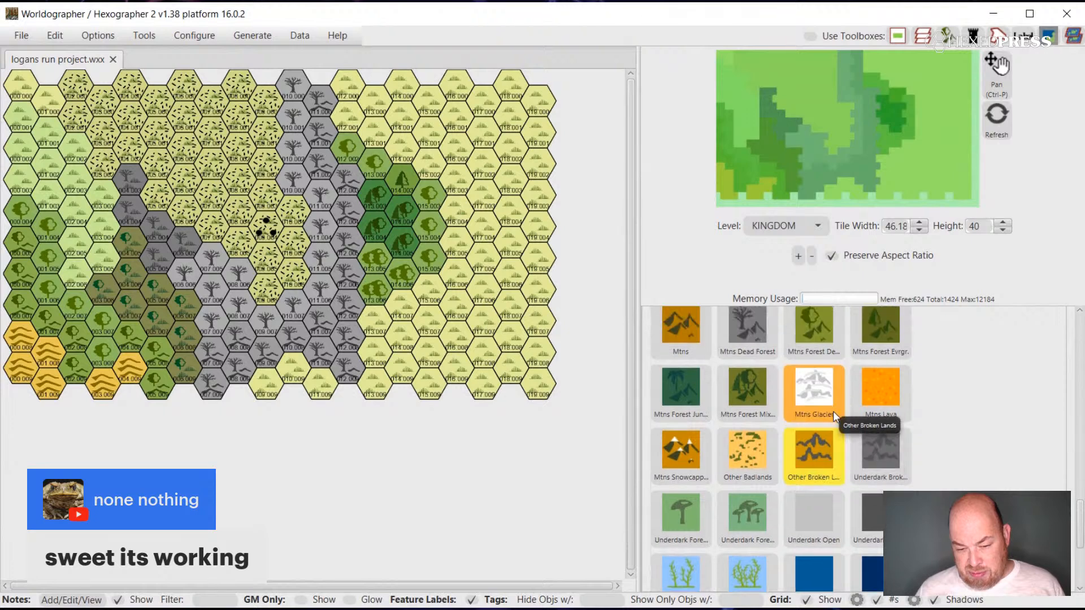
scroll(835, 417, up, 5)
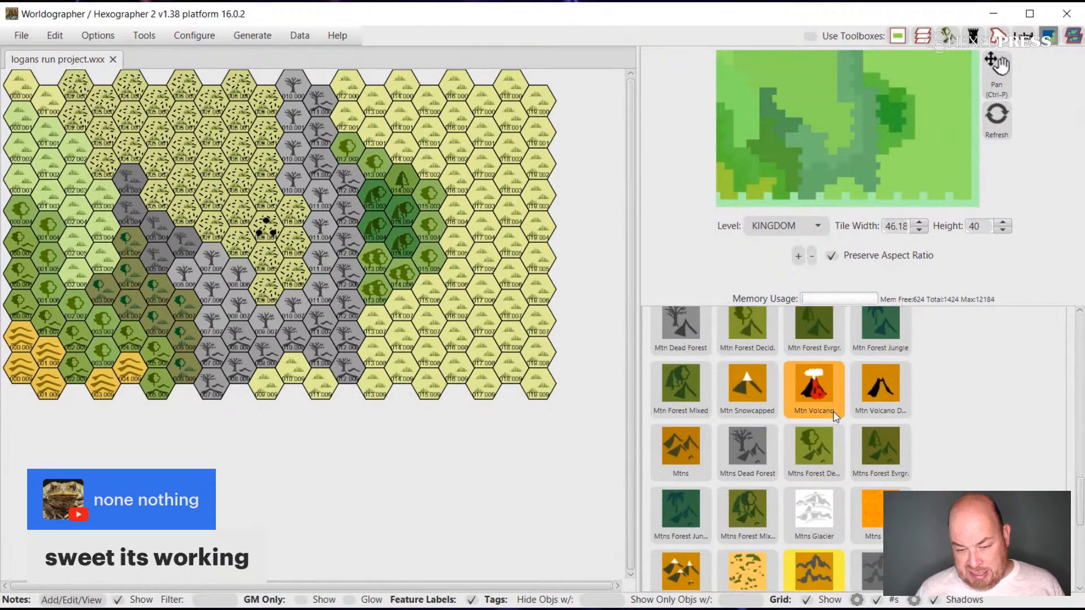
scroll(834, 416, up, 1)
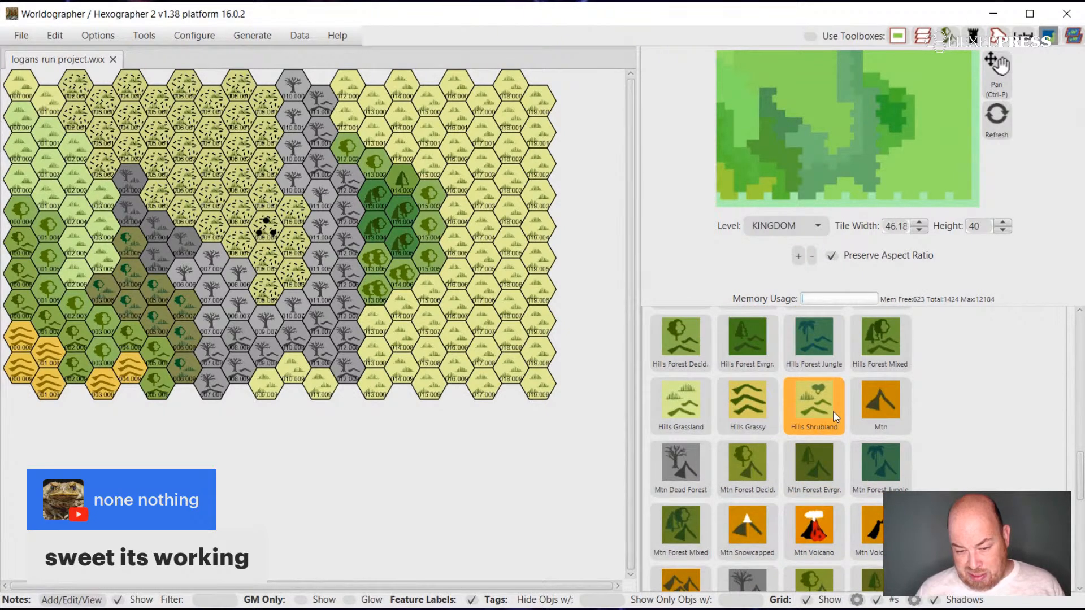
scroll(832, 411, up, 3)
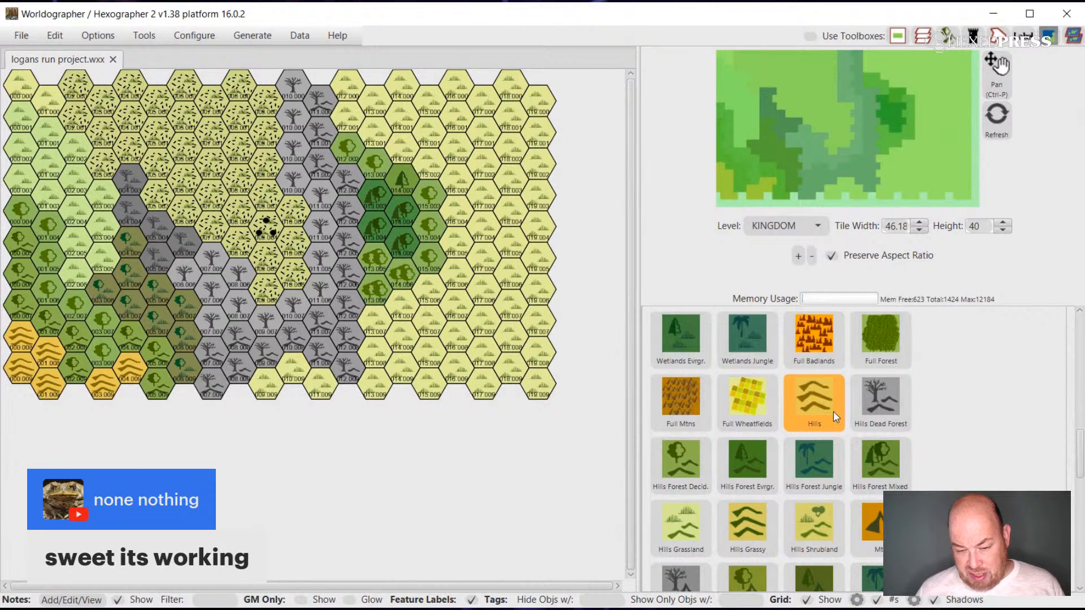
scroll(833, 411, up, 2)
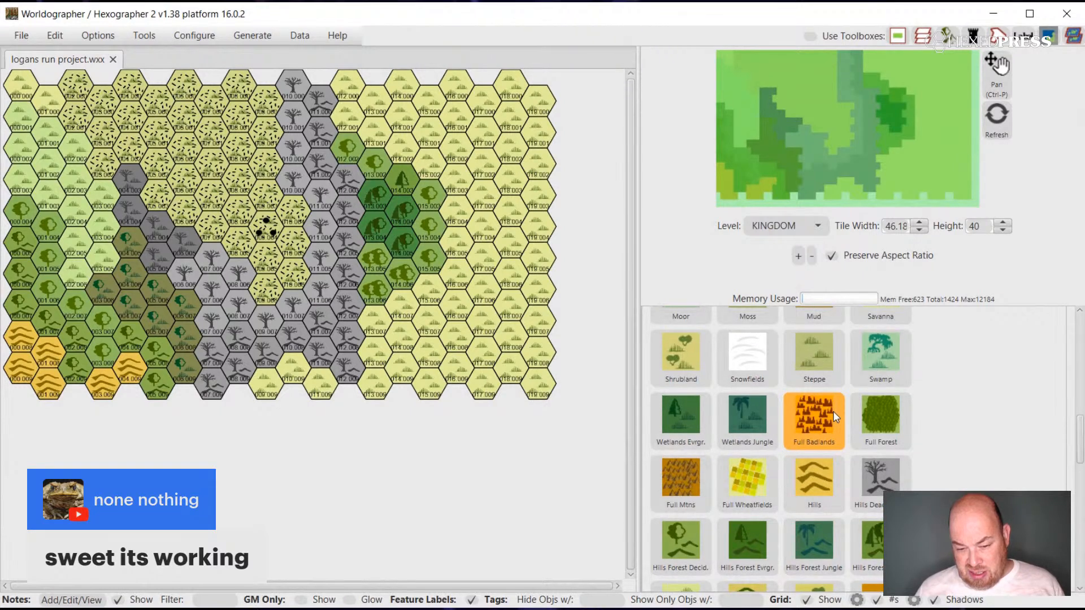
scroll(833, 411, up, 6)
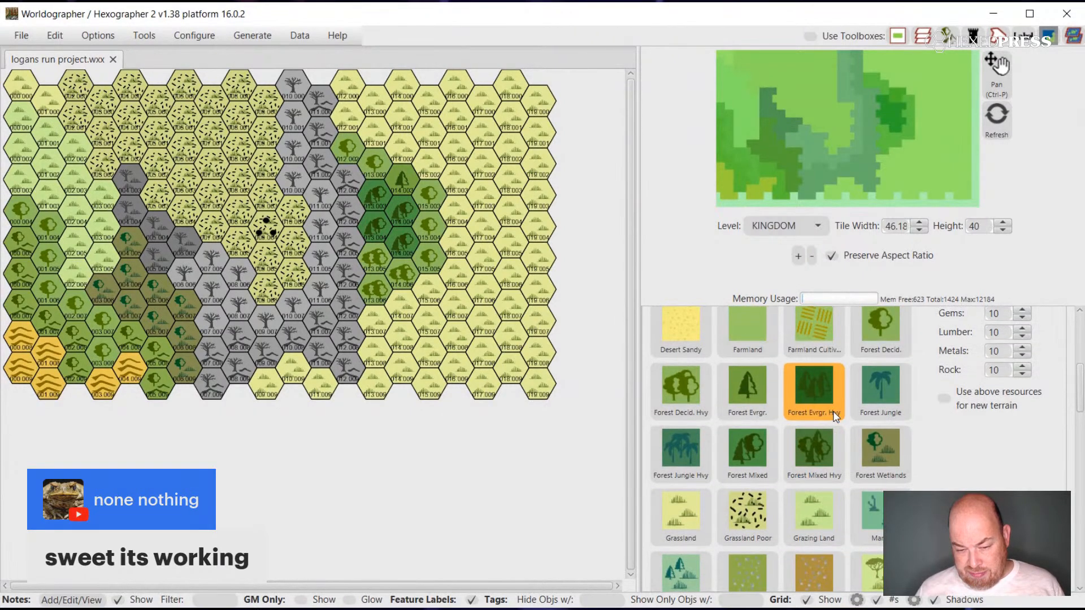
scroll(833, 411, up, 5)
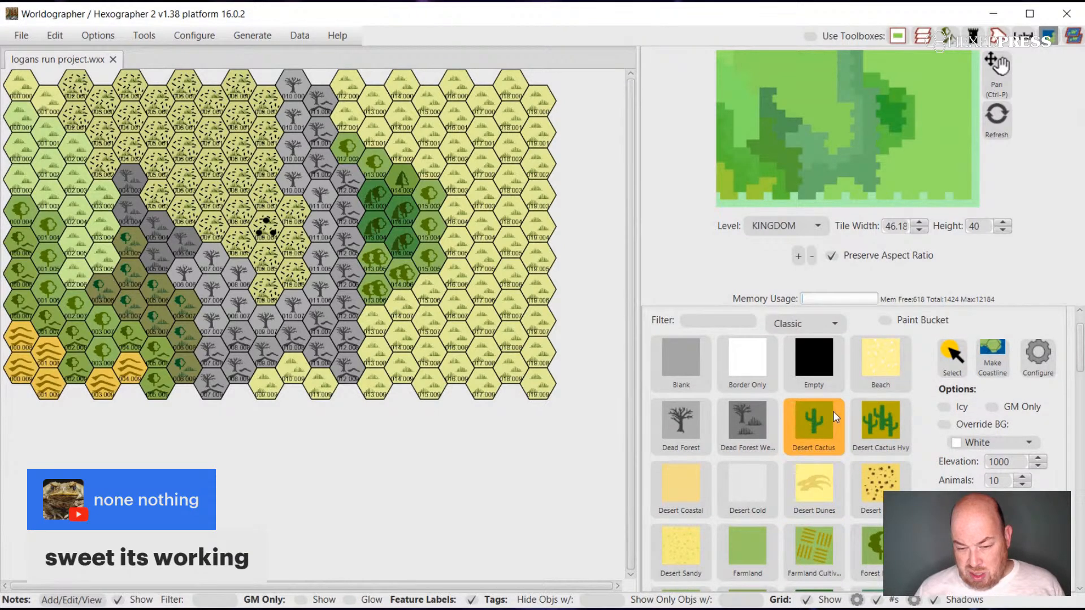
scroll(832, 411, down, 10)
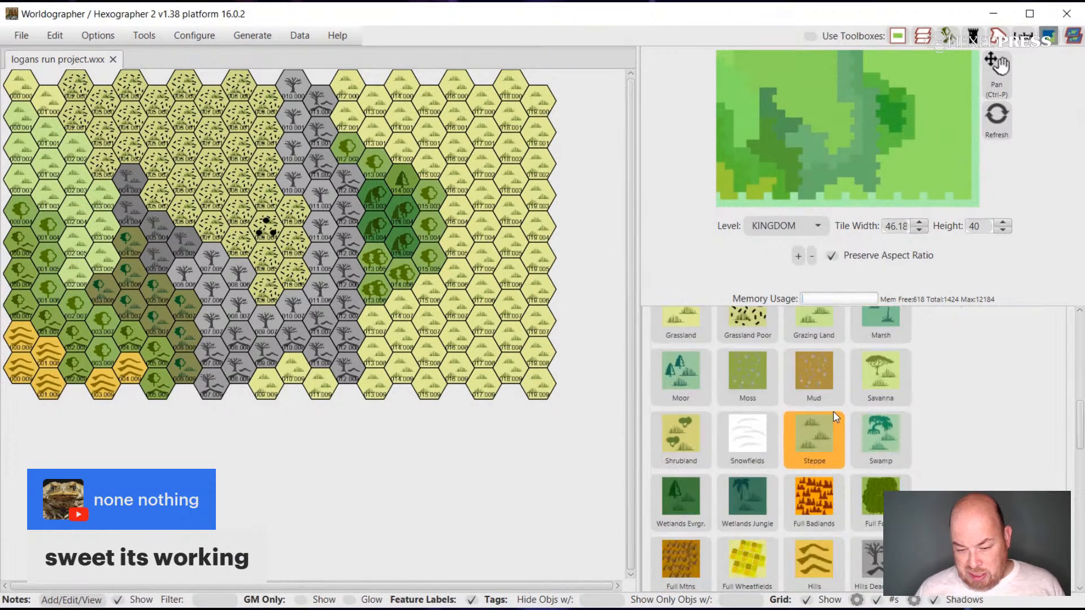
scroll(833, 411, down, 5)
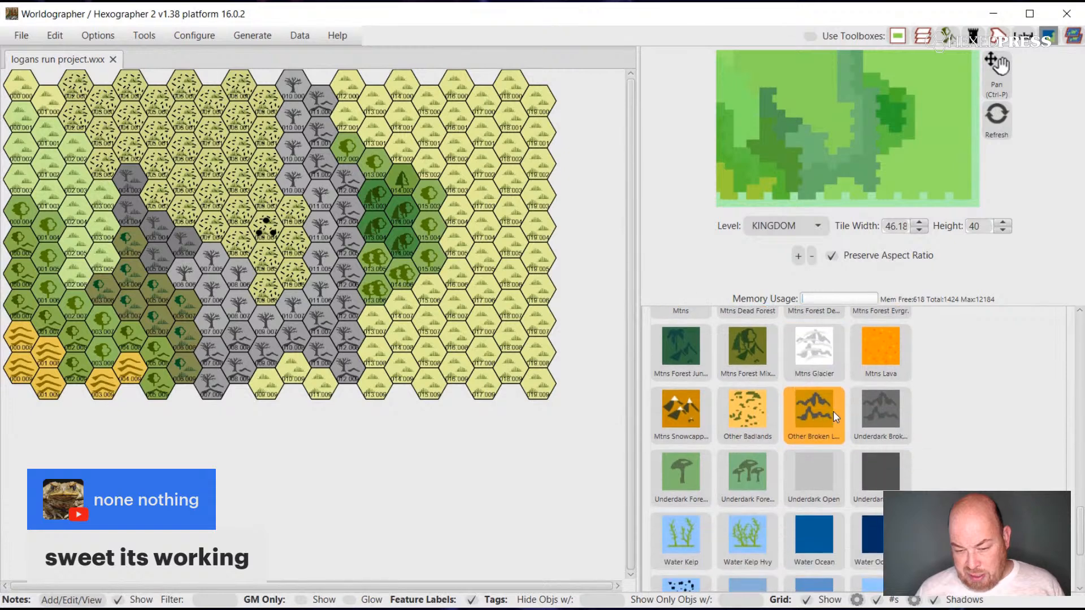
scroll(822, 412, down, 3)
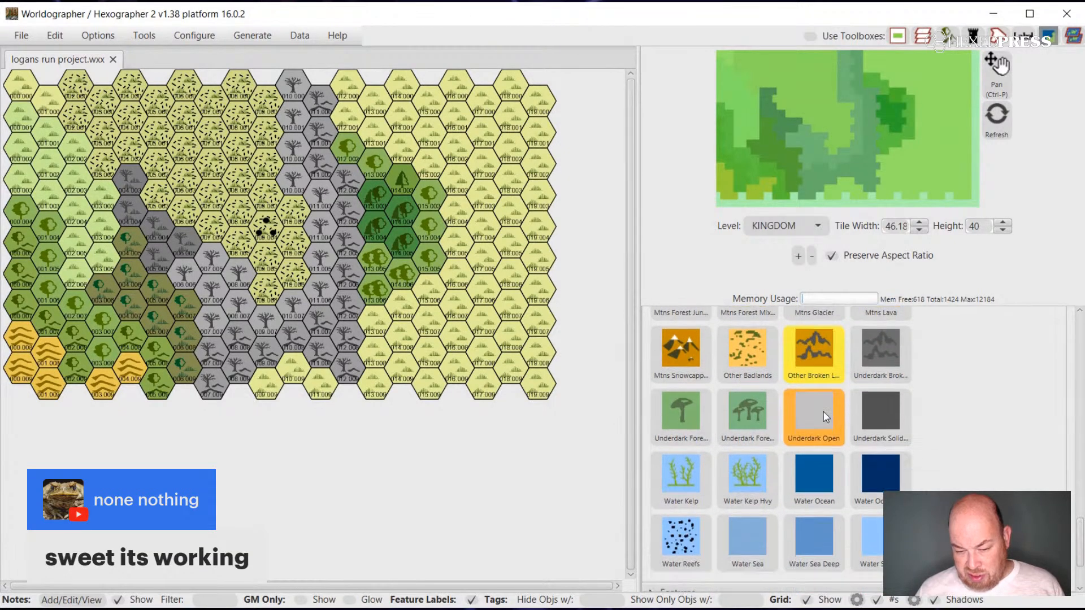
scroll(823, 412, up, 4)
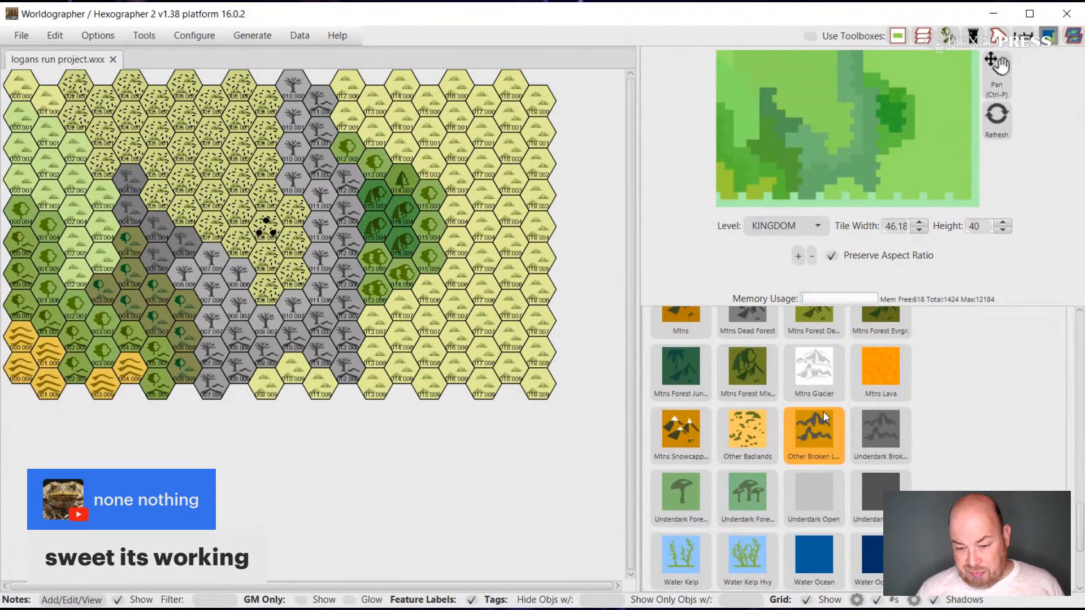
click(814, 412)
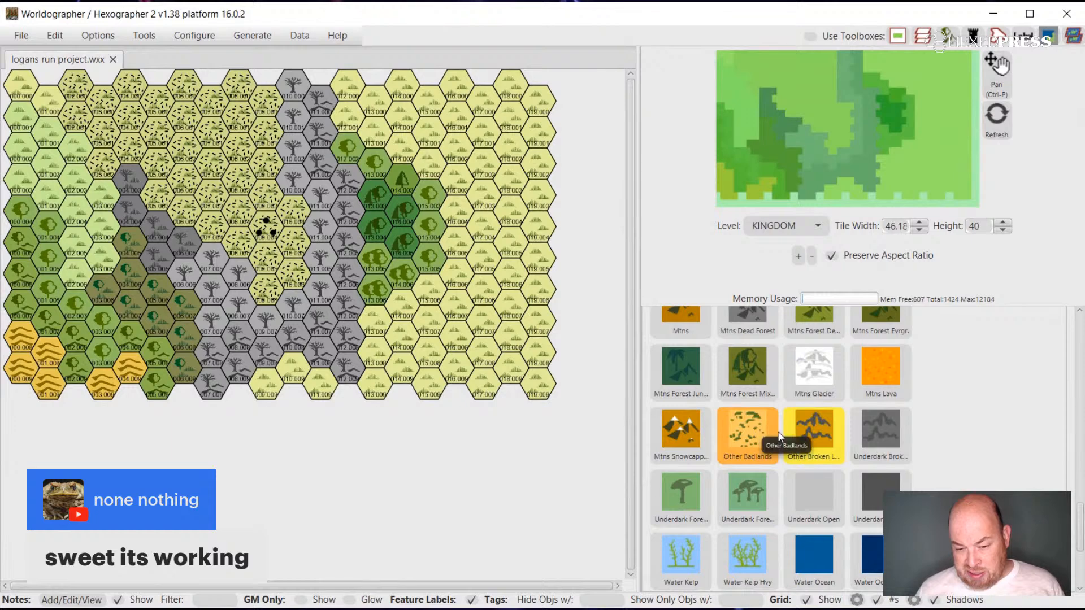
scroll(815, 432, up, 2)
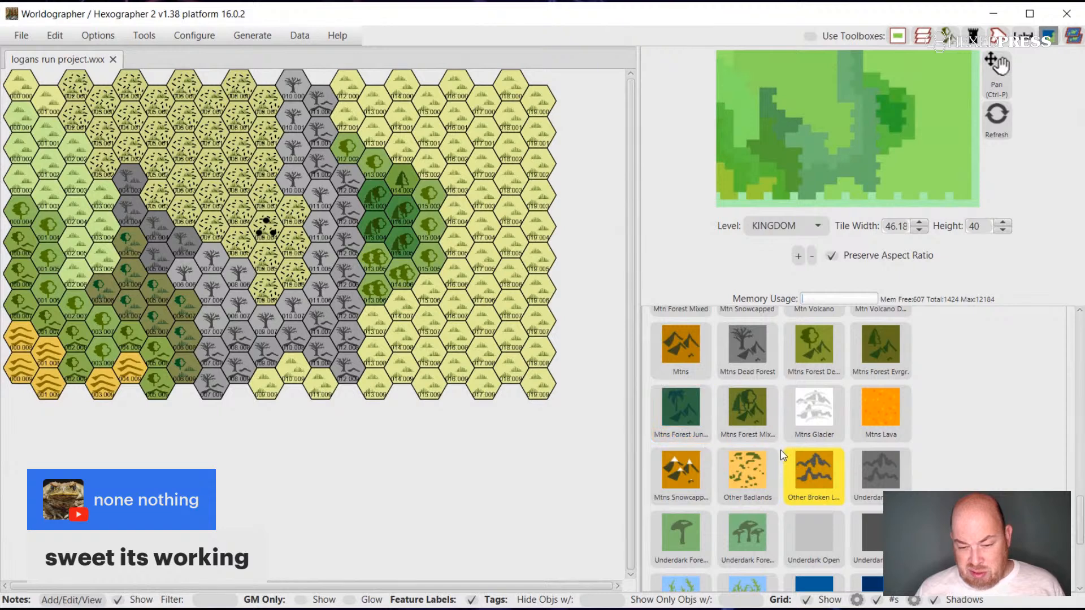
scroll(782, 452, up, 5)
Review the Shapes drawing tools and their stroke, fill and layer settings, trying the Curve tool.
scroll(781, 450, down, 20)
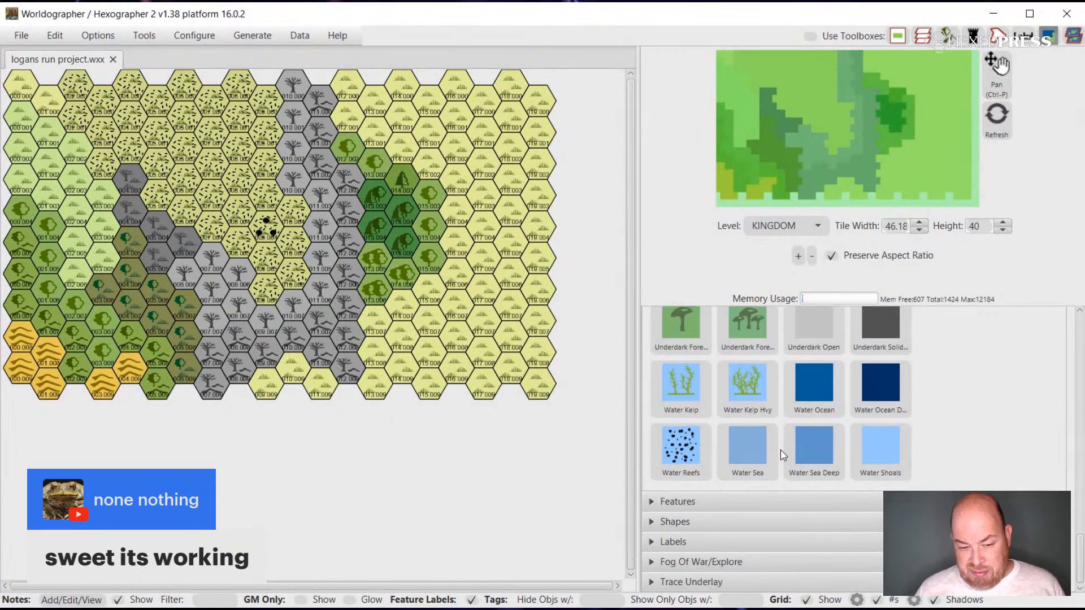
click(649, 523)
scroll(778, 509, down, 5)
scroll(847, 502, up, 2)
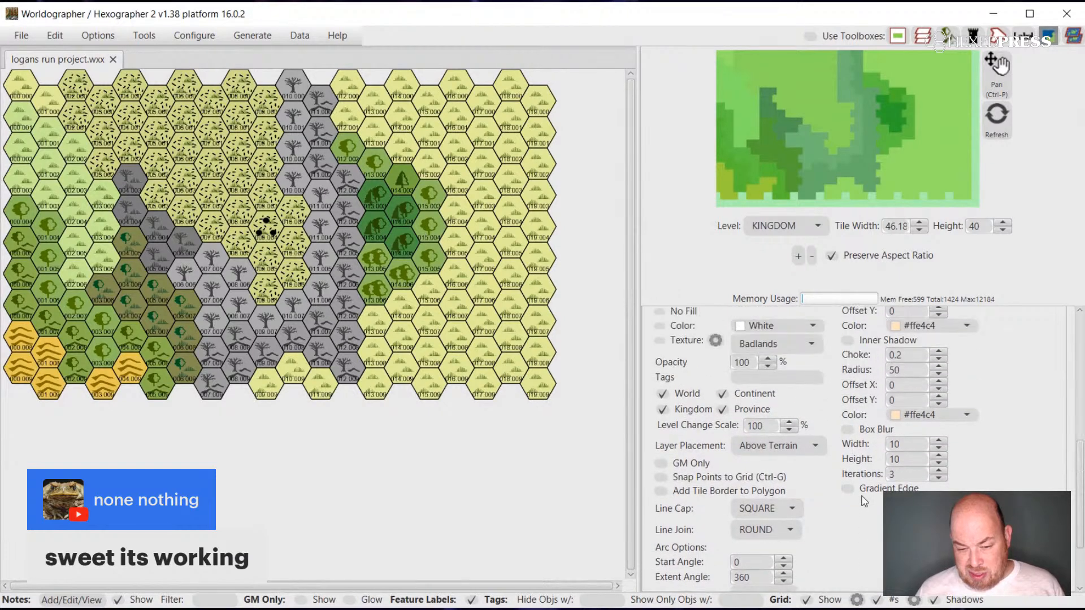
scroll(863, 500, up, 5)
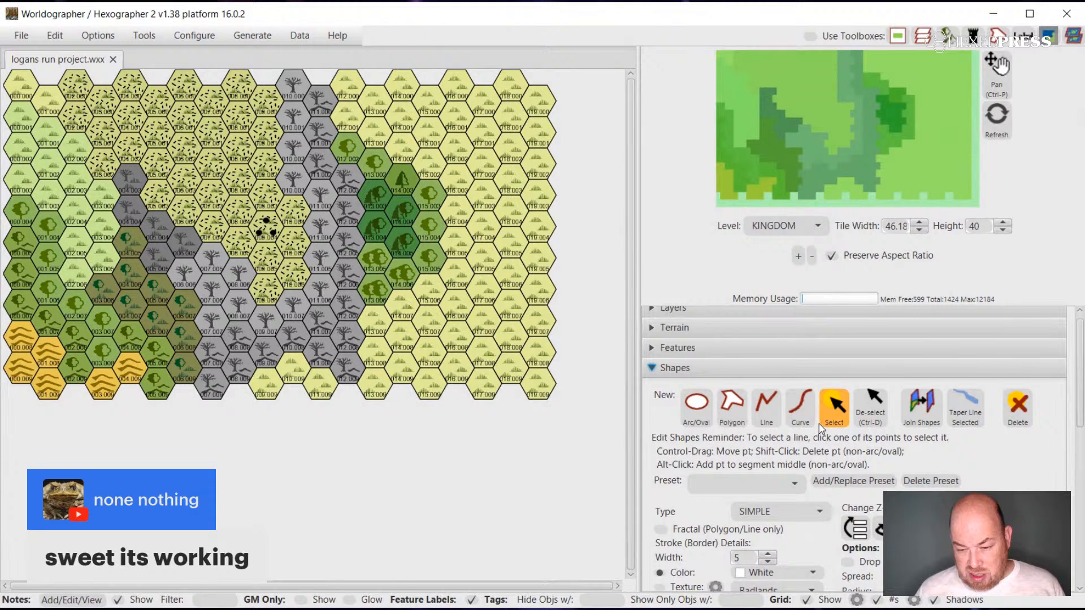
click(803, 403)
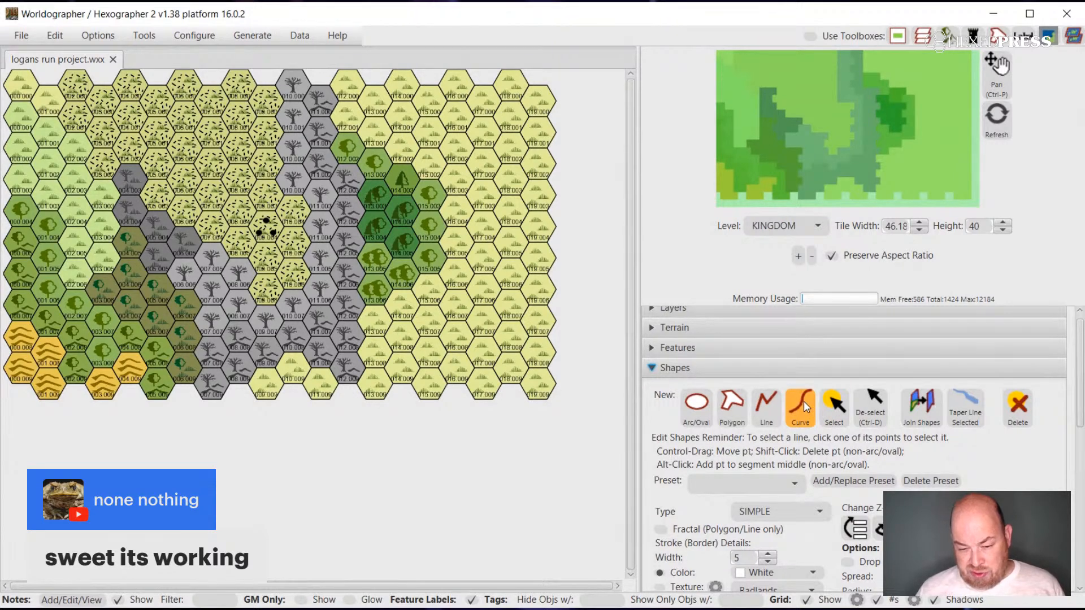
Look through the Classic feature icons, from buildings and military symbols to vegetation, for something to place on the map.
click(652, 351)
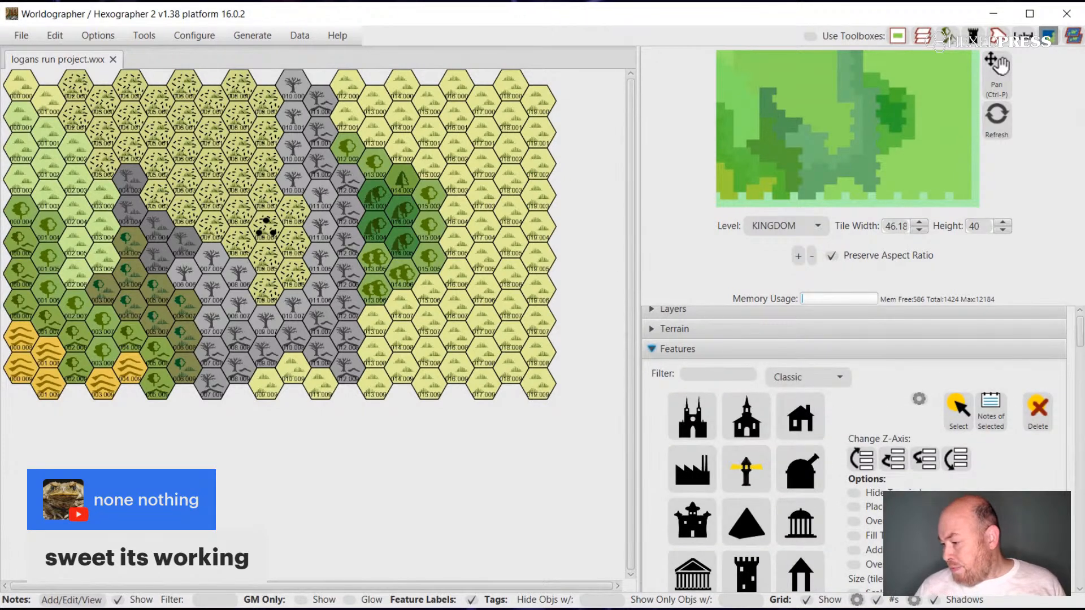
scroll(845, 535, down, 10)
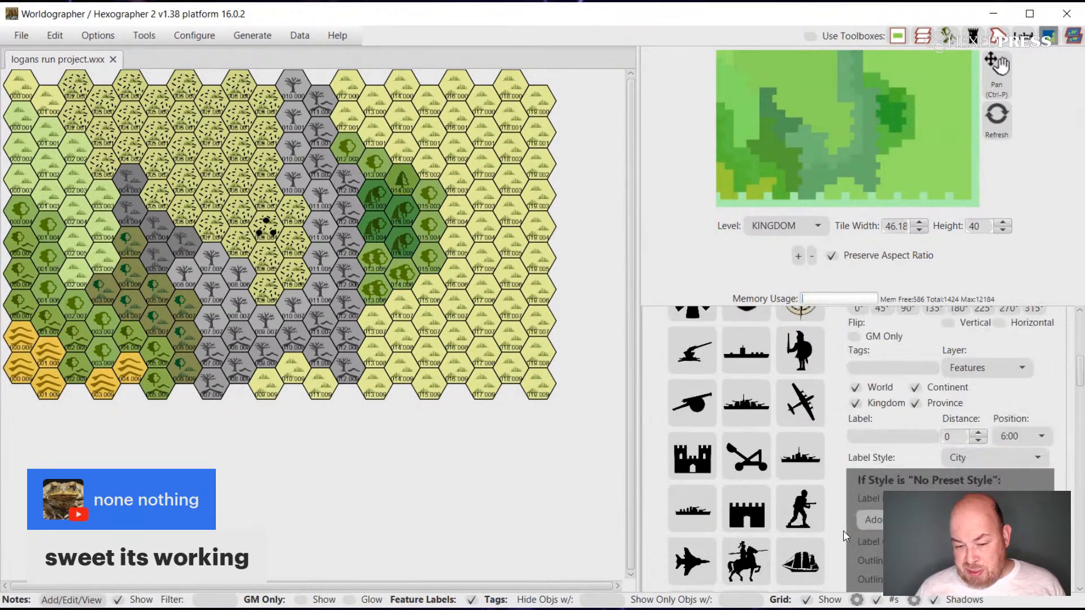
scroll(843, 531, down, 6)
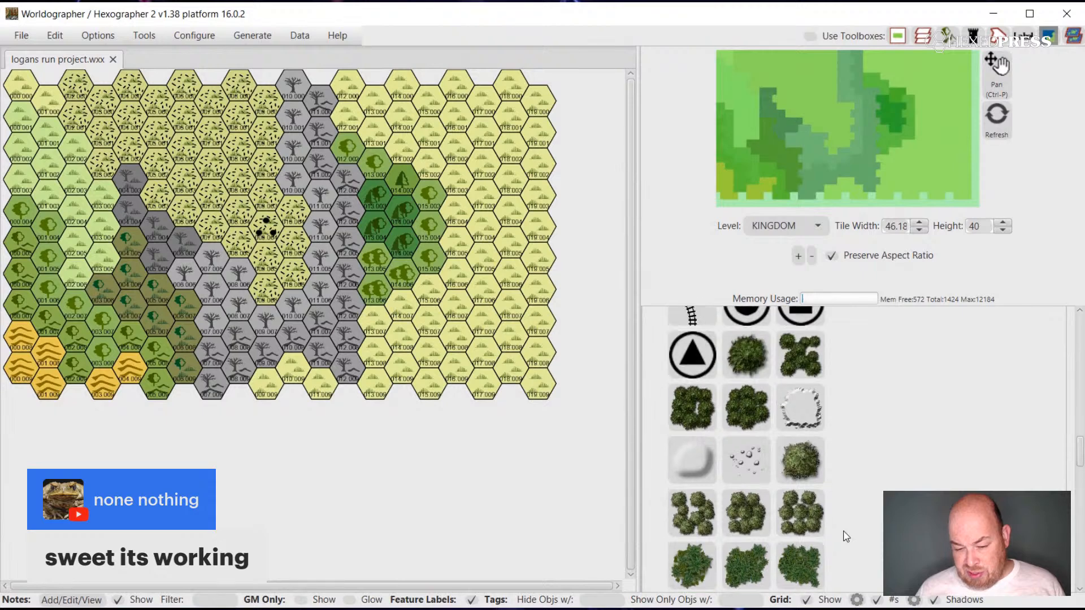
scroll(844, 535, up, 10)
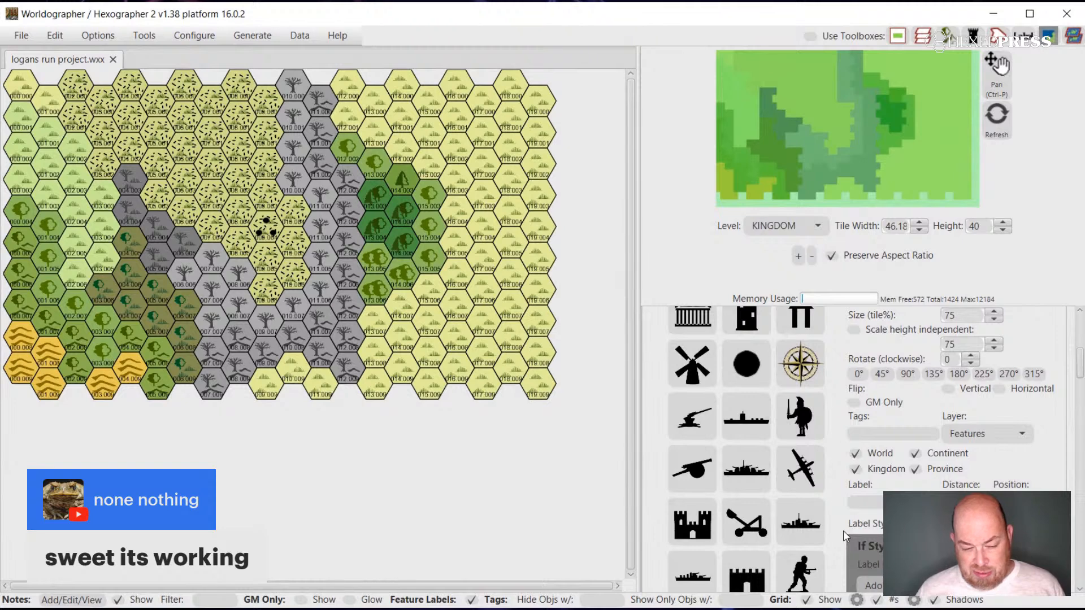
scroll(843, 530, up, 5)
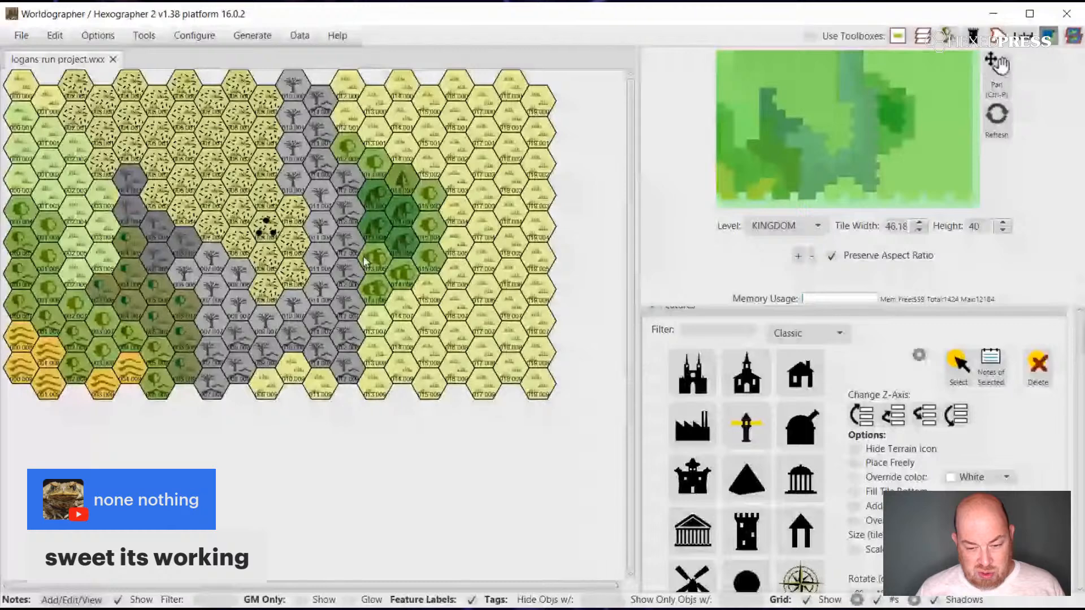
scroll(797, 380, up, 3)
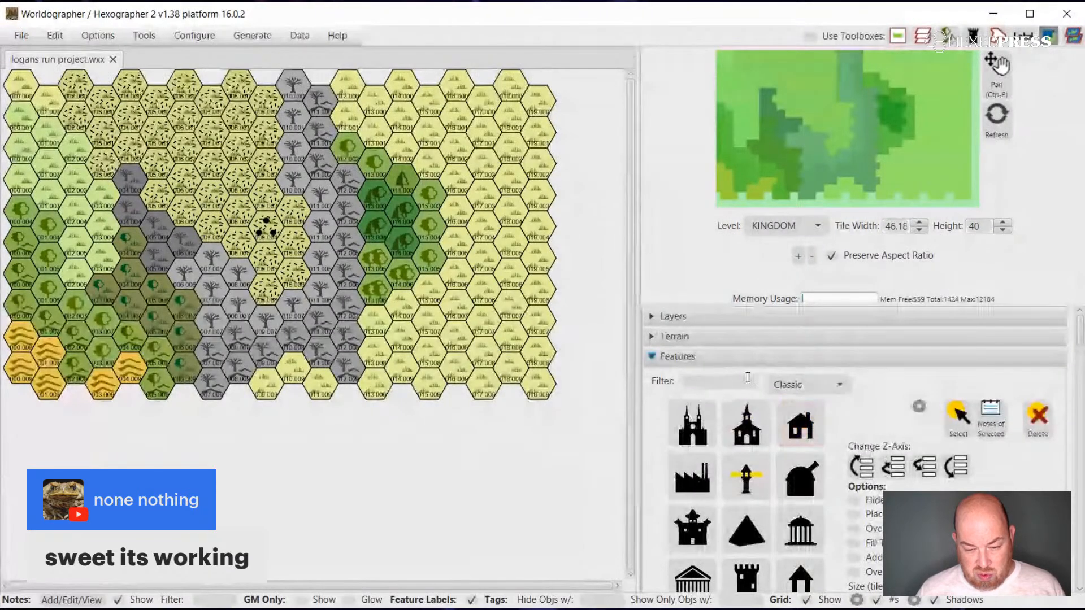
Paint five Marsh hexes as a diagonal strip through the western grazing land, running northwest from the forest wetlands.
click(648, 337)
scroll(852, 404, down, 5)
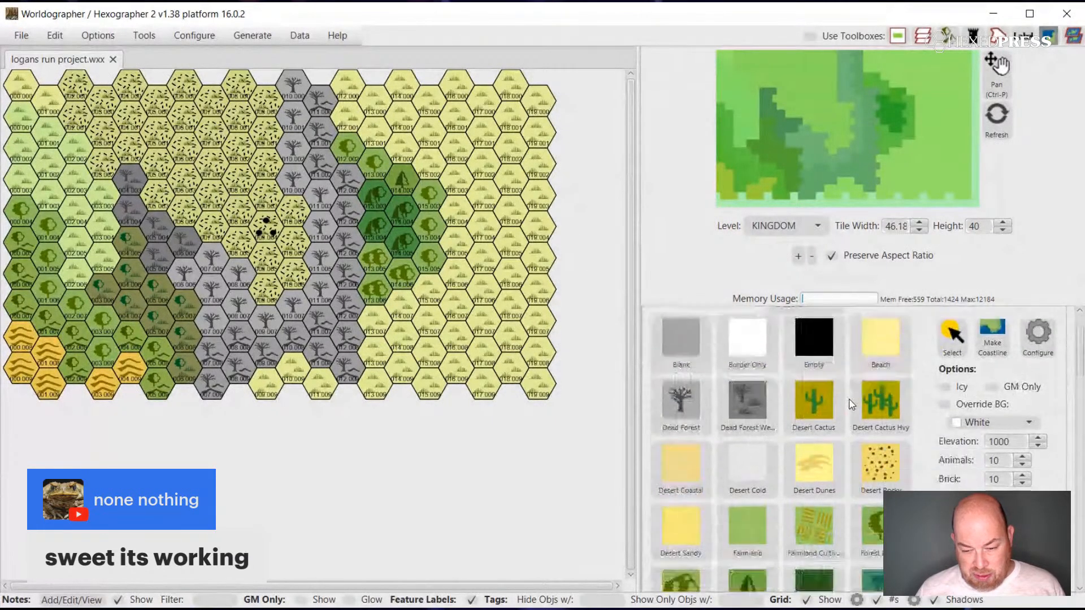
scroll(851, 405, down, 5)
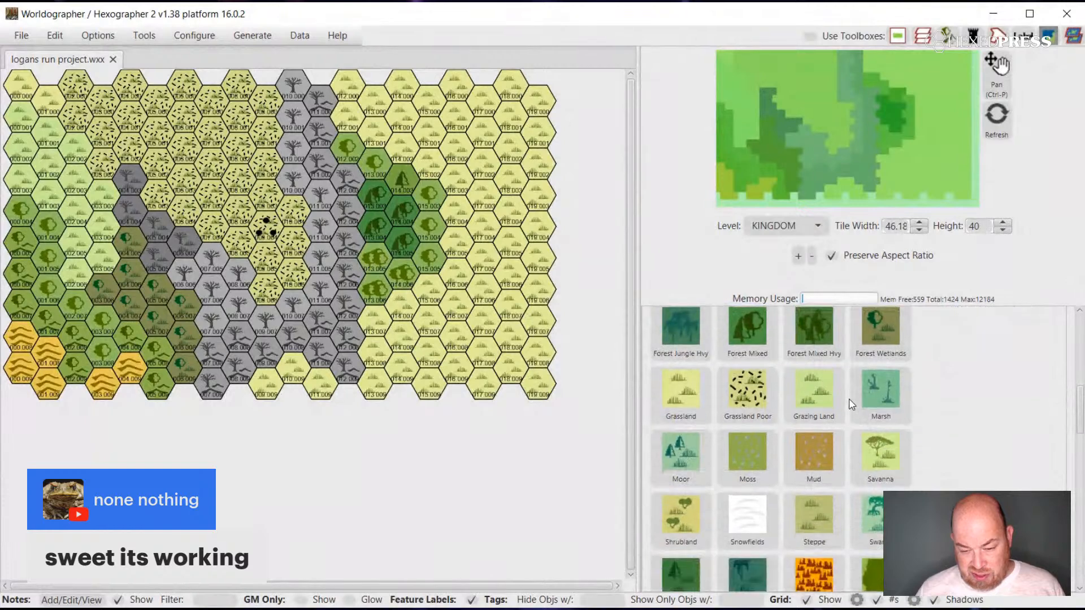
scroll(852, 404, down, 1)
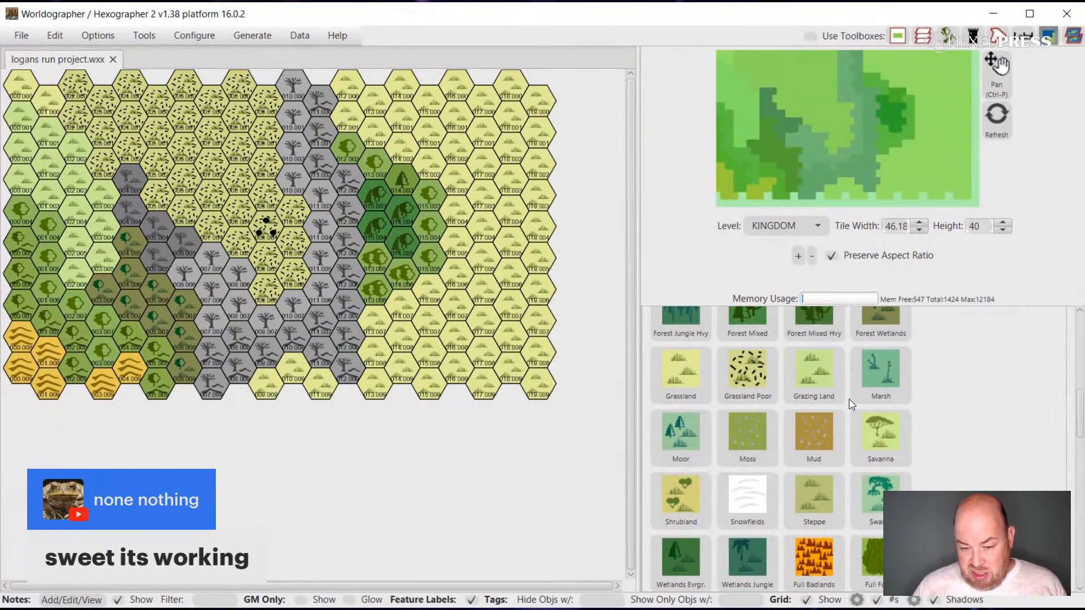
click(799, 431)
scroll(798, 445, up, 1)
click(872, 418)
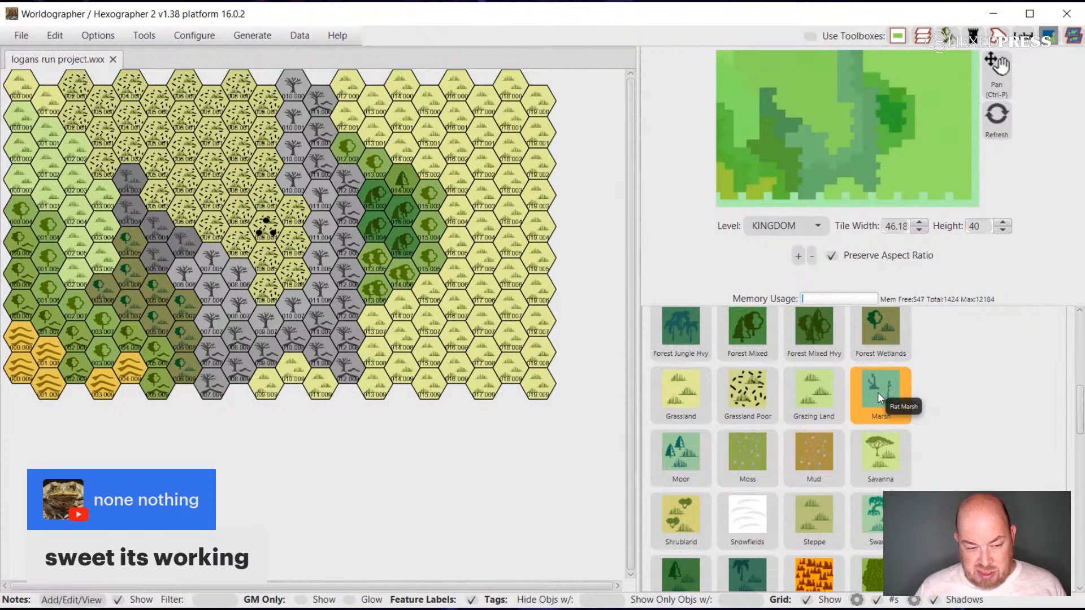
scroll(877, 392, up, 1)
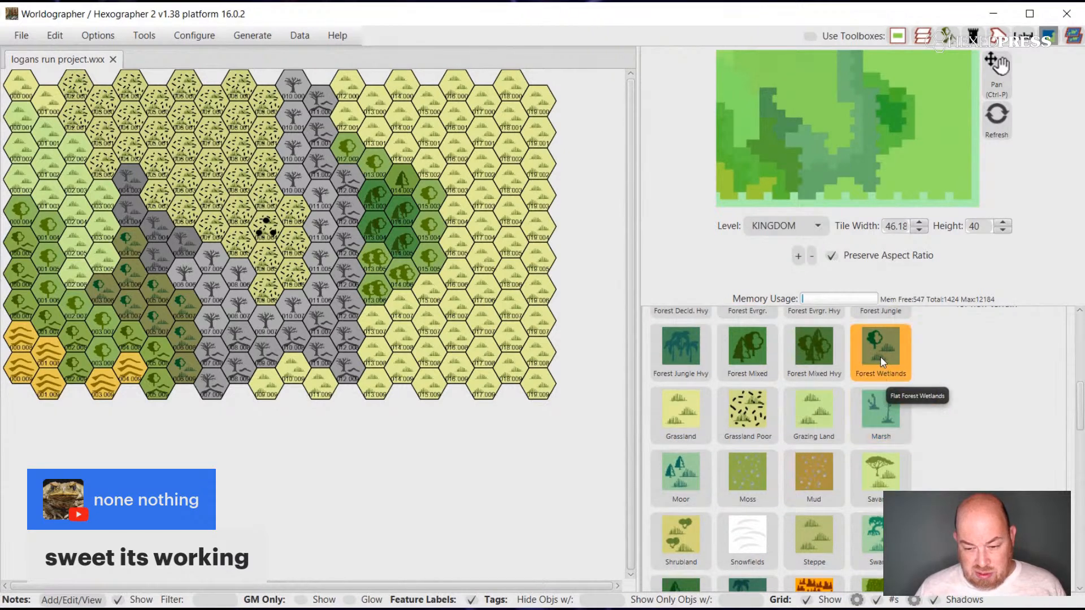
click(882, 414)
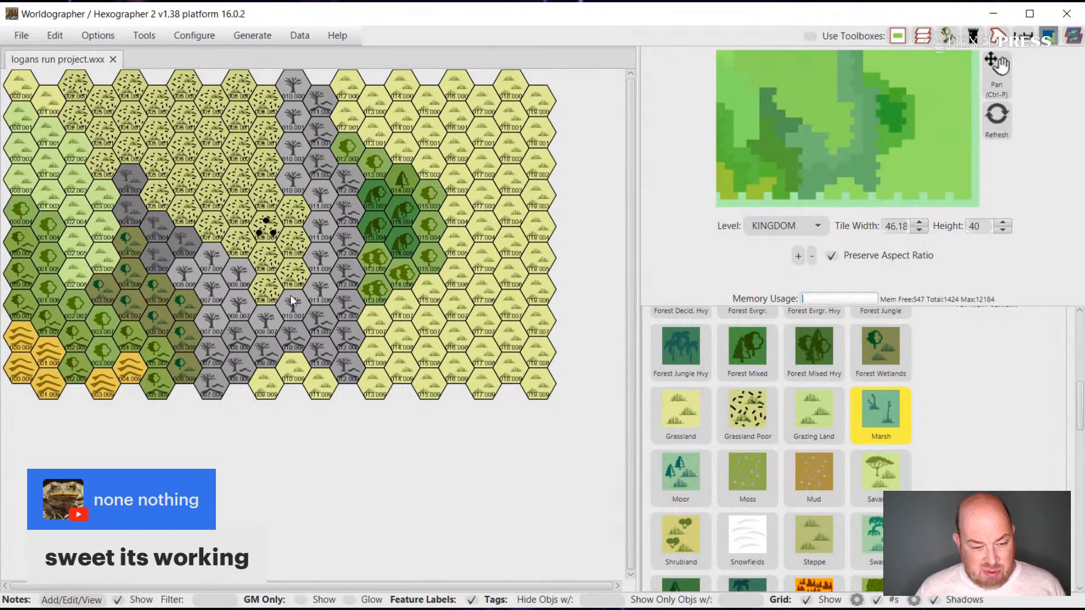
click(112, 254)
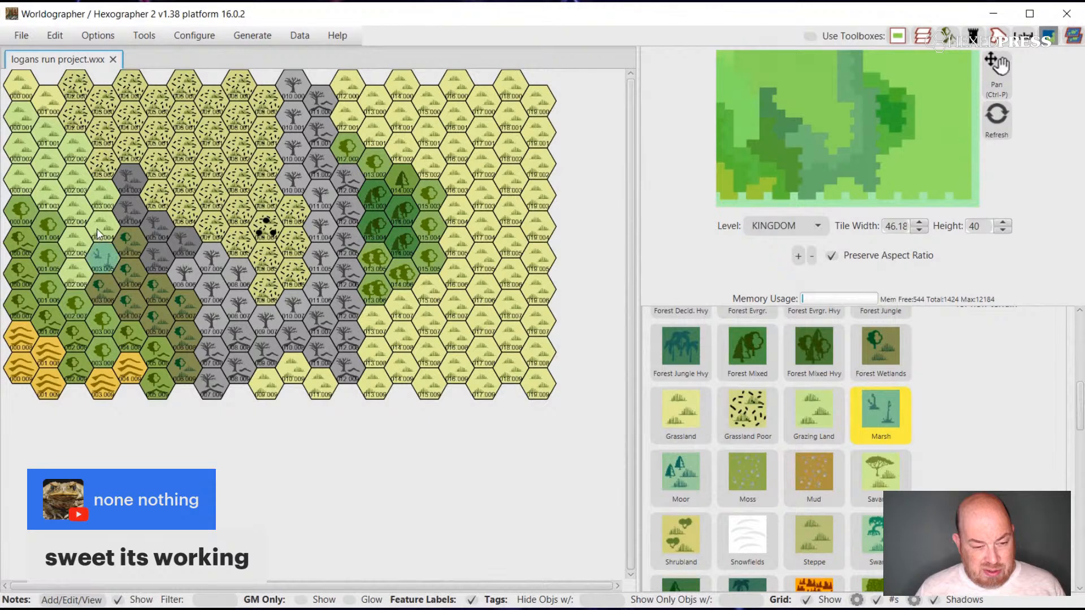
click(96, 229)
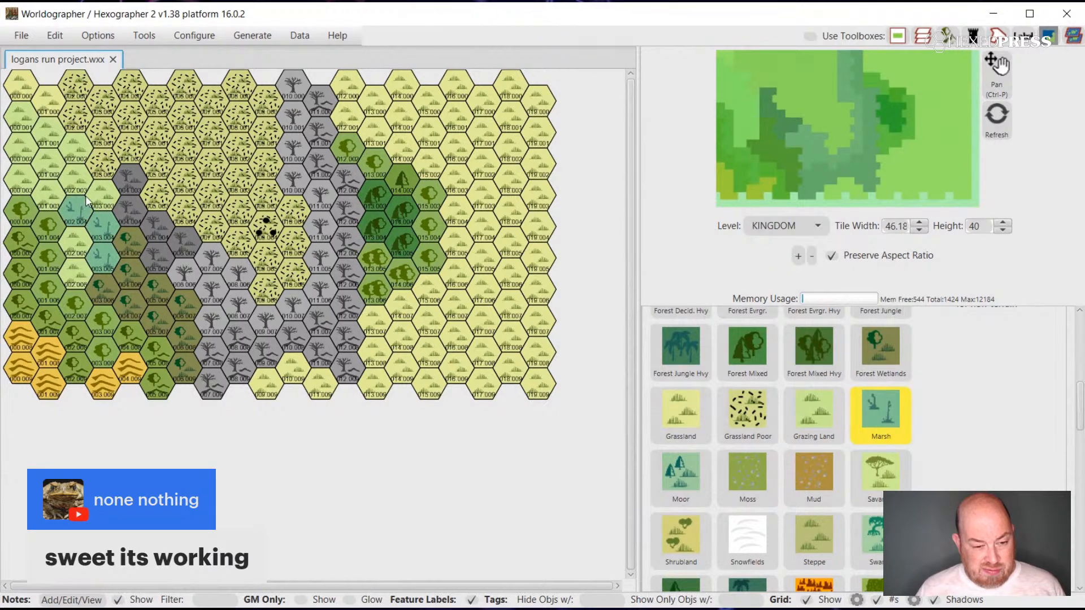
click(76, 184)
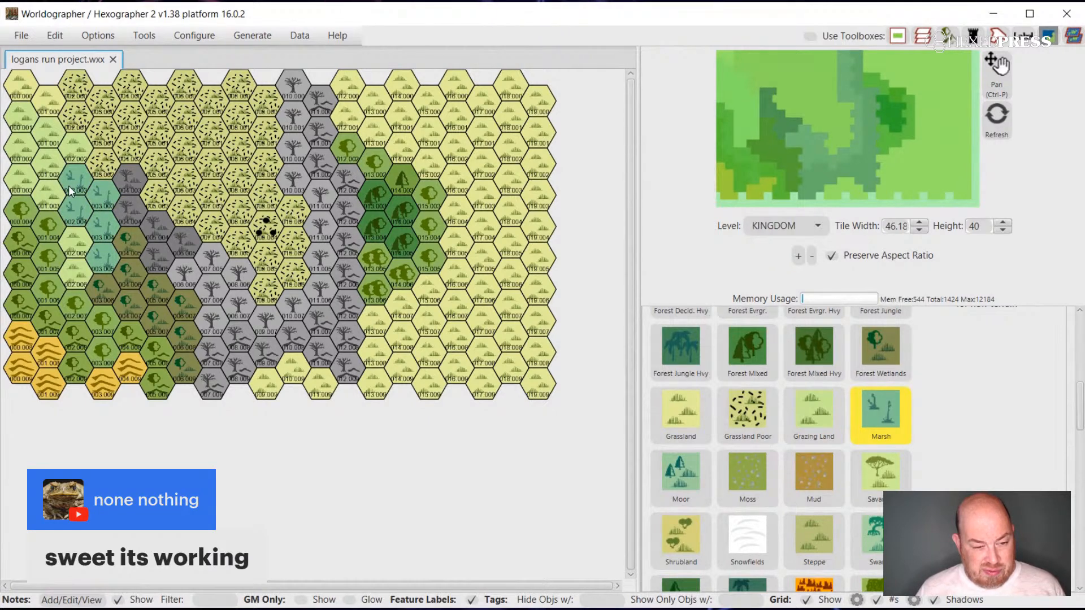
click(48, 164)
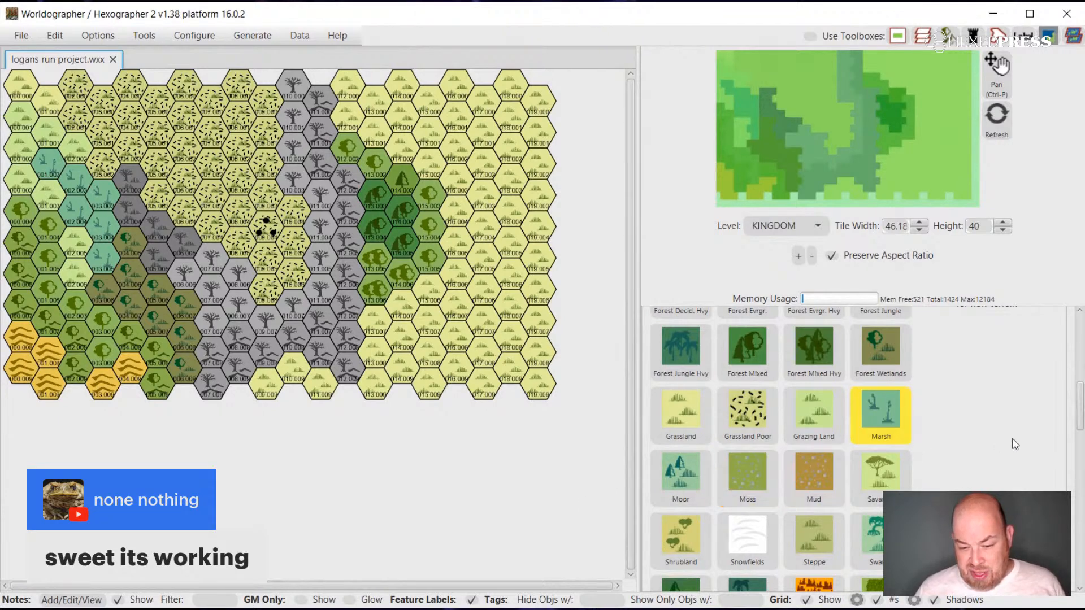
Look through the remaining mountain, underdark and water terrain tiles and the Classic feature icons for something to add.
scroll(1015, 444, down, 15)
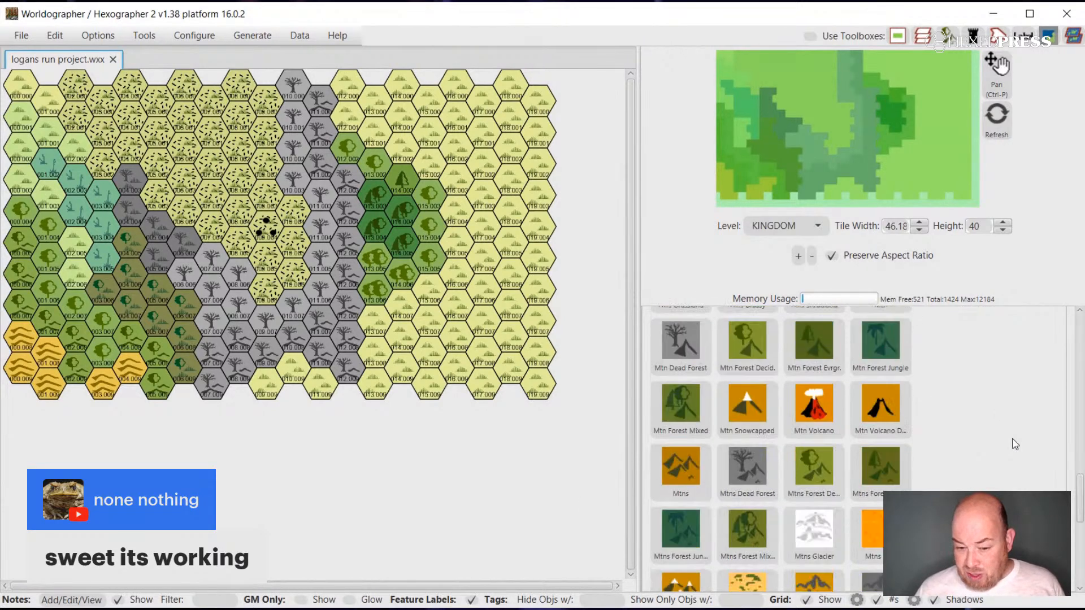
scroll(1015, 445, down, 2)
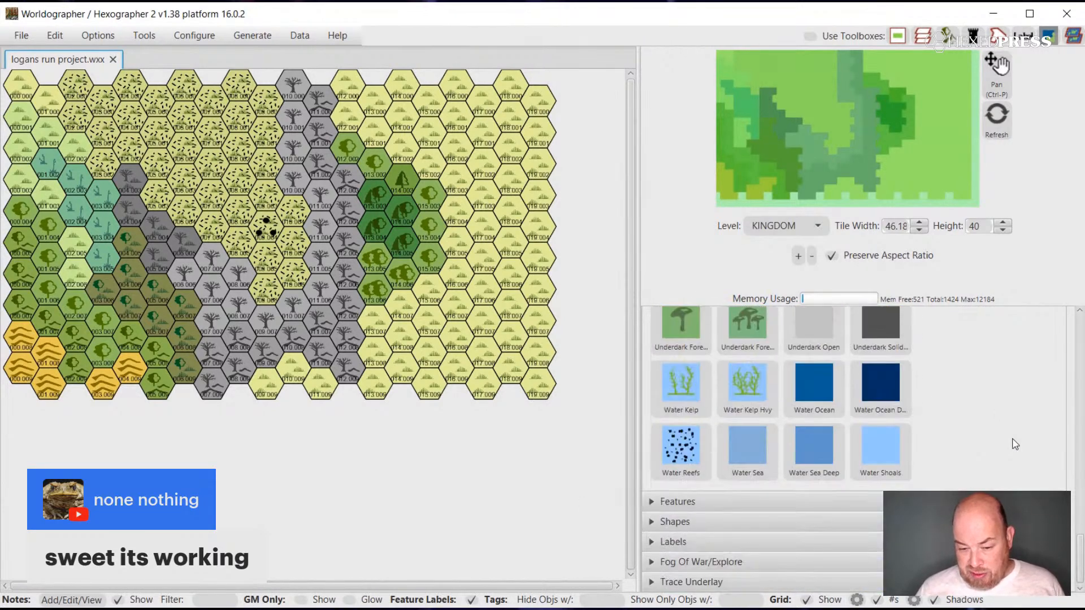
click(654, 501)
scroll(931, 469, down, 2)
scroll(931, 469, up, 10)
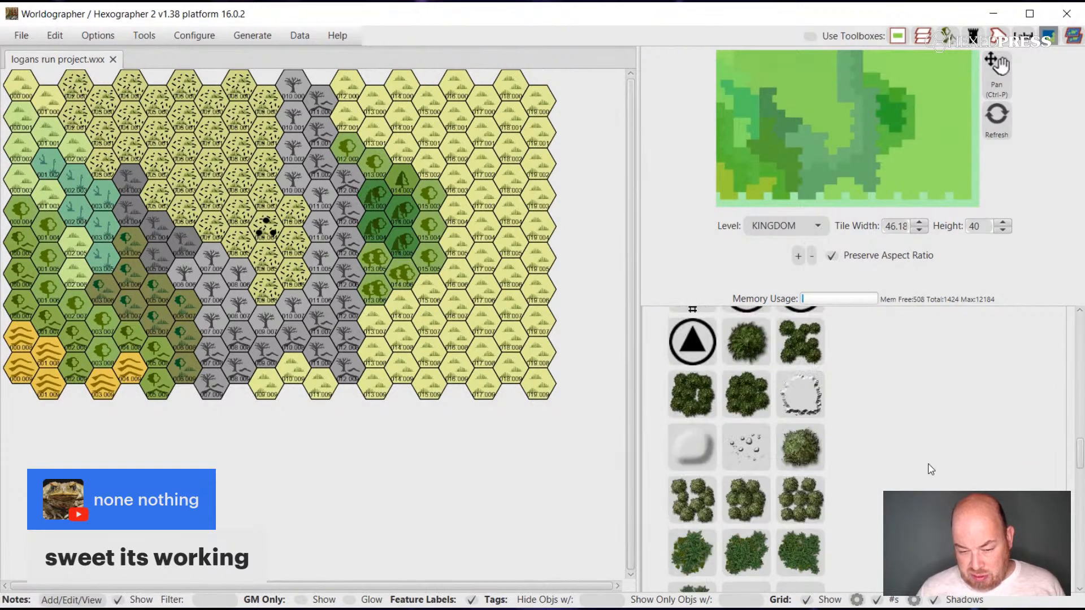
scroll(929, 468, up, 5)
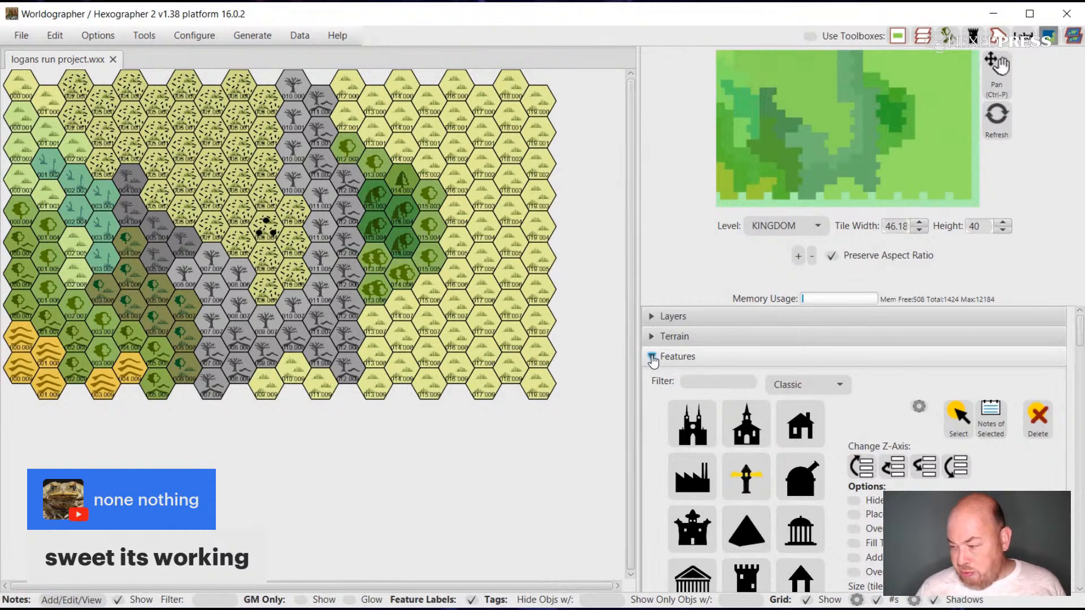
click(652, 357)
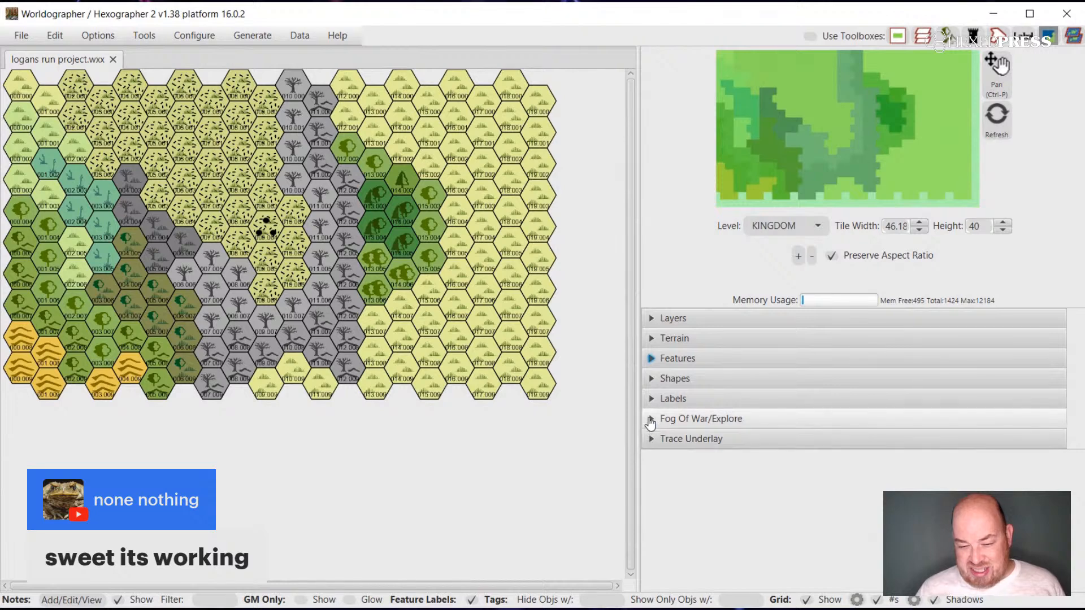
Set up the Curve shape tool with the River preset and review its stroke, fill and layer settings.
click(650, 378)
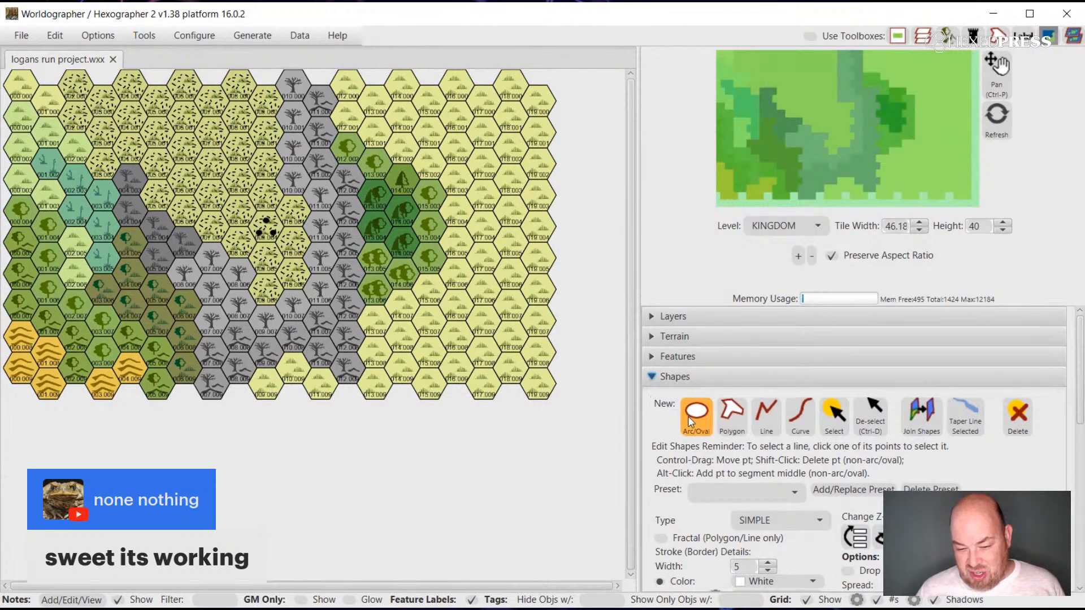
click(807, 419)
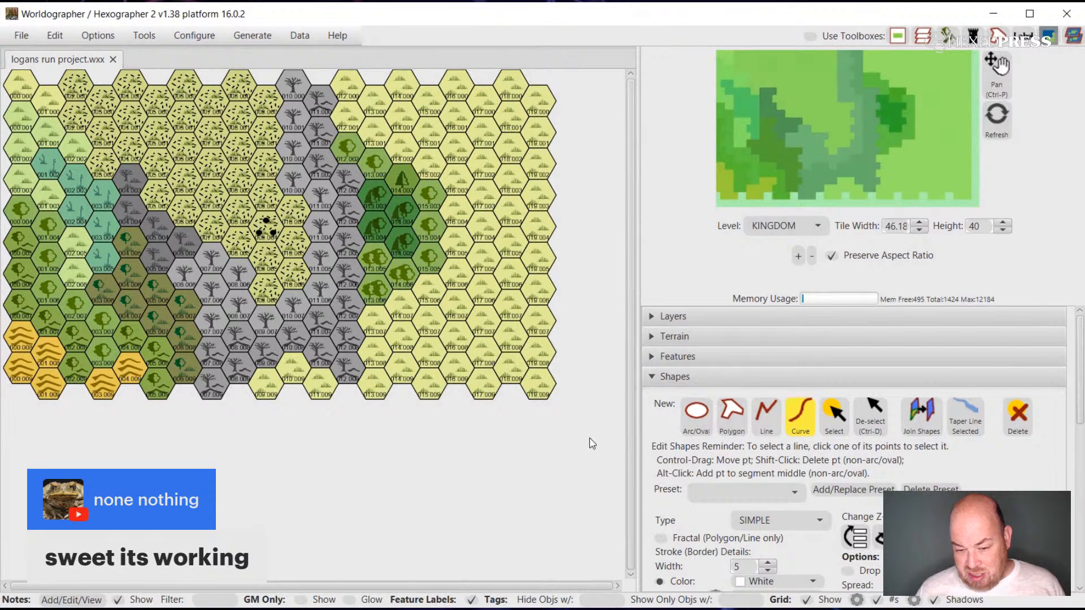
click(794, 492)
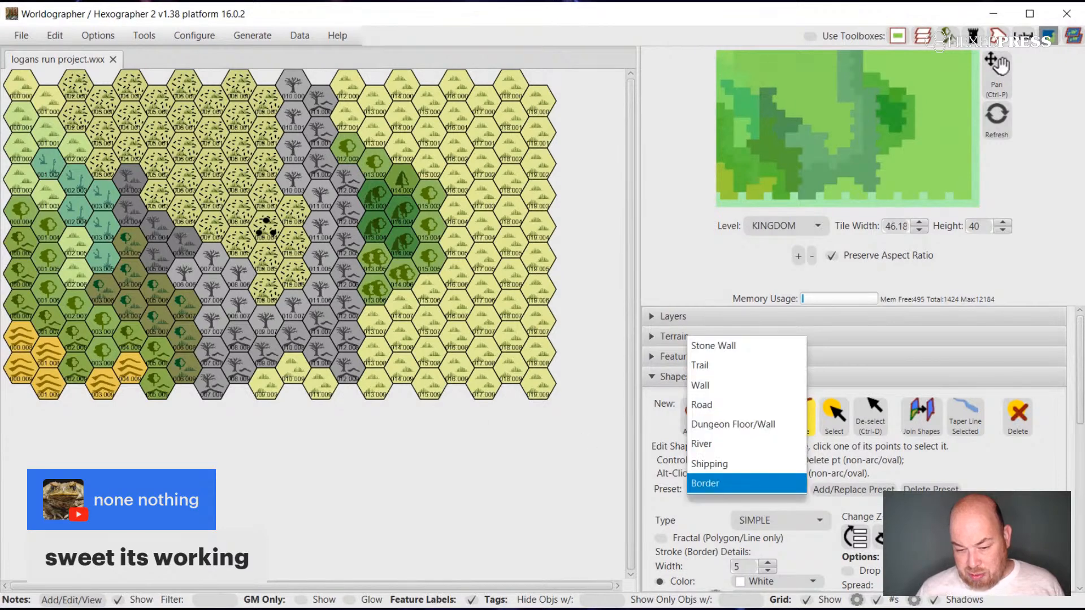
click(772, 444)
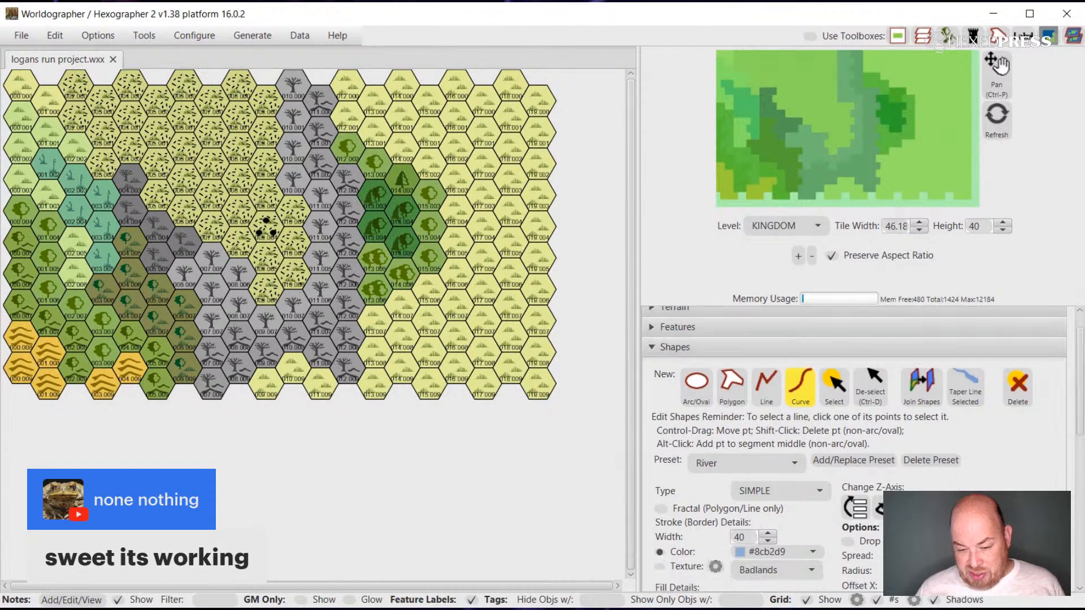
scroll(773, 452, down, 2)
scroll(863, 448, down, 1)
scroll(863, 448, down, 5)
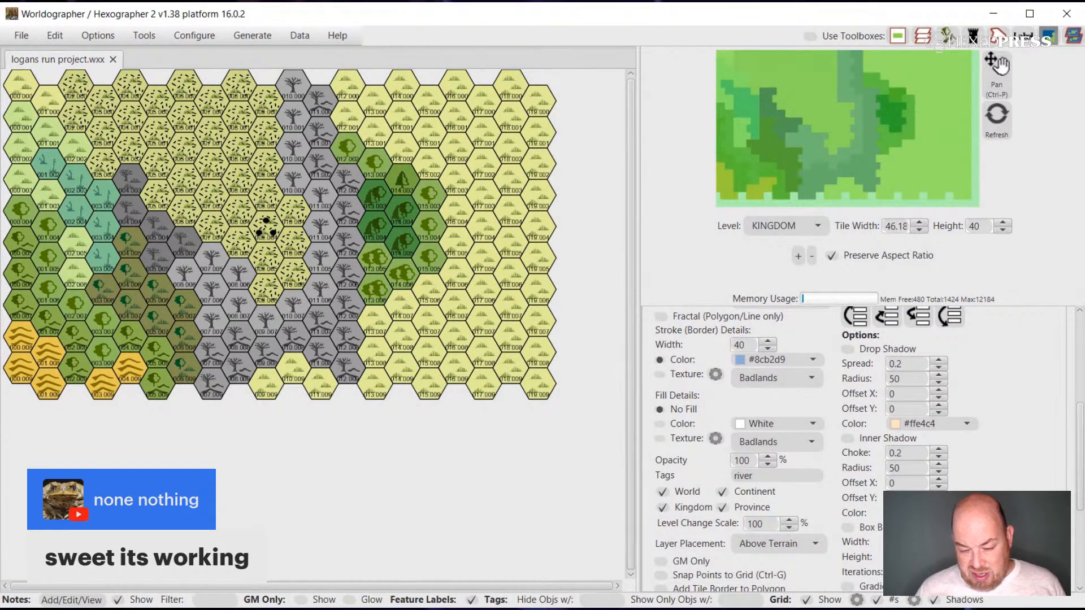
scroll(863, 448, down, 3)
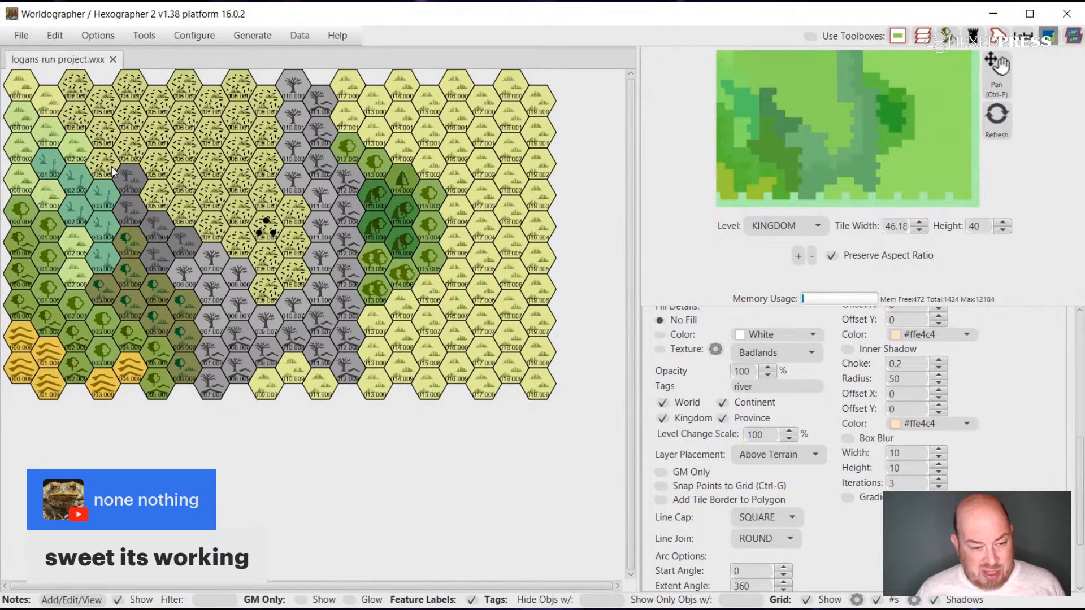
Draw a winding river from the map's western edge near the northwest corner through the marsh and forest wetlands to the southern edge.
click(8, 108)
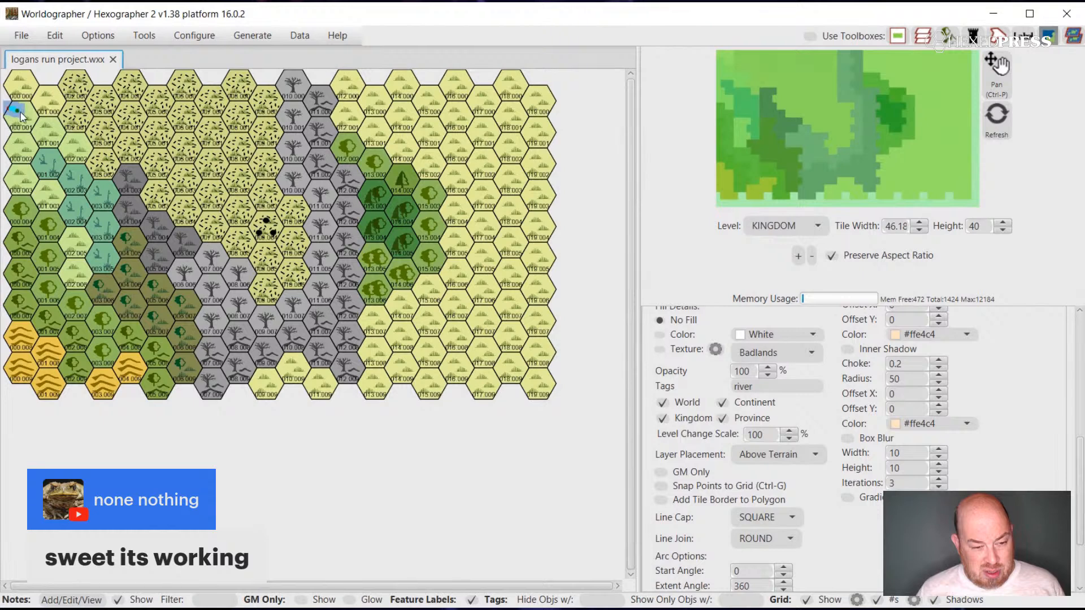
mouse_move(21, 117)
mouse_down()
mouse_move(77, 179)
mouse_move(115, 260)
mouse_up()
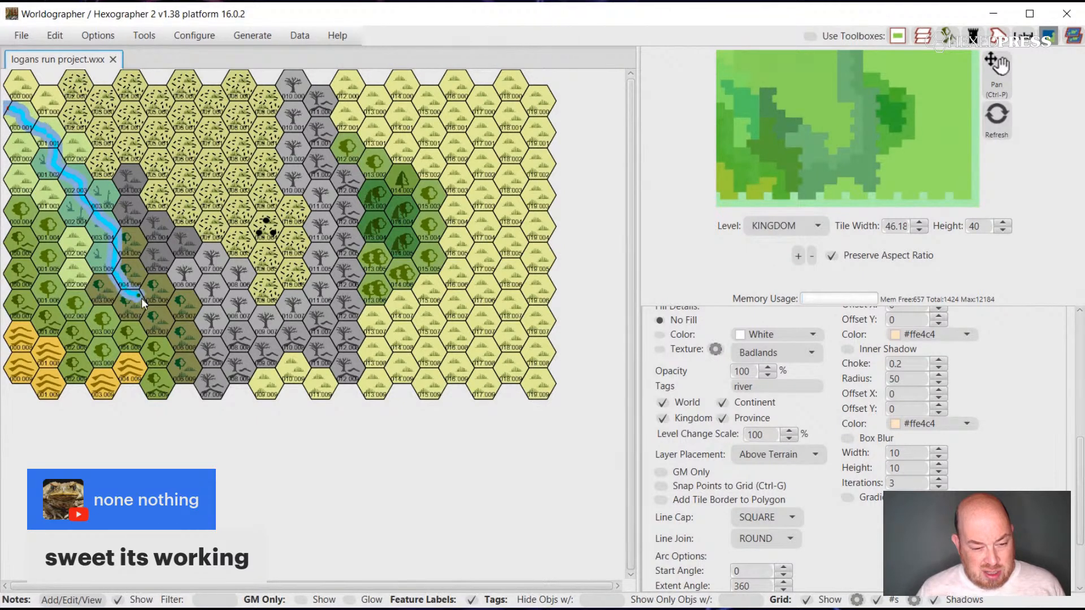
drag(172, 323, 184, 386)
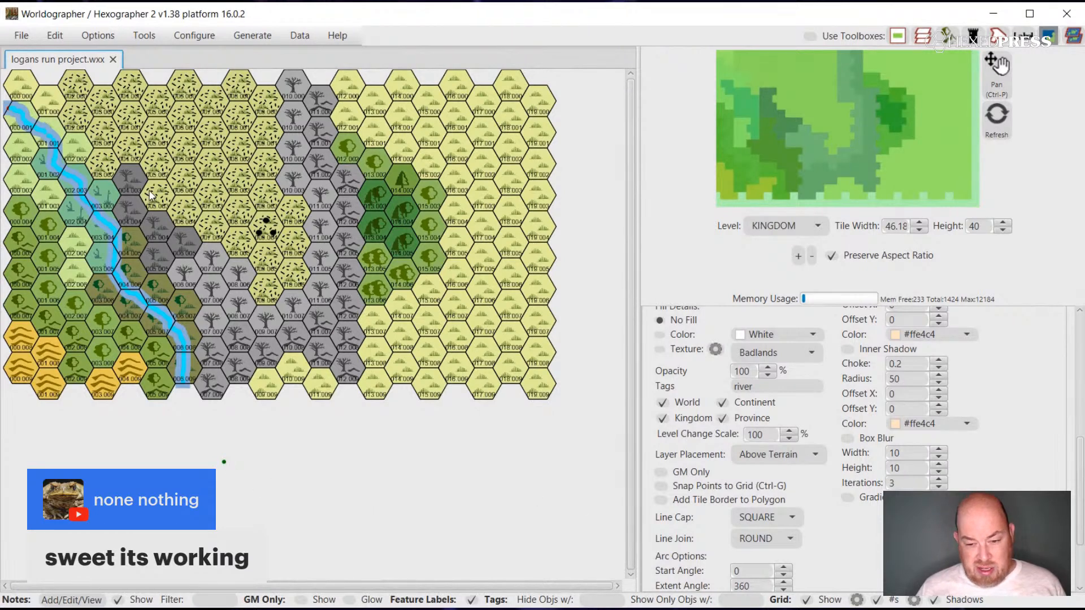
click(99, 217)
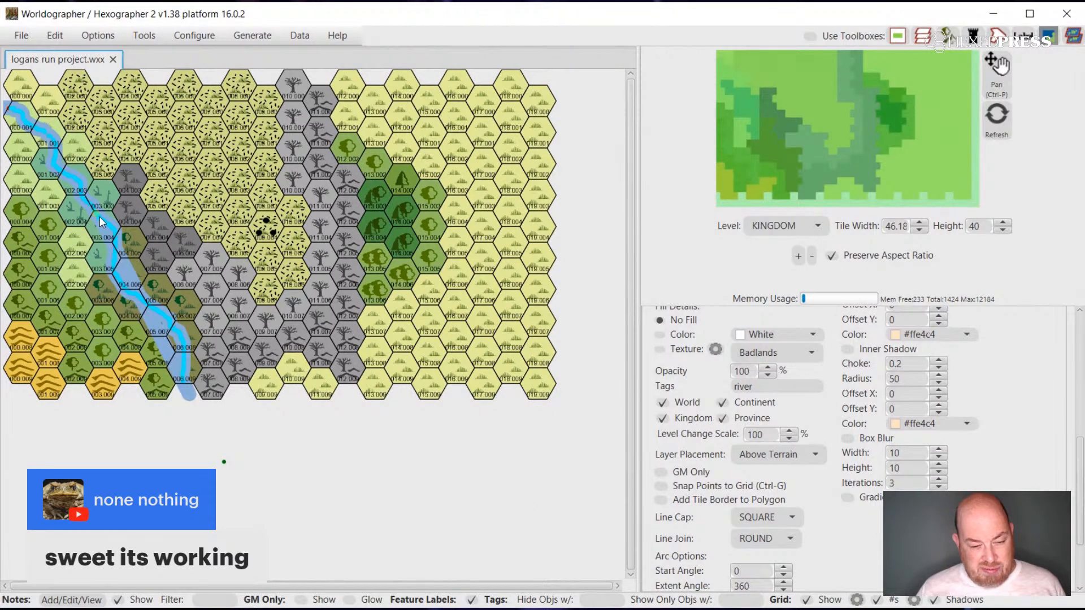
click(9, 107)
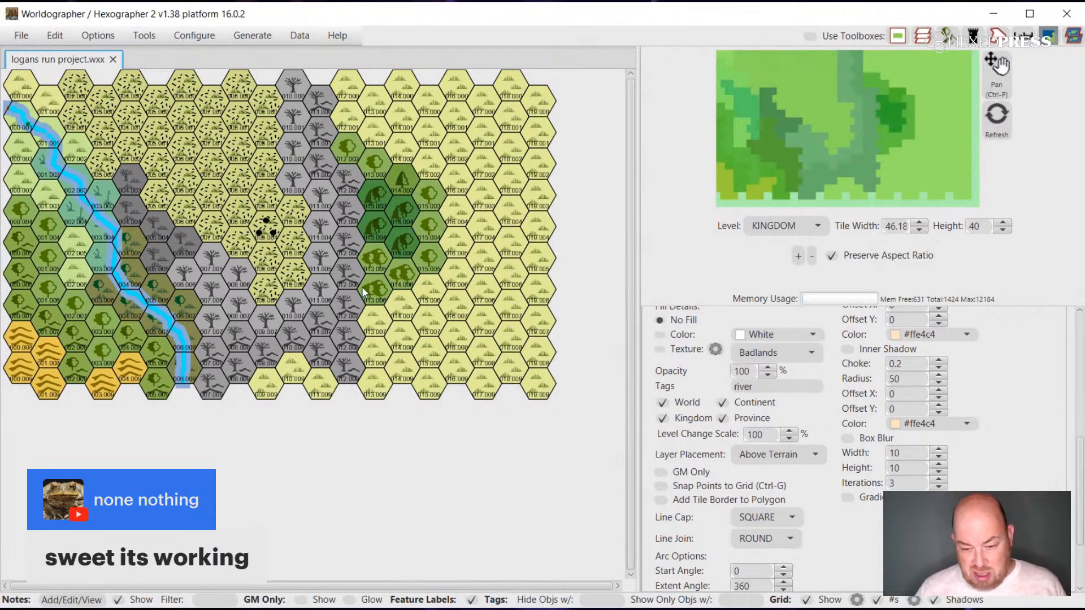
Select the river curve on the map and review its stroke, fill, shadow and layer settings.
scroll(731, 397, up, 1)
scroll(730, 400, up, 5)
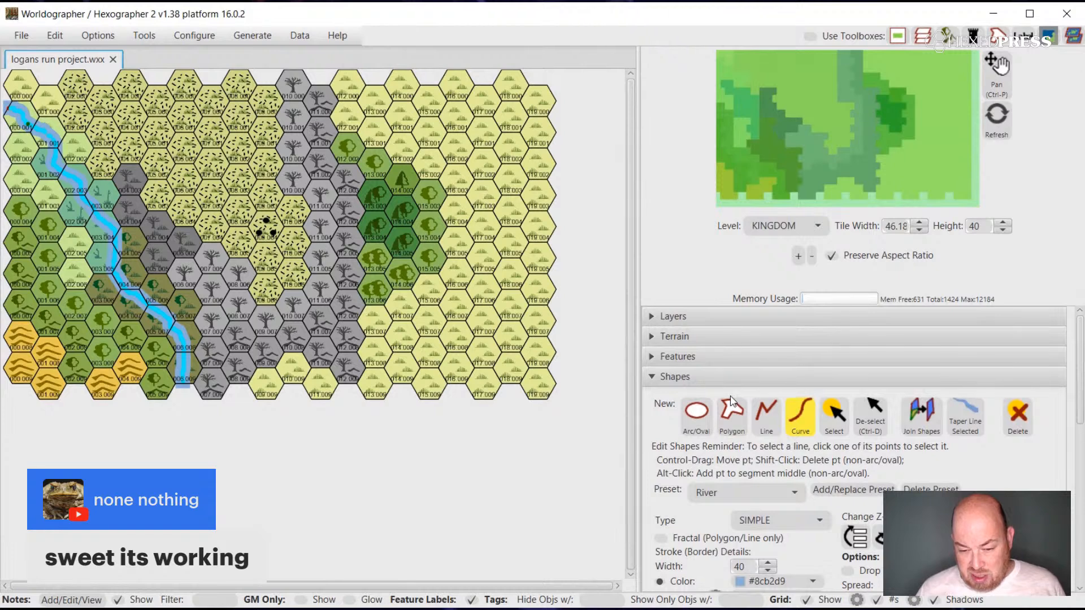
click(834, 415)
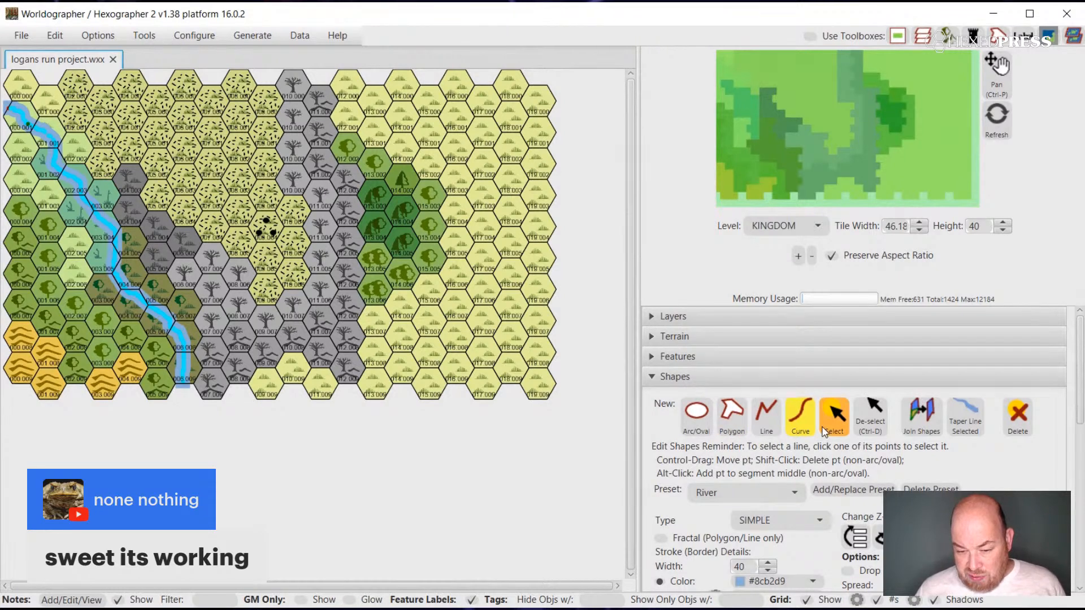
click(185, 354)
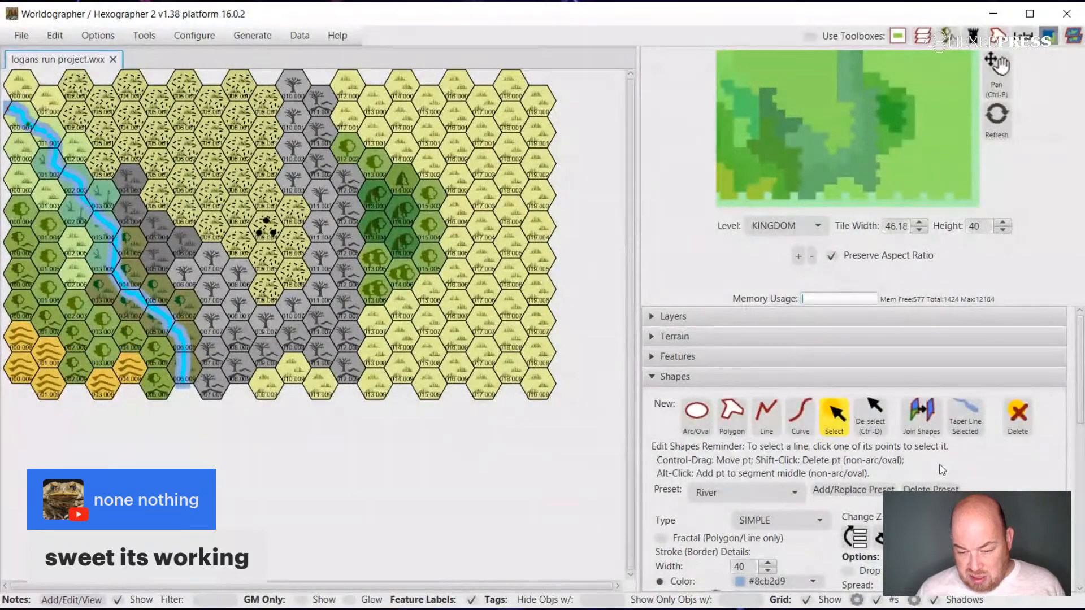
scroll(942, 469, down, 3)
scroll(942, 469, down, 3)
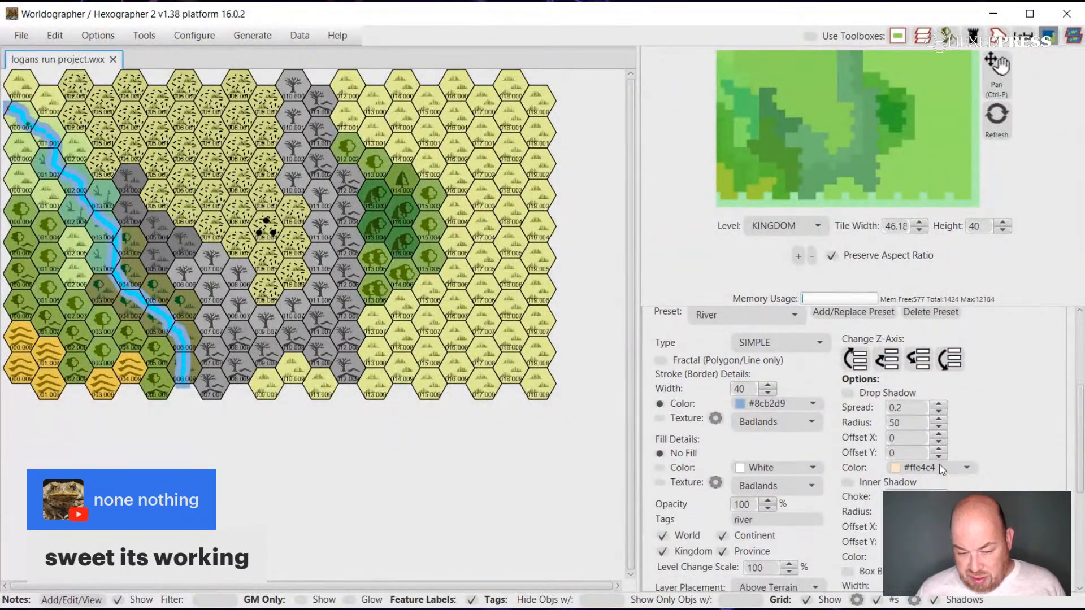
scroll(940, 469, down, 2)
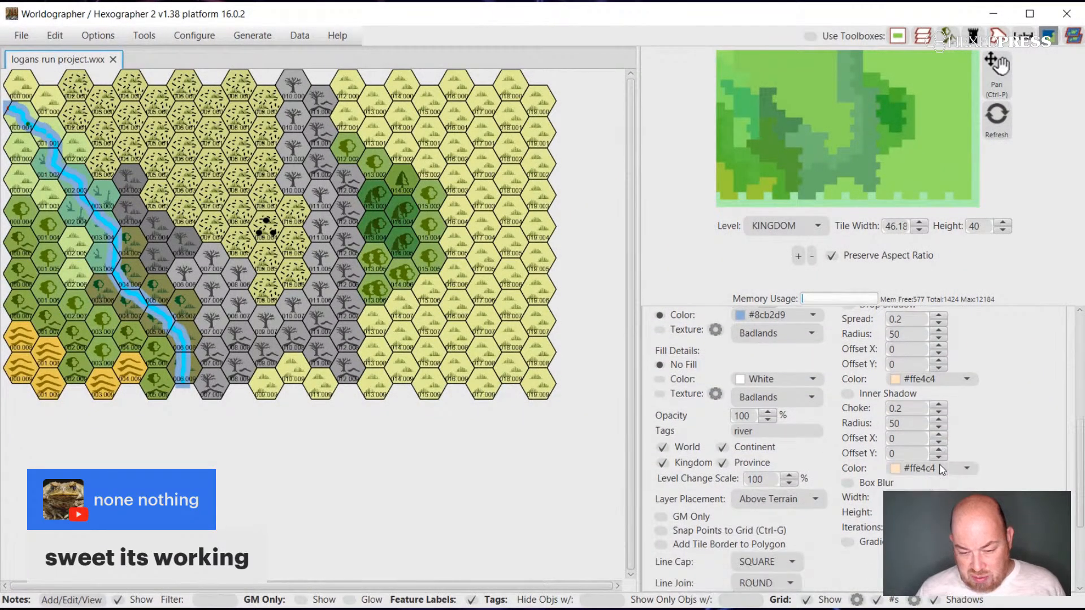
scroll(940, 469, up, 5)
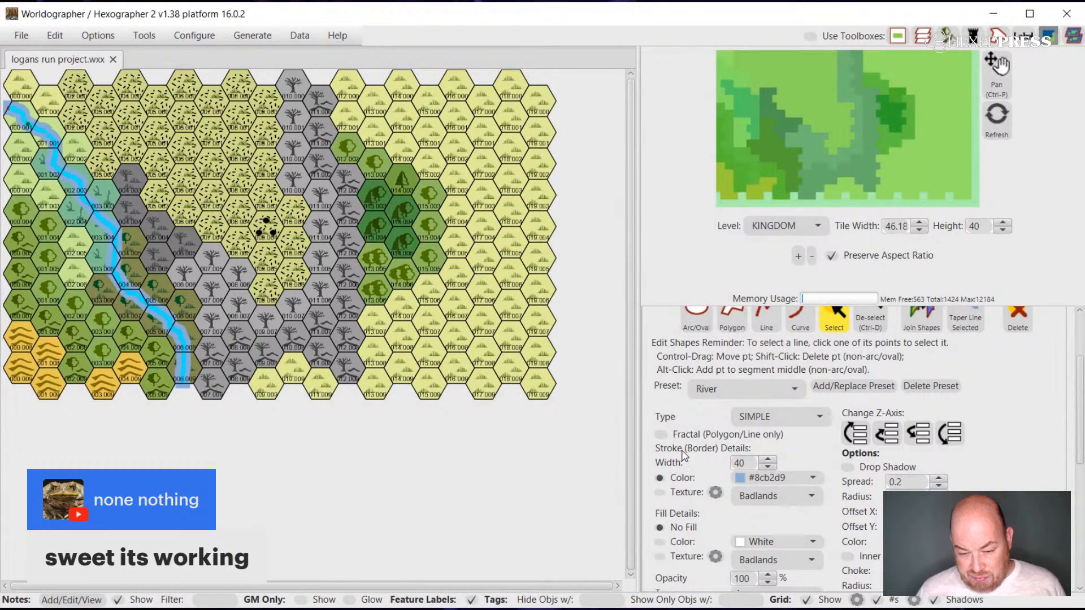
Set the selected river curve's stroke width to 0 and review its fill, opacity and layer settings.
click(767, 468)
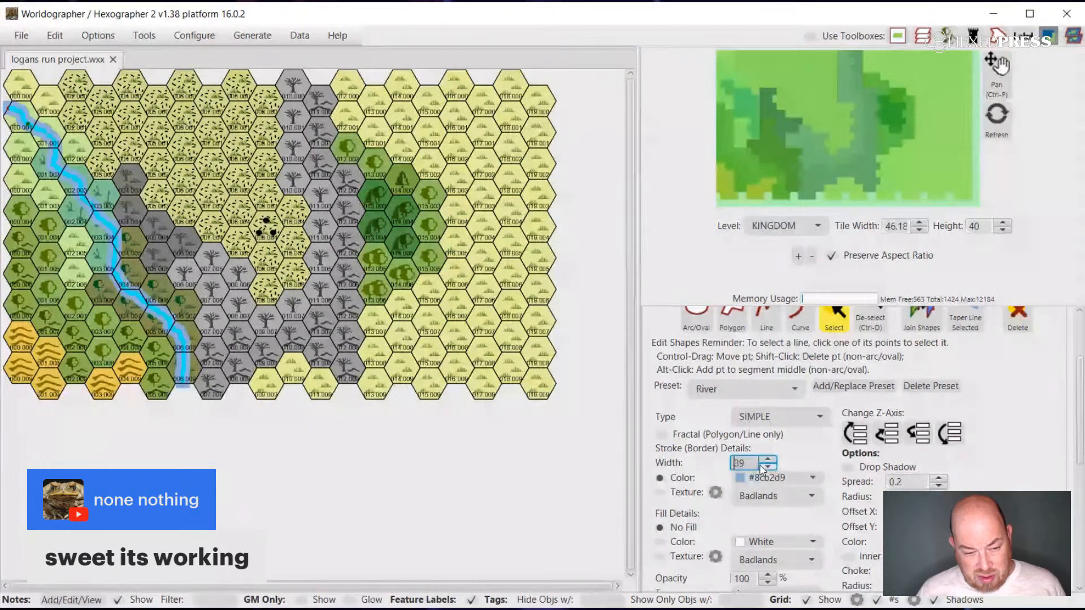
click(760, 466)
click(761, 467)
click(761, 466)
click(761, 466)
click(761, 466)
click(760, 466)
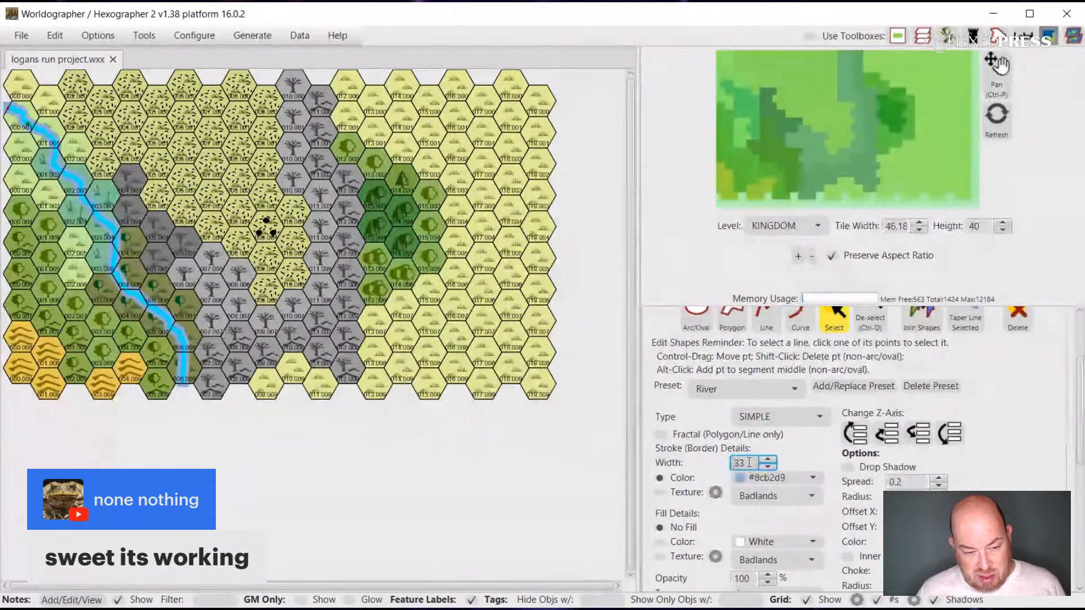
drag(751, 463, 695, 463)
text(0)
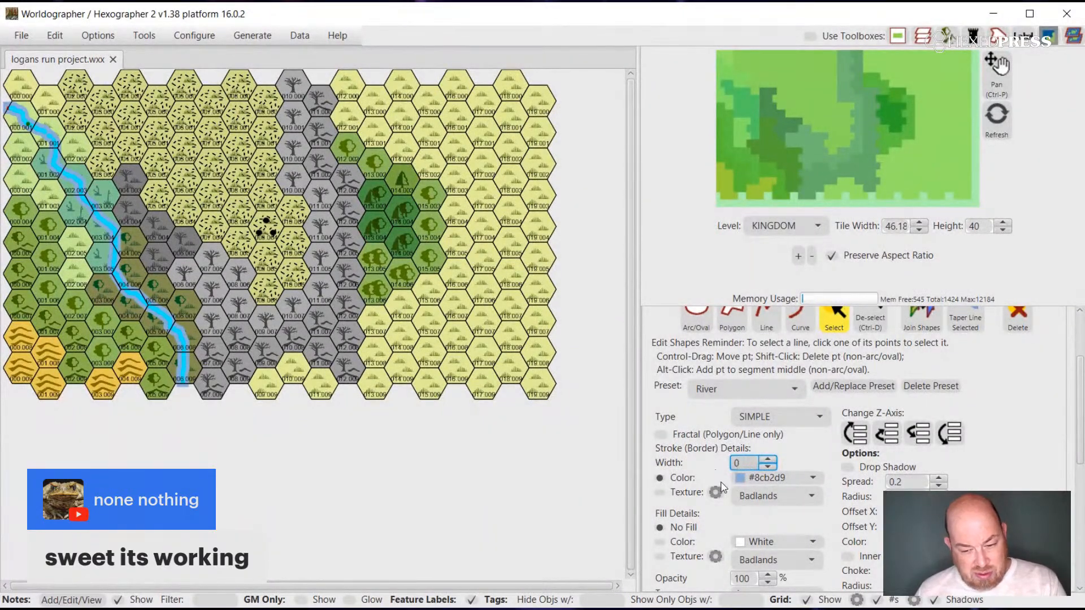
key(Return)
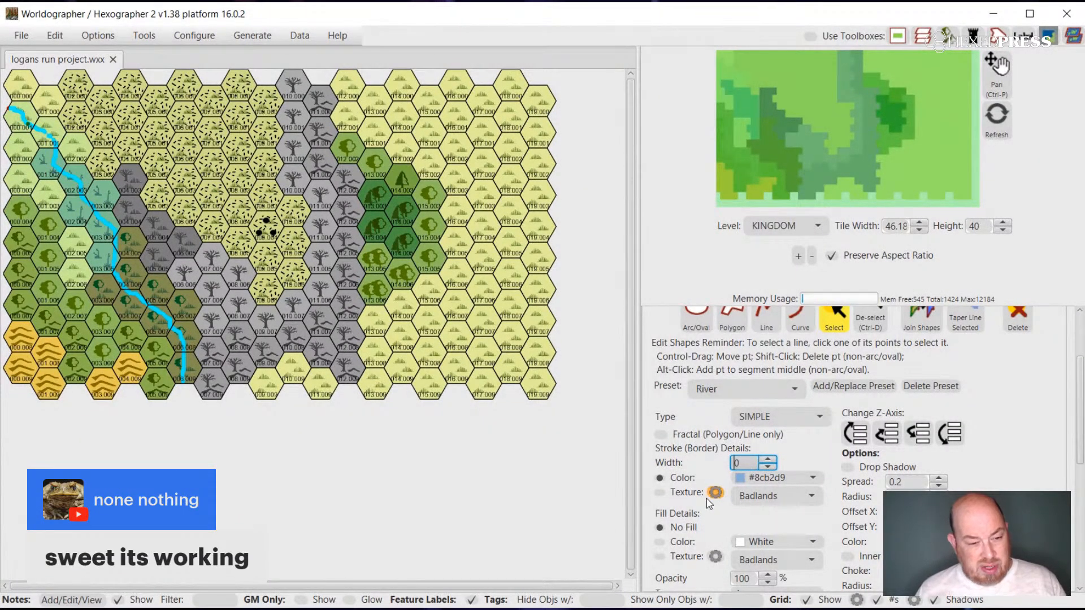
scroll(768, 502, down, 3)
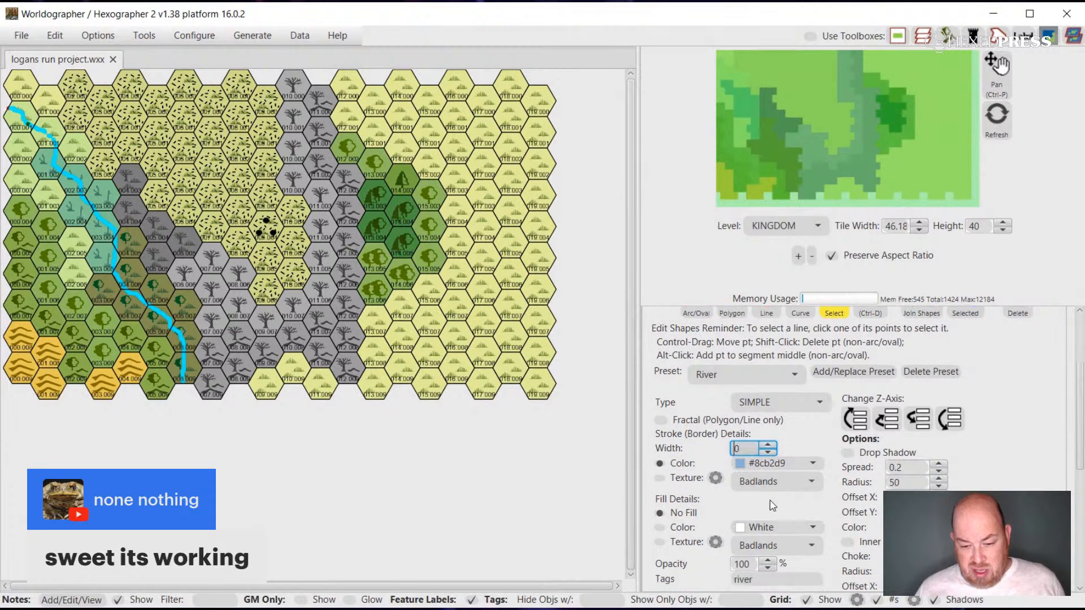
scroll(771, 502, down, 3)
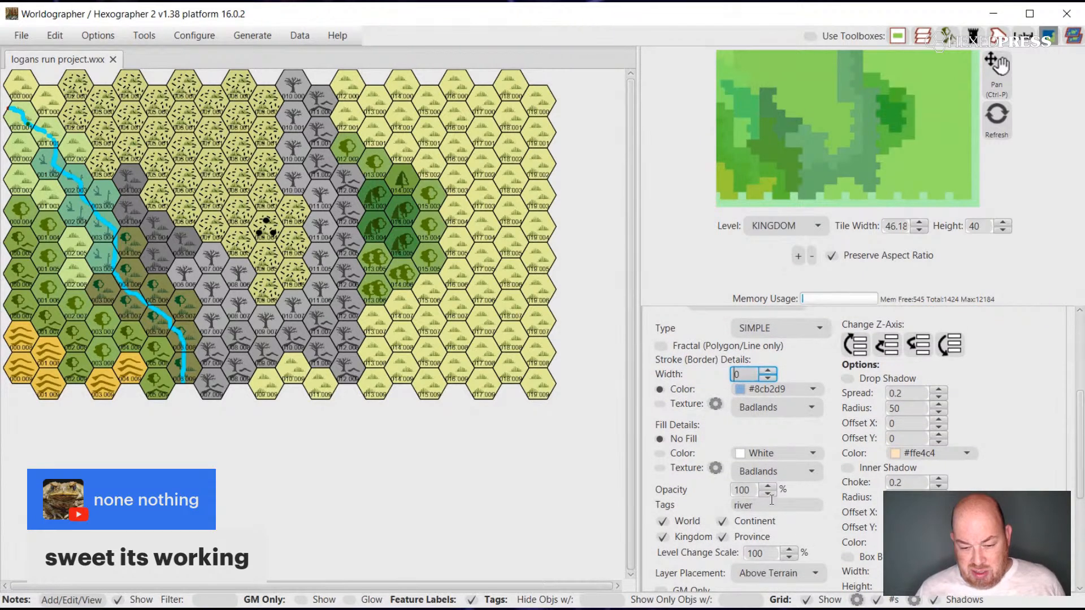
scroll(772, 500, up, 8)
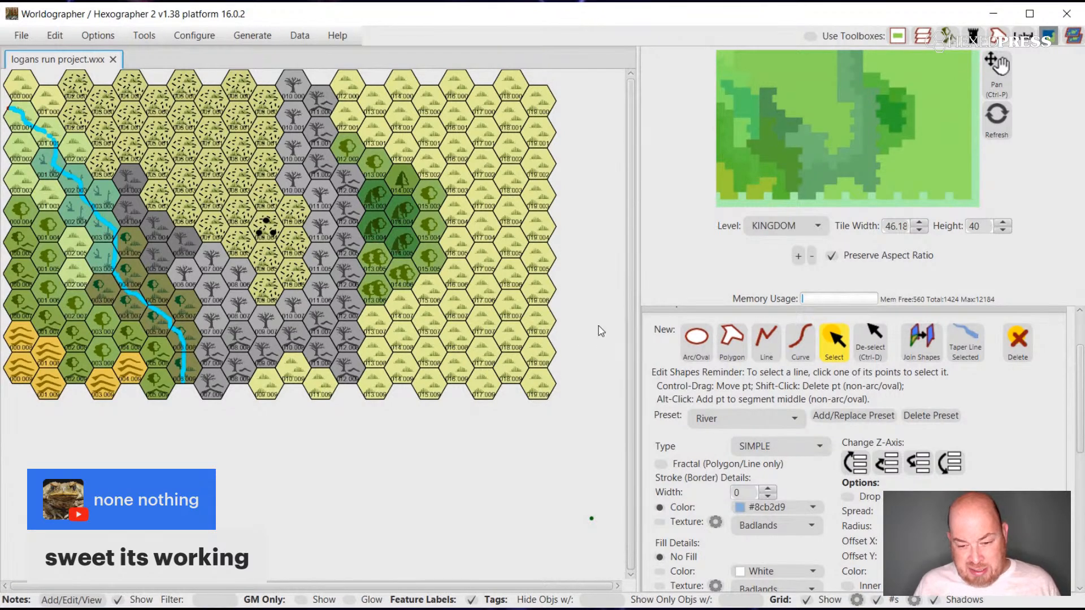
Place a Settlement Ruins feature from the Classic set on the pale grassy hex just south of the western marsh.
scroll(870, 403, up, 2)
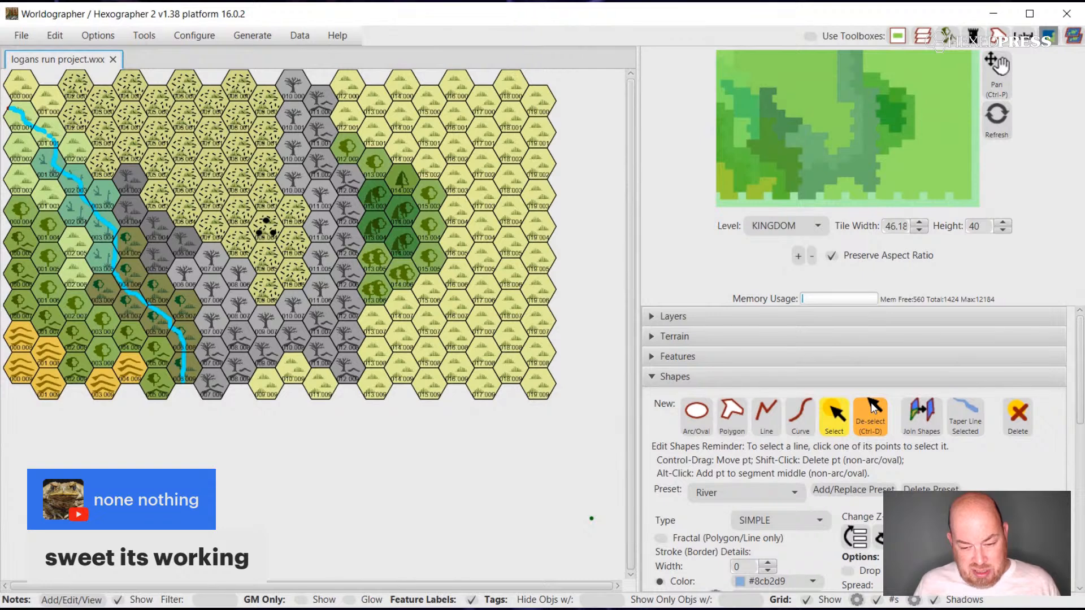
click(653, 377)
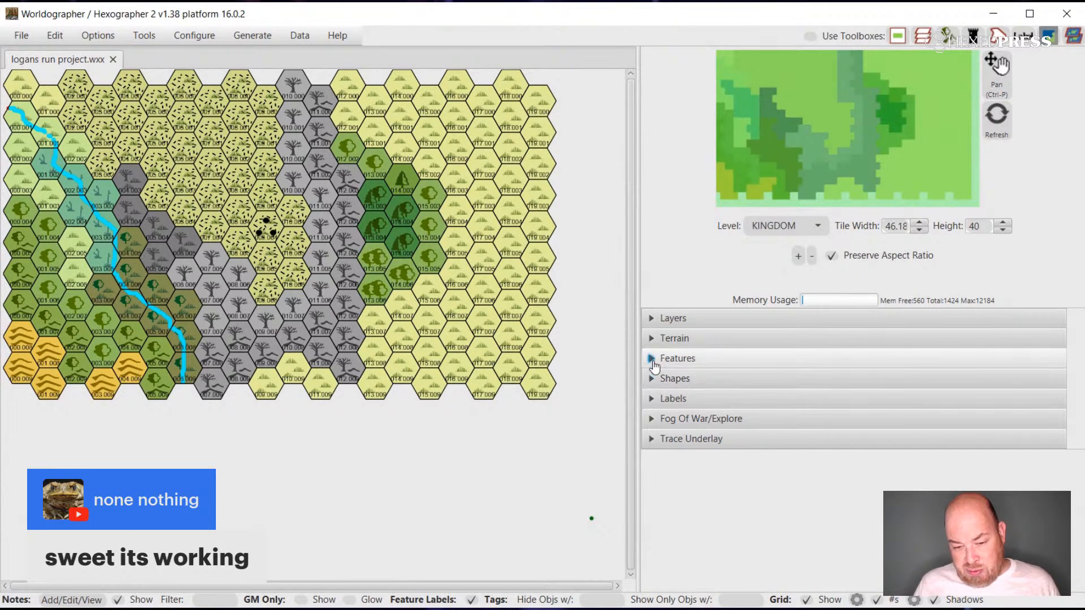
click(653, 361)
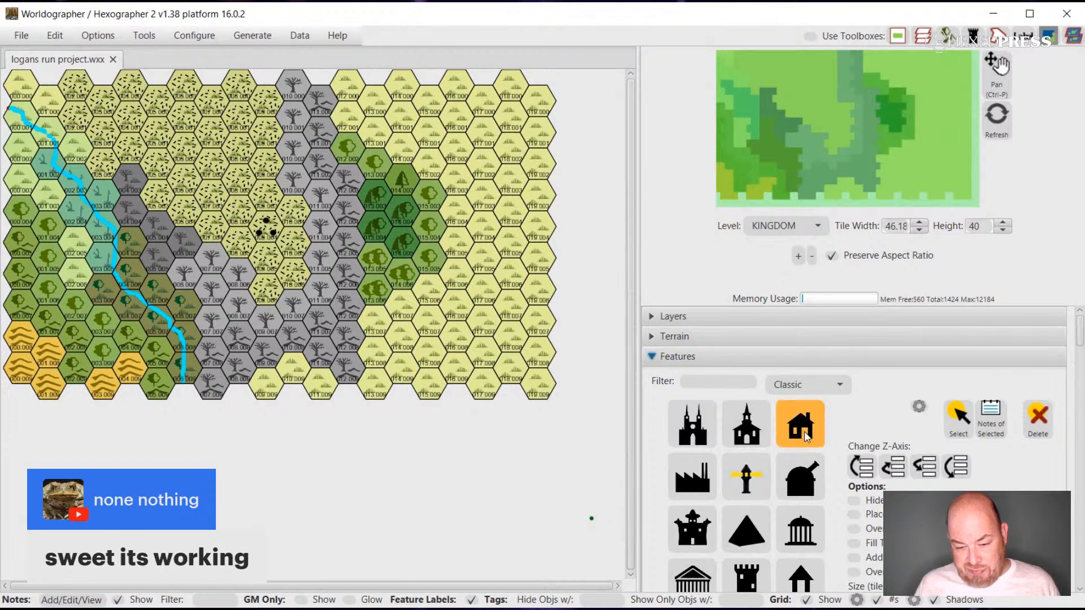
scroll(805, 431, down, 3)
scroll(805, 436, down, 15)
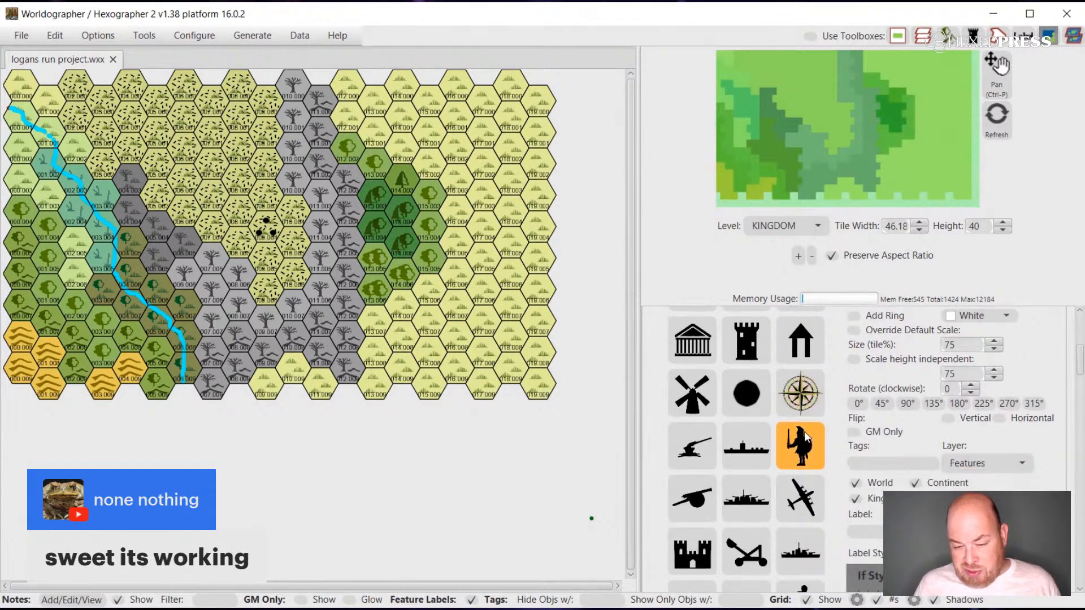
scroll(806, 436, down, 10)
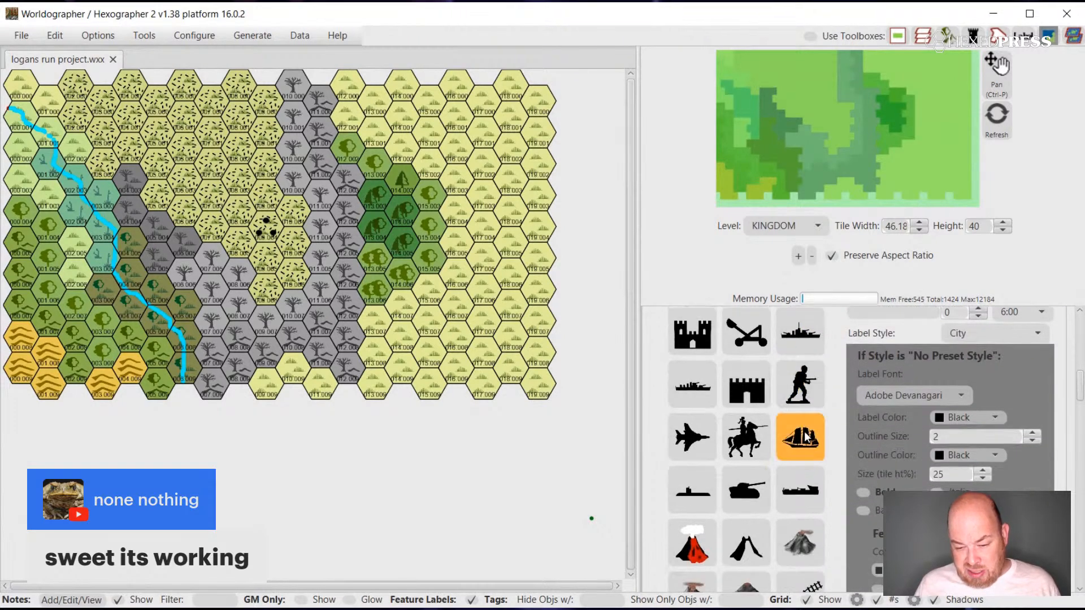
scroll(804, 434, down, 20)
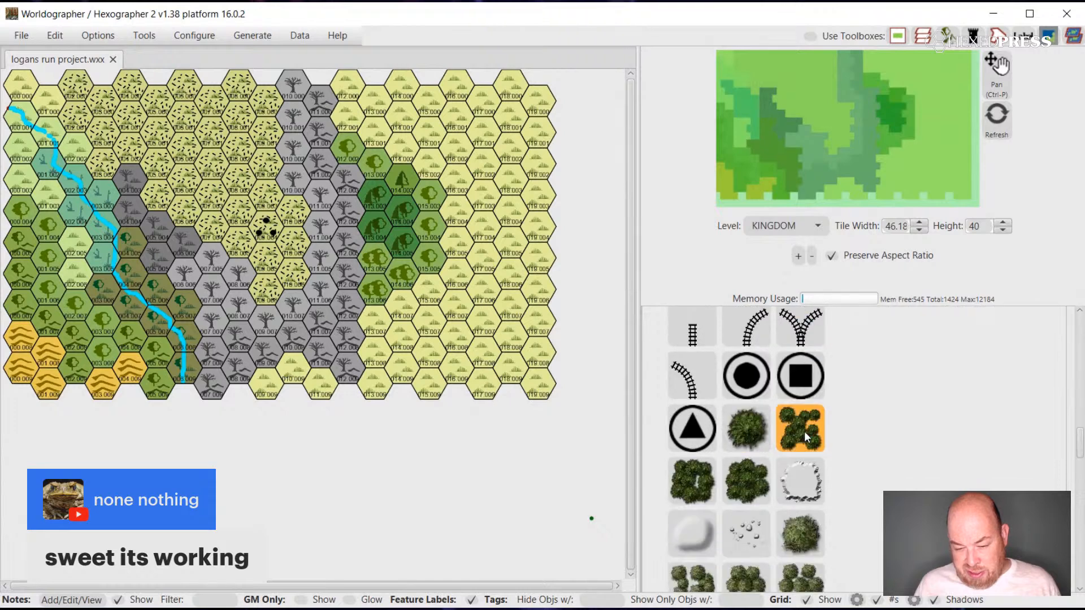
scroll(804, 432, down, 10)
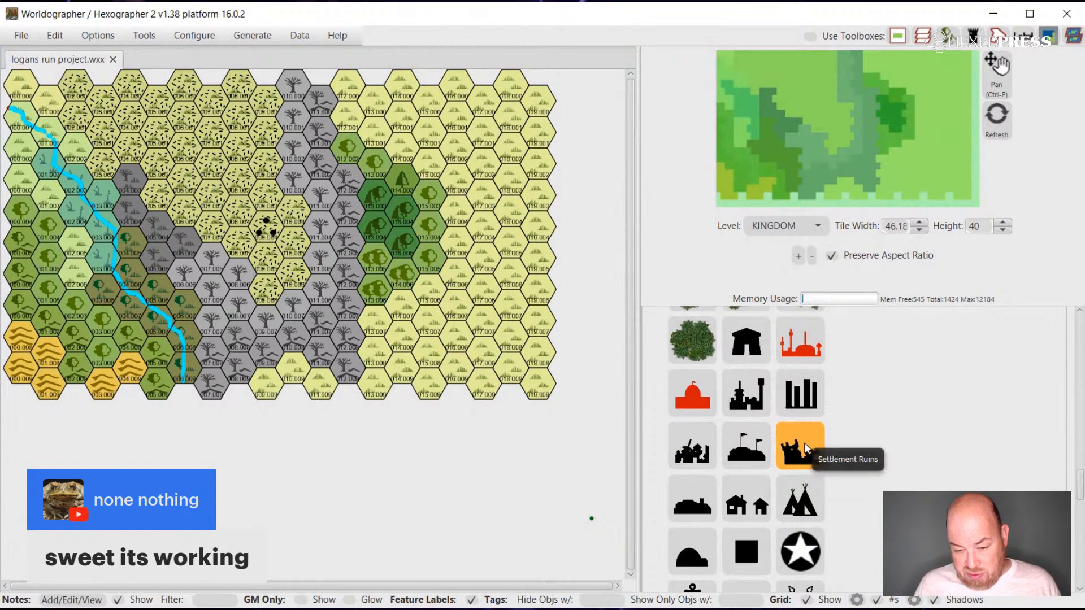
scroll(804, 440, down, 8)
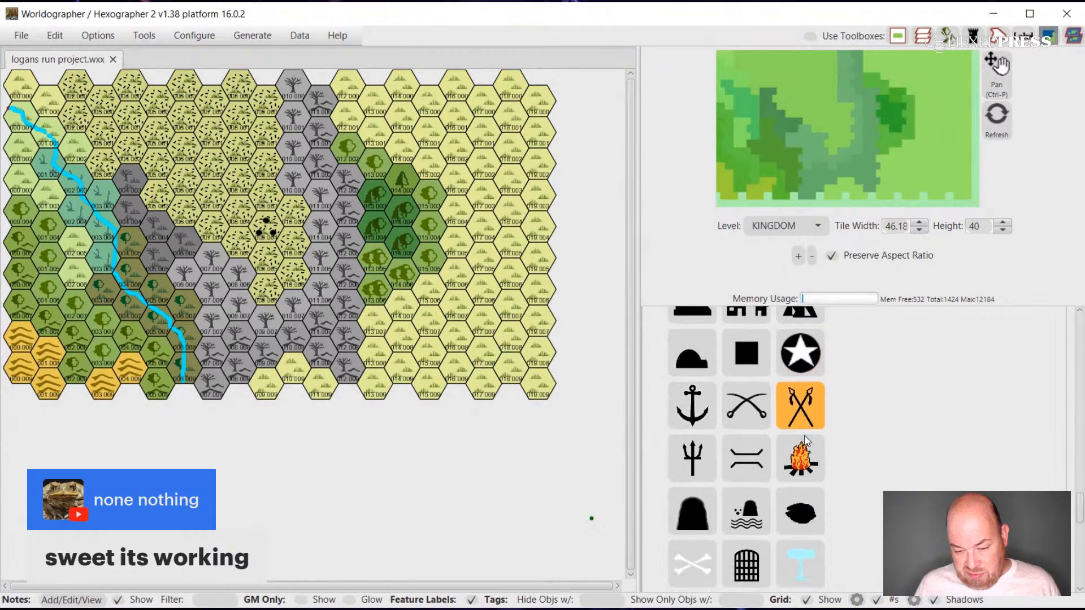
scroll(804, 439, down, 10)
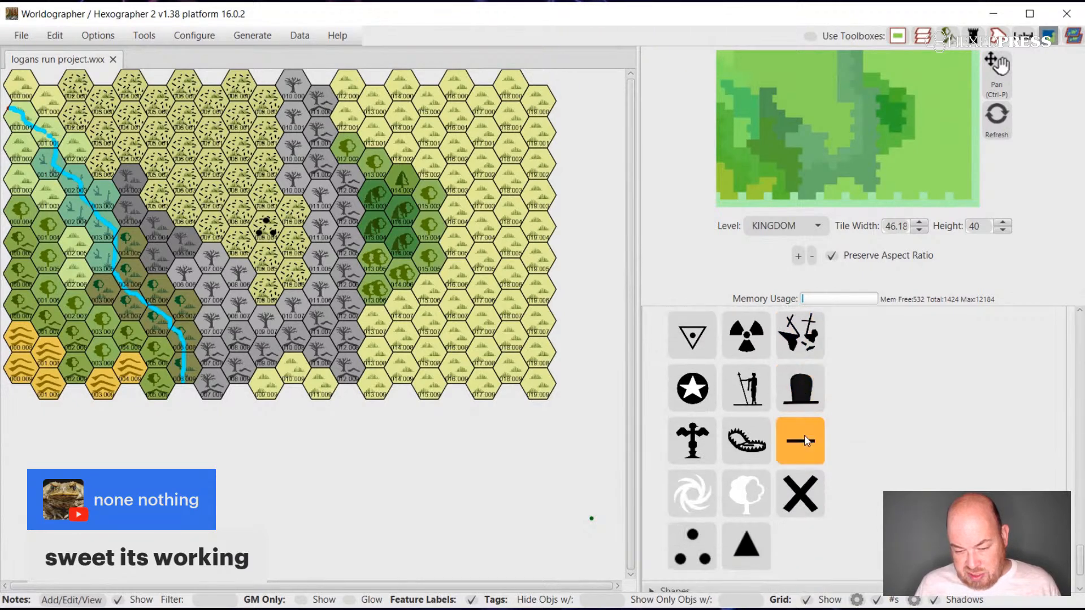
scroll(804, 439, up, 12)
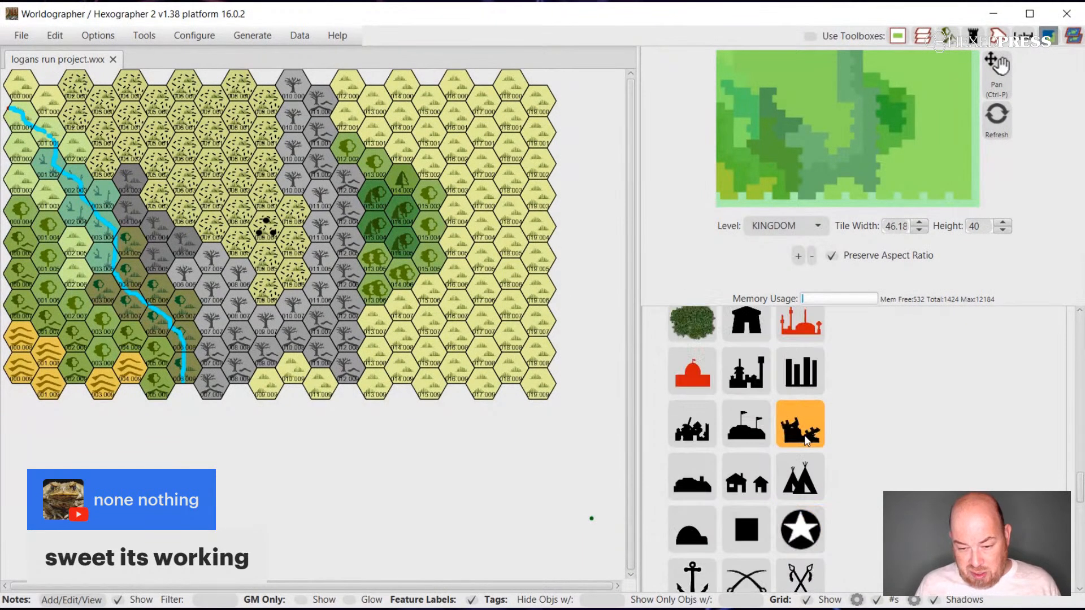
click(806, 441)
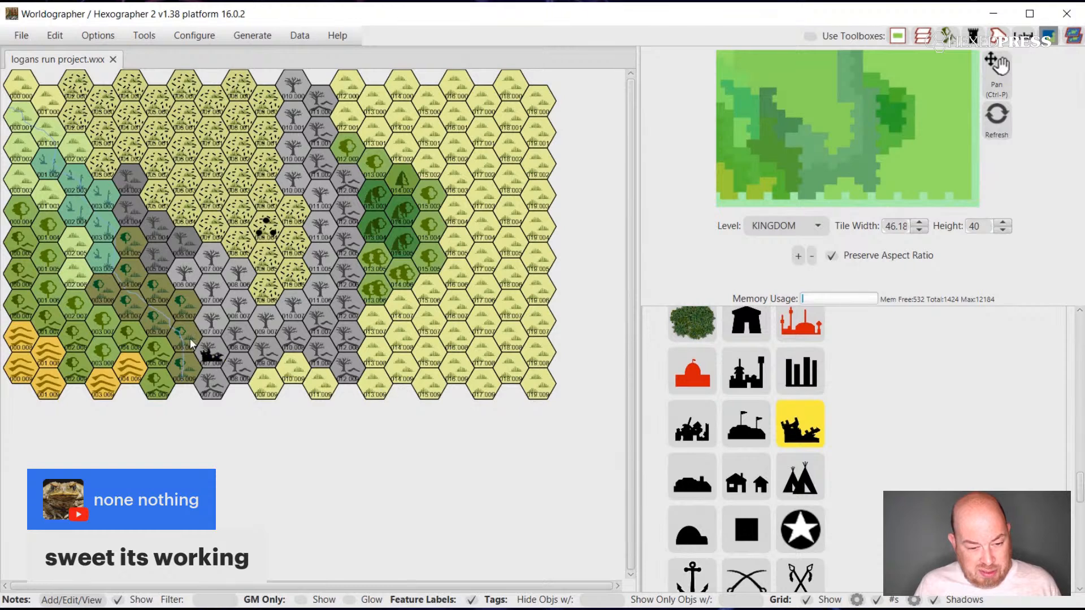
click(71, 278)
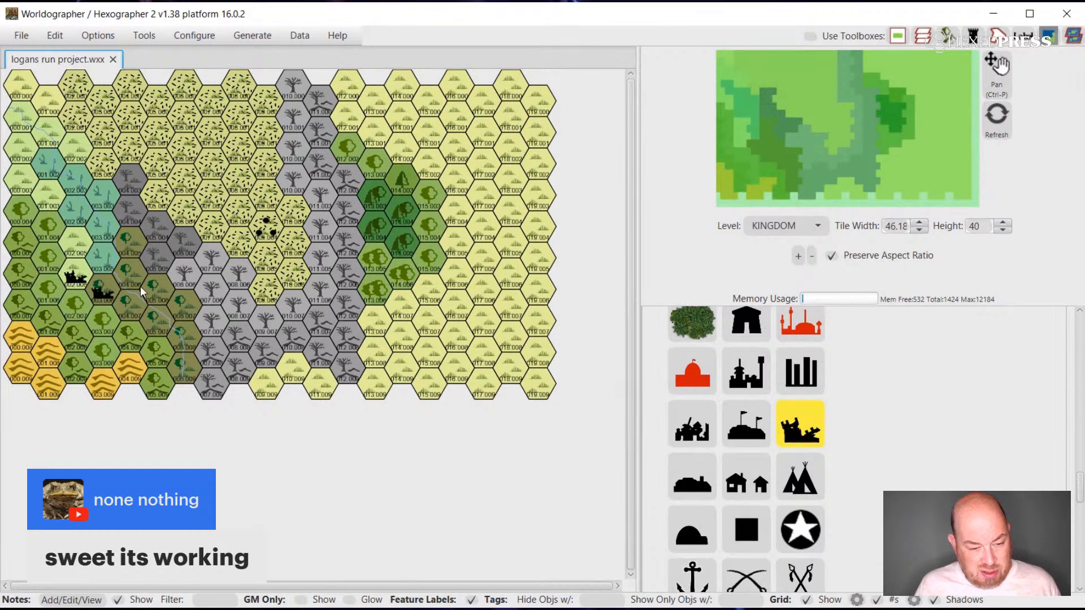
Return to shape editing and select the river curve on the map again.
scroll(908, 412, up, 10)
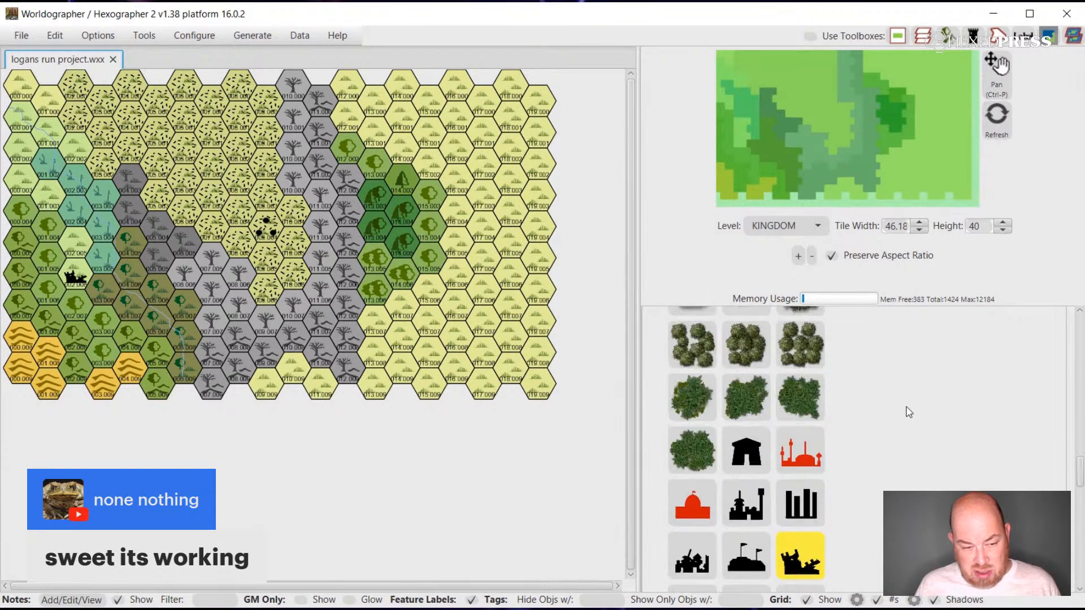
scroll(907, 412, up, 10)
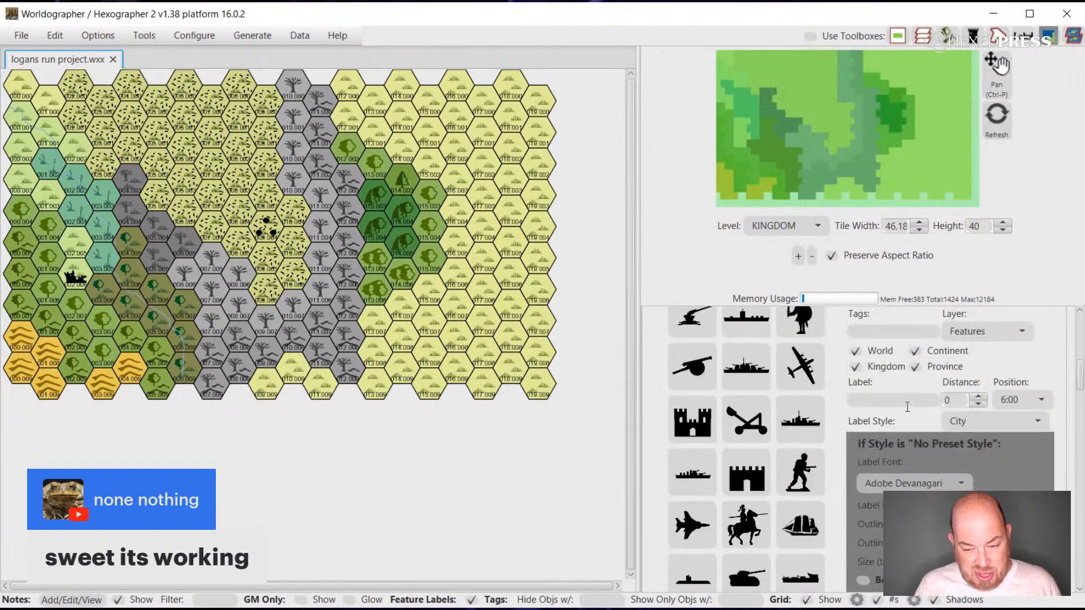
click(651, 335)
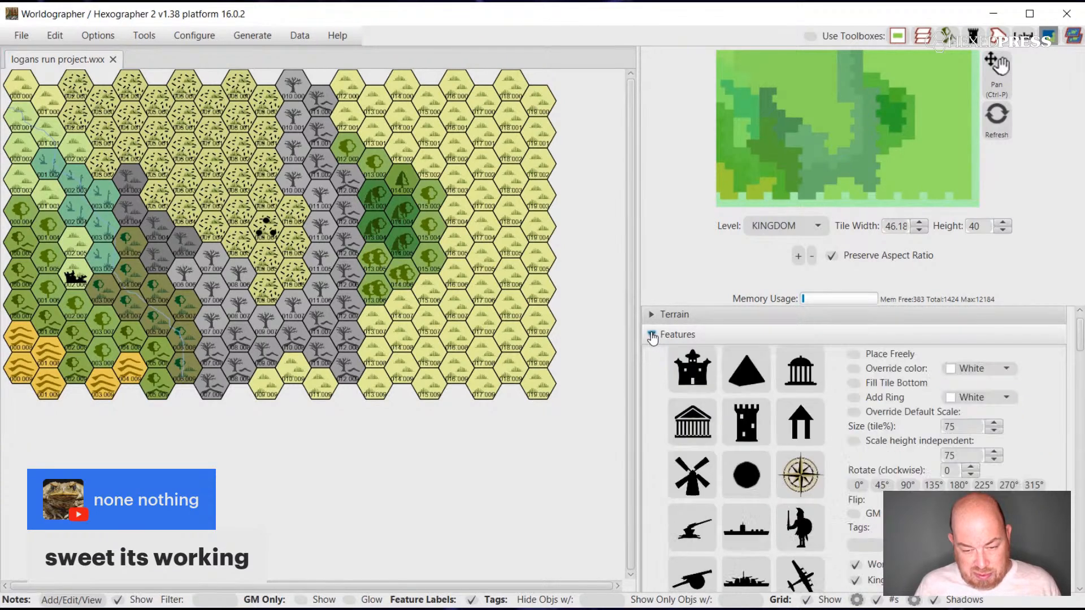
click(650, 378)
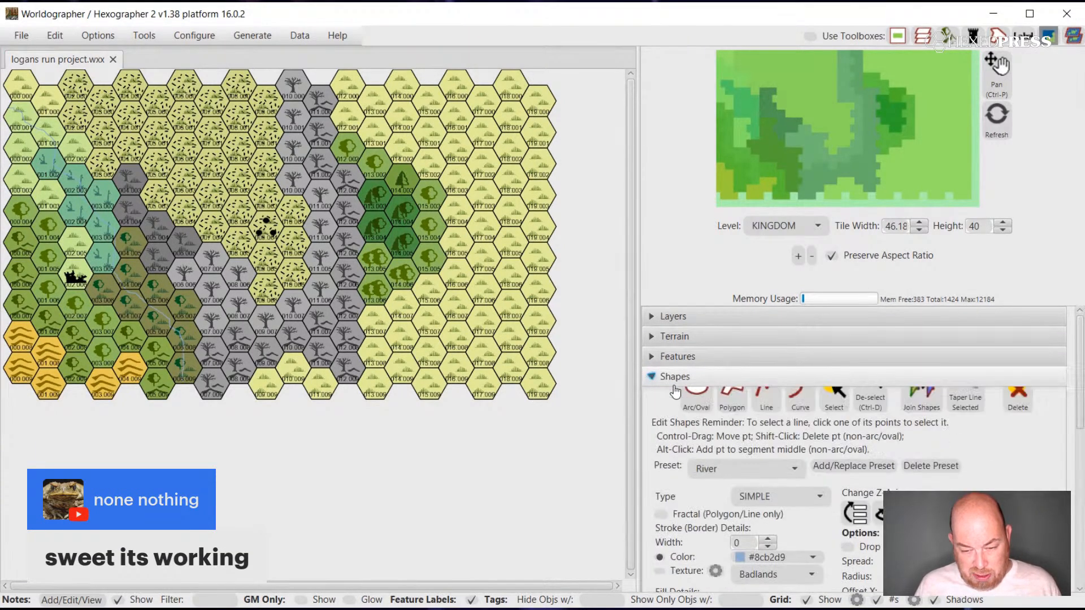
click(833, 411)
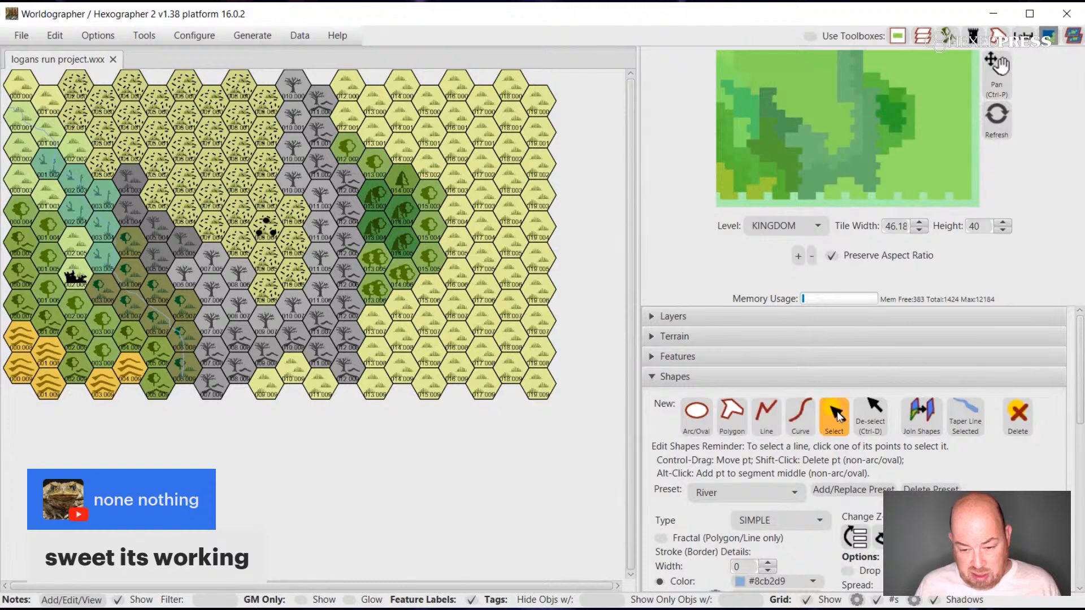
click(182, 339)
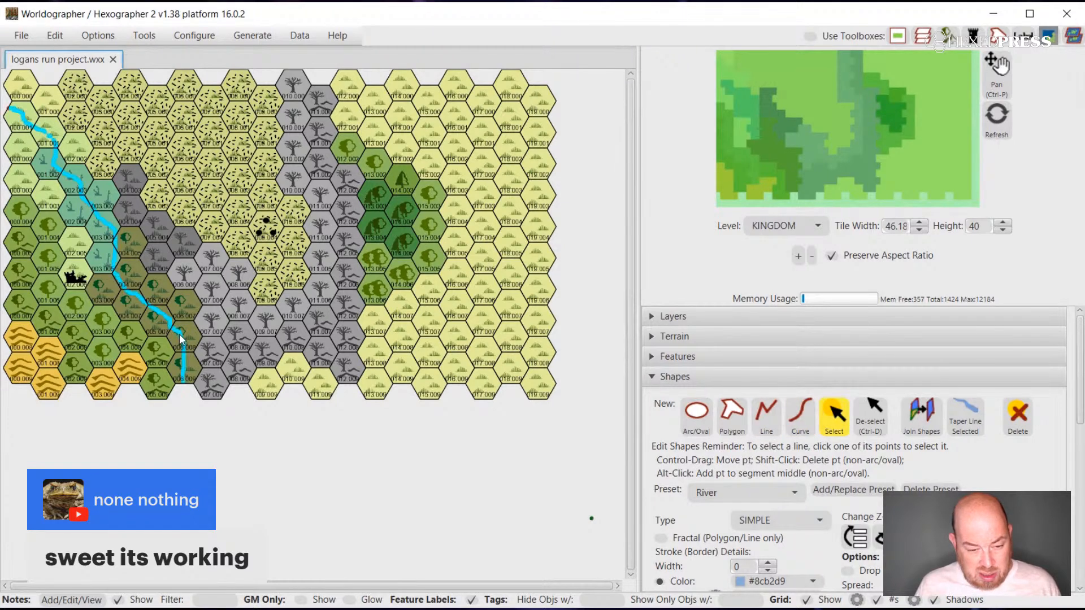
Set the river curve's stroke width to 10 and undo the stray curve point placed below the map.
scroll(828, 483, down, 2)
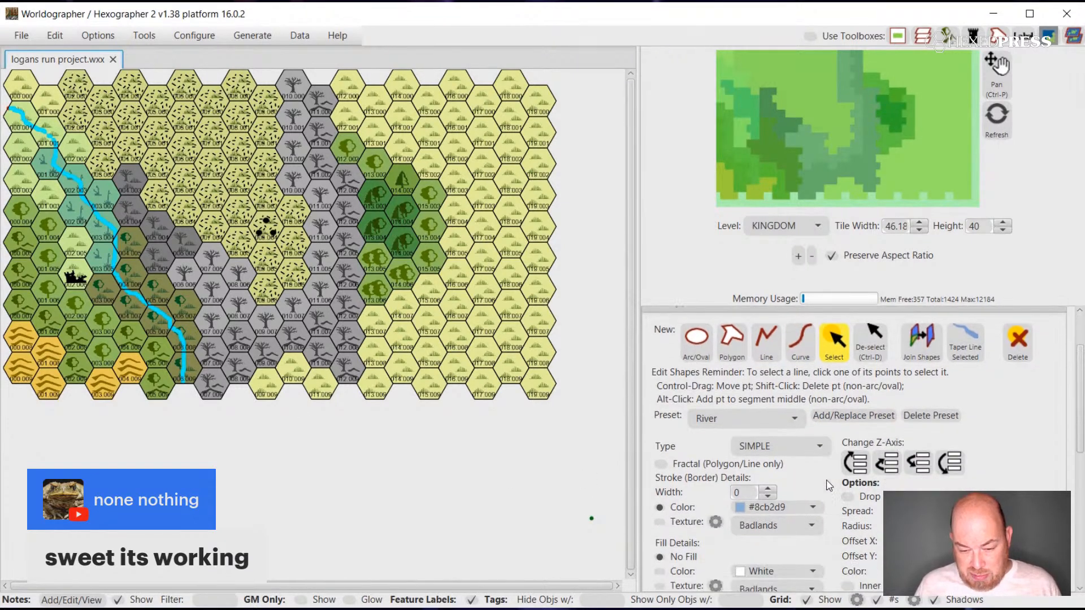
scroll(825, 489, down, 2)
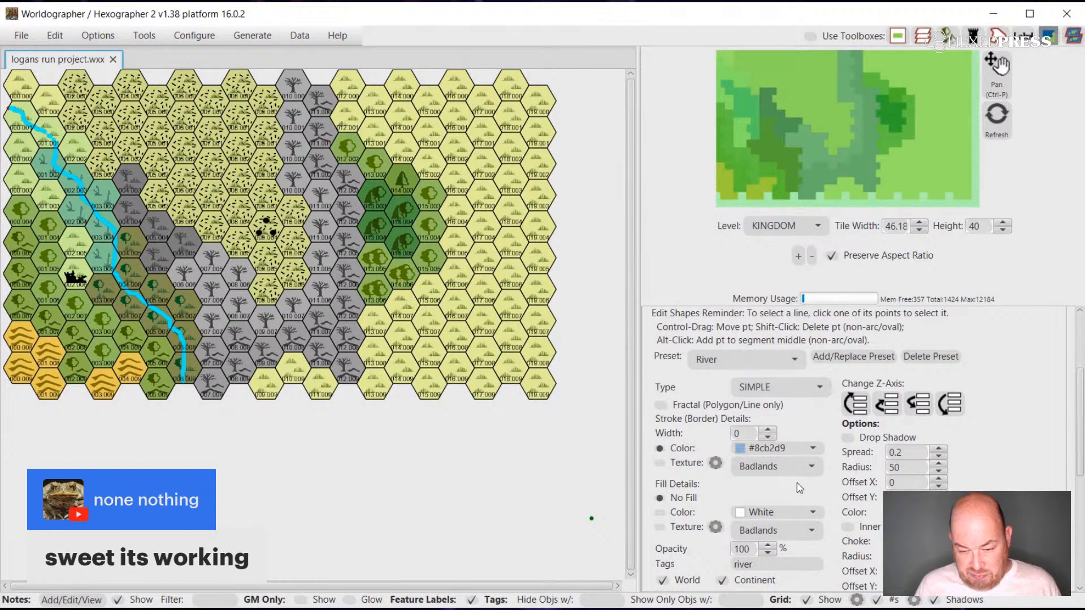
click(769, 431)
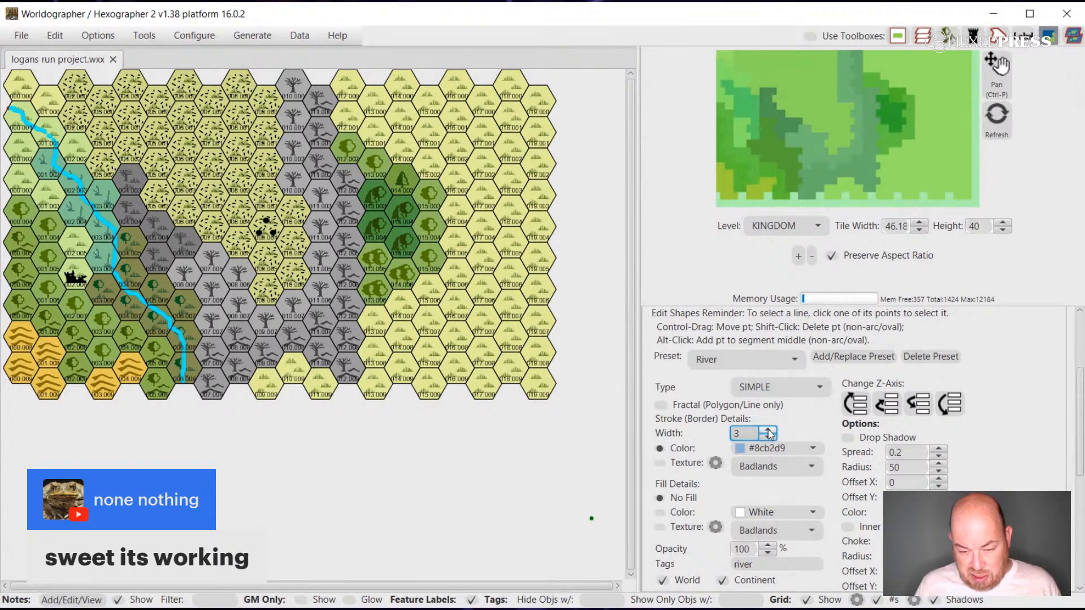
click(768, 431)
click(768, 430)
click(769, 432)
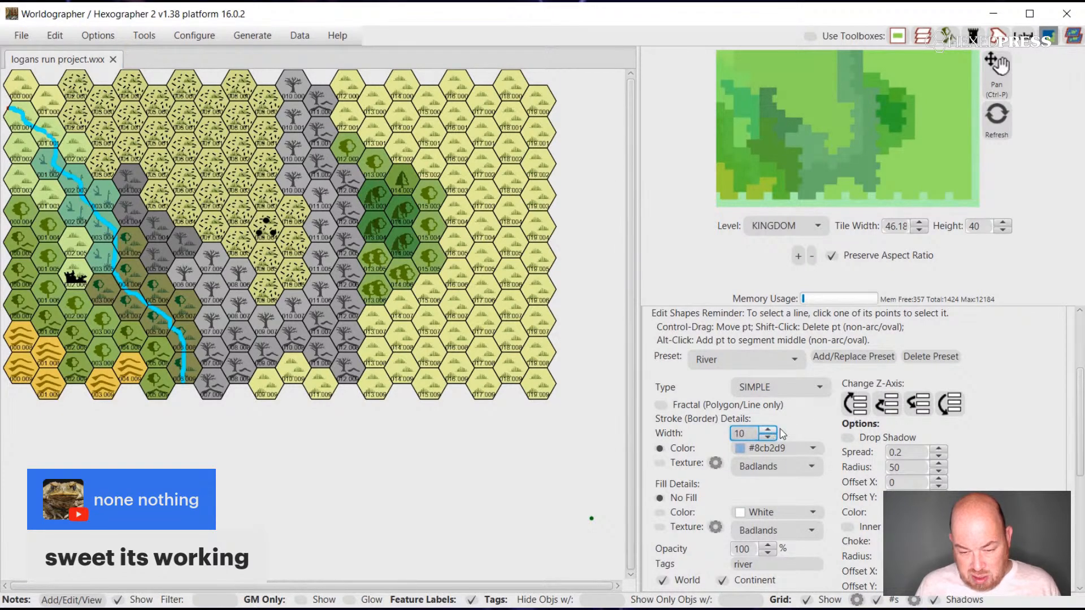
click(408, 472)
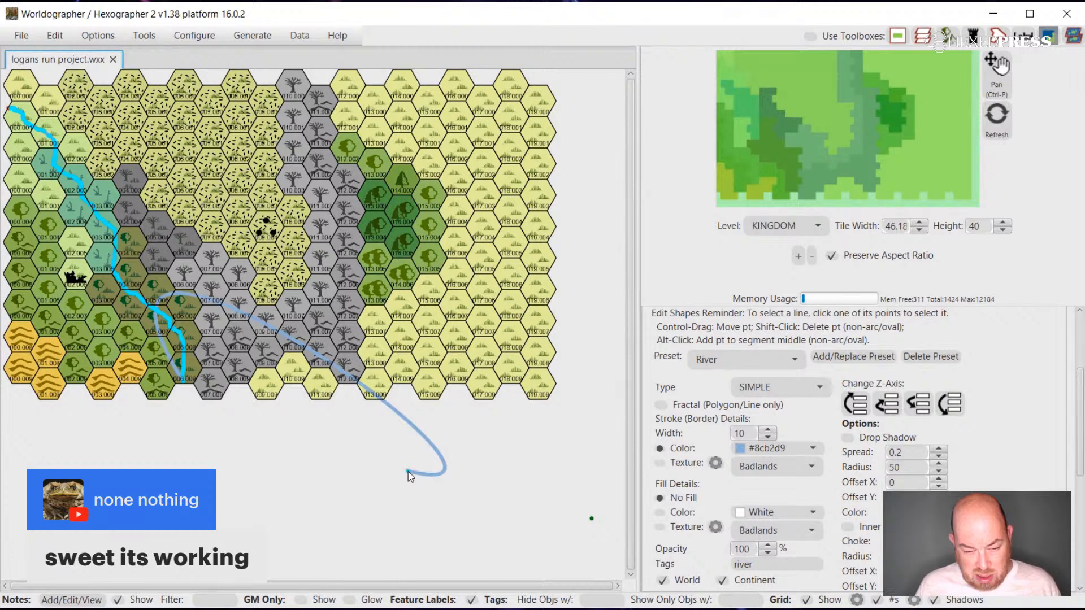
key(ctrl+z)
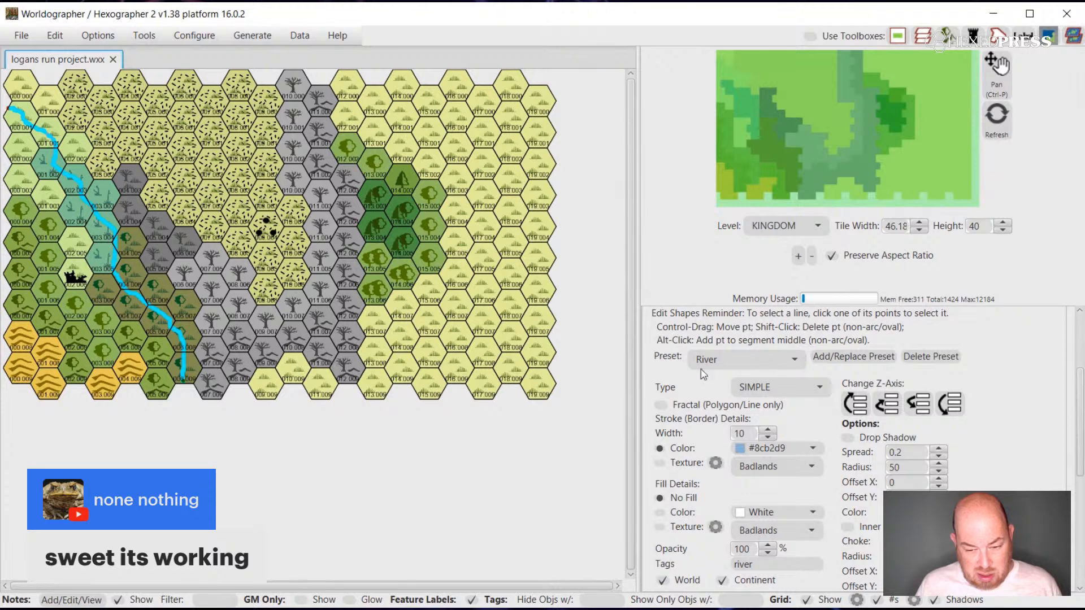
scroll(701, 369, up, 5)
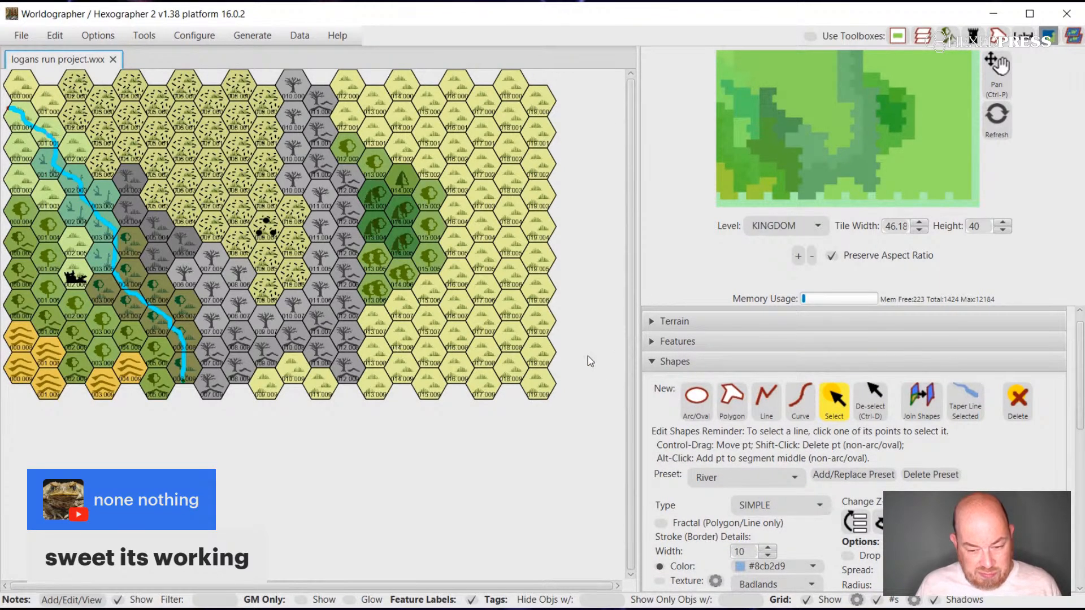
click(653, 343)
click(691, 406)
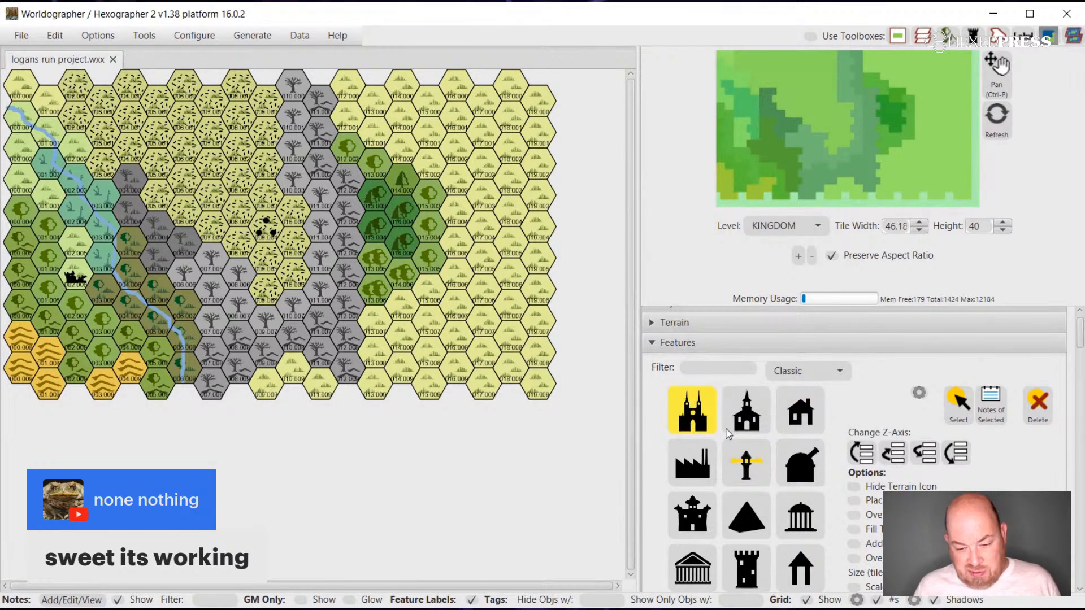
click(713, 346)
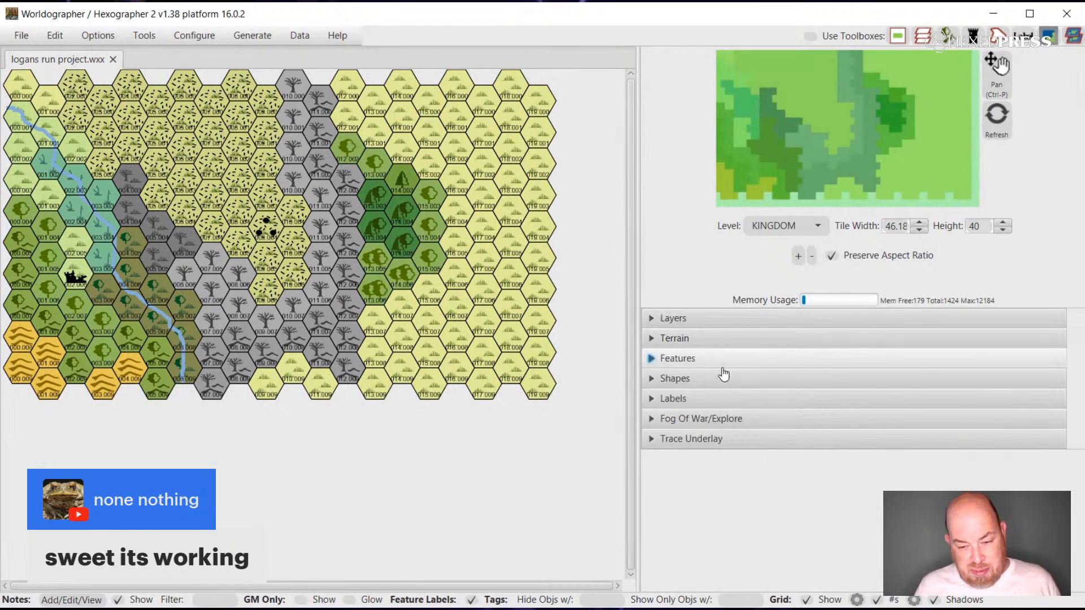
Paint two Hills Dead Forest hexes along the southeastern edge of the grey dead-forest belt.
click(658, 338)
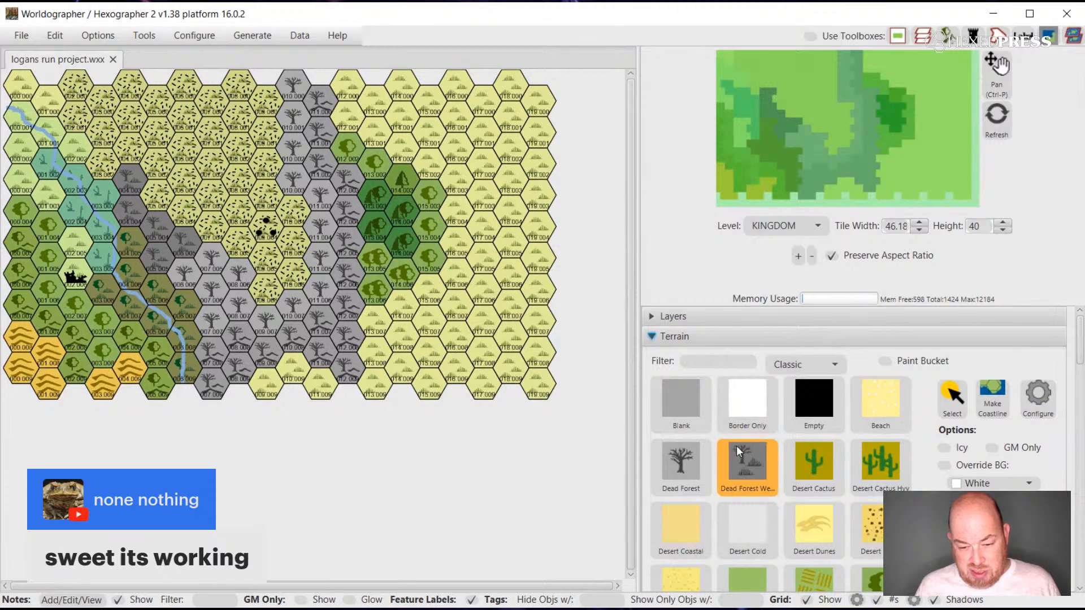
click(692, 456)
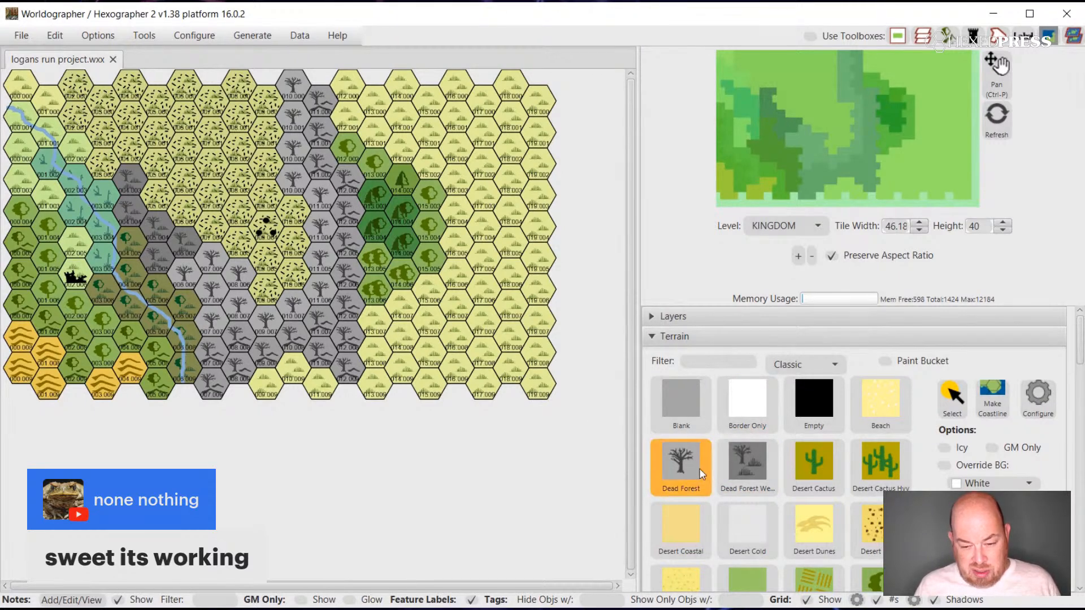
scroll(757, 486, down, 5)
scroll(760, 489, down, 5)
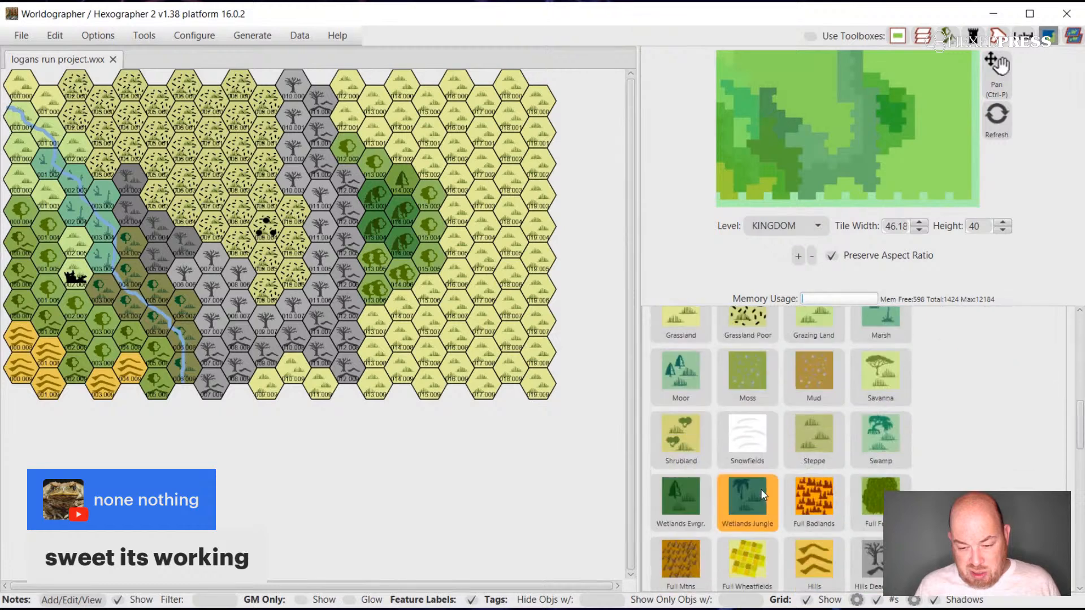
click(867, 405)
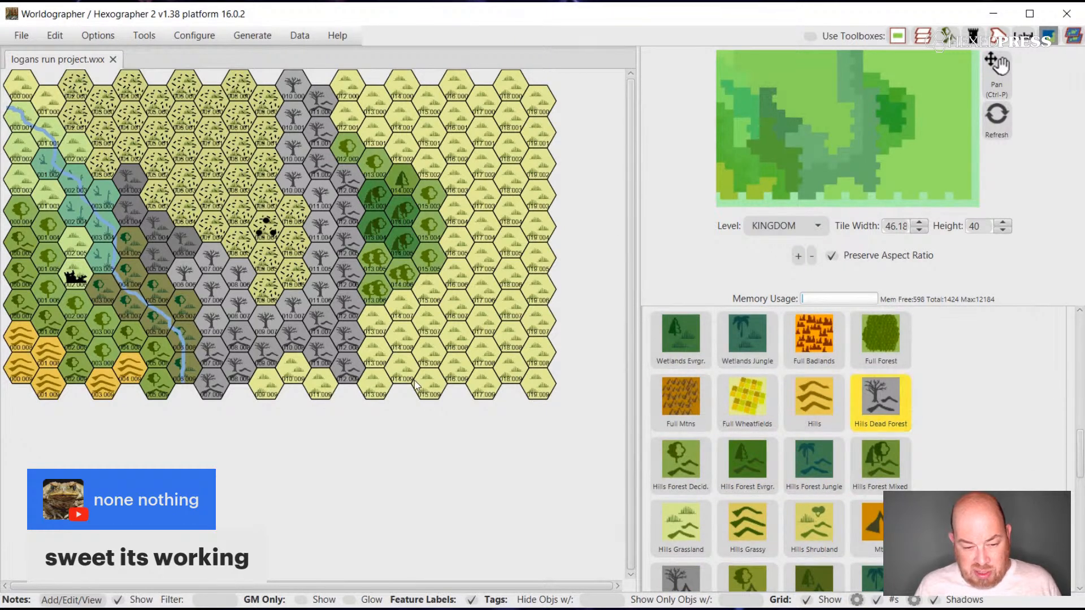
click(371, 325)
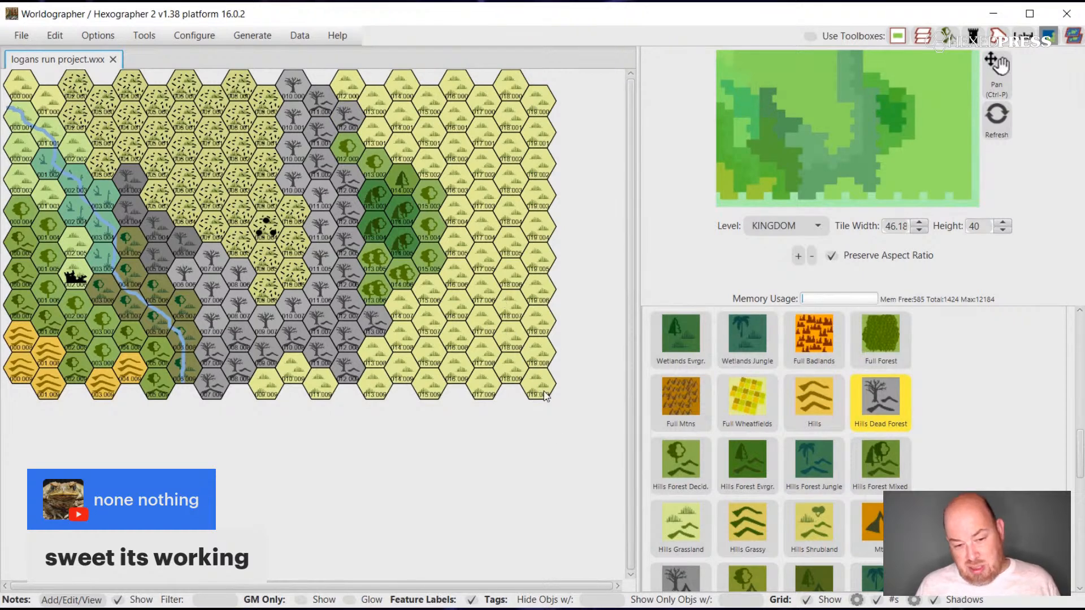
click(374, 395)
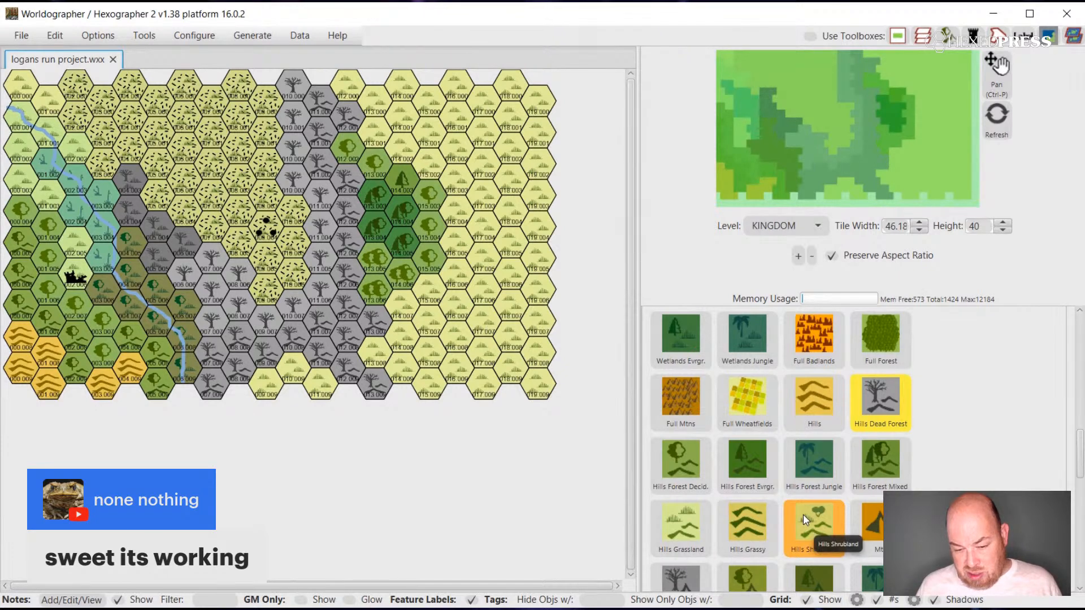
Paint a north-south strip of Hills Grassland just east of the dead-forest belt, covering the western part of the eastern forest.
click(693, 512)
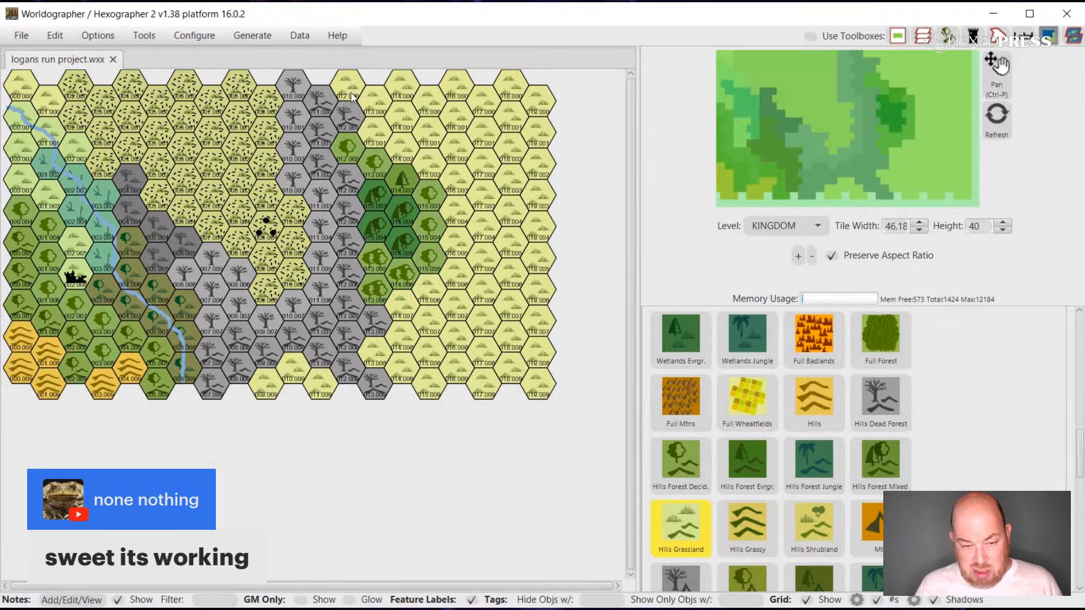
click(372, 130)
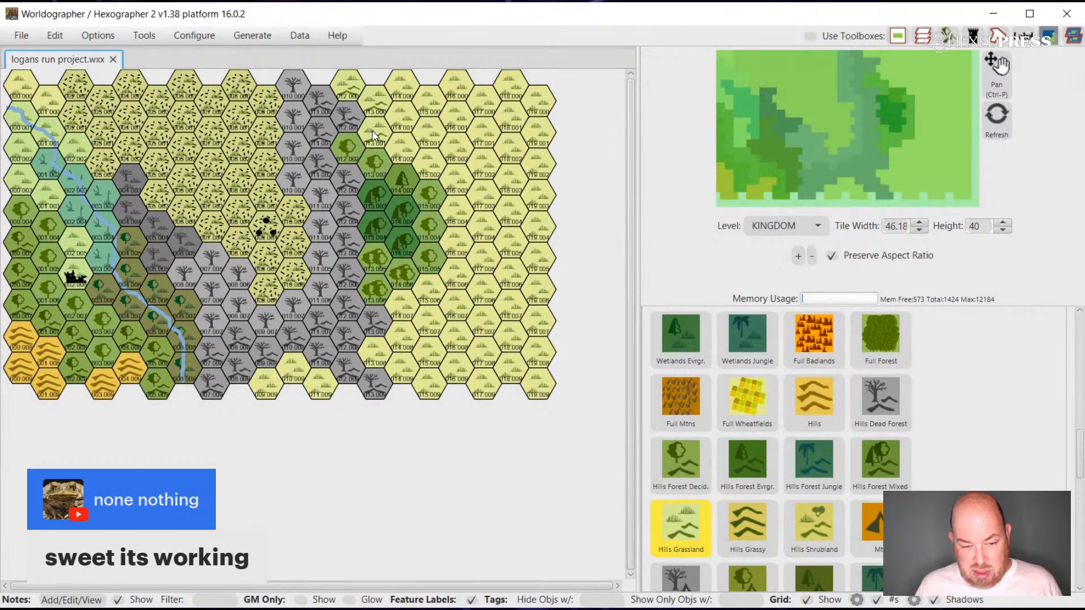
click(376, 168)
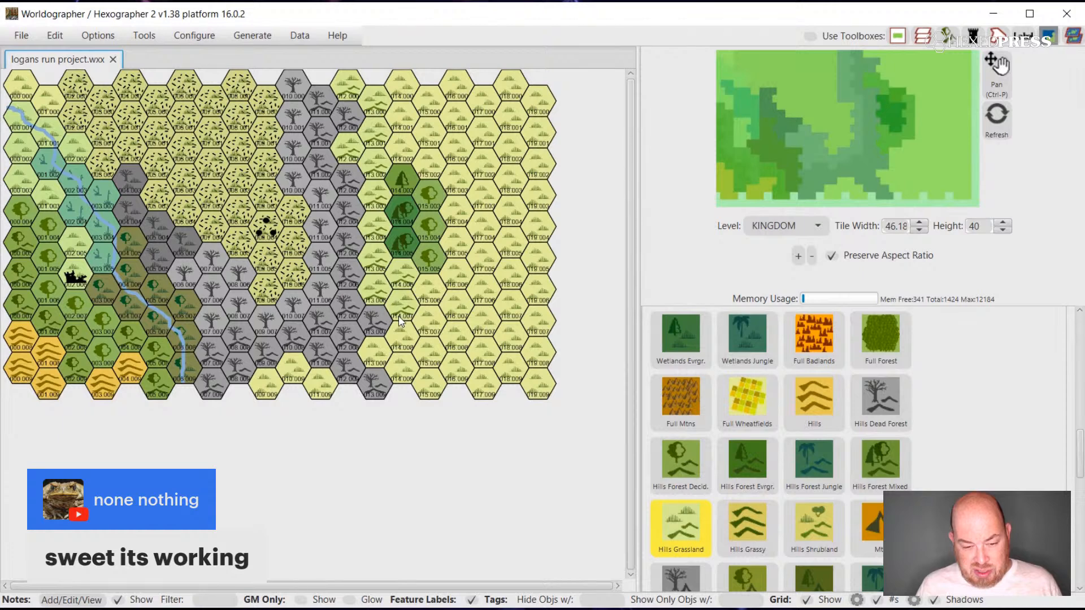
click(395, 339)
click(392, 363)
click(381, 356)
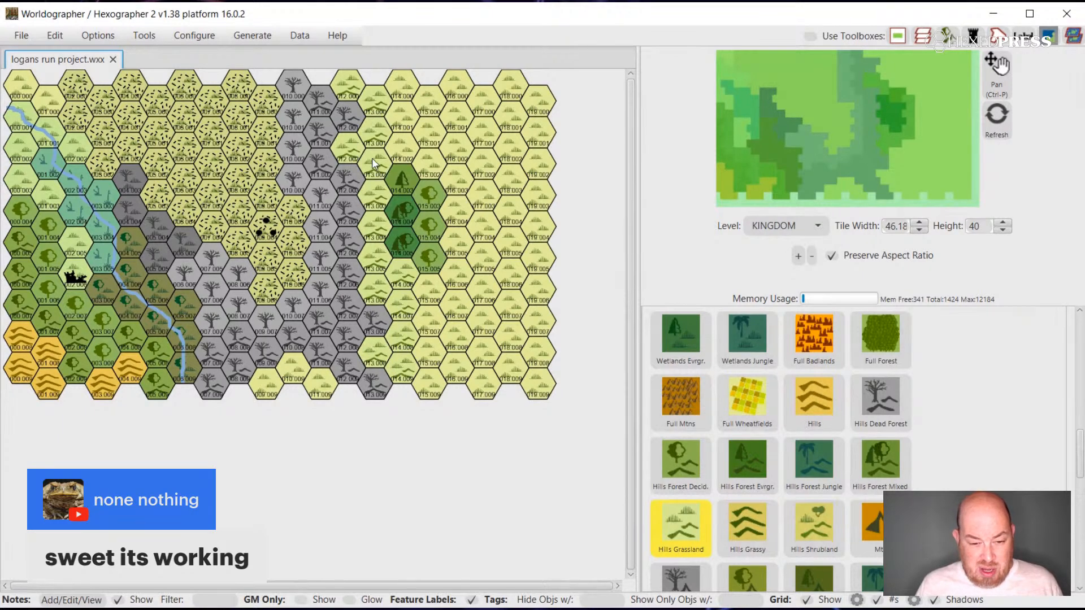
click(398, 212)
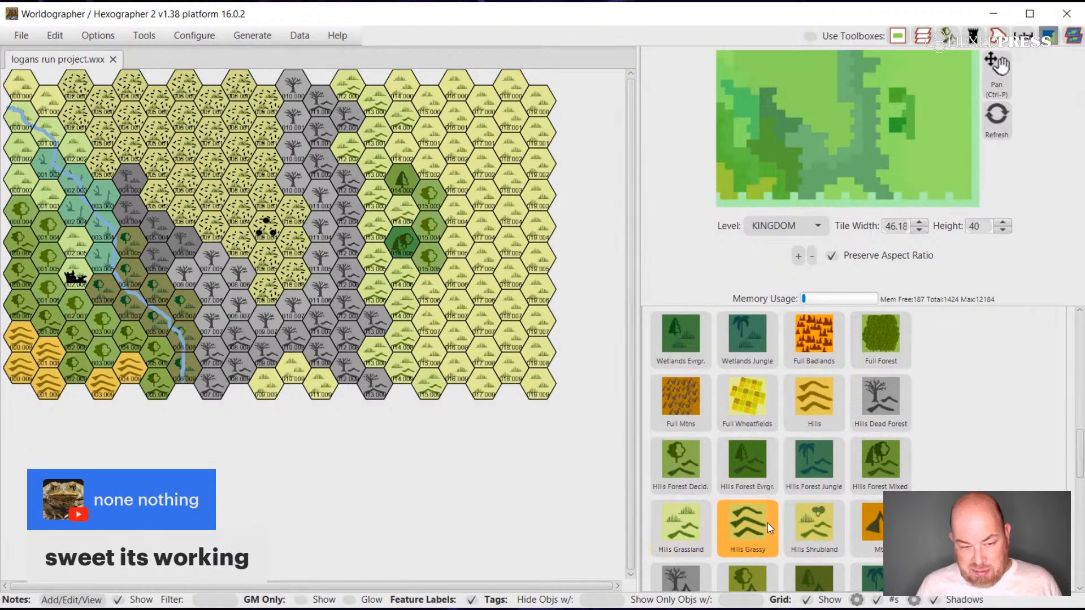
Repaint the strip east of the dead-forest belt with Hills Grassy and line its eastern side with Hills Grassland from north to south.
click(746, 525)
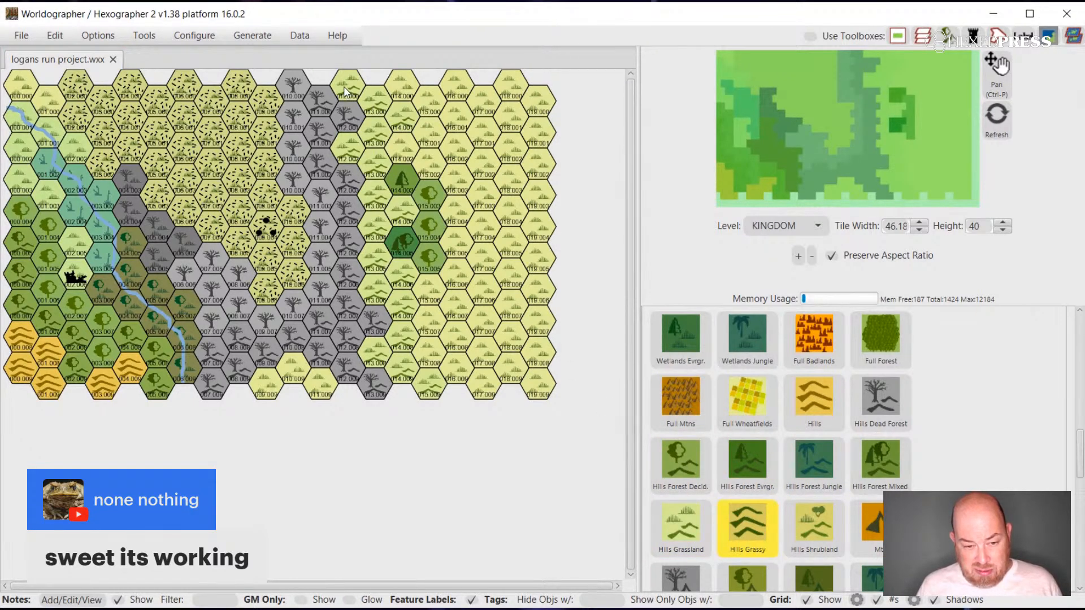
mouse_move(370, 106)
mouse_down()
mouse_move(354, 151)
mouse_move(376, 184)
mouse_move(376, 270)
mouse_move(400, 315)
mouse_move(387, 360)
mouse_move(419, 395)
mouse_move(404, 371)
mouse_up()
click(371, 353)
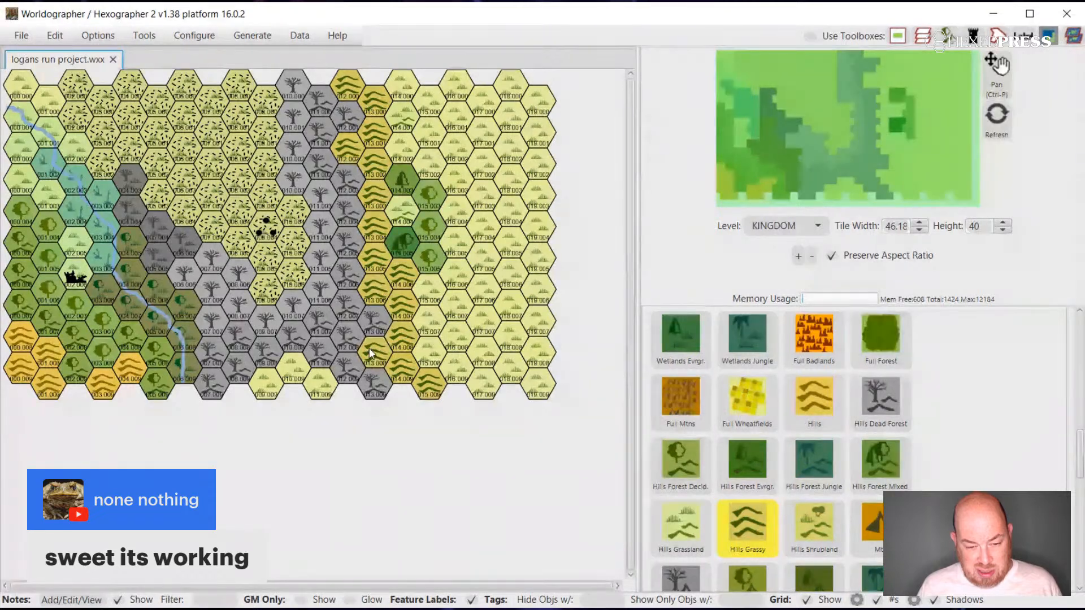
click(430, 289)
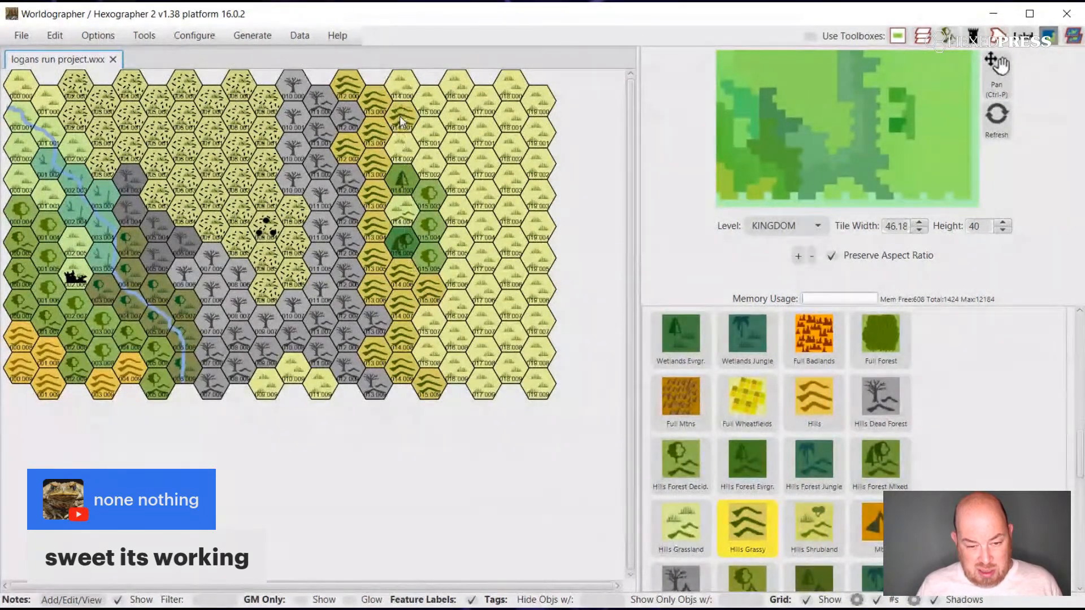
click(680, 525)
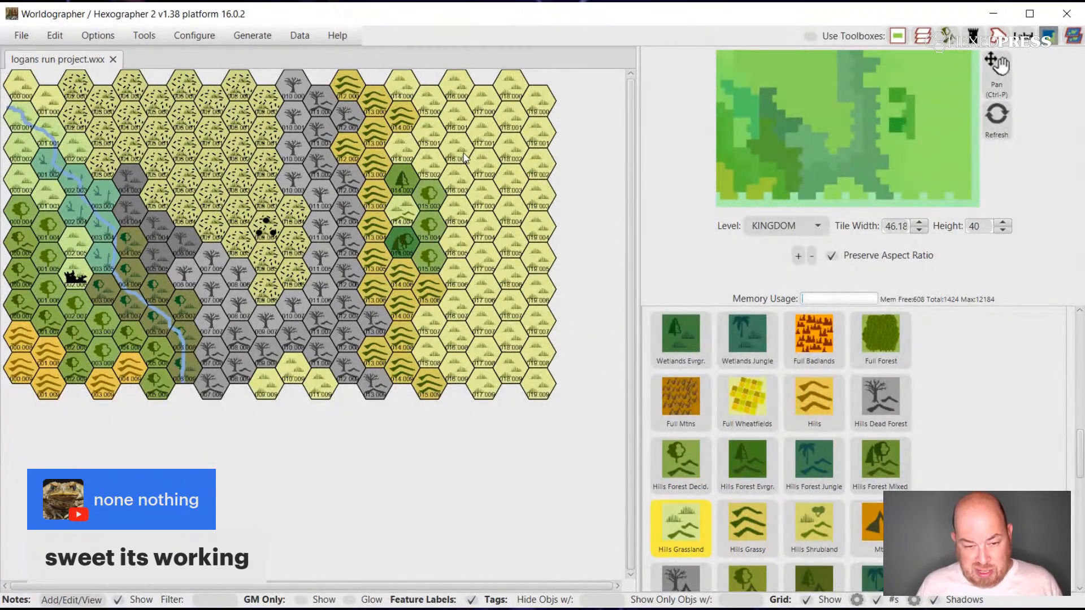
mouse_move(403, 85)
mouse_down()
mouse_move(437, 117)
mouse_move(404, 157)
mouse_move(414, 247)
mouse_move(452, 270)
mouse_move(457, 294)
mouse_move(436, 350)
mouse_up()
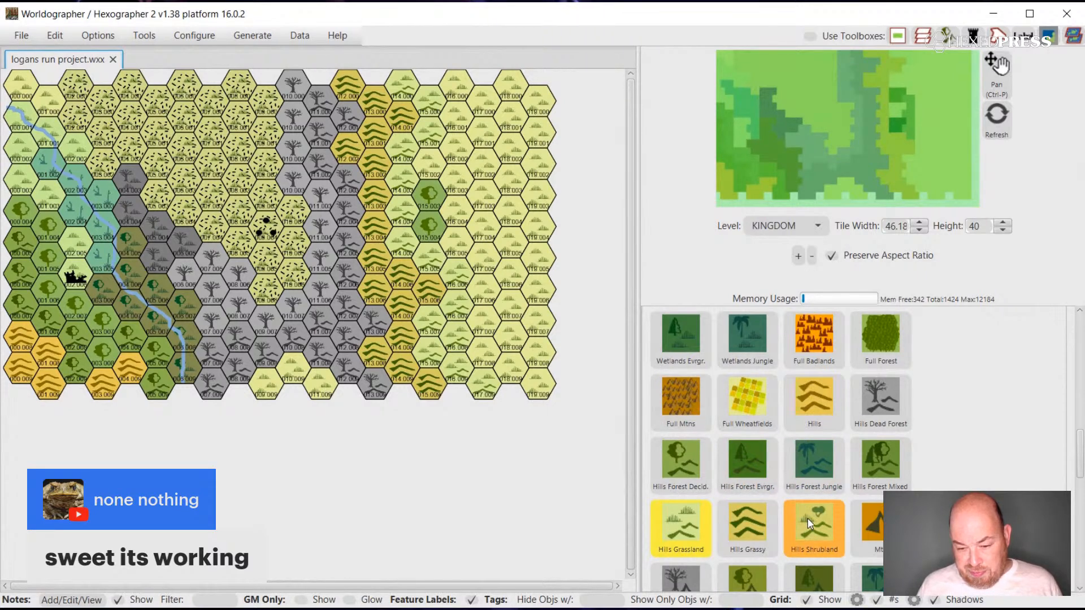
Paint a southeast-running band of Hills Forest Decid. hexes east of the grassland hills, joining the remaining forest hexes.
scroll(808, 508, down, 2)
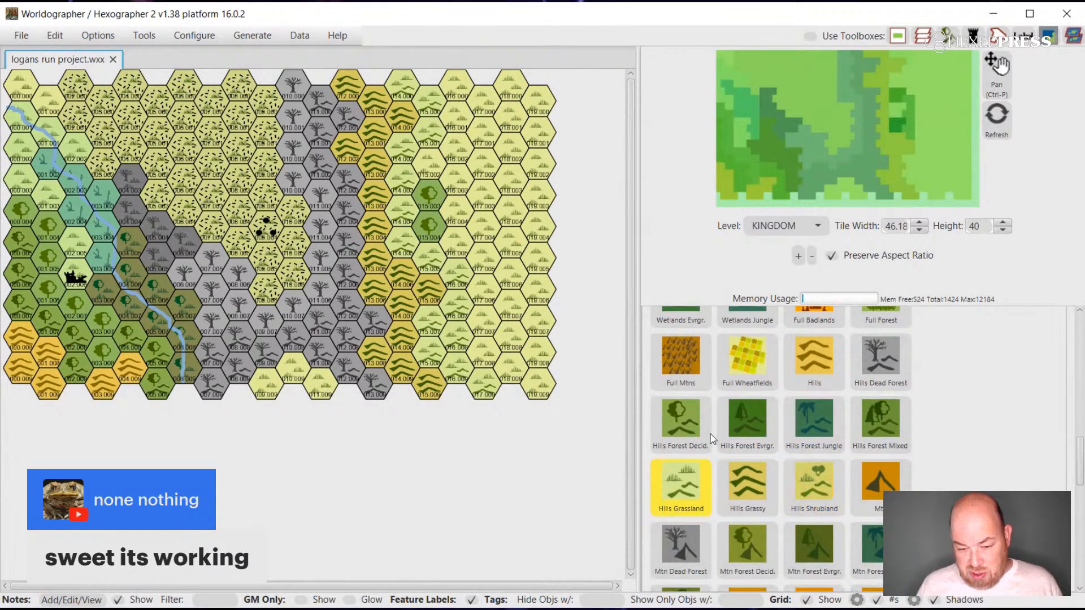
click(689, 412)
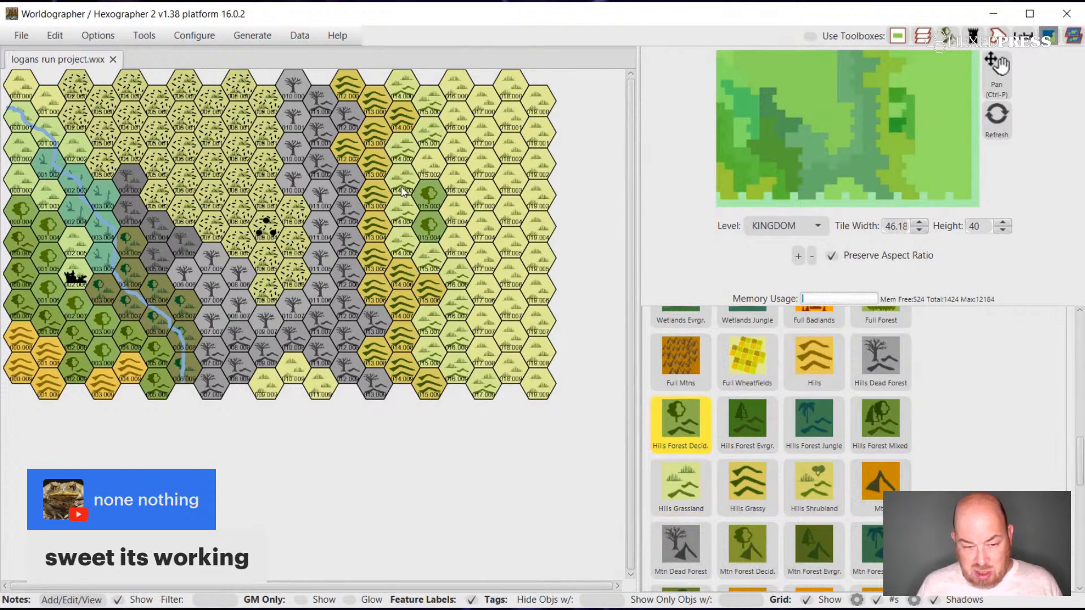
click(450, 151)
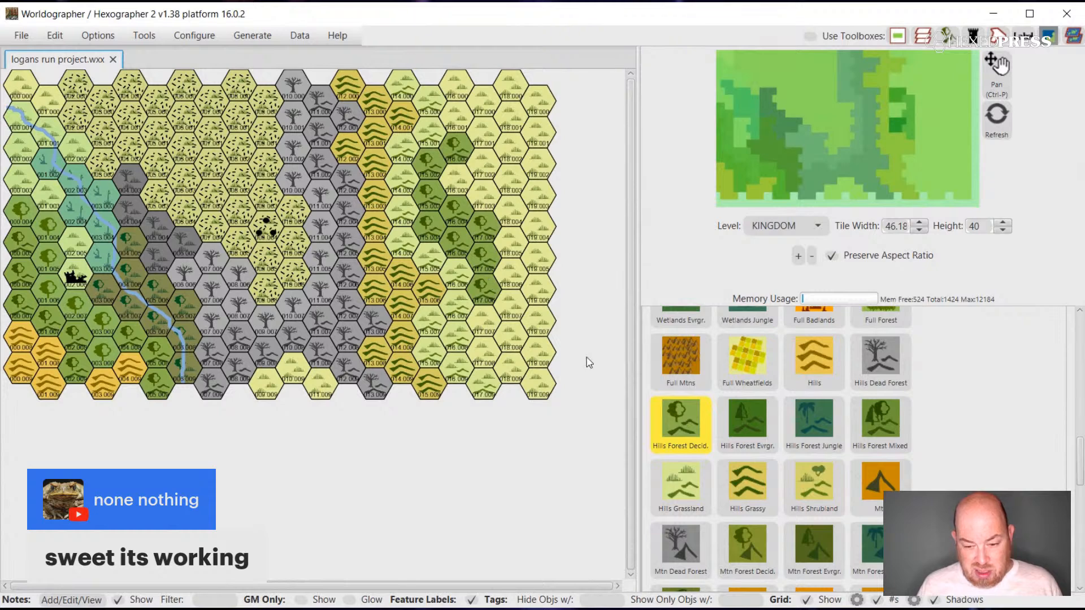
Fill the area east of the hilly forest band with Forest Decid. Hvy hexes, running southeast to the map's eastern edge.
scroll(784, 446, down, 4)
scroll(784, 446, up, 10)
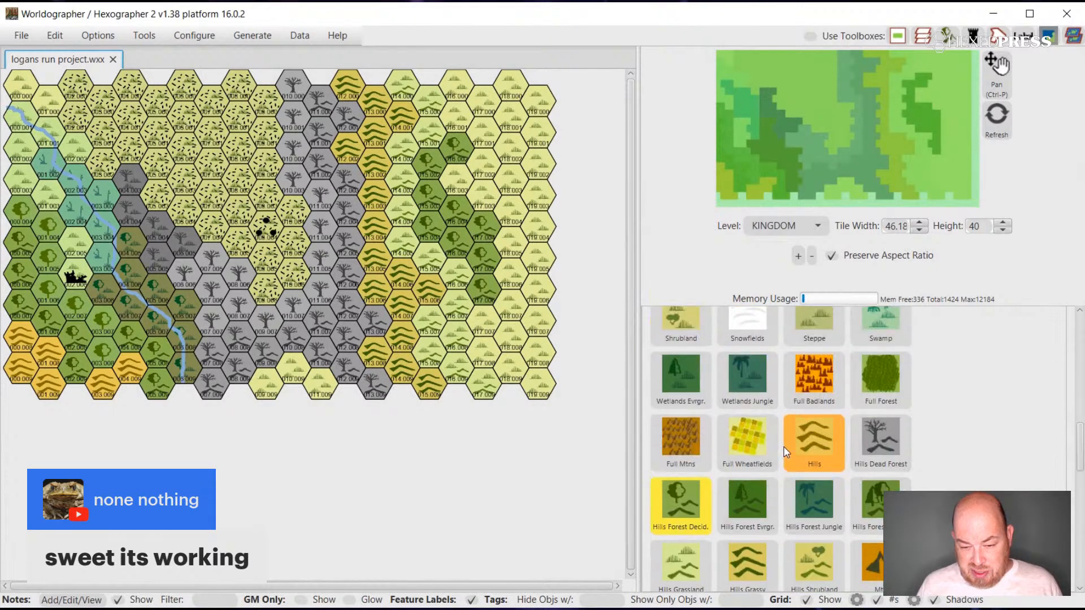
scroll(784, 446, up, 3)
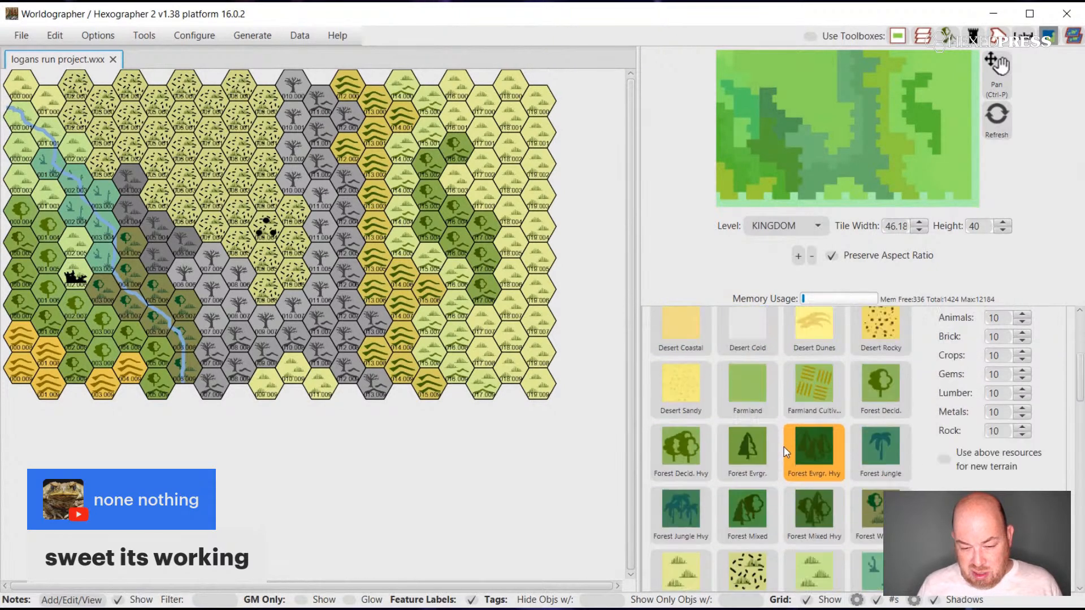
click(684, 460)
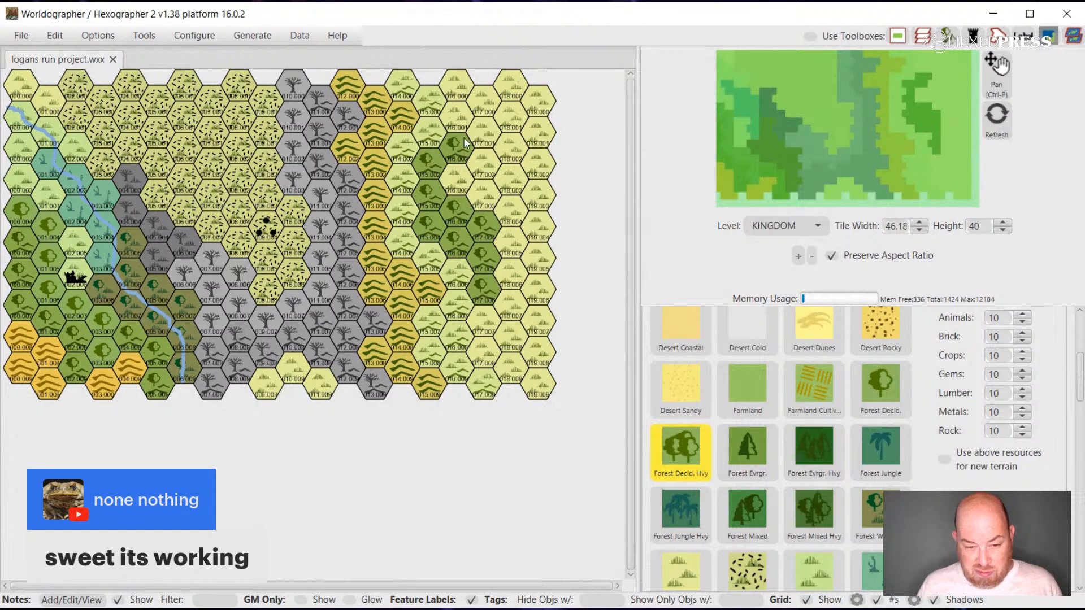
mouse_move(465, 116)
mouse_down()
mouse_move(483, 164)
mouse_move(478, 188)
mouse_up()
mouse_move(471, 180)
mouse_down()
mouse_move(511, 214)
mouse_move(518, 257)
mouse_move(531, 257)
mouse_up()
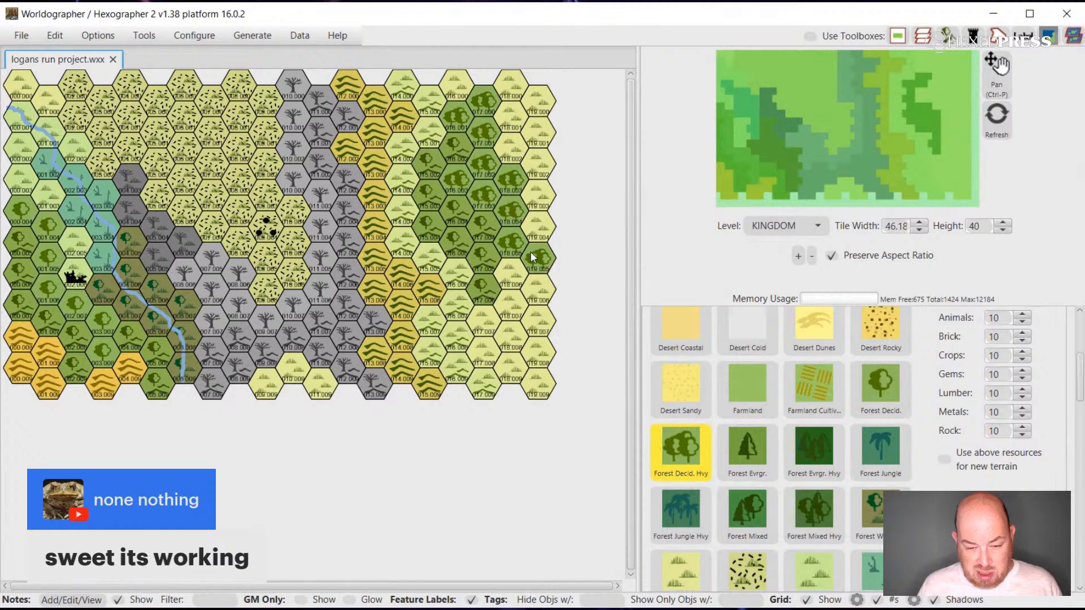
Paint Forest Decid. hexes along the eastern side of the heavy forest, from the north edge down the eastern border.
click(873, 389)
click(509, 92)
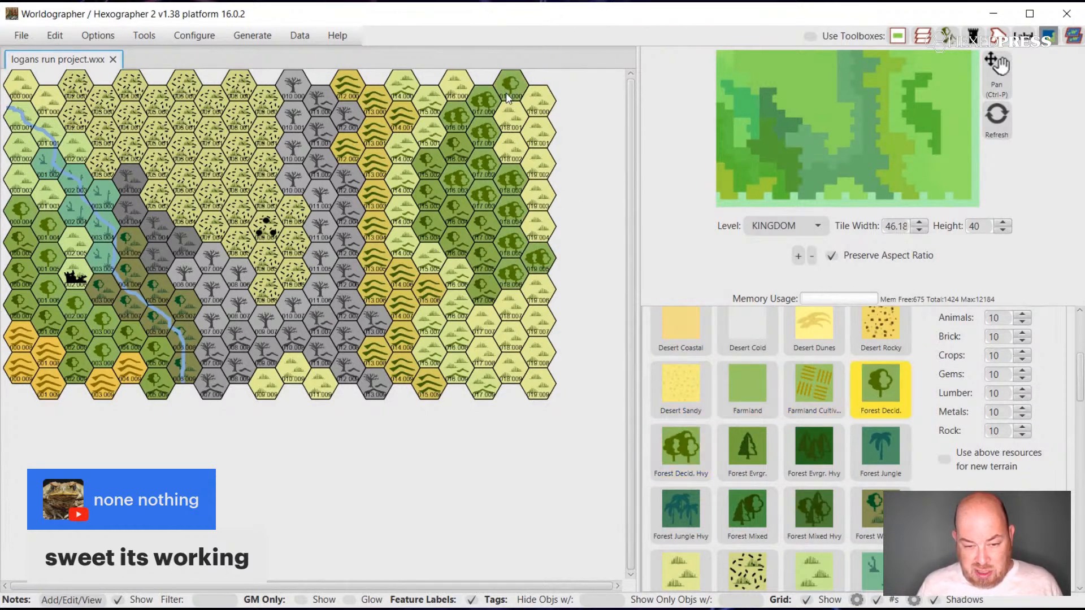
click(508, 125)
click(506, 146)
click(536, 172)
click(544, 195)
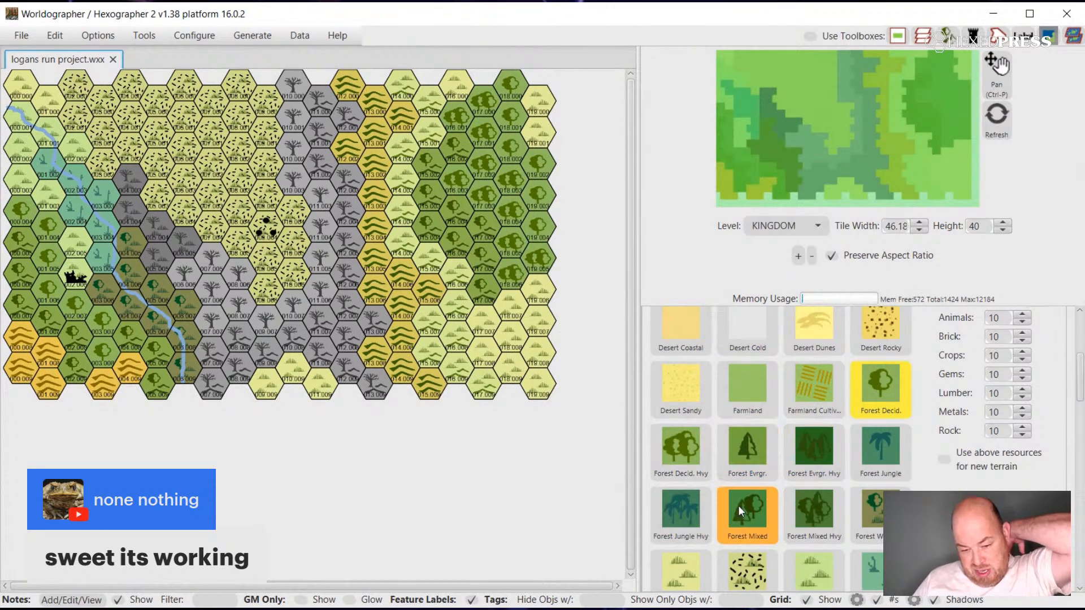
Paint Grazing Land over the plain grassland hexes around the eastern forest, including the map's southeast corner.
scroll(739, 507, down, 3)
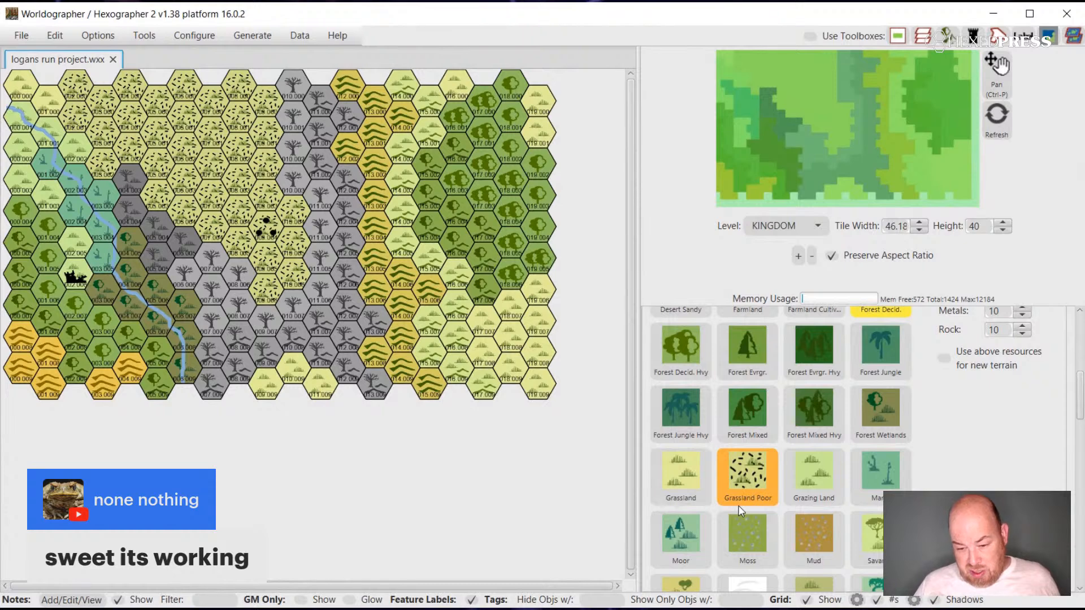
click(683, 475)
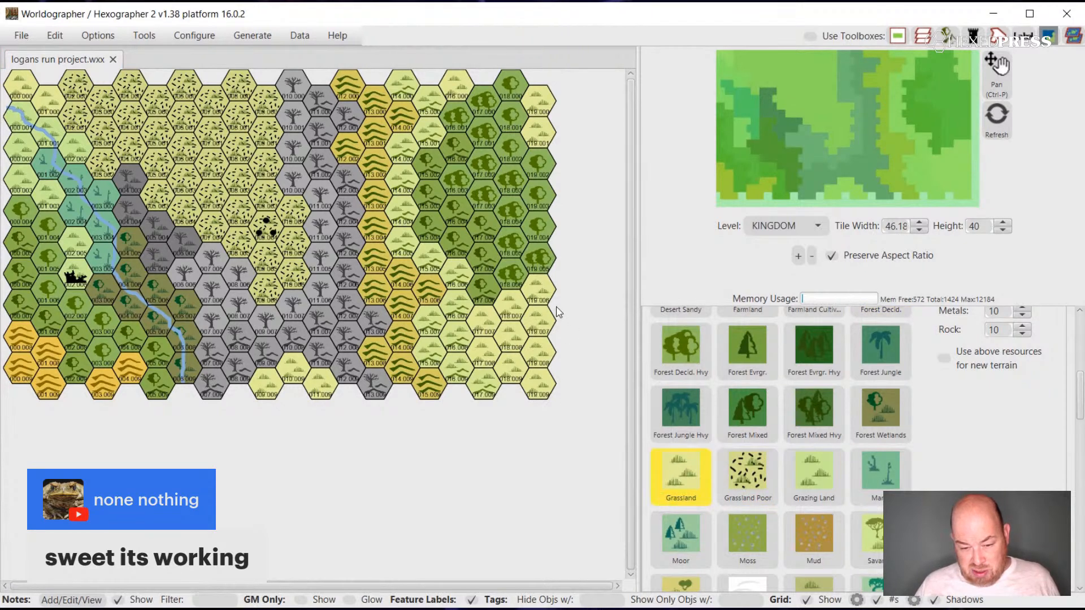
click(800, 452)
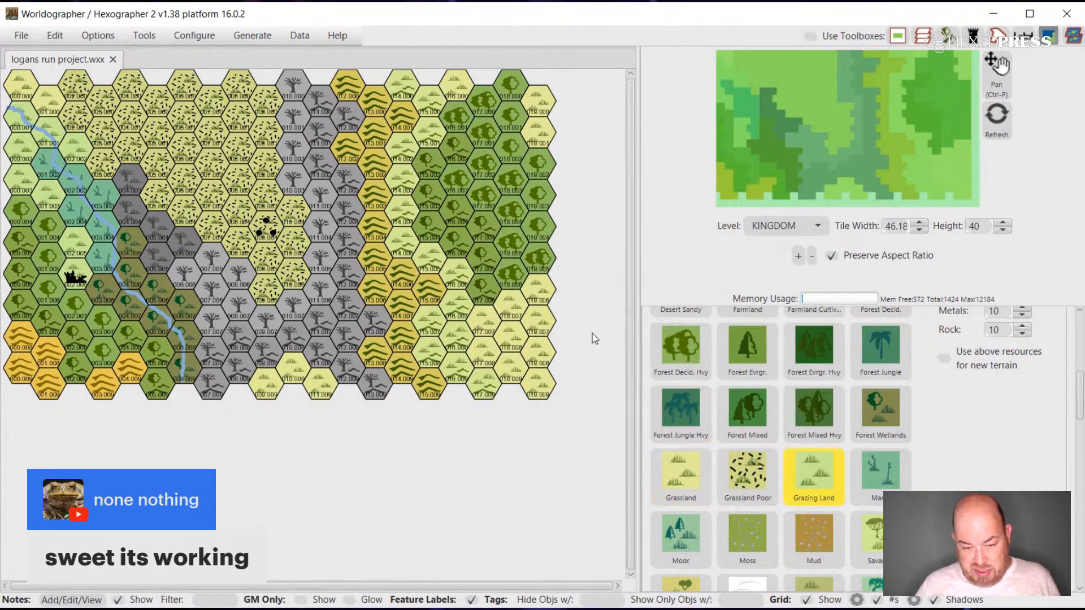
mouse_move(549, 294)
mouse_down()
mouse_move(492, 322)
mouse_move(489, 350)
mouse_move(501, 363)
mouse_move(526, 347)
mouse_move(543, 391)
mouse_up()
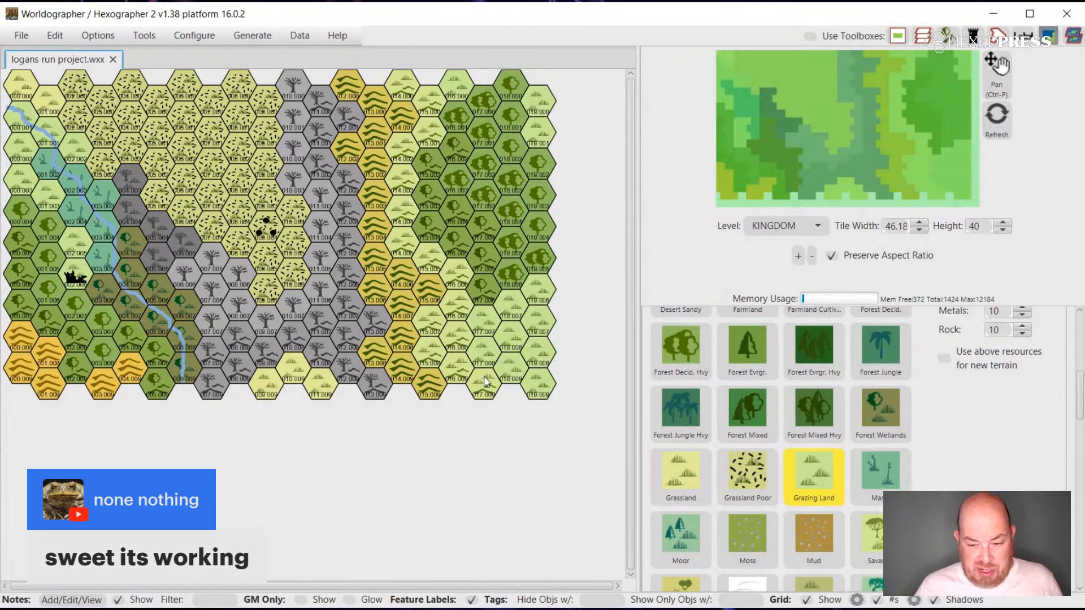
Place a Settlement City Ruined feature on the grassland hex at the map's northwestern edge, west of the river.
scroll(1039, 436, up, 5)
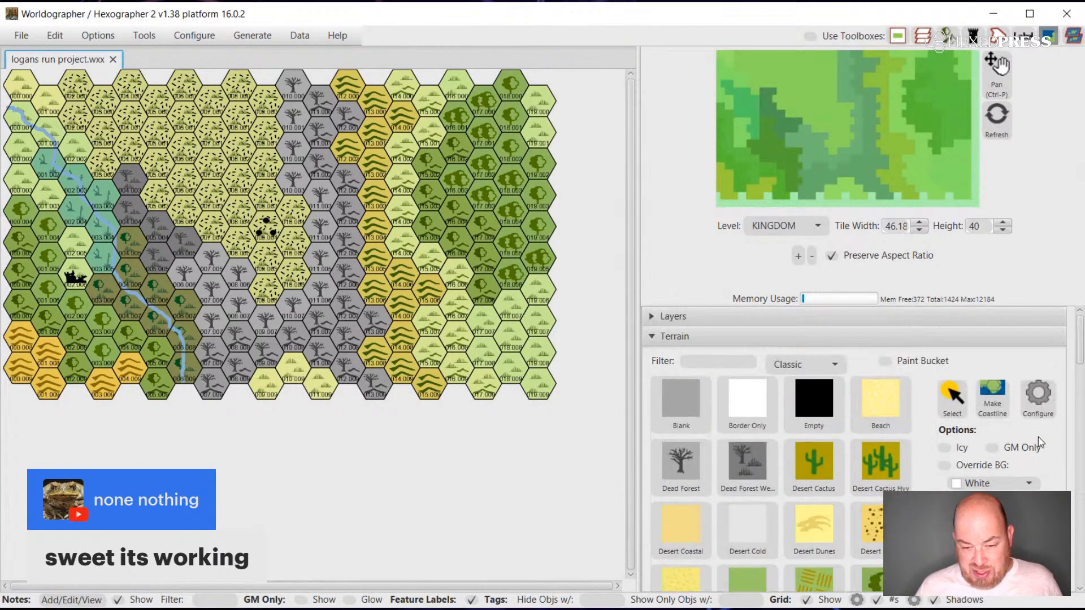
click(649, 338)
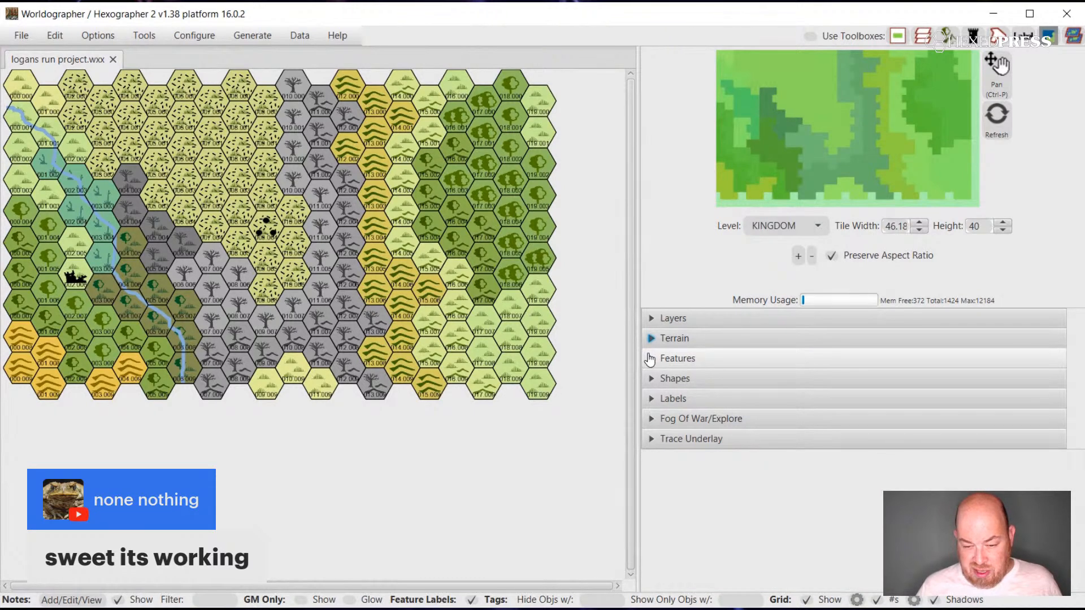
click(651, 359)
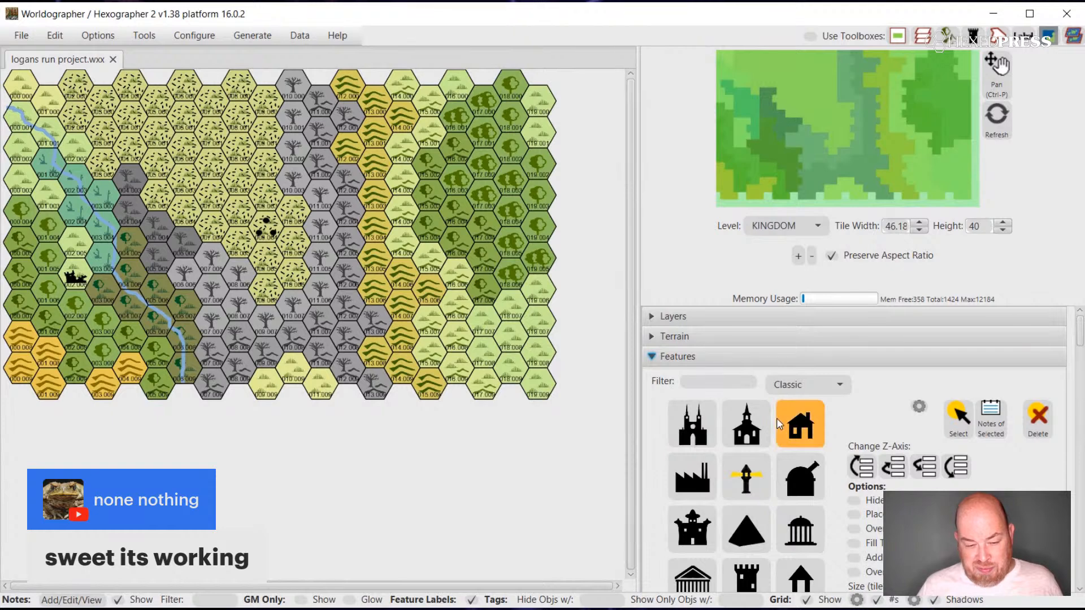
scroll(776, 417, down, 2)
scroll(776, 417, down, 6)
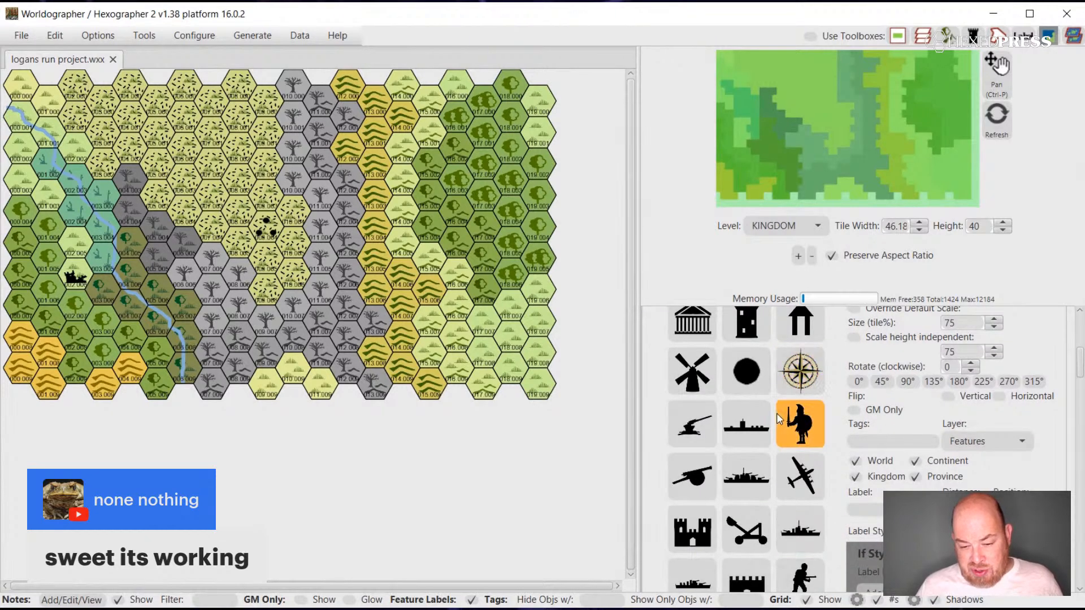
scroll(777, 417, down, 4)
scroll(777, 416, up, 12)
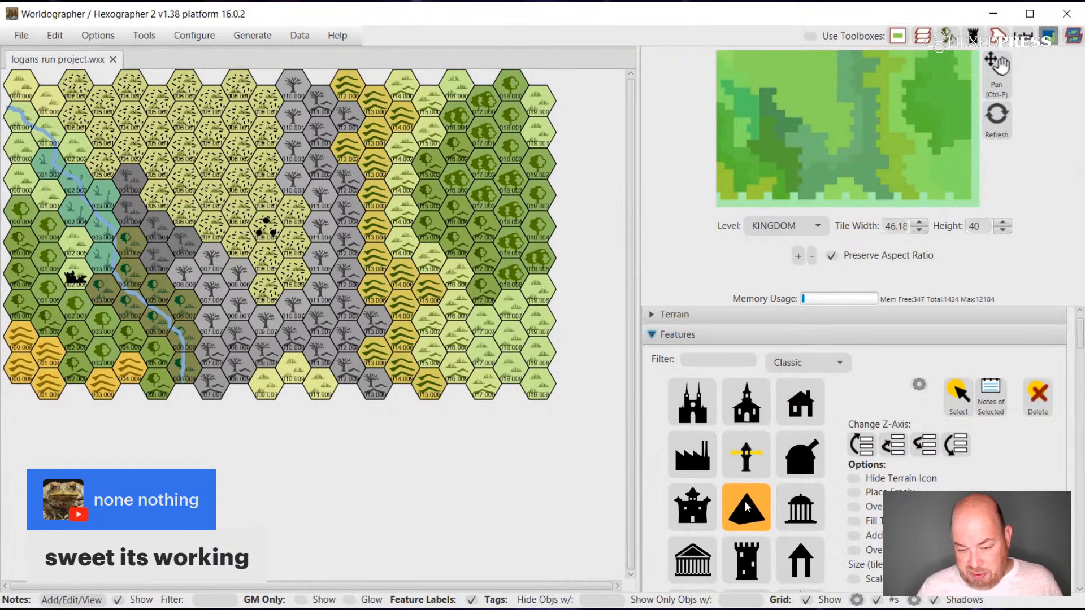
scroll(747, 507, down, 1)
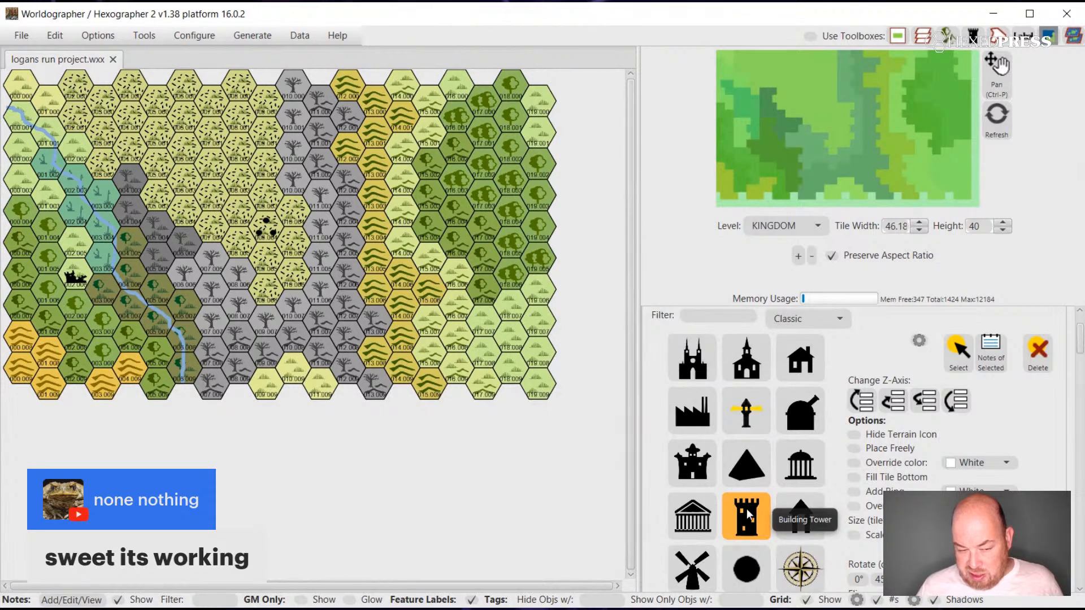
scroll(743, 517, down, 5)
scroll(742, 518, down, 10)
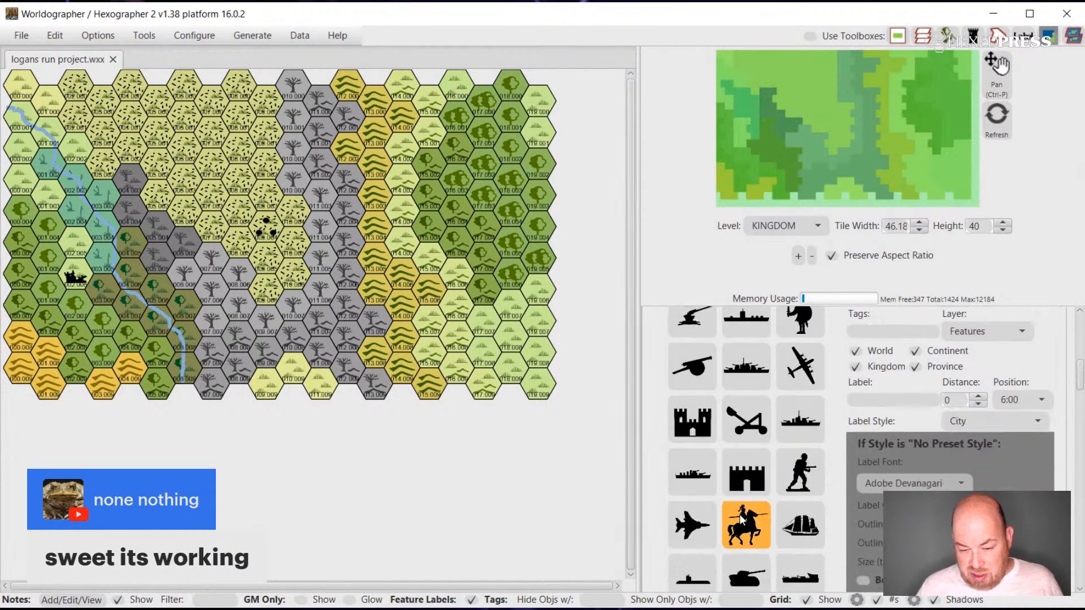
scroll(743, 519, down, 10)
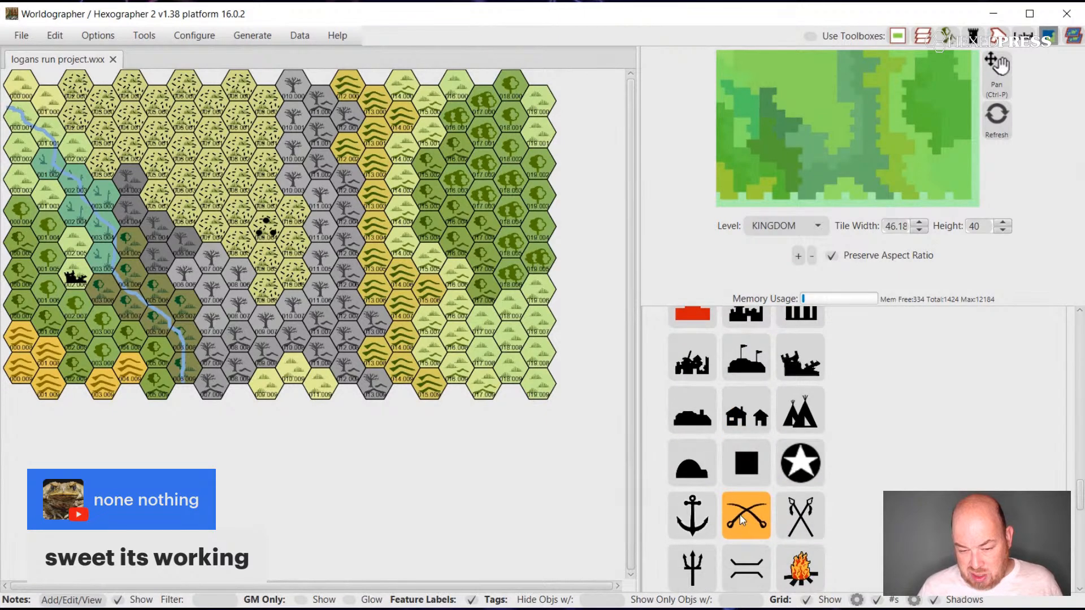
click(687, 366)
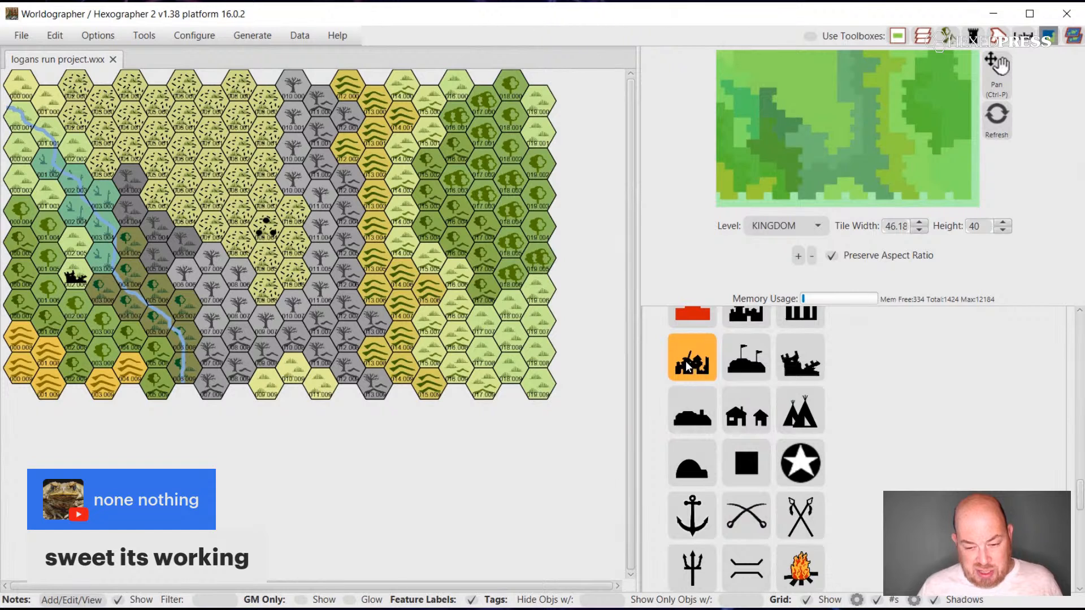
click(72, 277)
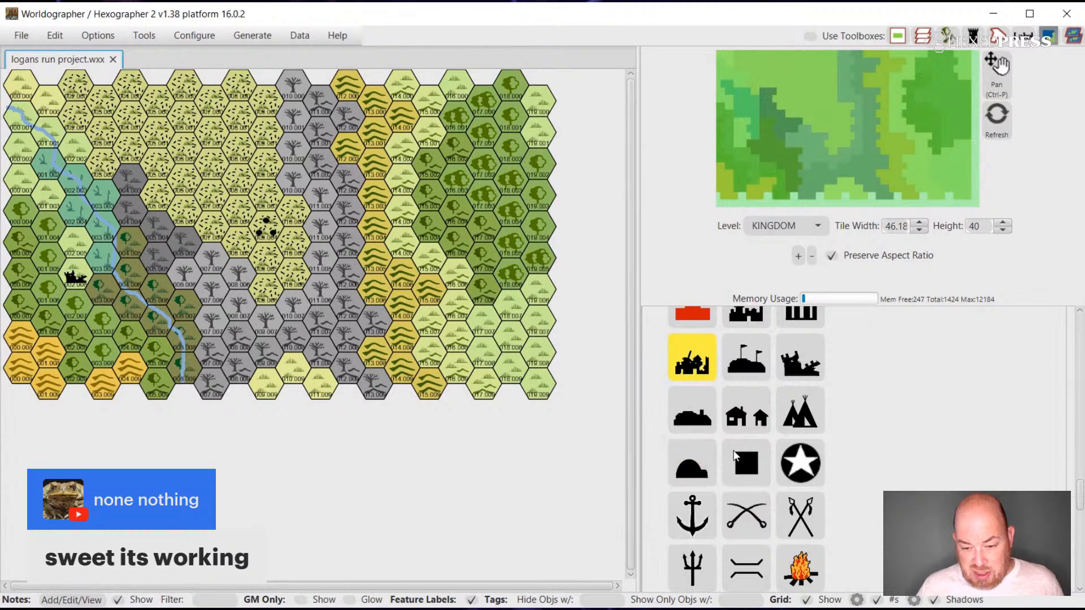
scroll(991, 454, up, 2)
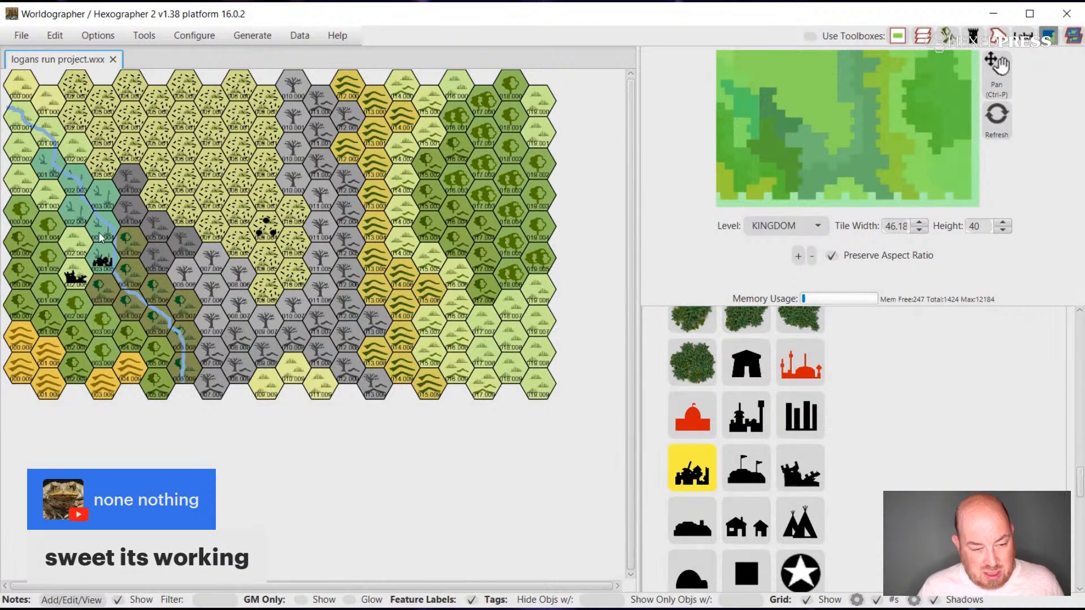
click(25, 153)
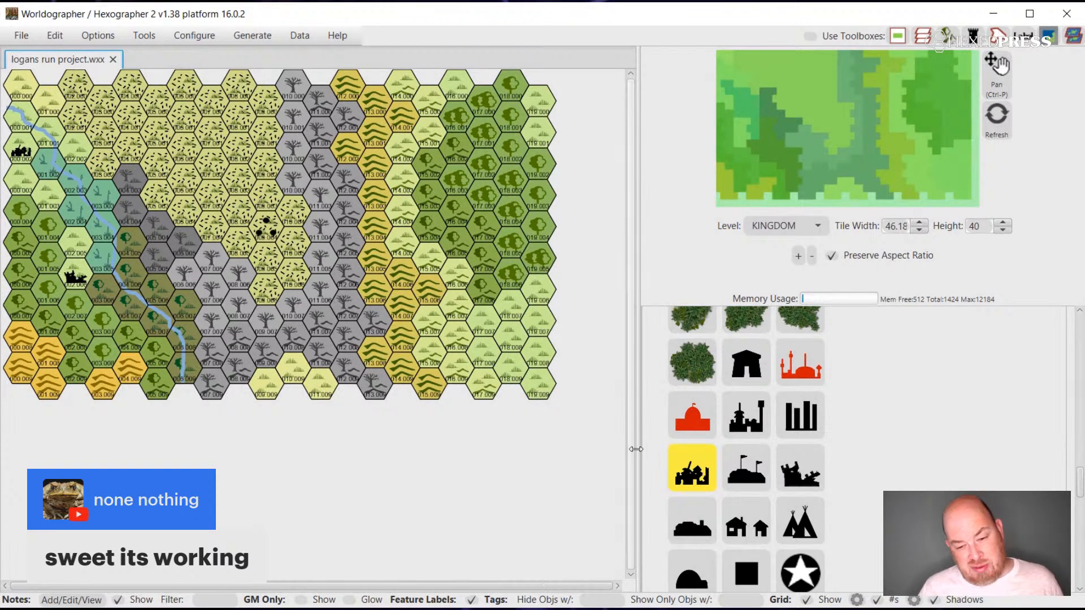
Place the tepee settlement feature on a grazing land hex in the southeast, below the eastern forest.
scroll(903, 481, down, 1)
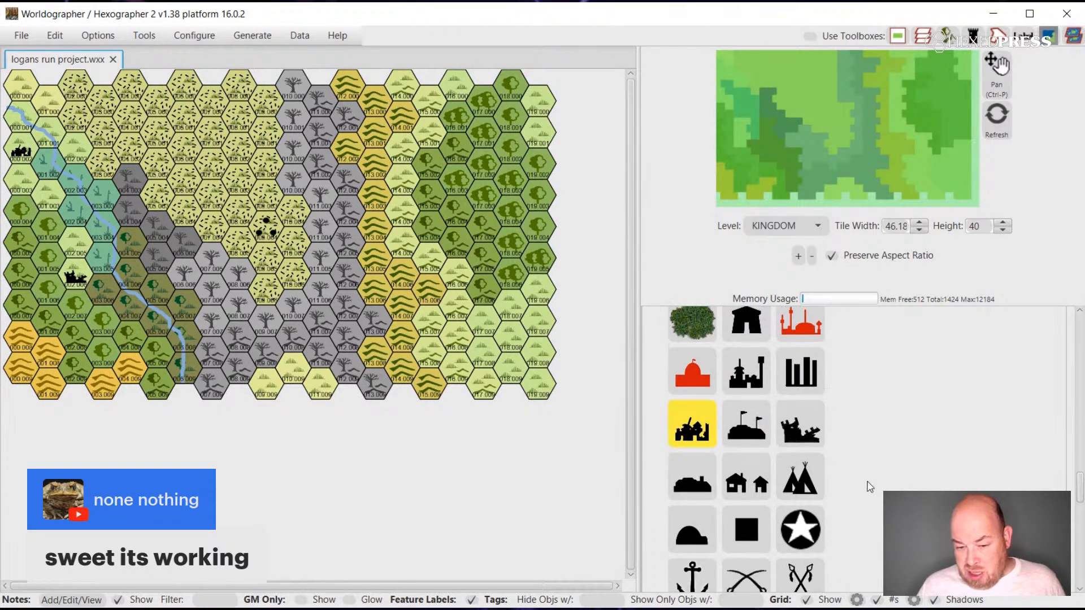
click(794, 473)
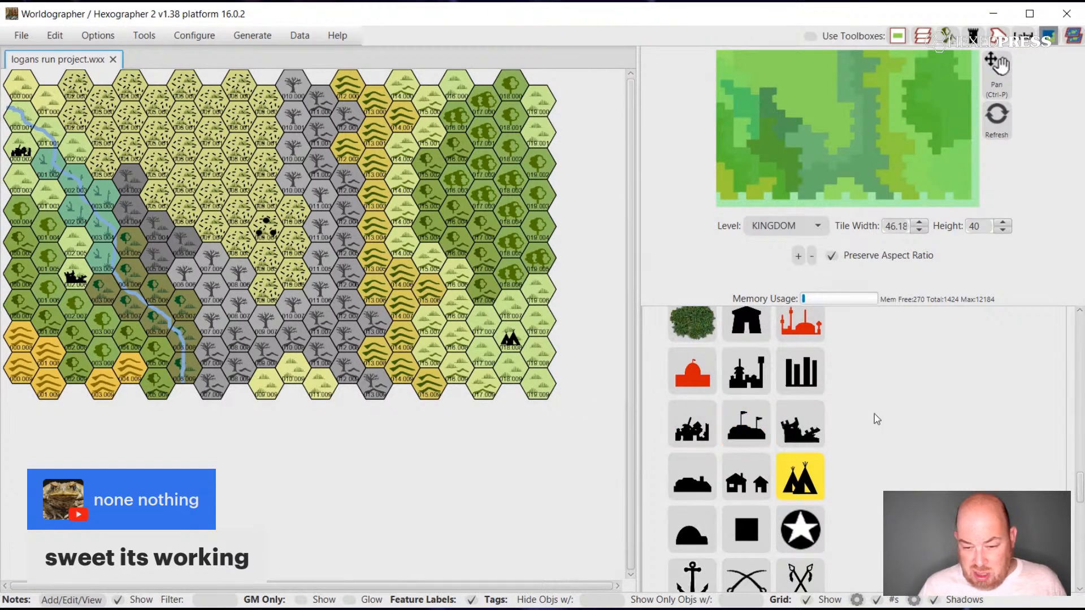
Look through the Classic feature symbols for further ones suited to the map.
scroll(873, 414, up, 5)
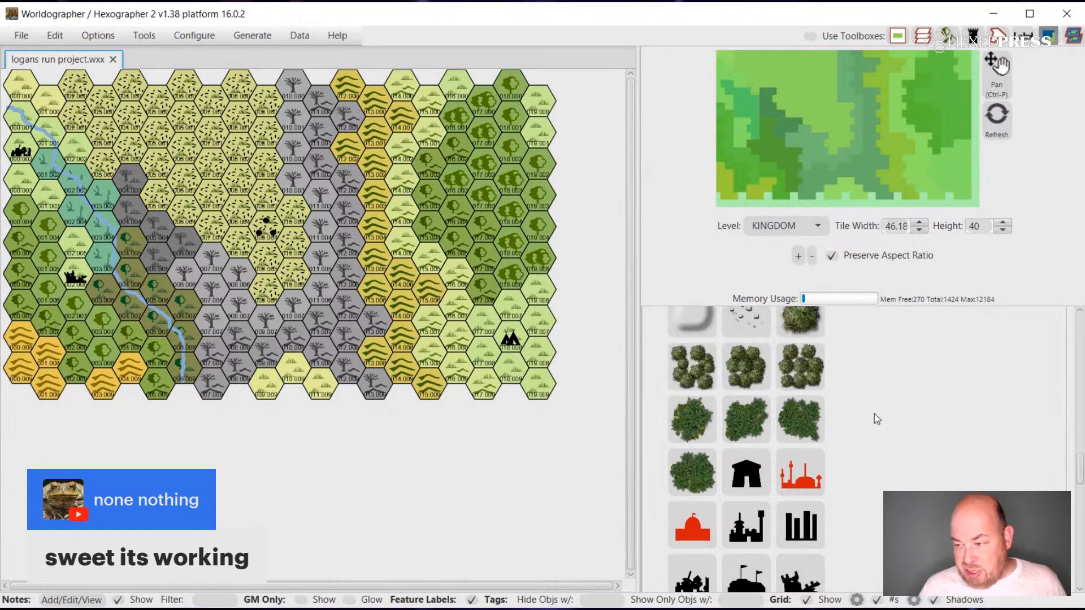
scroll(874, 414, up, 4)
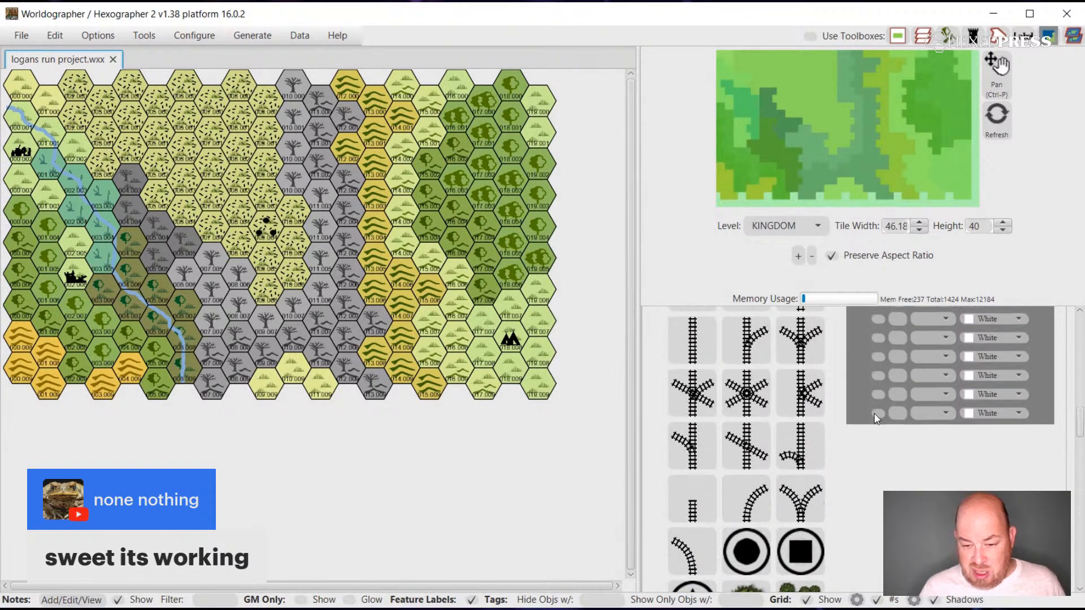
scroll(873, 413, down, 9)
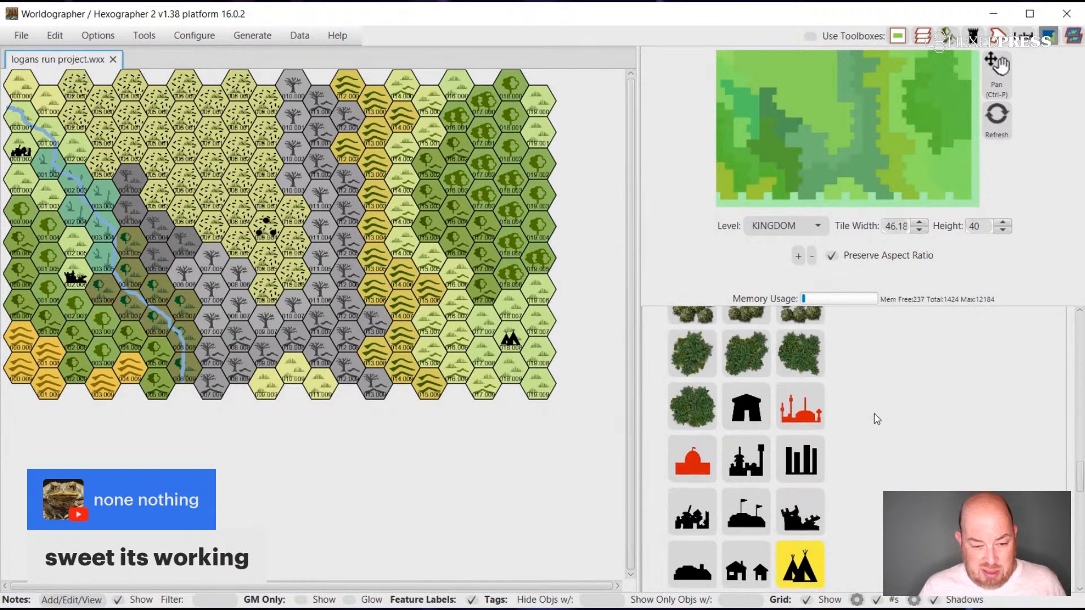
scroll(874, 413, down, 3)
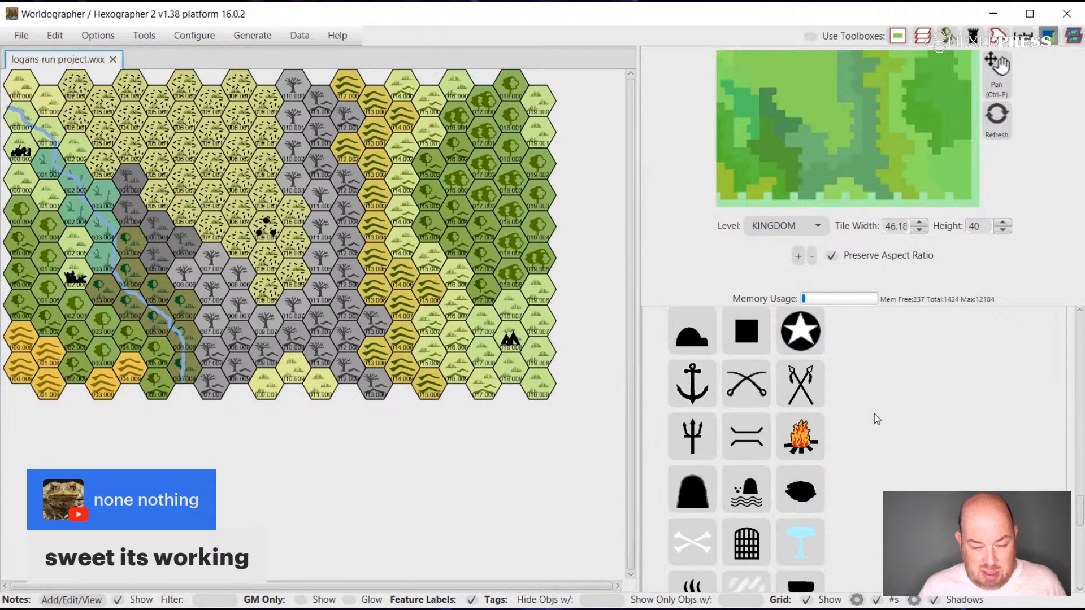
scroll(875, 417, down, 1)
scroll(874, 417, up, 8)
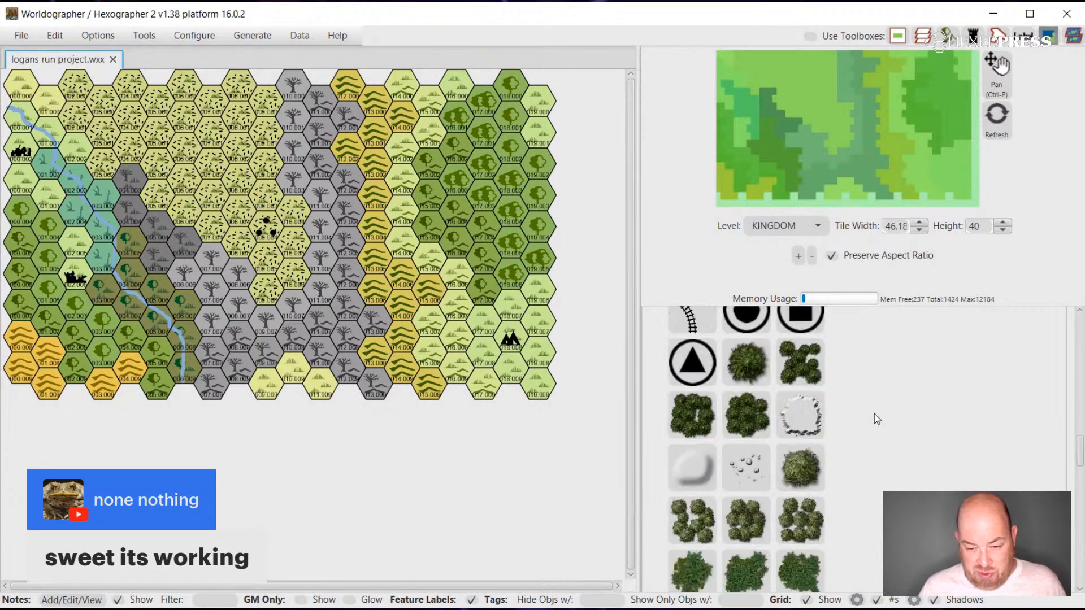
scroll(874, 418, up, 10)
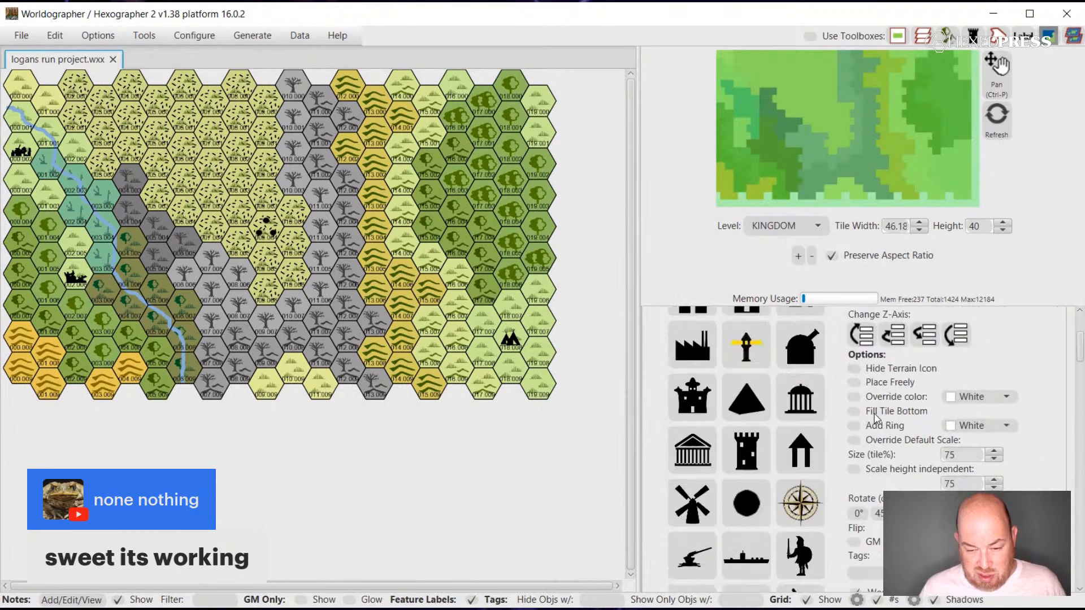
Try drawing a River curve from the eastern edge, around the west side of the tepee settlement, to the southern edge.
click(653, 356)
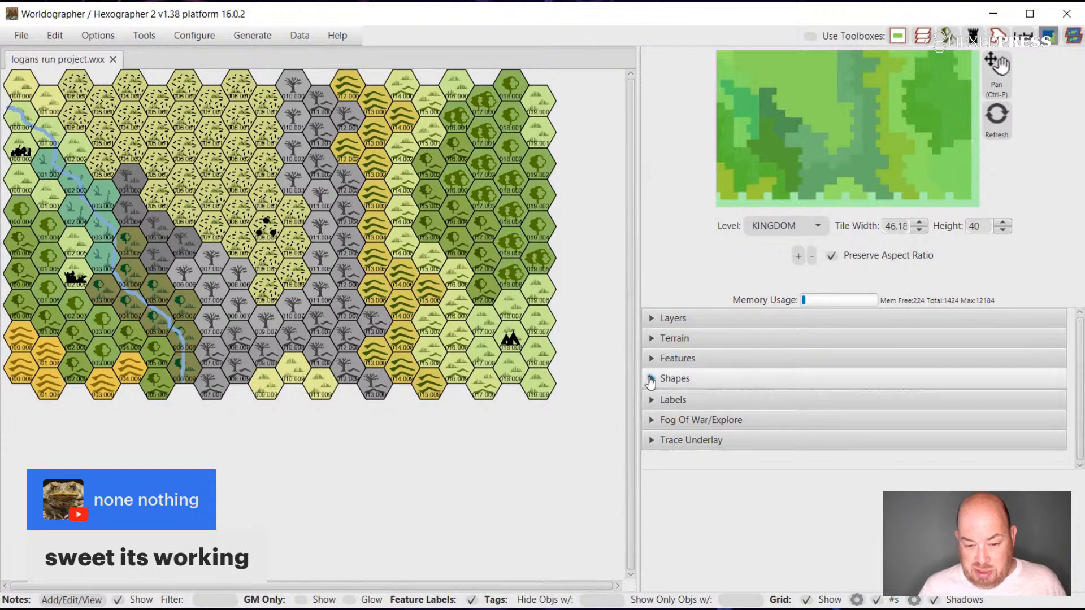
click(649, 378)
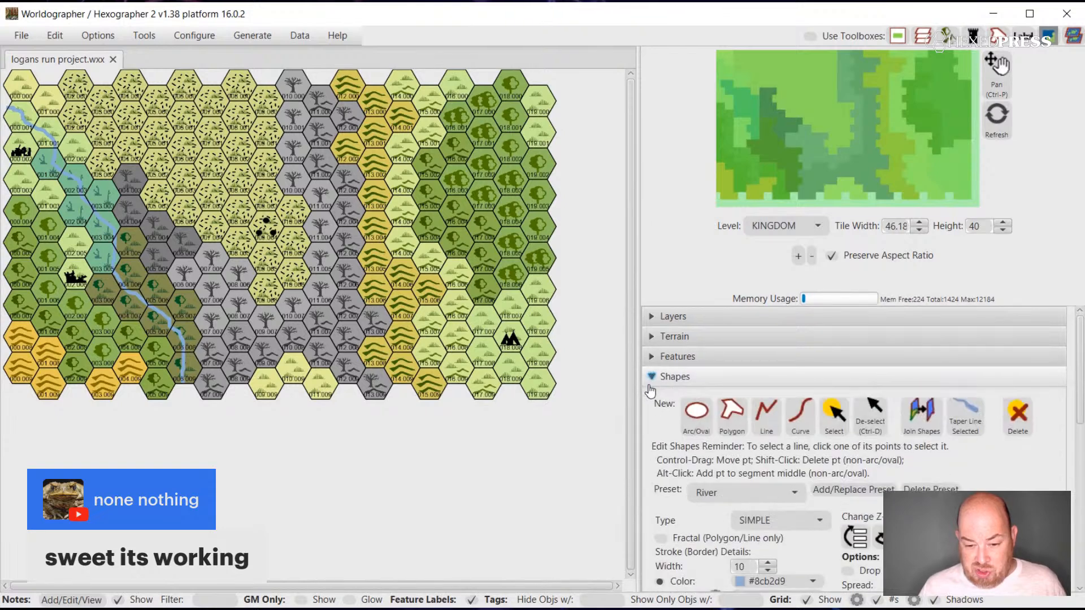
click(813, 428)
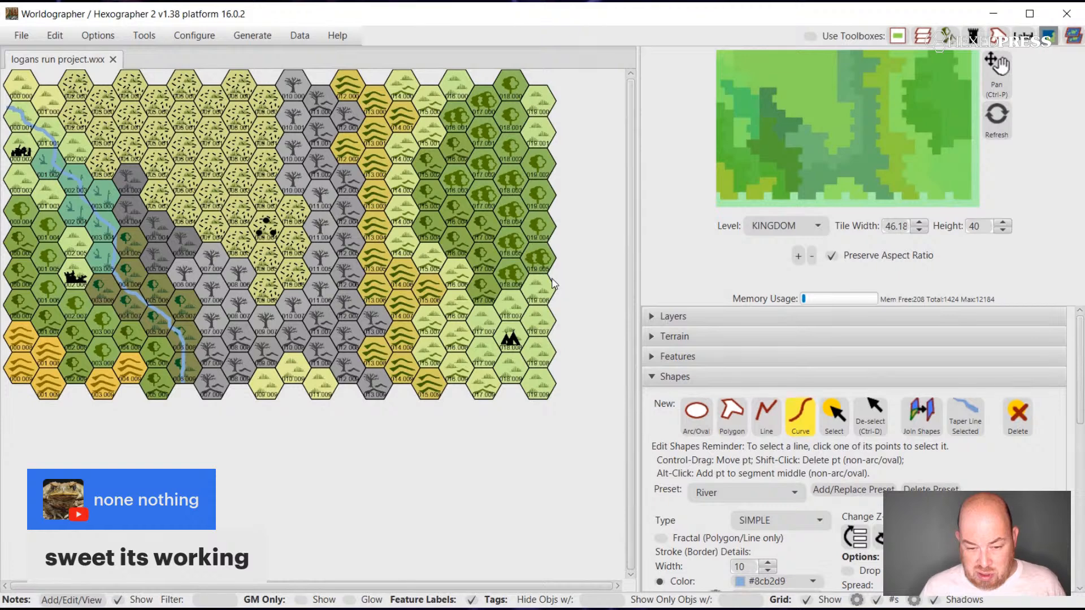
mouse_move(550, 280)
mouse_down()
mouse_move(485, 331)
mouse_move(484, 359)
mouse_move(507, 387)
mouse_up()
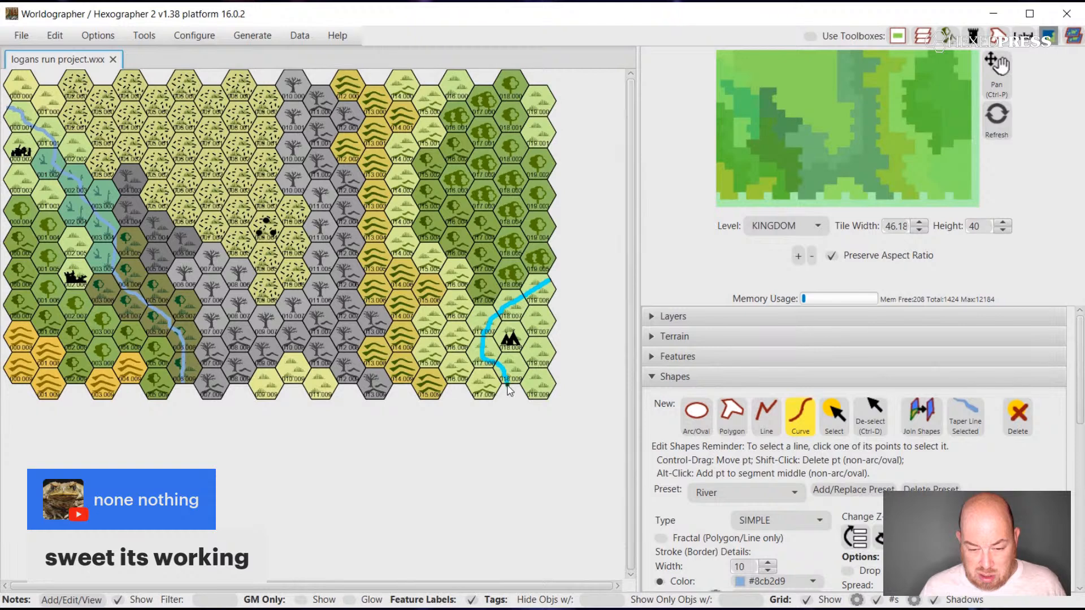
right_click(563, 473)
click(540, 472)
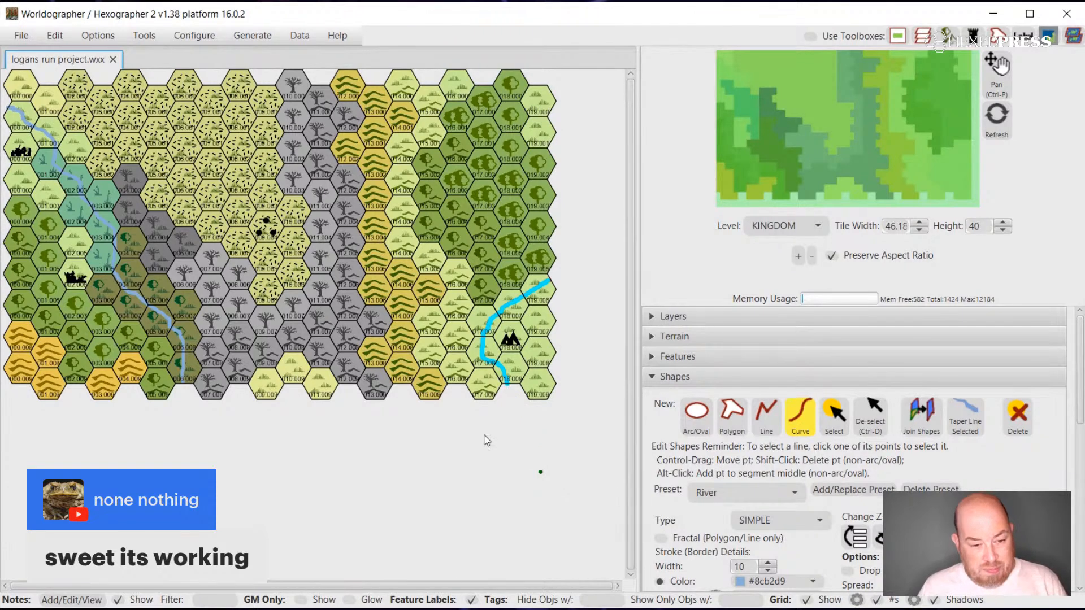
Delete the river curve around the tepee settlement in the southeast.
click(836, 418)
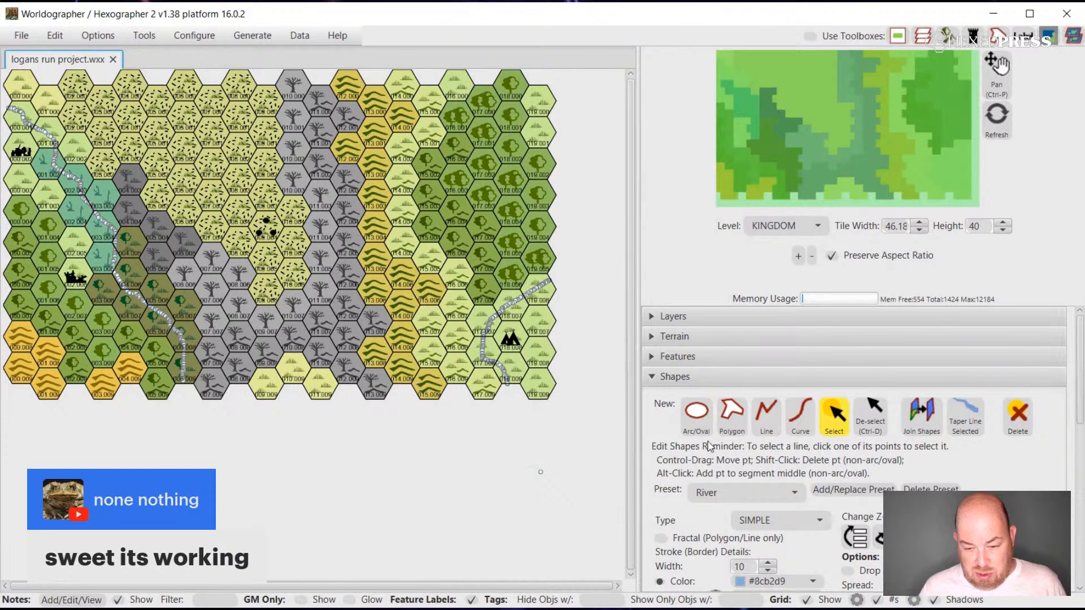
click(651, 357)
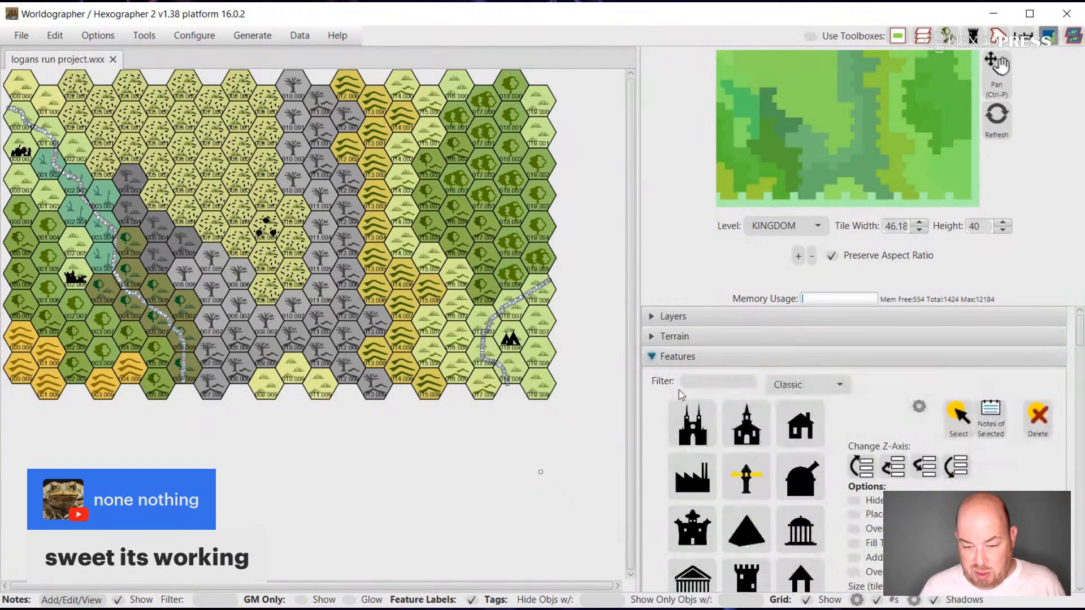
click(694, 419)
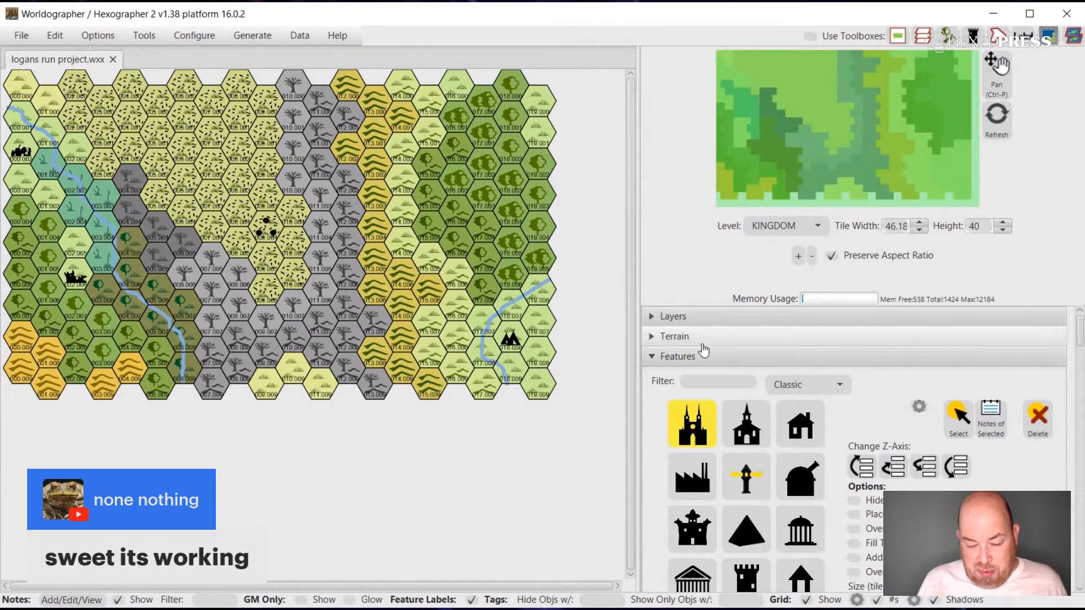
click(652, 356)
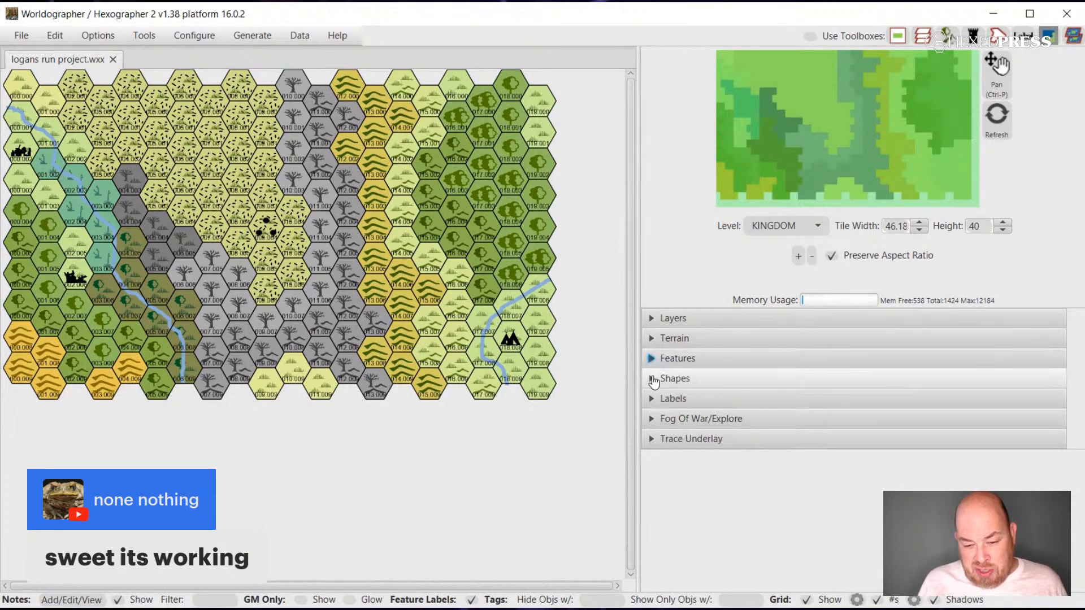
click(653, 379)
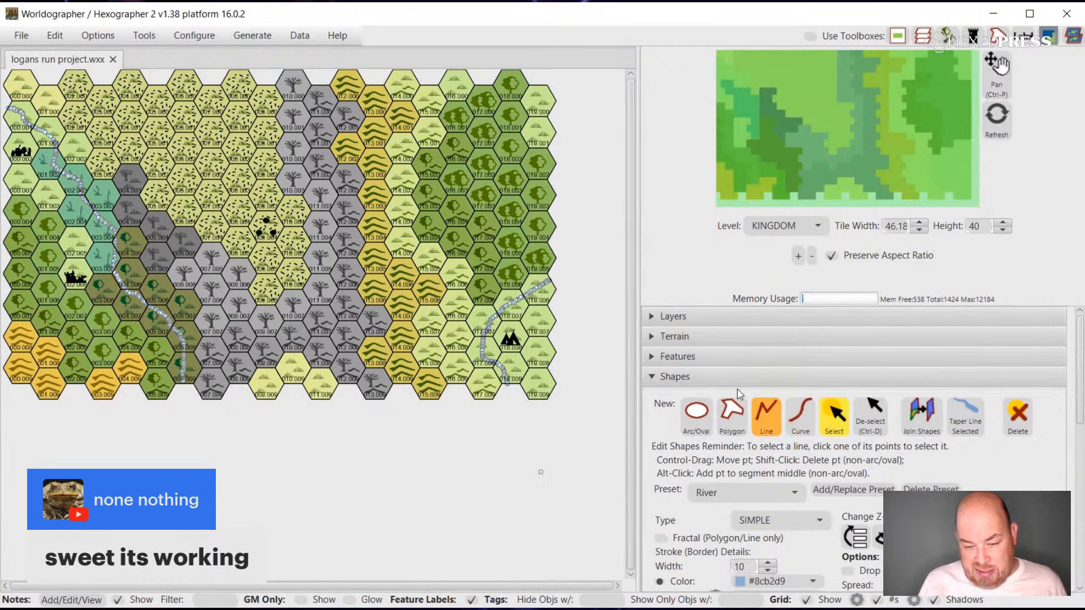
click(532, 293)
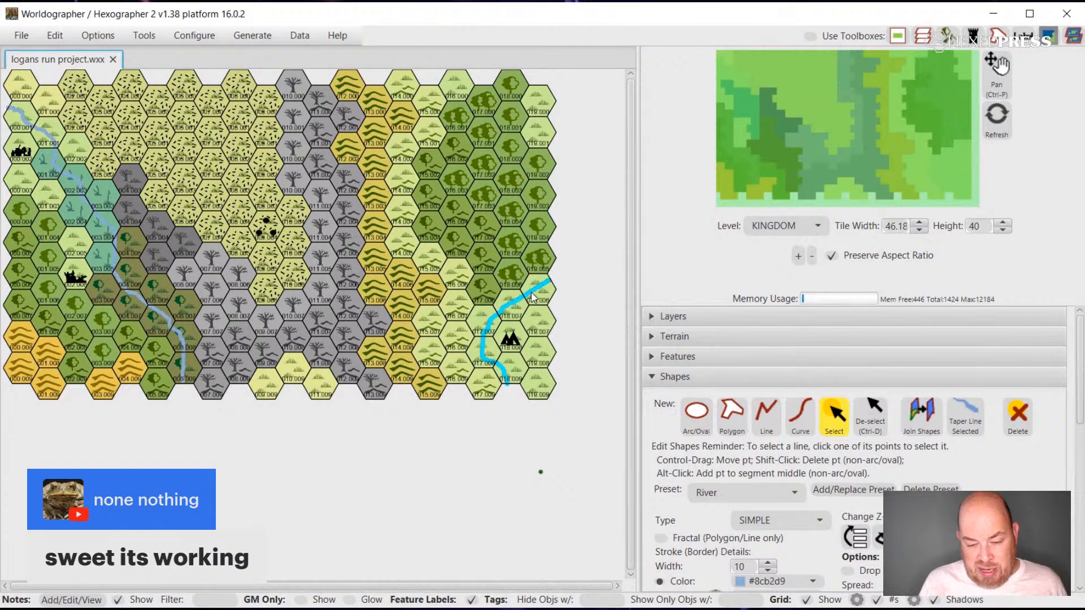
key(Delete)
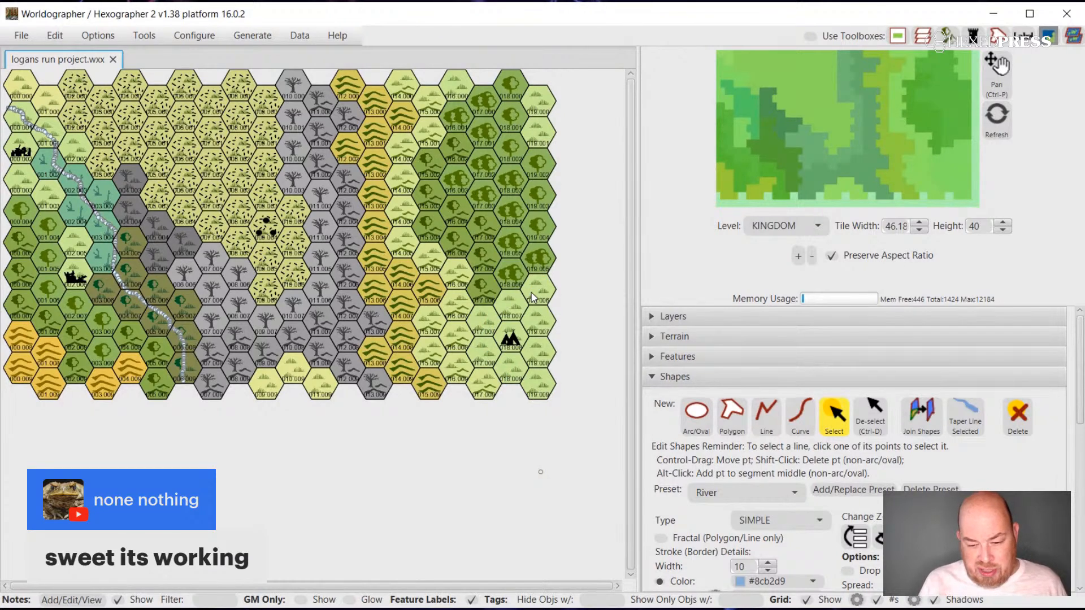
Draw a new River curve in the southeast, starting from the map's eastern edge just below the forest.
click(788, 419)
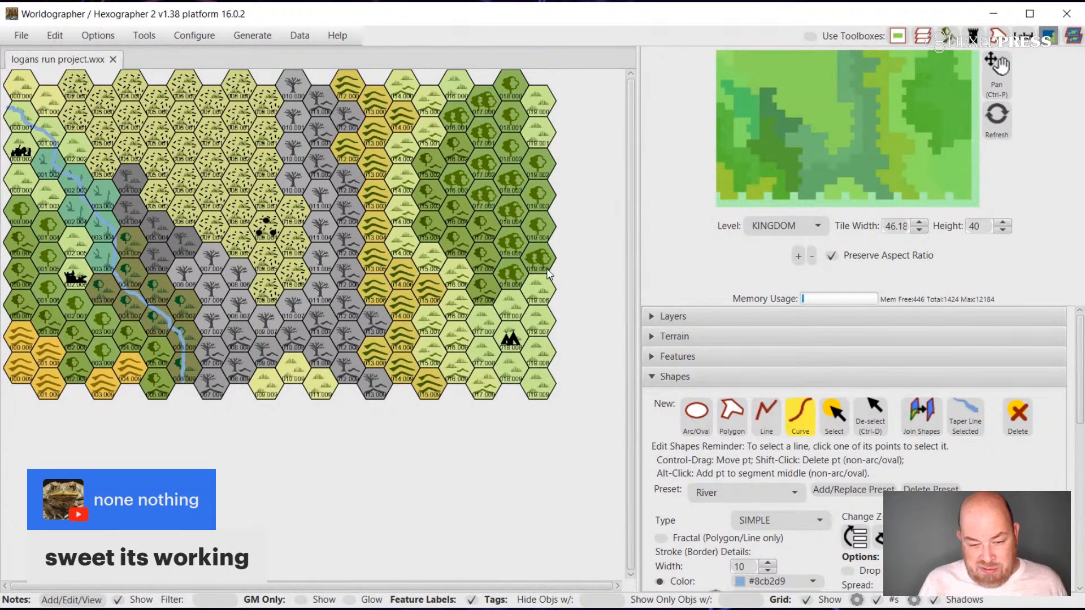
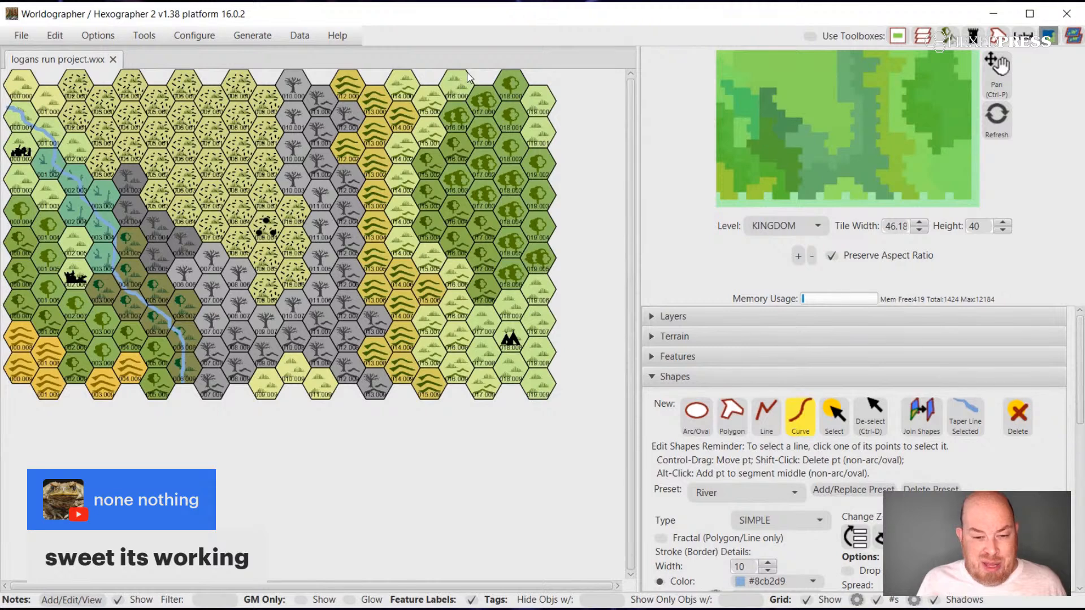
click(465, 77)
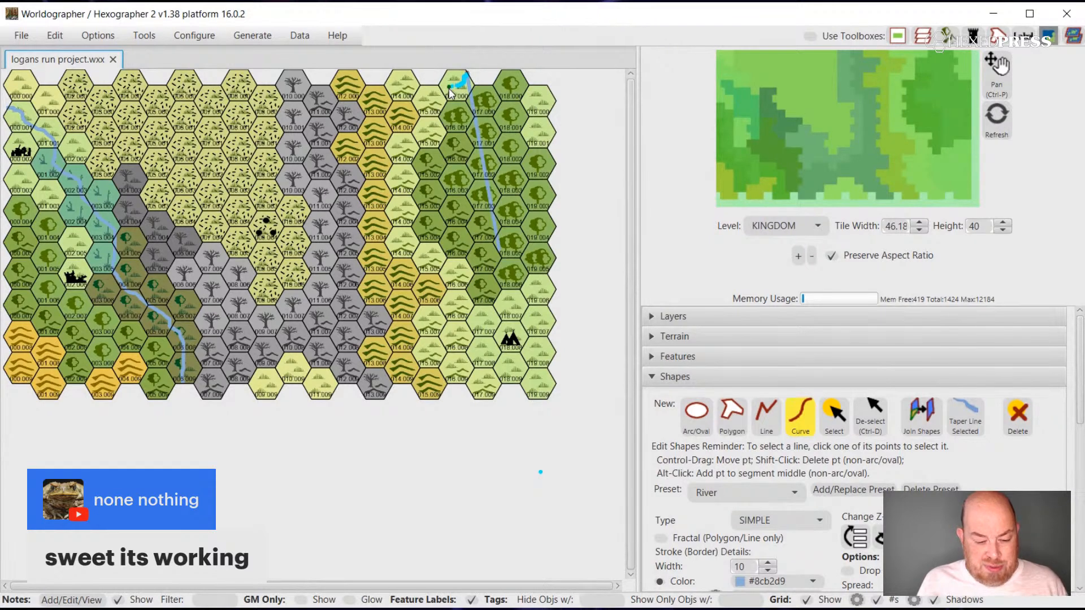
key(ctrl+z)
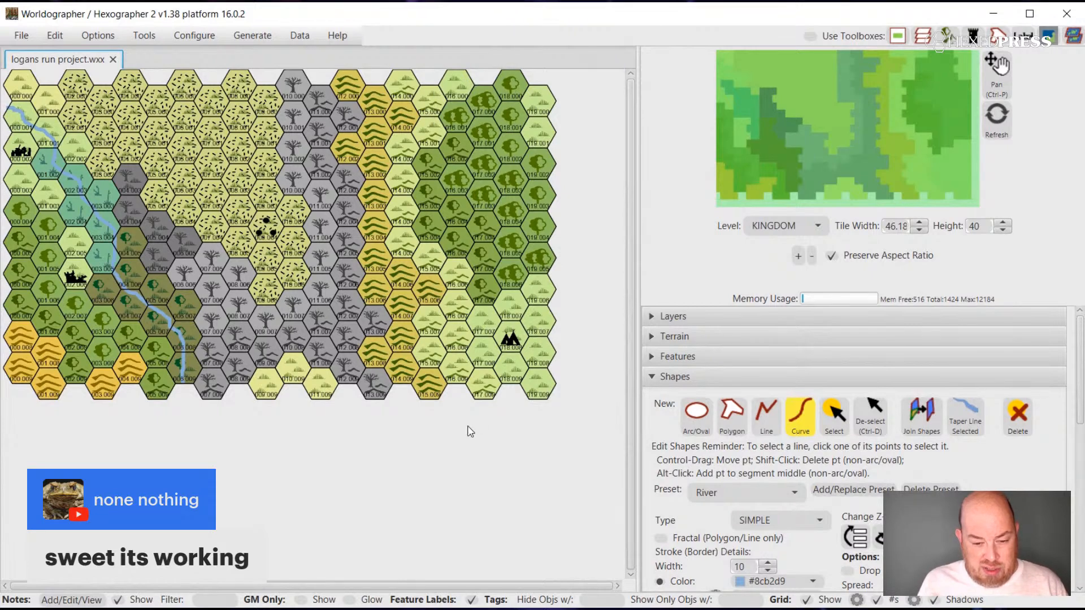
click(833, 415)
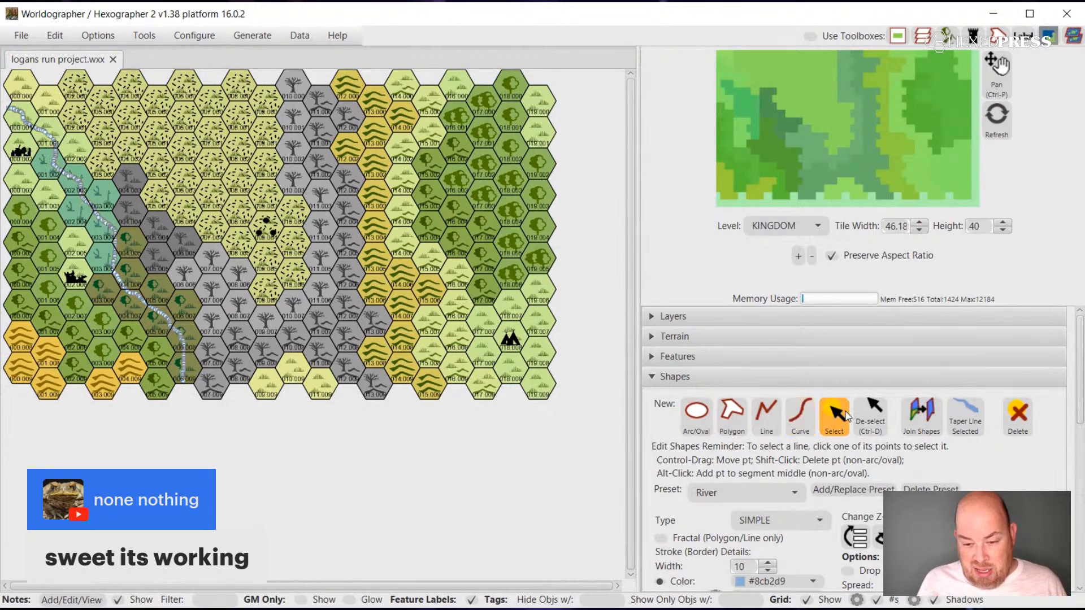
Draw a River curve from the northern edge, down the west side of the eastern forest, past the tepee settlement to the southern edge.
click(804, 417)
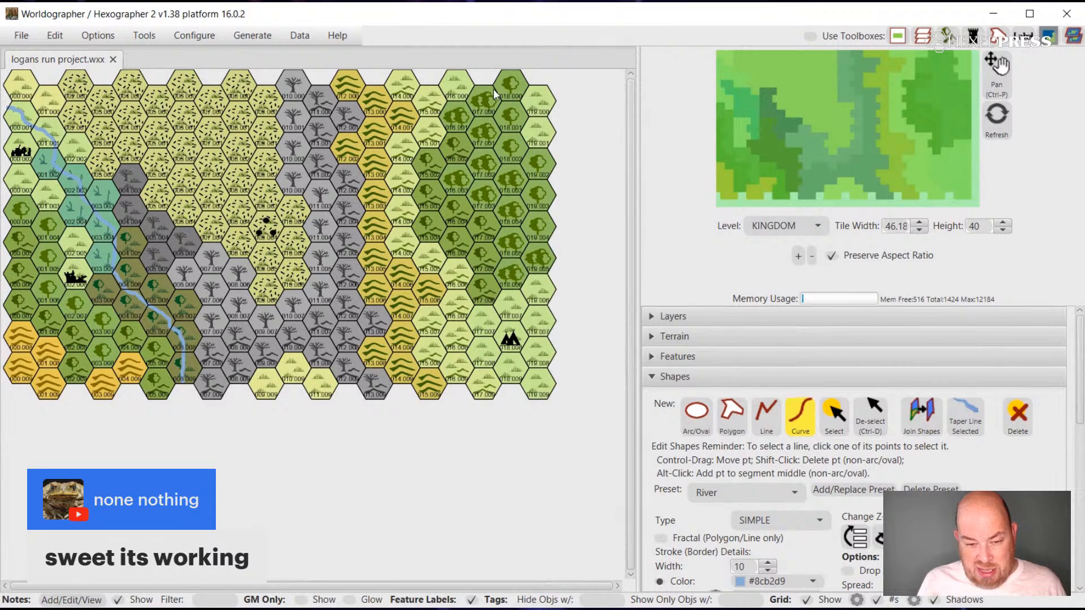
click(466, 80)
drag(443, 96, 421, 145)
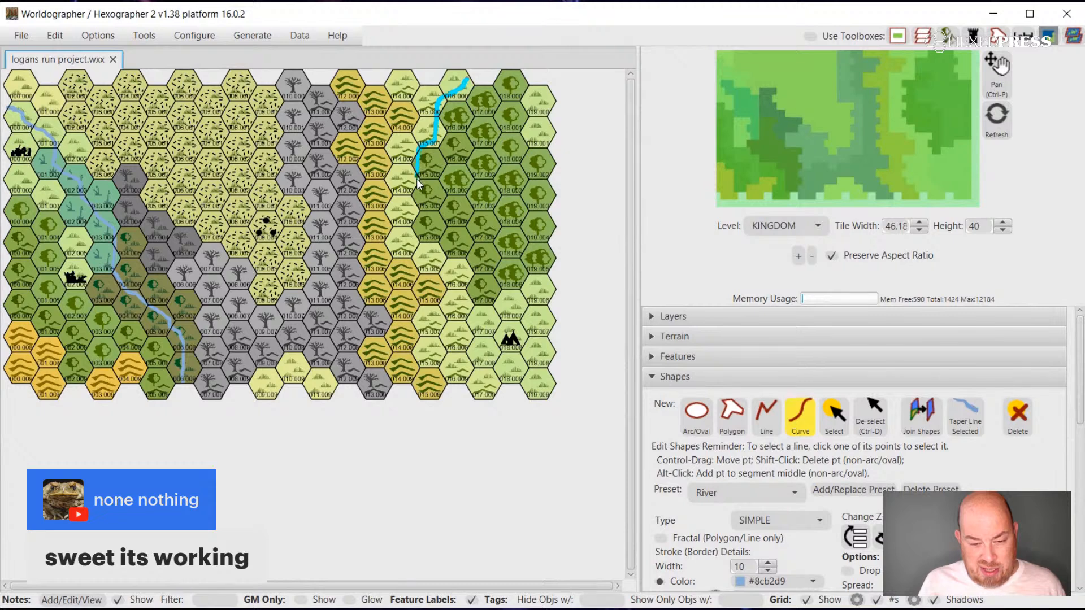
mouse_move(415, 197)
mouse_down()
mouse_move(425, 244)
mouse_move(469, 267)
mouse_move(469, 293)
mouse_move(495, 326)
mouse_move(485, 360)
mouse_move(504, 389)
mouse_up()
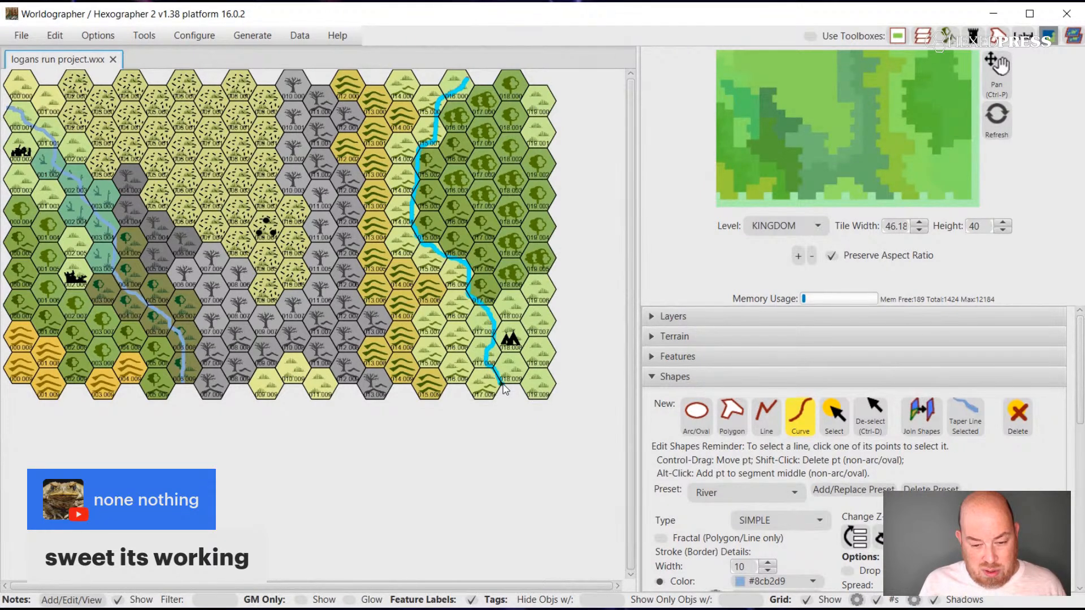
click(835, 416)
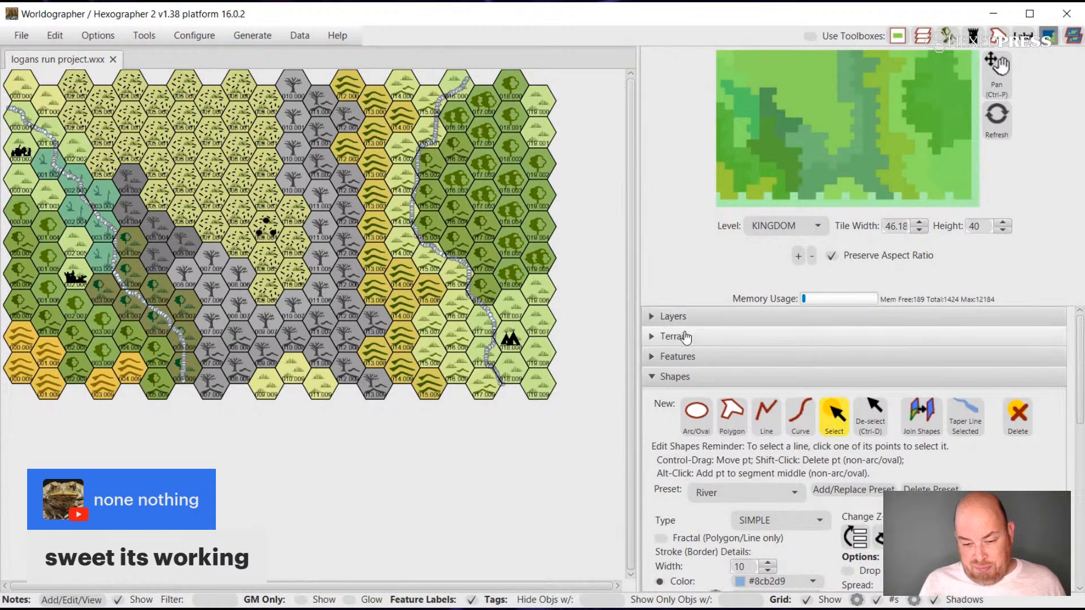
click(651, 338)
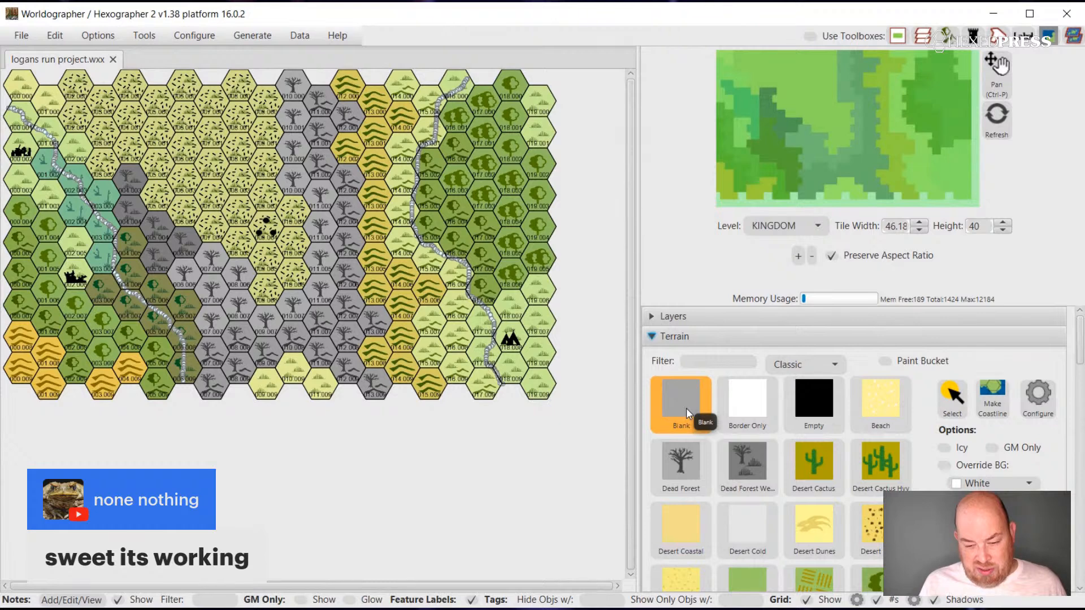
click(686, 408)
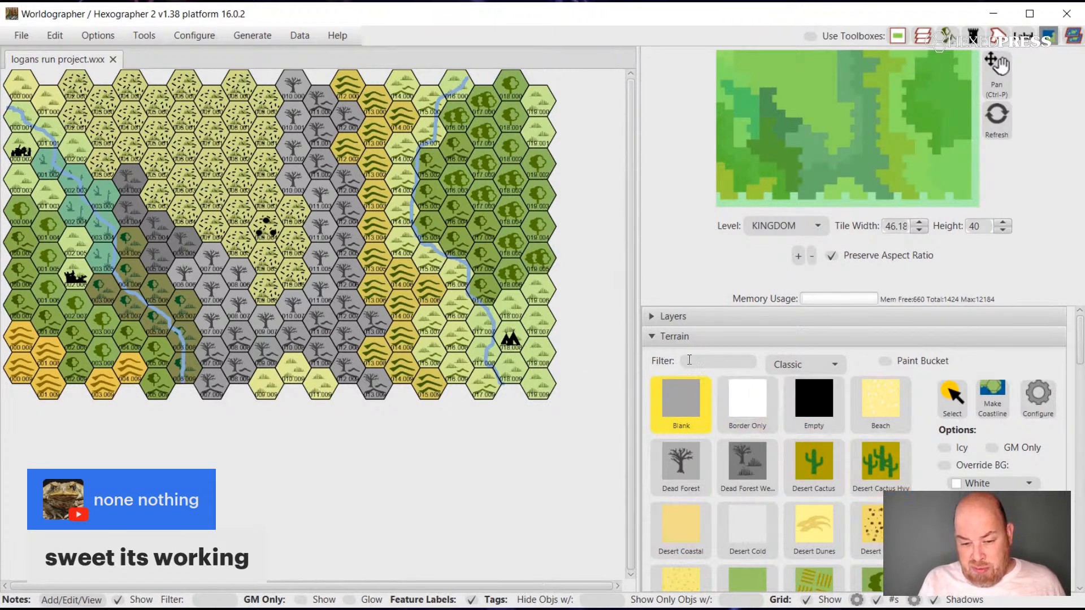
click(653, 338)
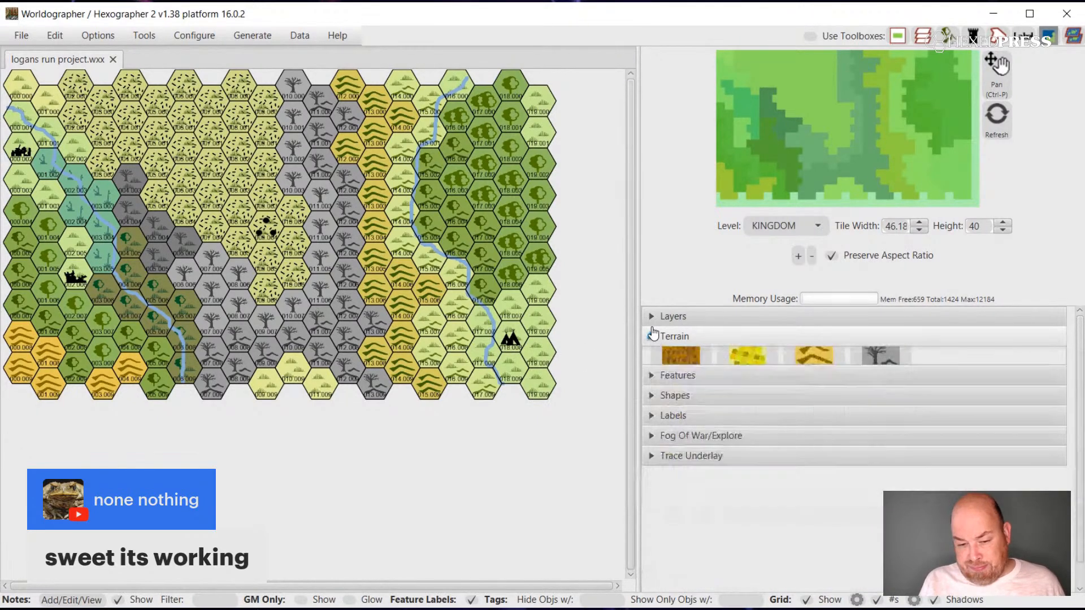
click(653, 337)
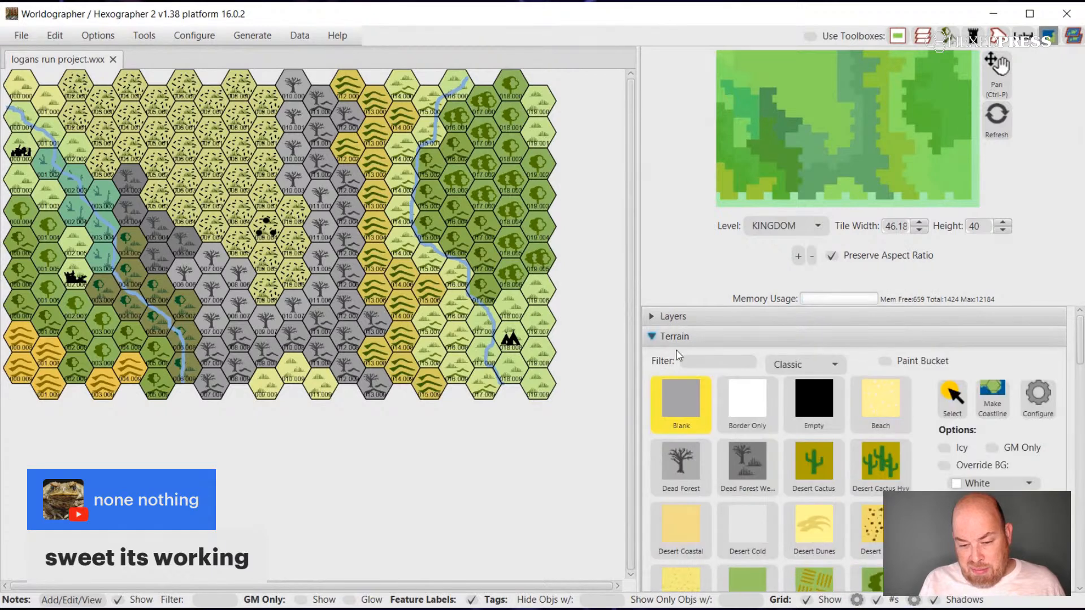
click(652, 337)
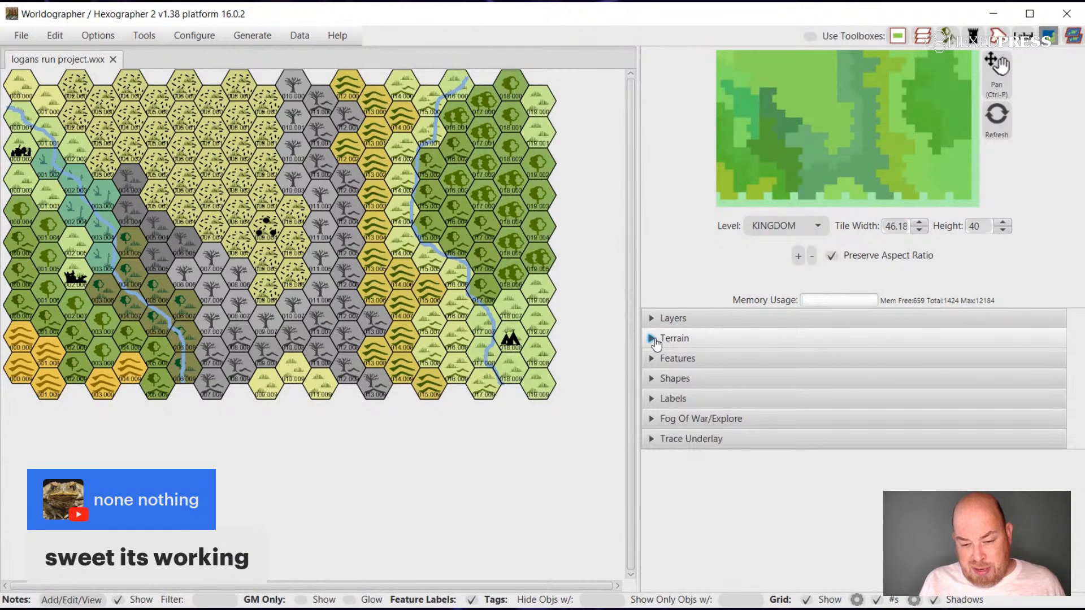
Place a Classic ruined settlement symbol beside the eastern river, where it bends southeast at the forest's southwestern edge.
click(652, 357)
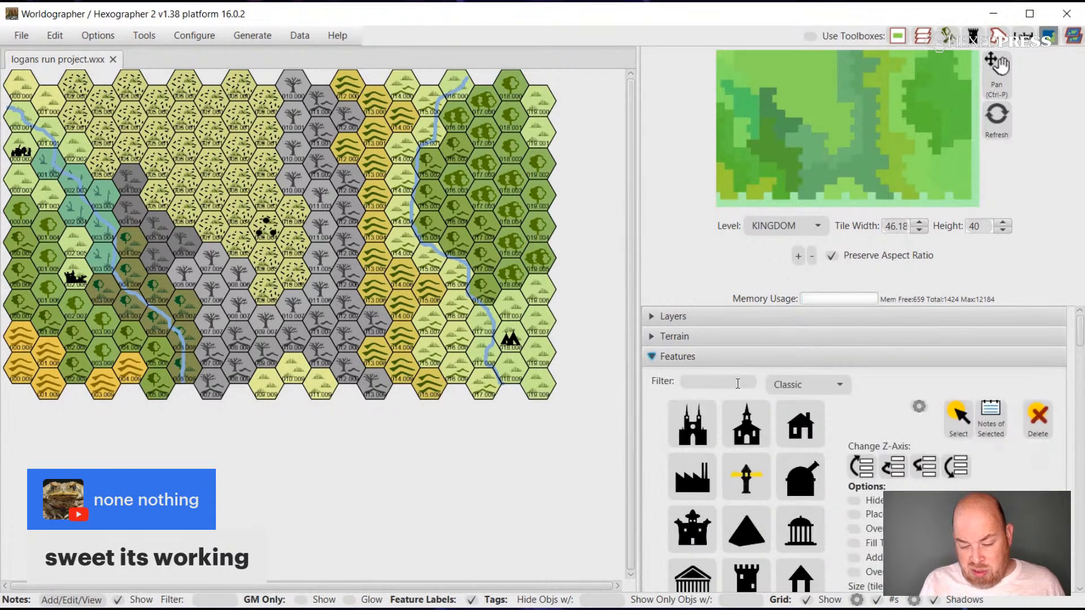
scroll(737, 383, down, 10)
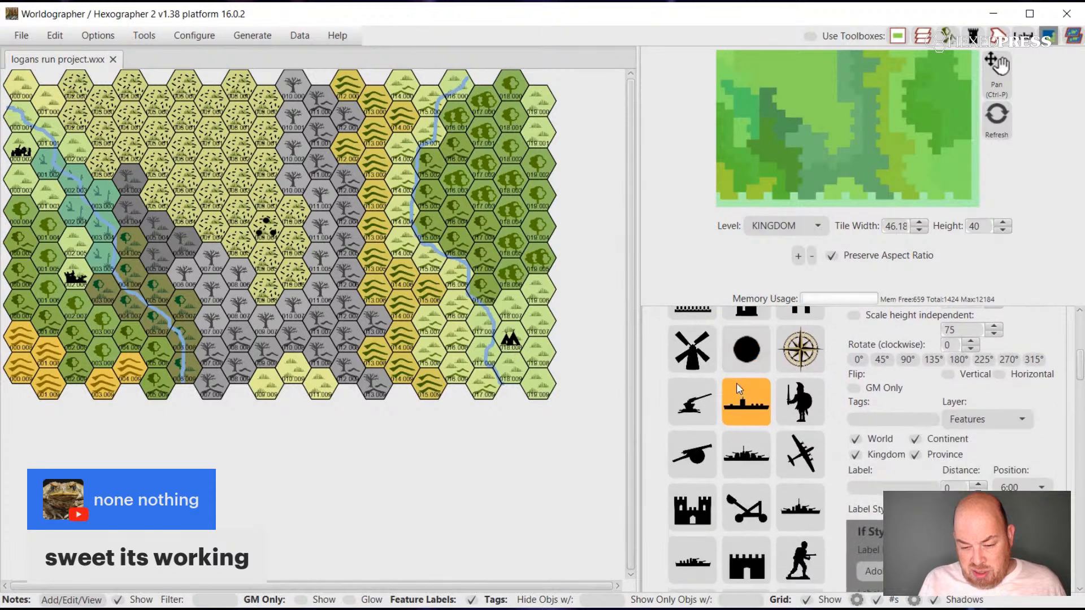
click(737, 384)
scroll(736, 388, down, 10)
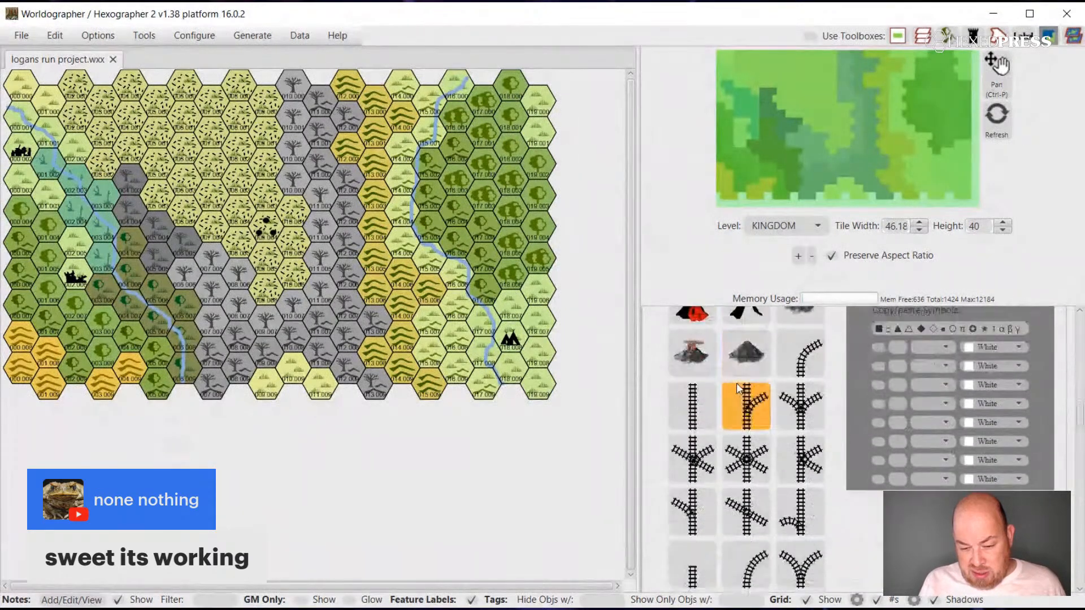
scroll(738, 388, down, 15)
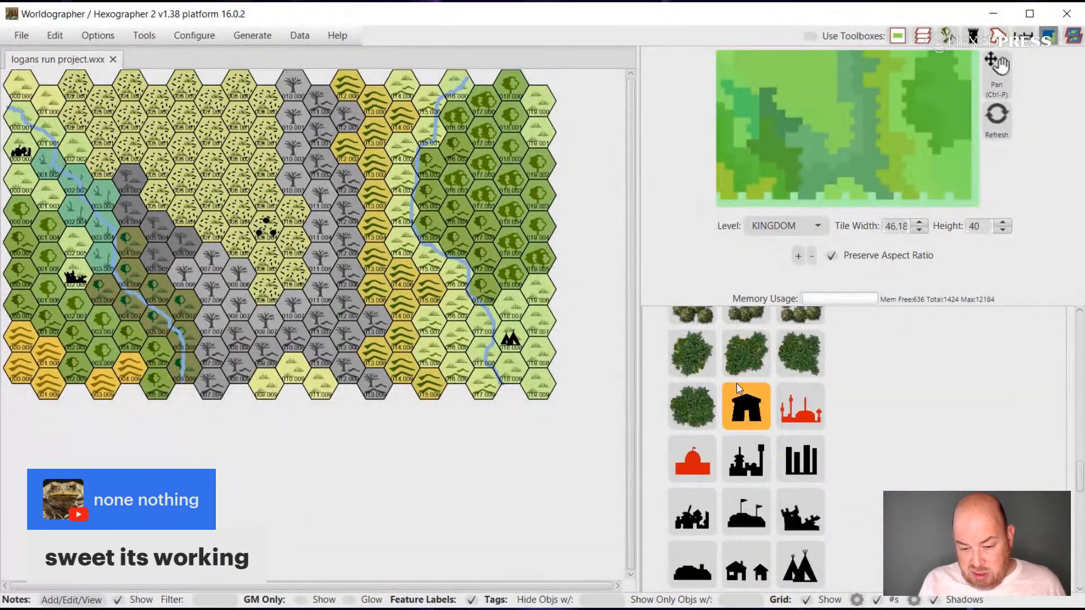
scroll(737, 387, down, 2)
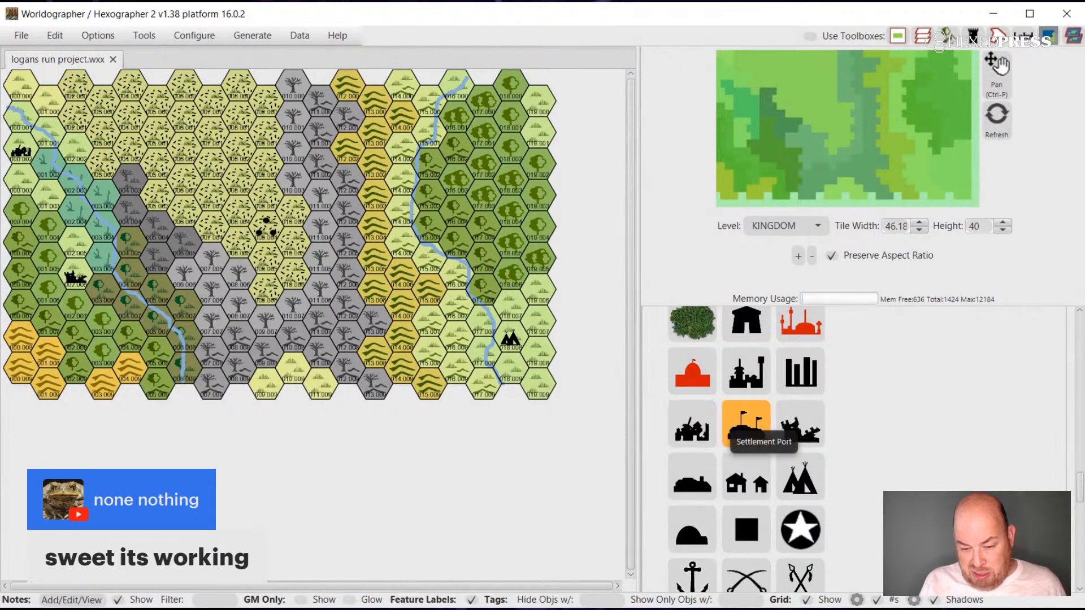
click(802, 430)
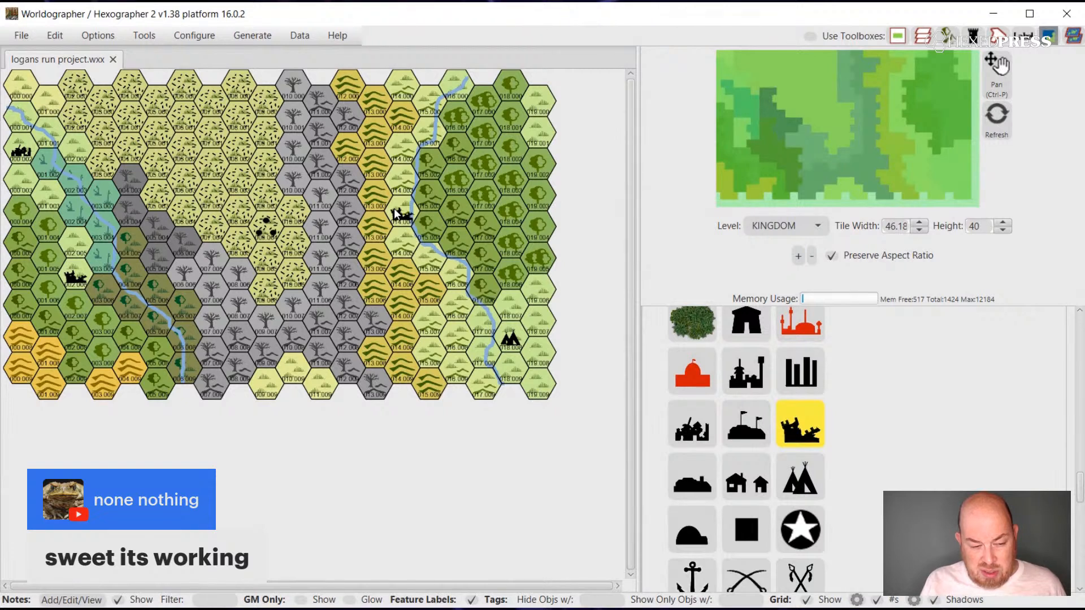
click(421, 257)
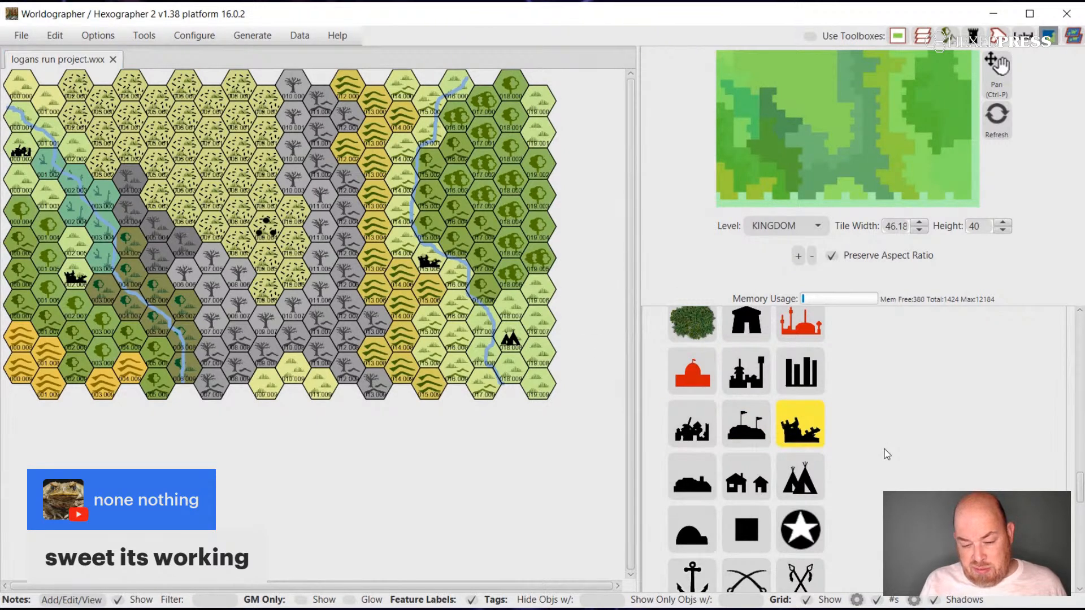
Examine the Classic feature symbols, such as Radiation, Shipwreck and Monolith, for further ones that suit the map.
scroll(887, 454, up, 10)
scroll(887, 454, up, 5)
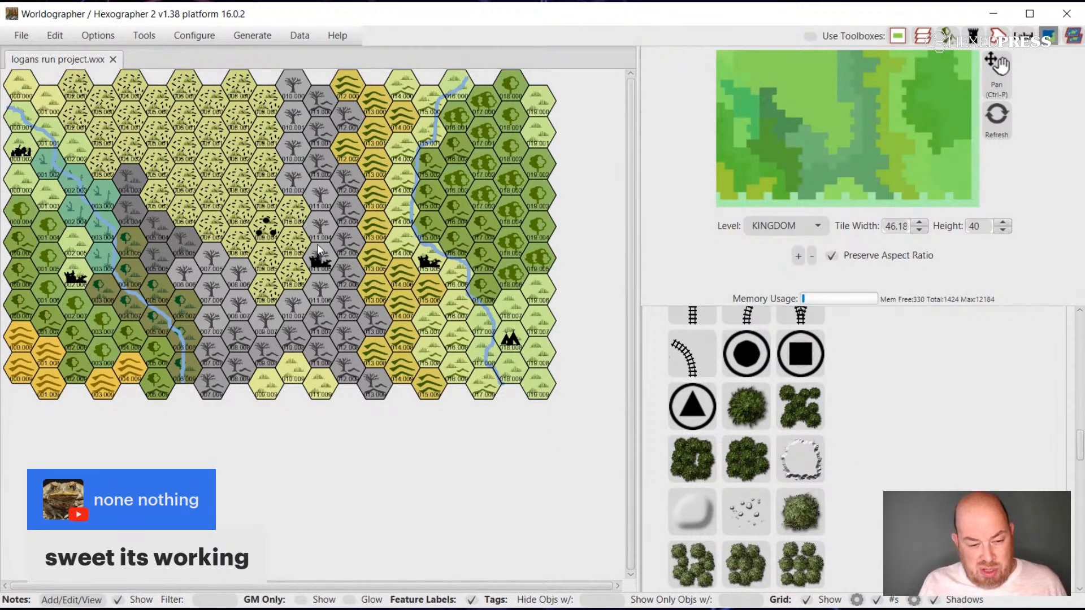
click(212, 230)
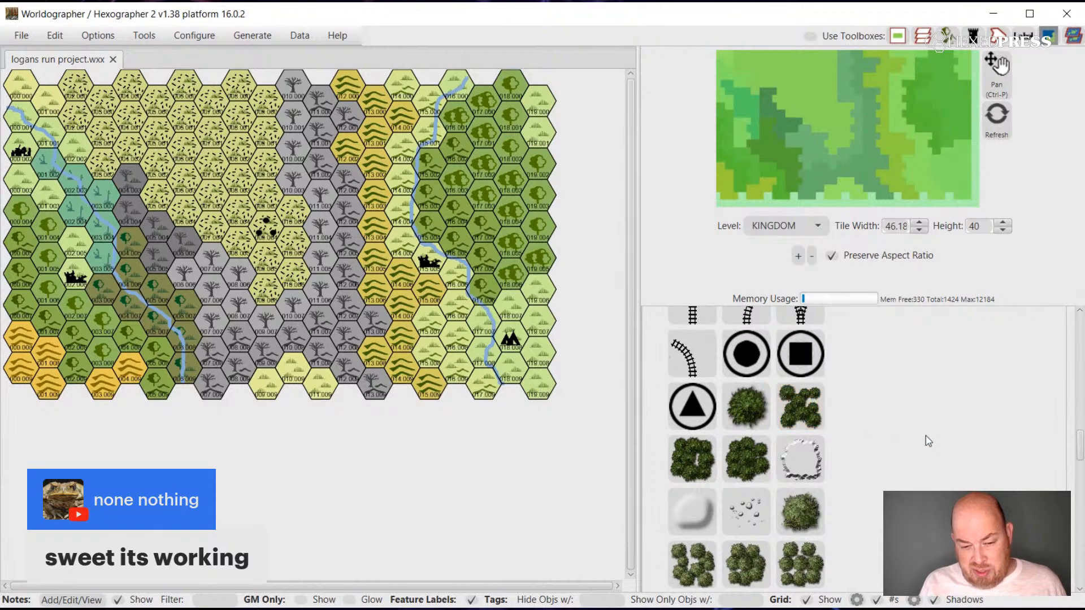
scroll(938, 444, up, 2)
scroll(939, 445, up, 5)
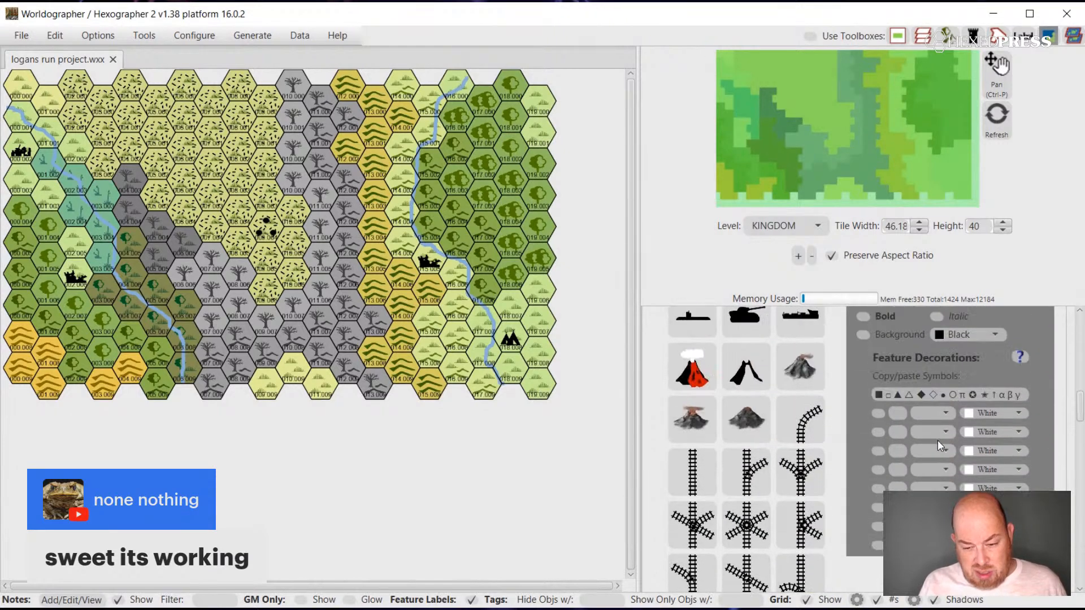
scroll(937, 444, down, 7)
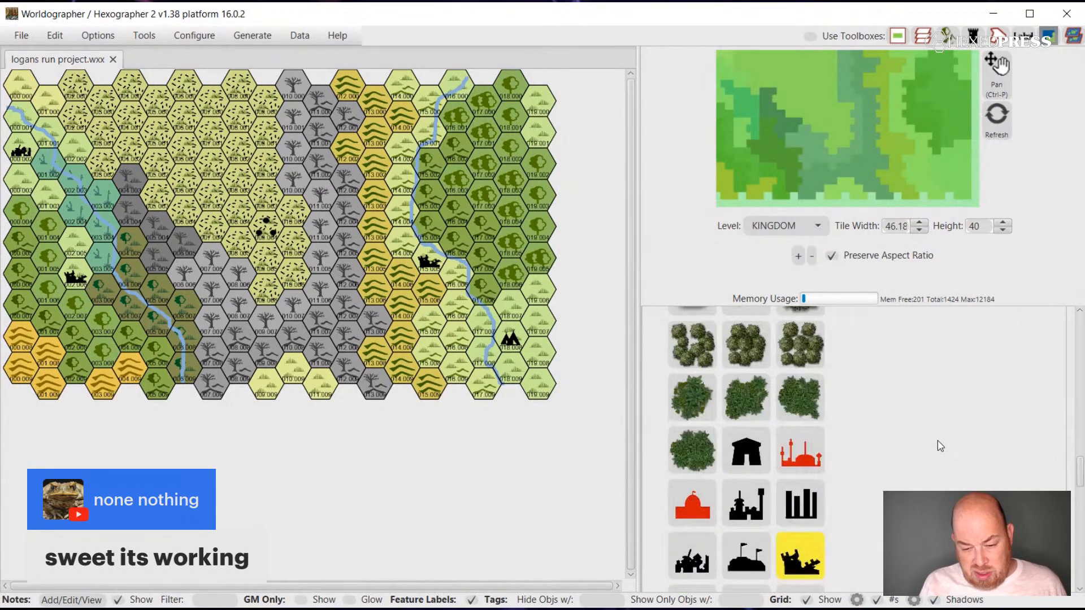
scroll(939, 446, down, 8)
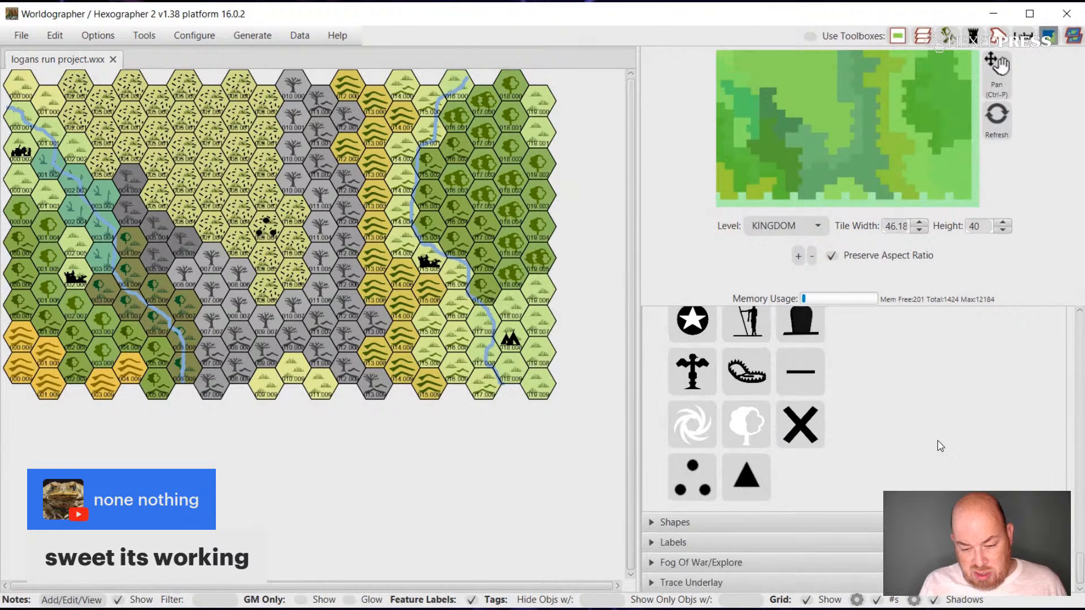
scroll(939, 445, down, 3)
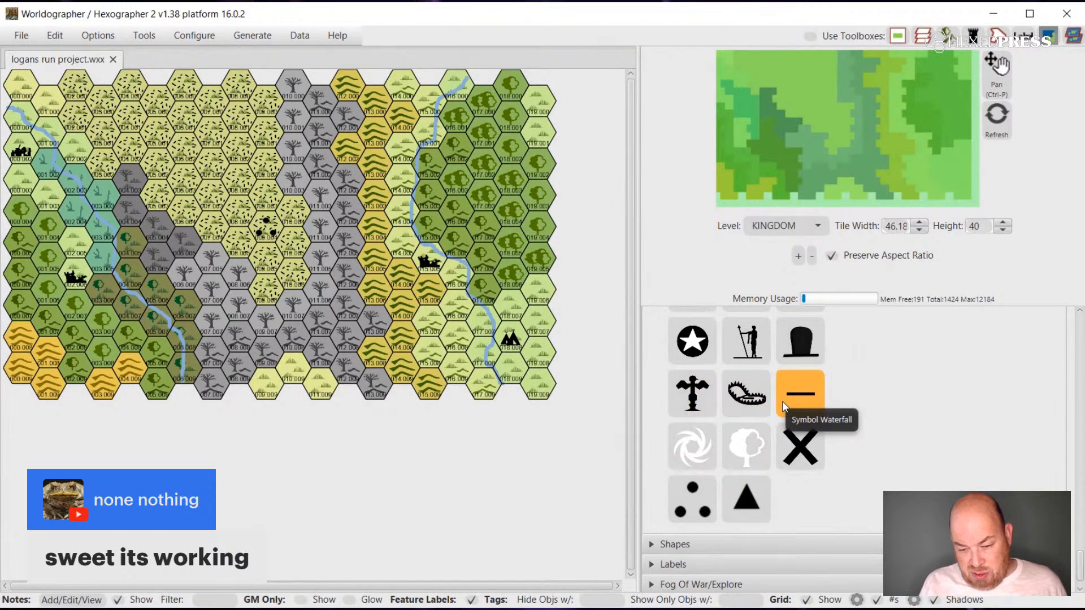
scroll(783, 405, up, 1)
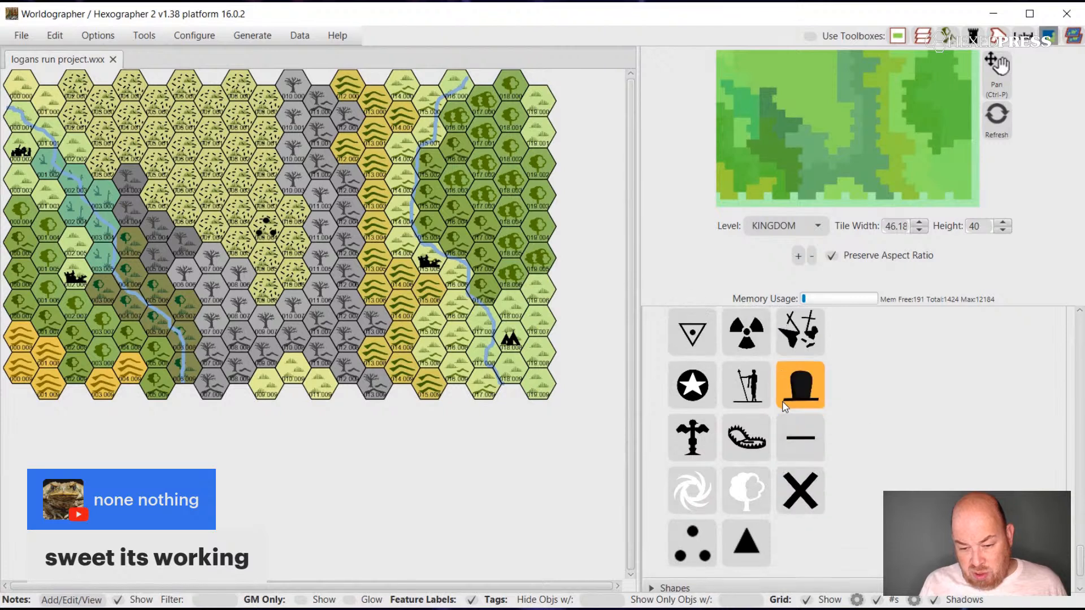
scroll(784, 406, up, 1)
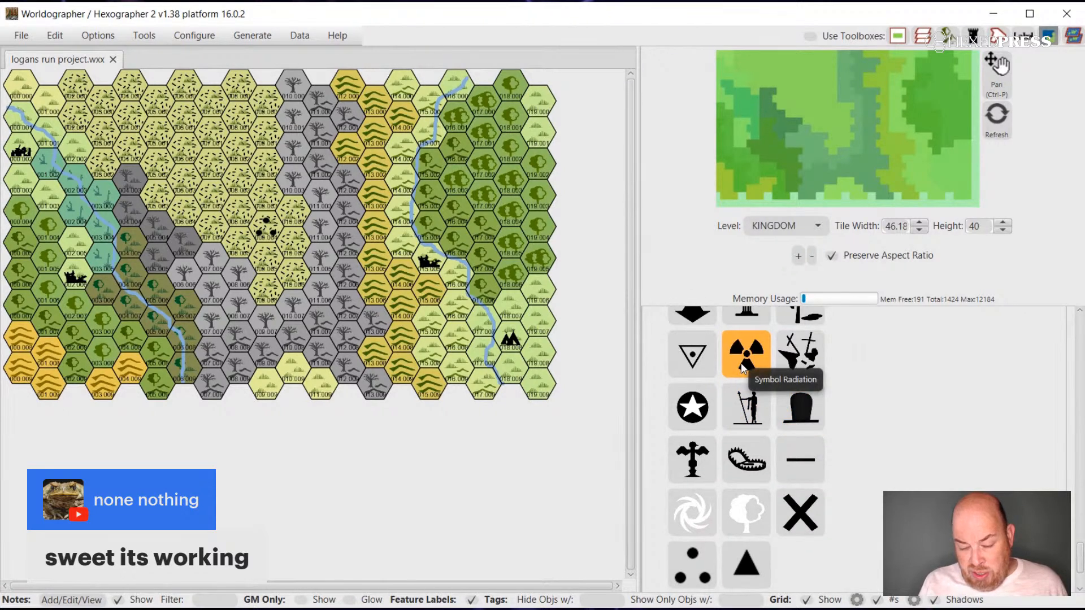
scroll(743, 367, up, 3)
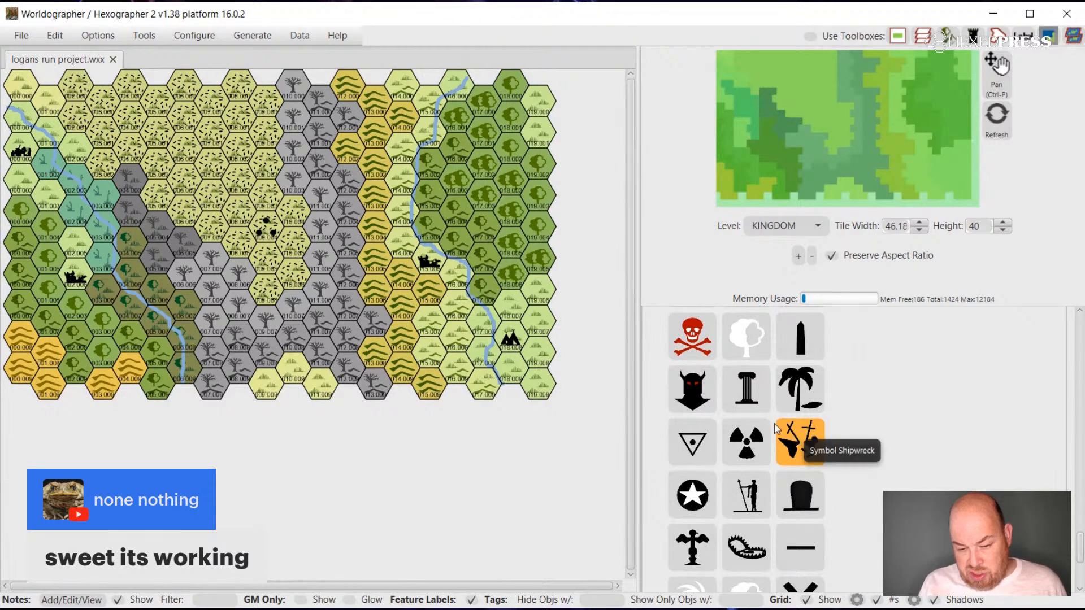
scroll(794, 402, up, 3)
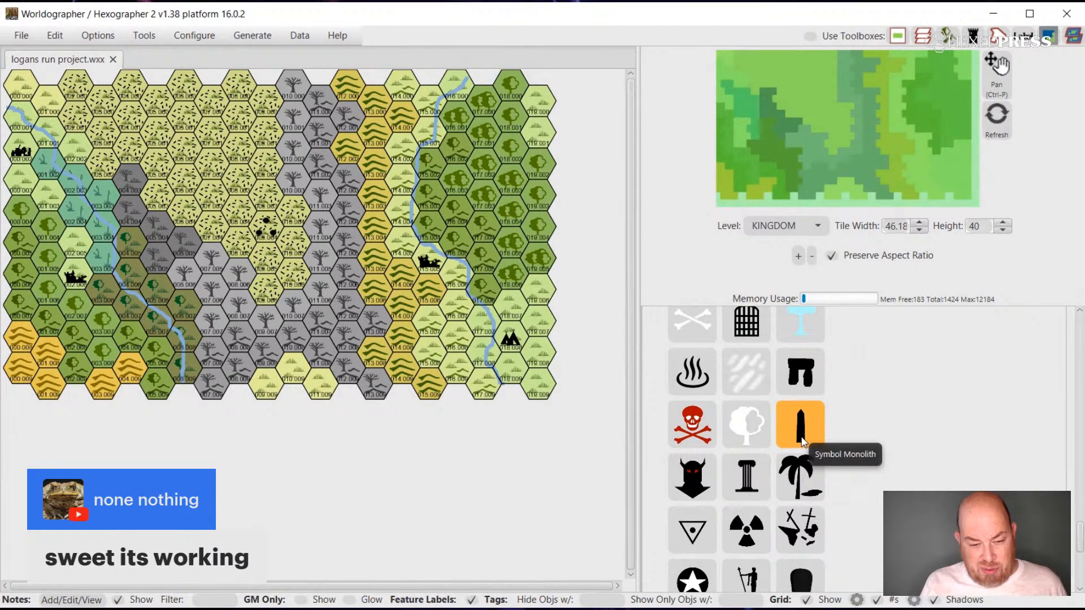
scroll(858, 429, up, 5)
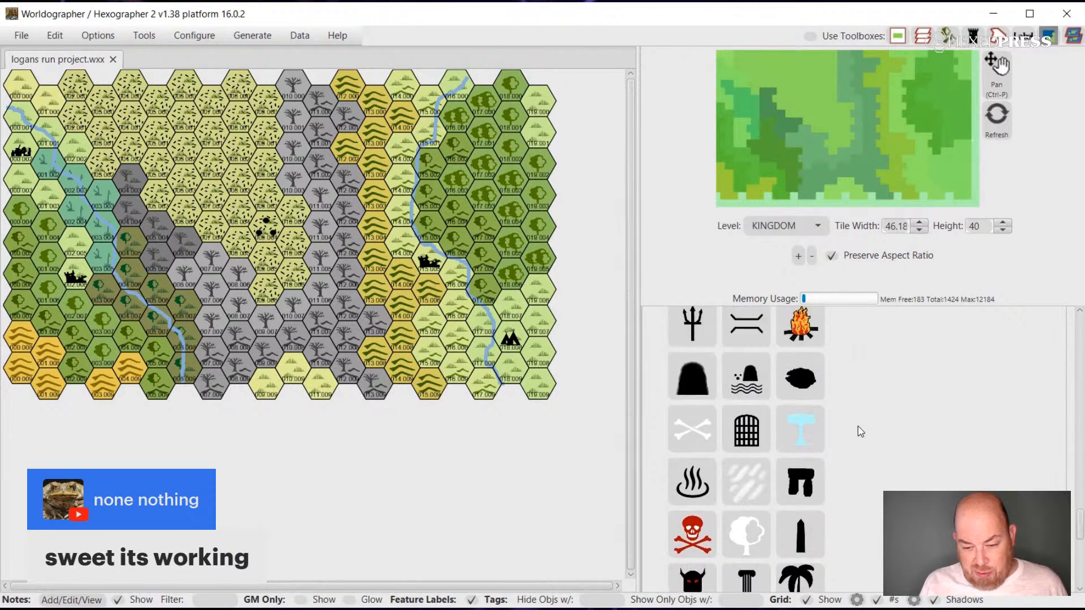
scroll(859, 432, up, 6)
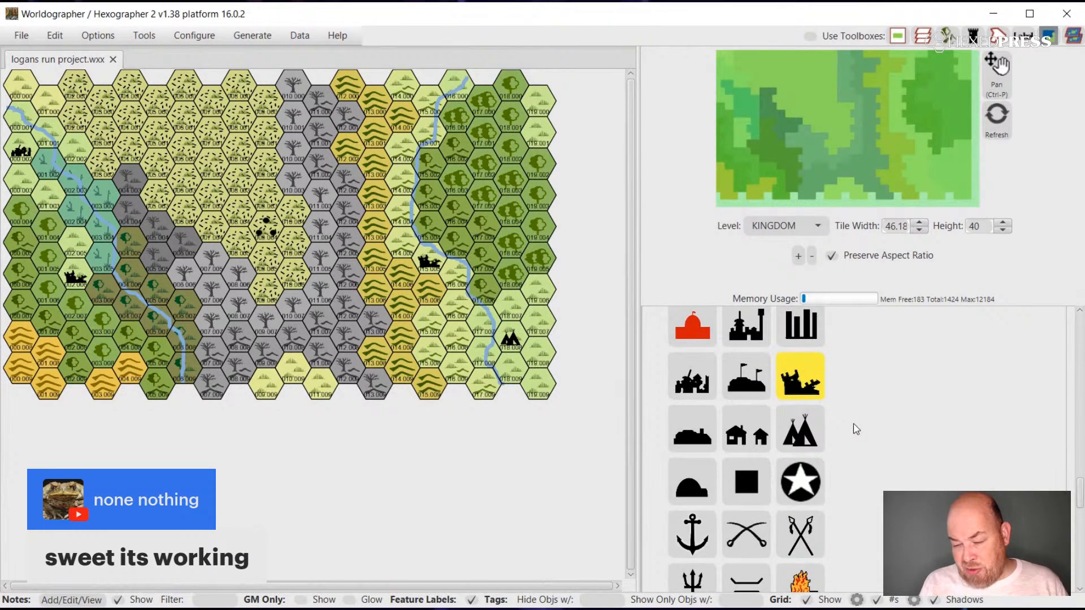
scroll(853, 429, up, 2)
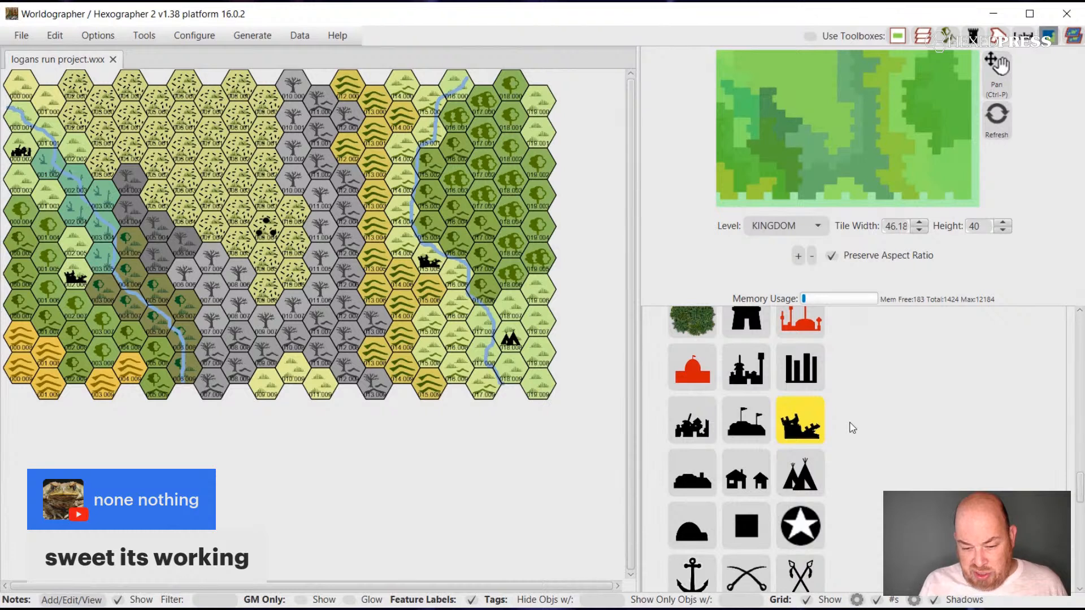
Place a second tepee settlement symbol beside the eastern river near the map's northern edge, just west of the forest.
scroll(853, 428, up, 1)
click(805, 495)
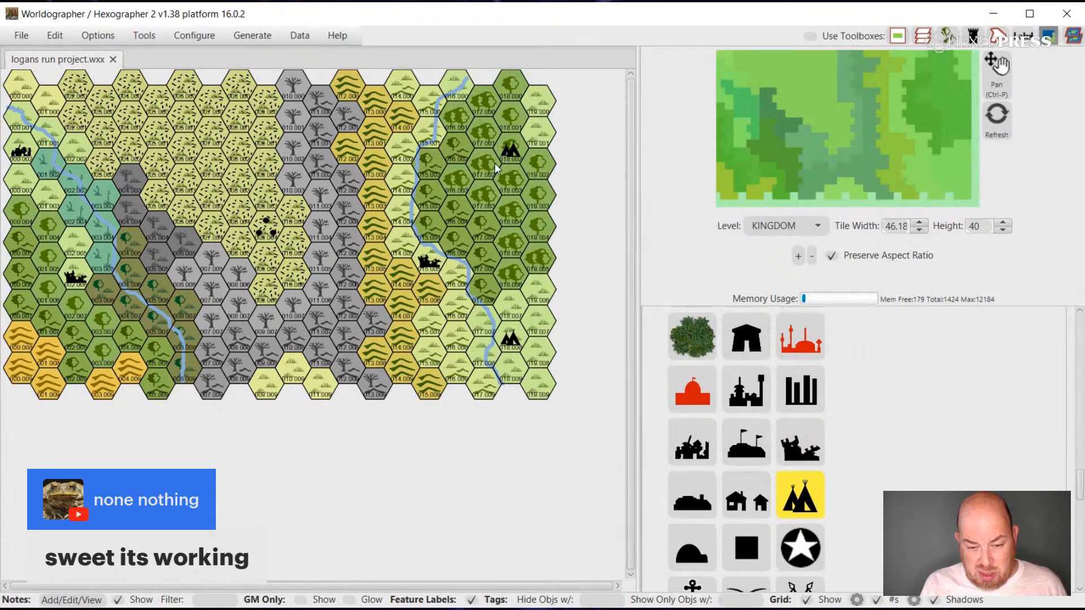
drag(486, 206, 430, 110)
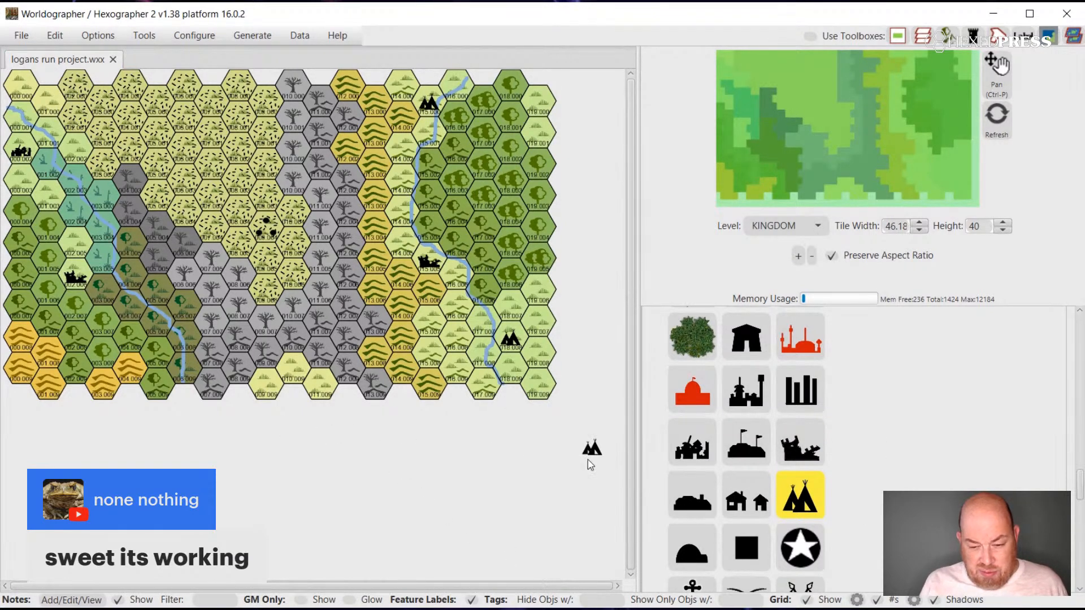
scroll(850, 463, up, 15)
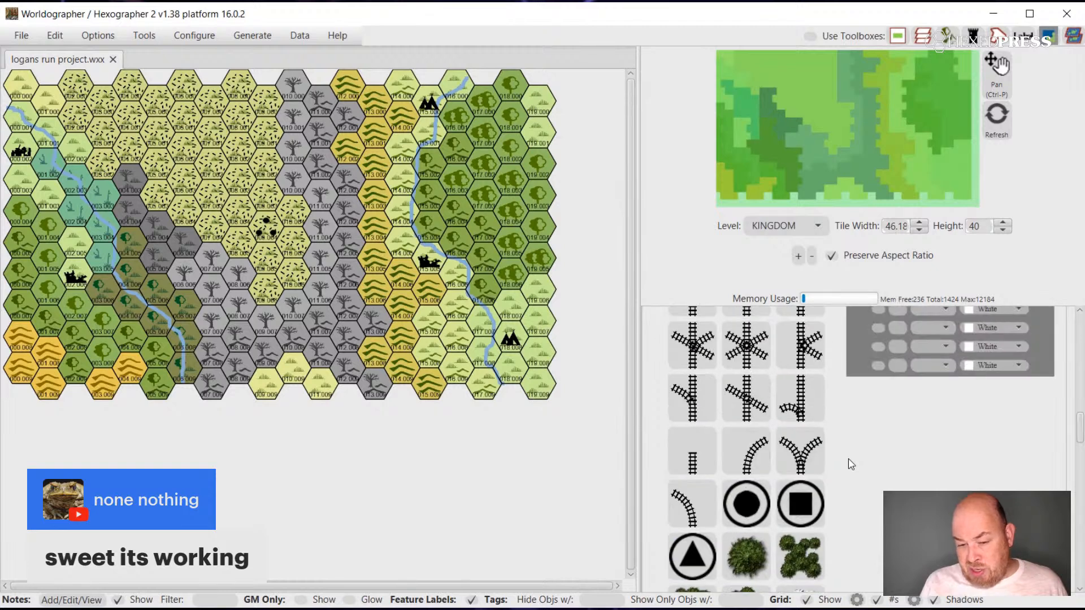
Collapse the expanded Features and Shapes sections and activate the Pan tool for the map.
scroll(848, 458, up, 15)
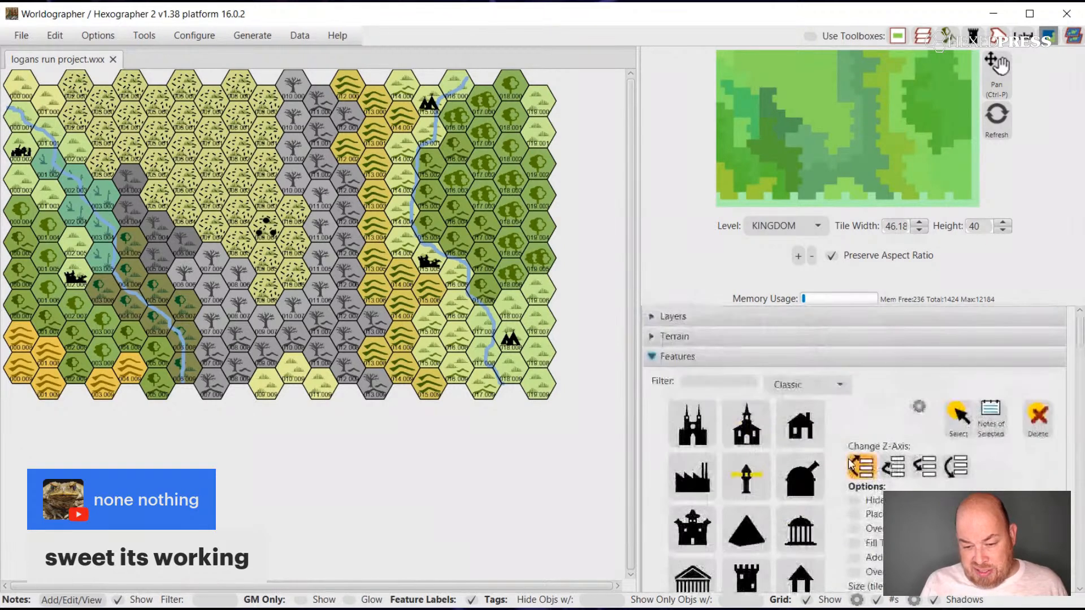
click(677, 357)
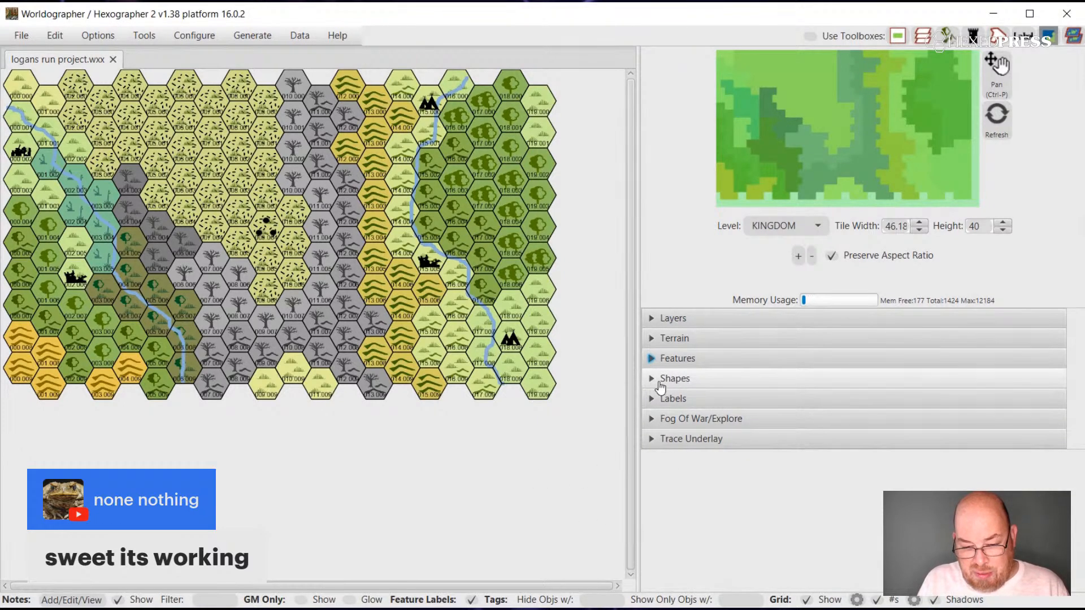
click(659, 384)
click(835, 427)
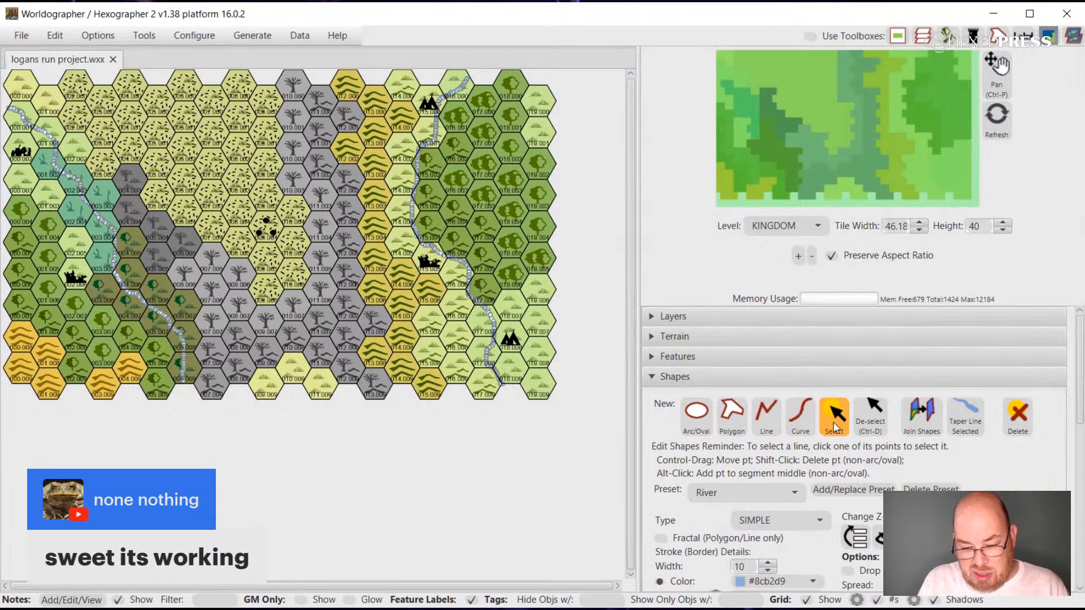
click(675, 376)
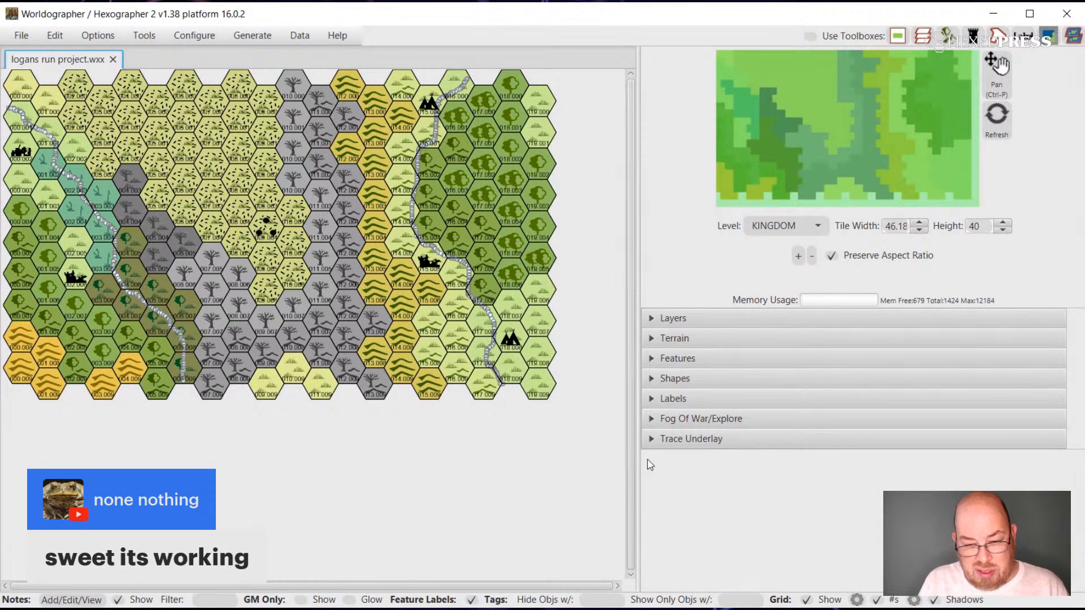
click(995, 71)
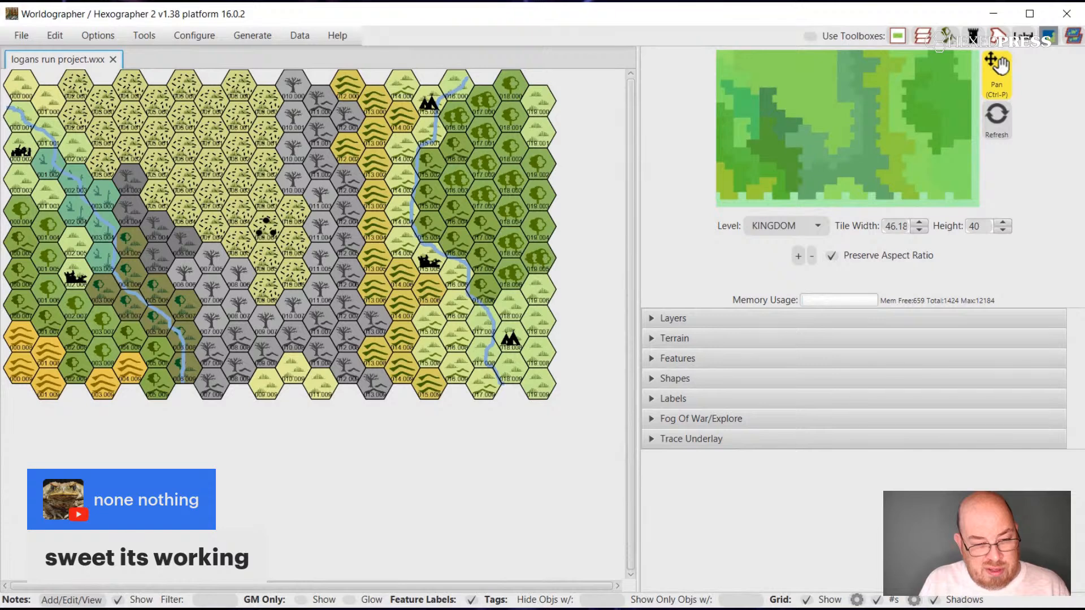
right_click(208, 168)
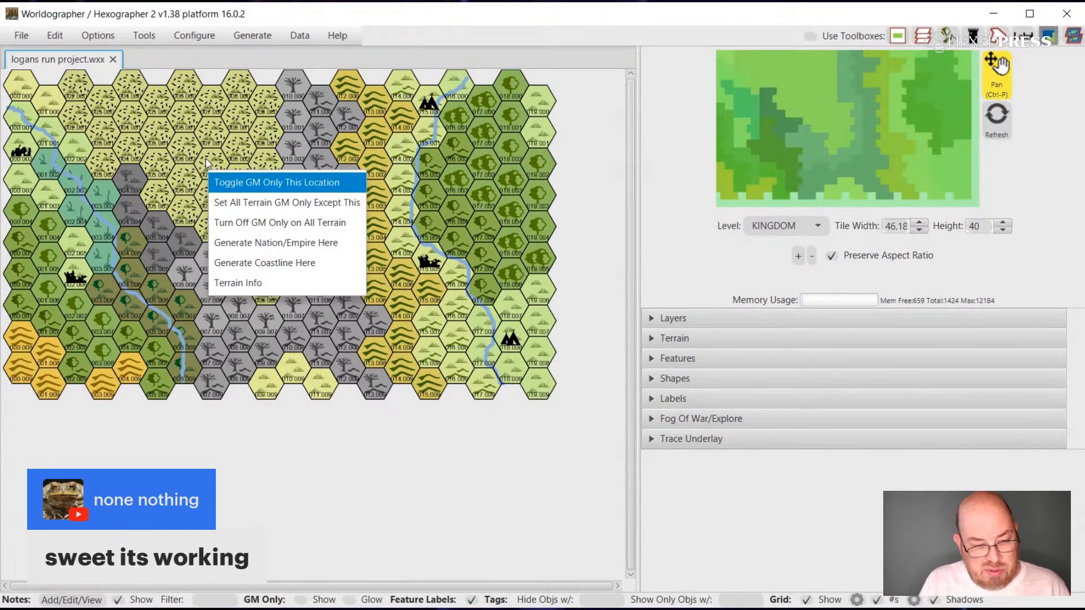
click(210, 179)
Save the Logan's Run hex map project.
click(145, 36)
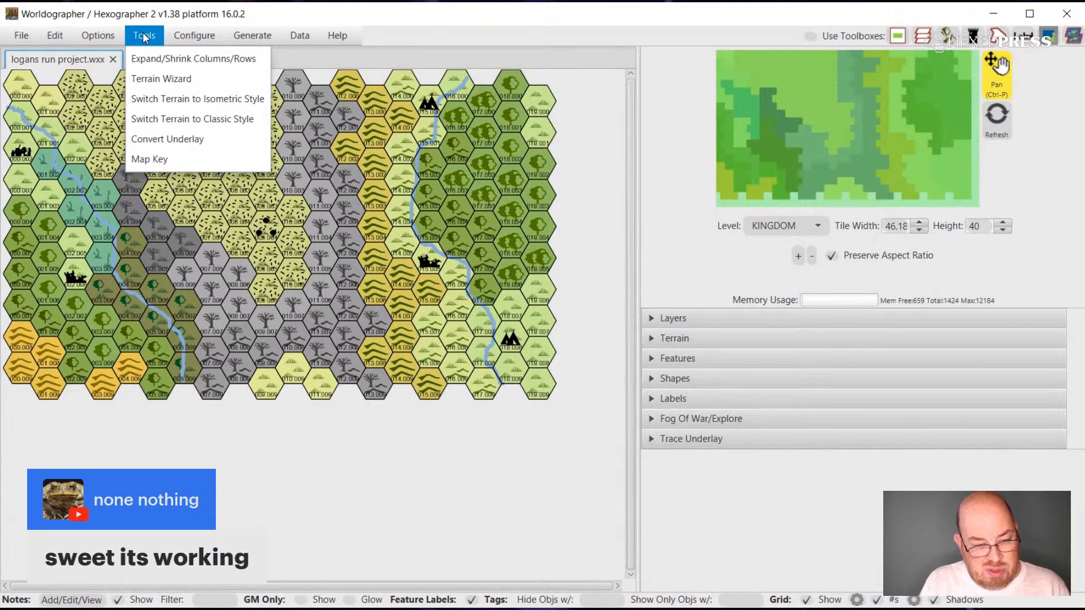
mouse_move(246, 40)
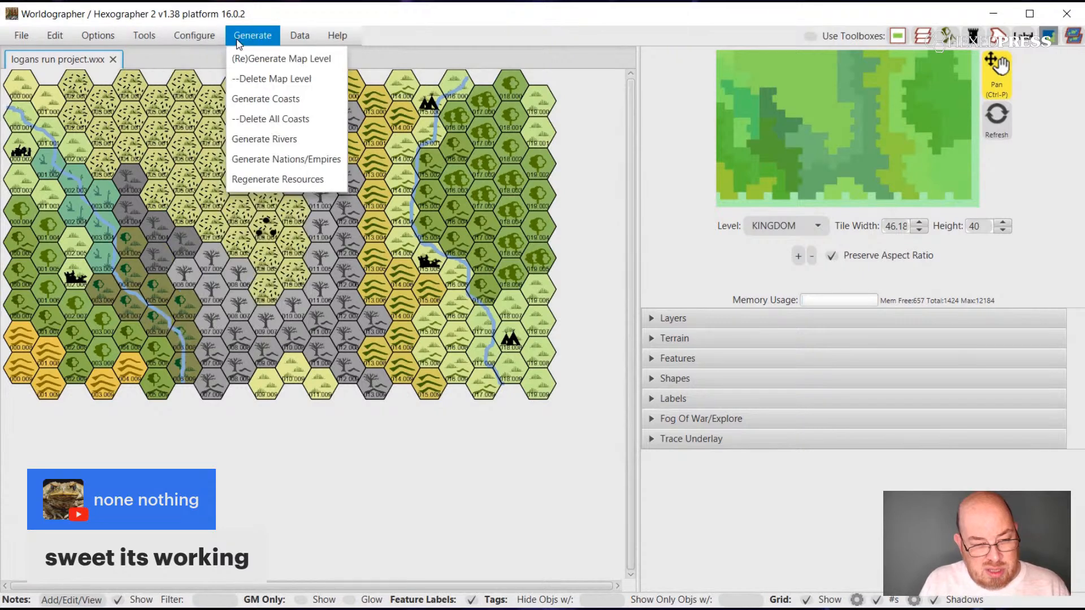
mouse_move(292, 45)
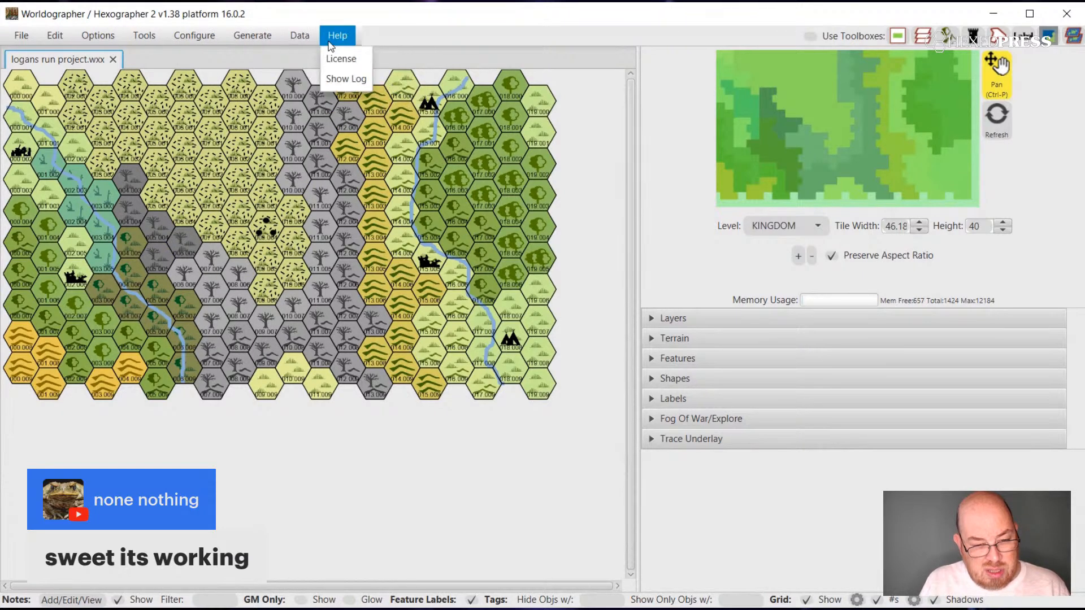
mouse_move(22, 40)
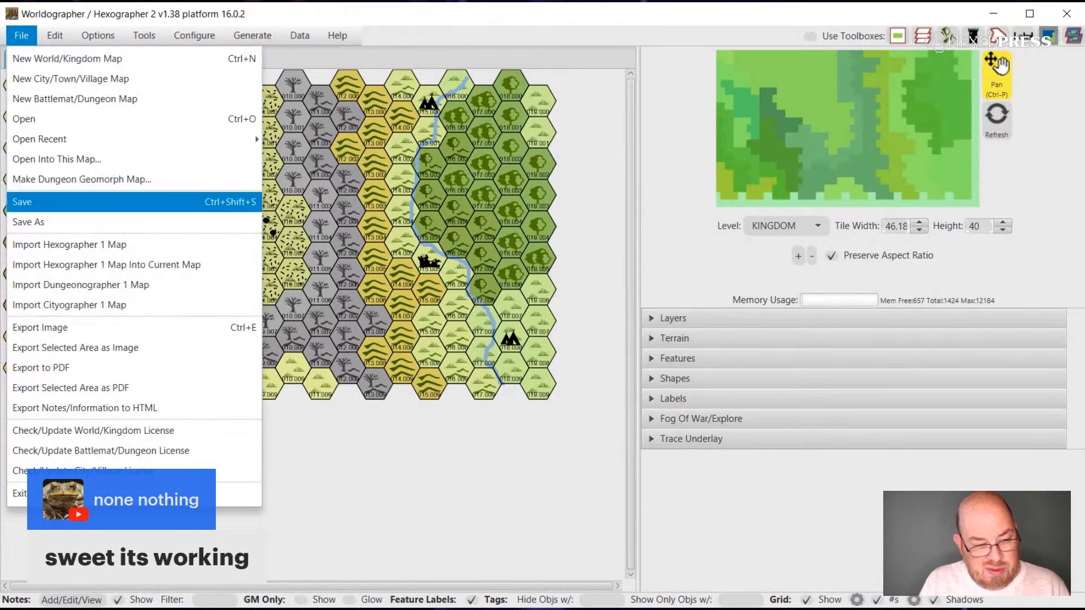
click(97, 201)
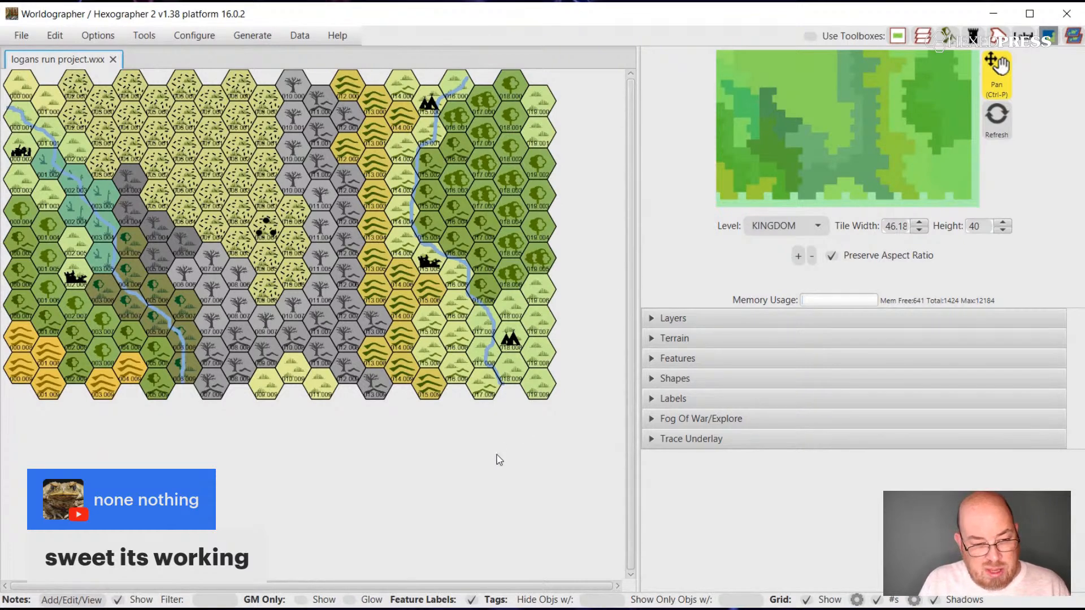
click(21, 35)
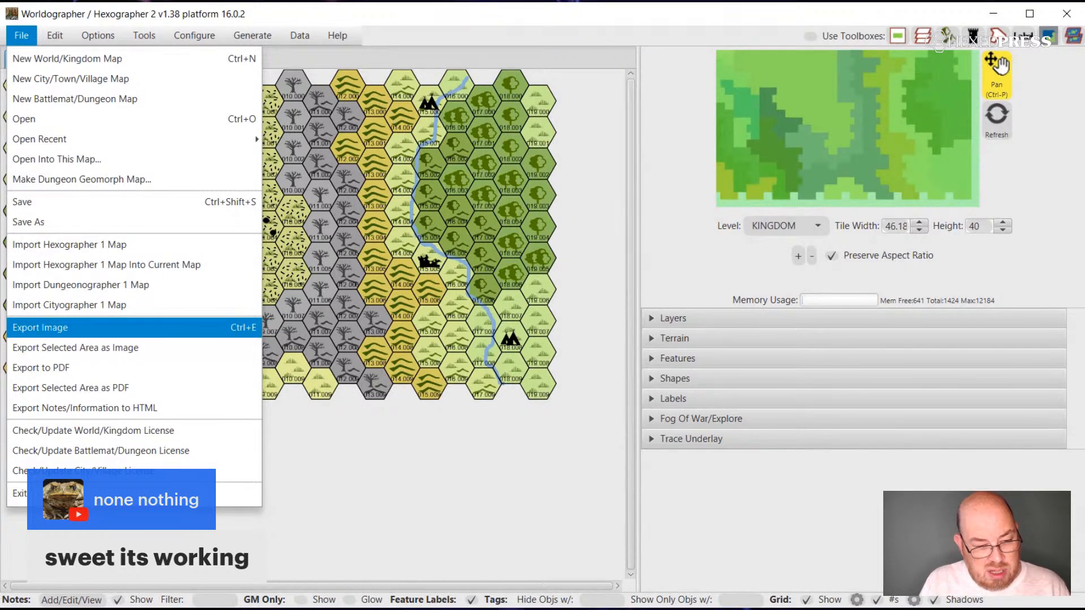
mouse_move(55, 41)
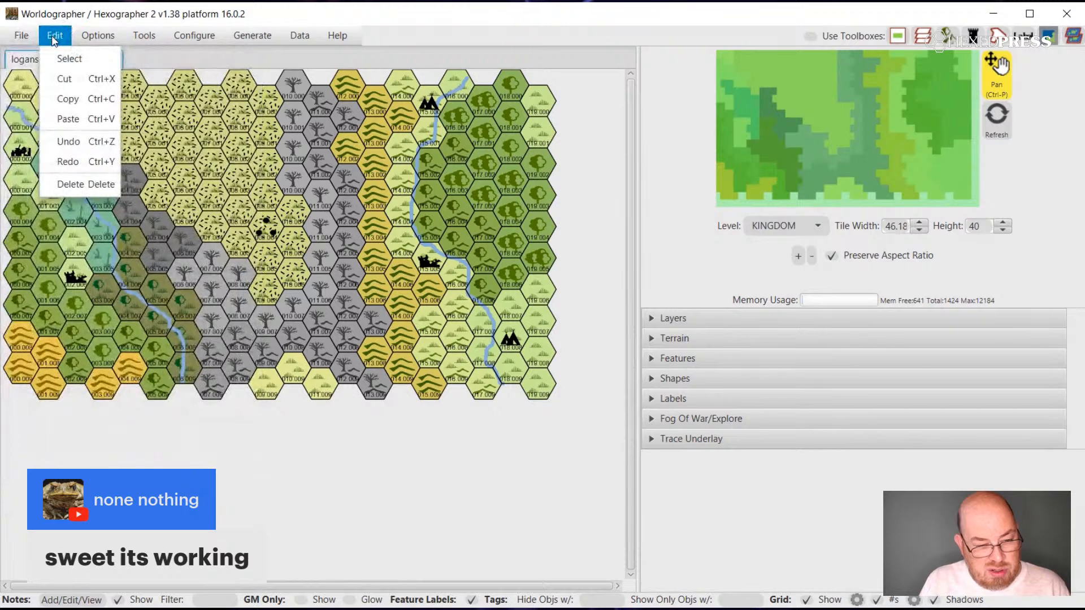
mouse_move(144, 35)
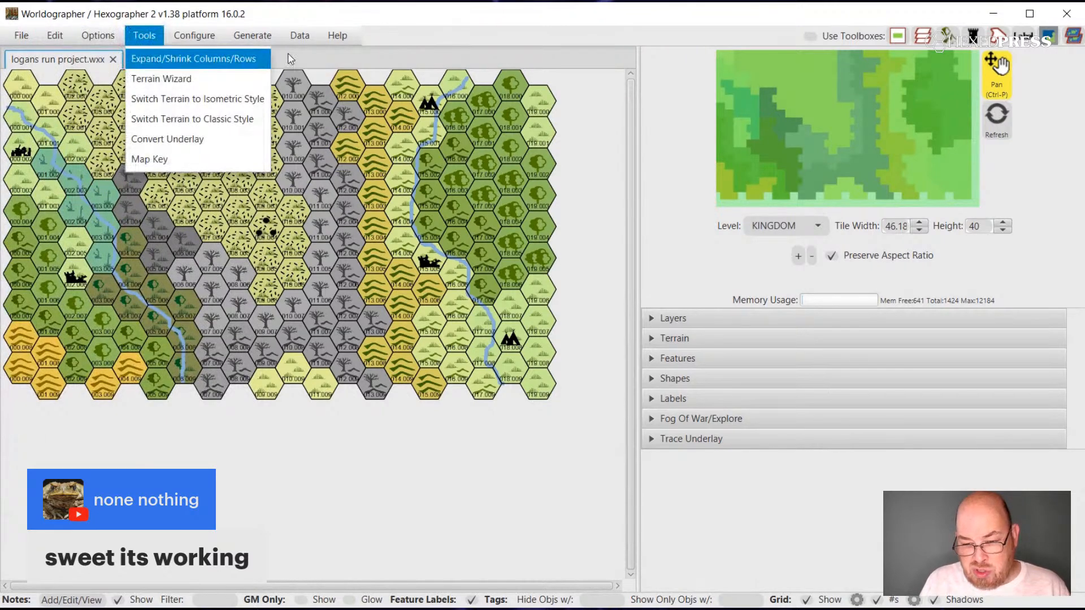
click(785, 16)
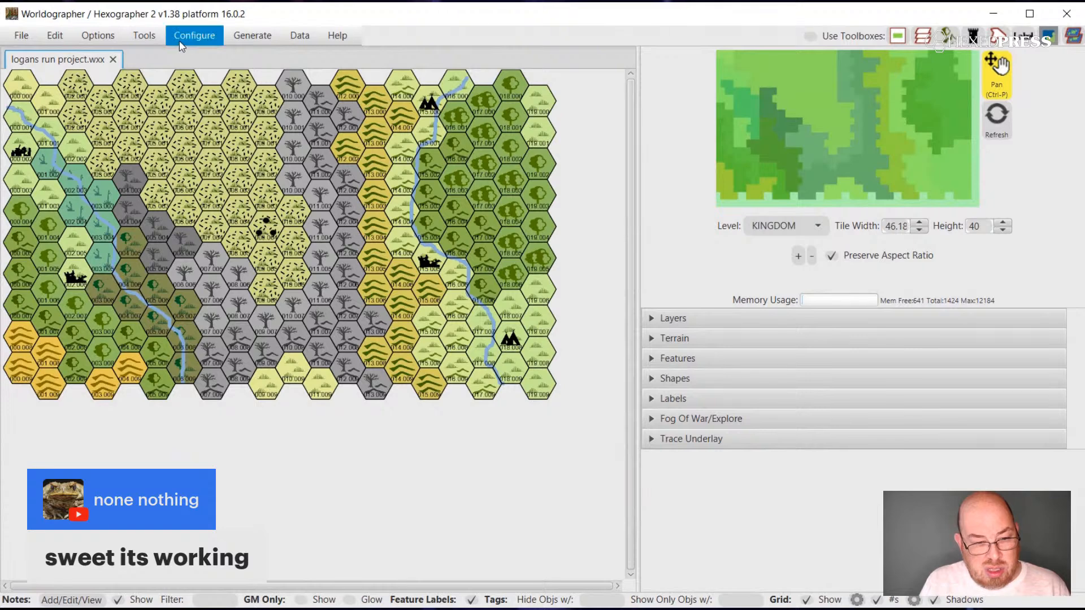
click(140, 35)
mouse_move(190, 33)
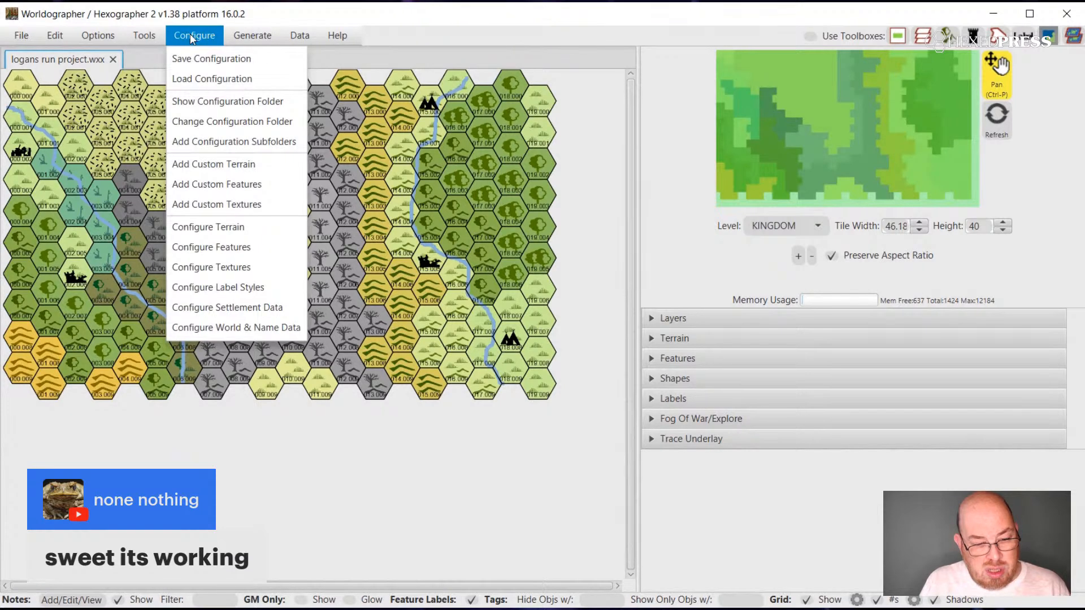
mouse_move(300, 43)
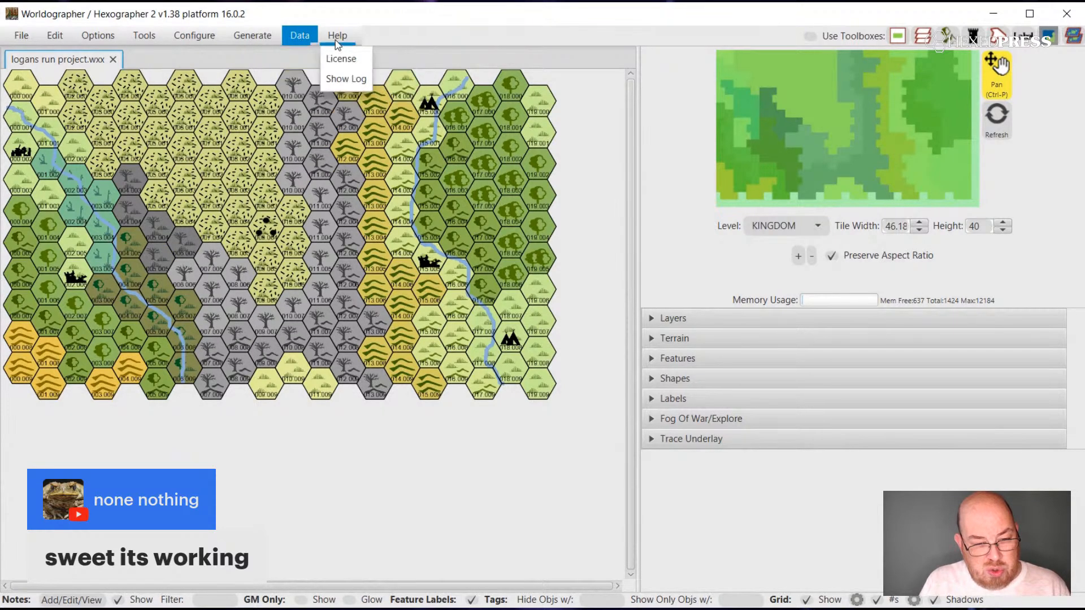
mouse_move(59, 39)
mouse_move(97, 38)
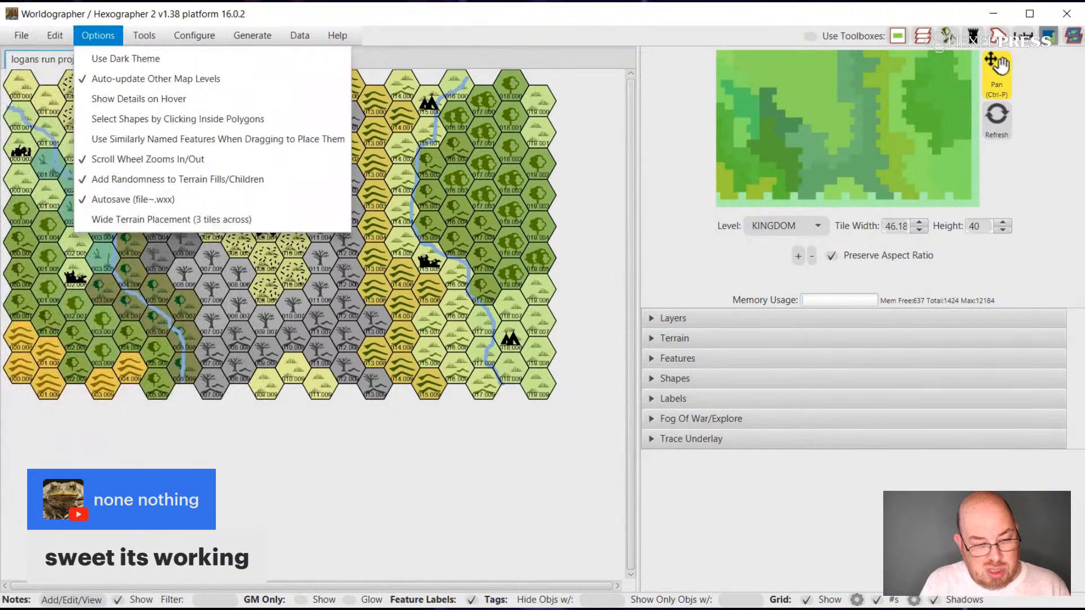
click(308, 279)
right_click(244, 247)
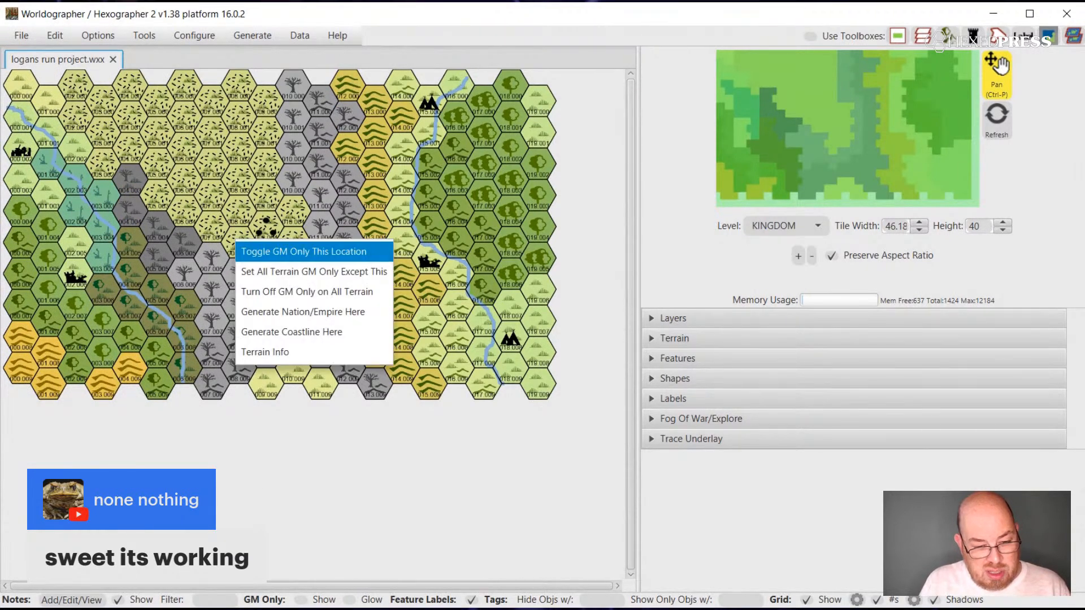
right_click(249, 422)
click(181, 433)
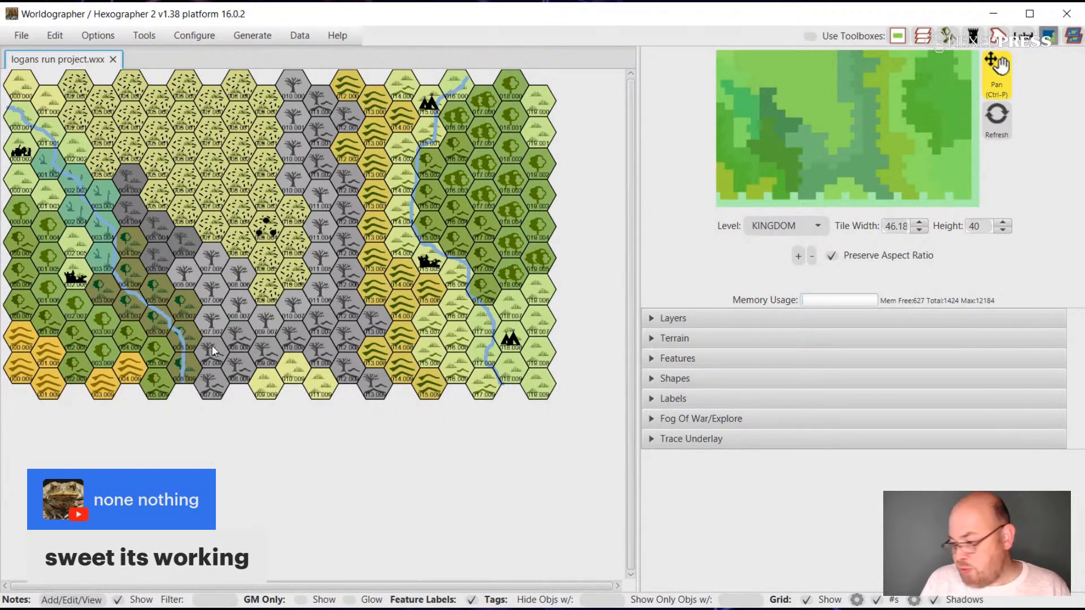
Export the whole Logan's Run hex map as an image.
click(21, 35)
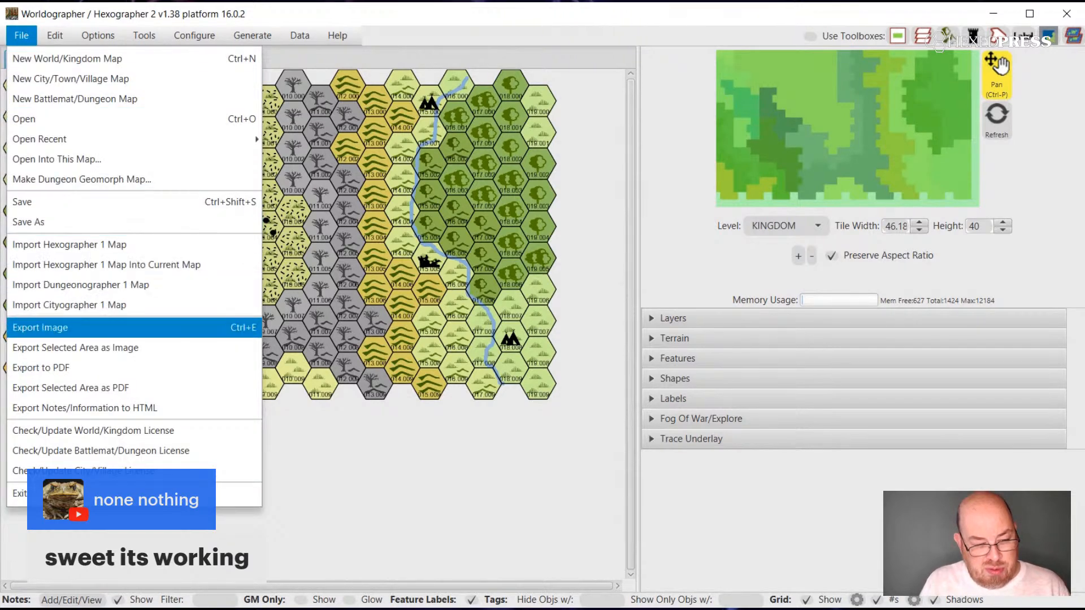
click(150, 333)
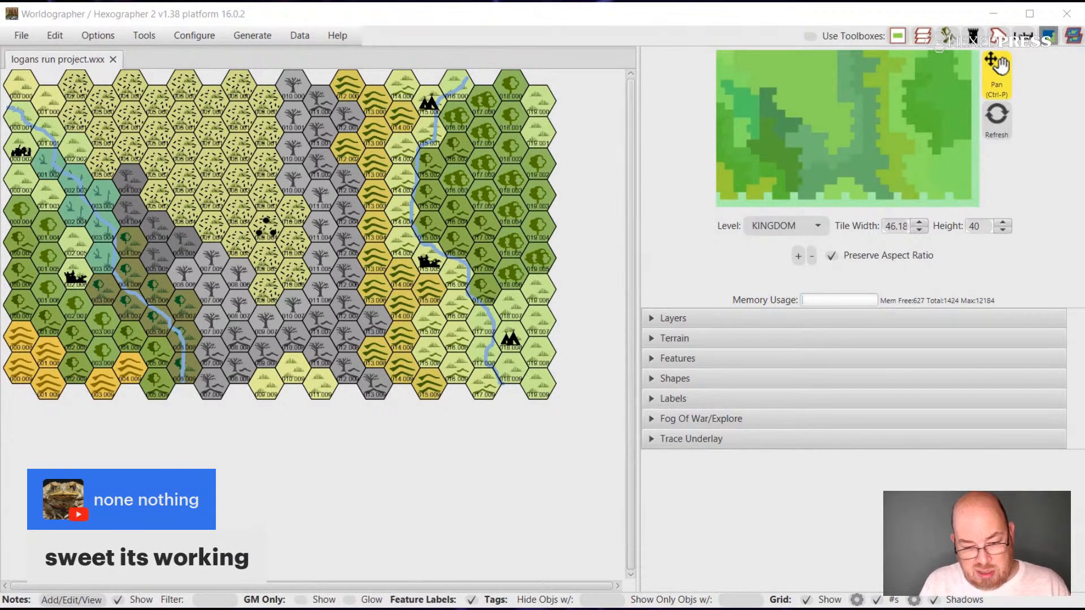
click(645, 339)
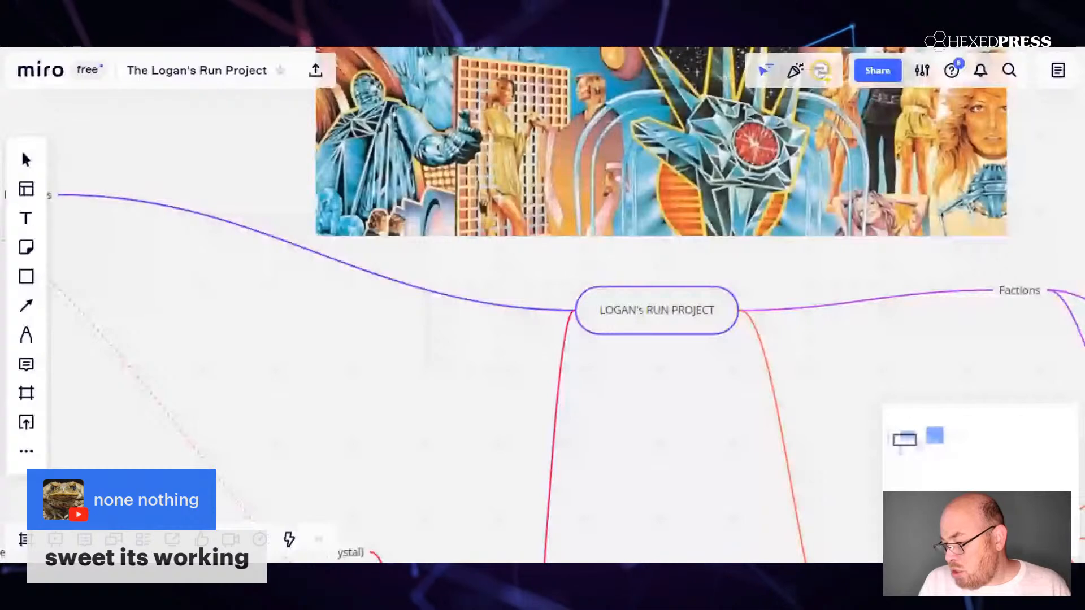
Switch to the Miro board and place the exported hex map image in the empty area below the Technology and Lore branches.
drag(460, 297, 296, 121)
drag(315, 235, 213, 68)
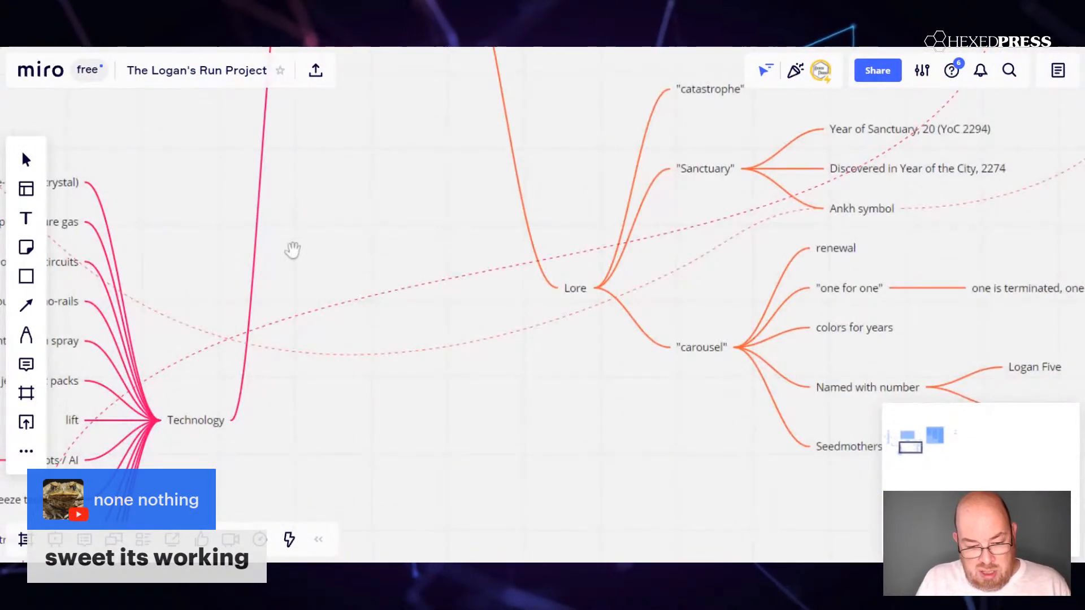
drag(292, 249, 402, 107)
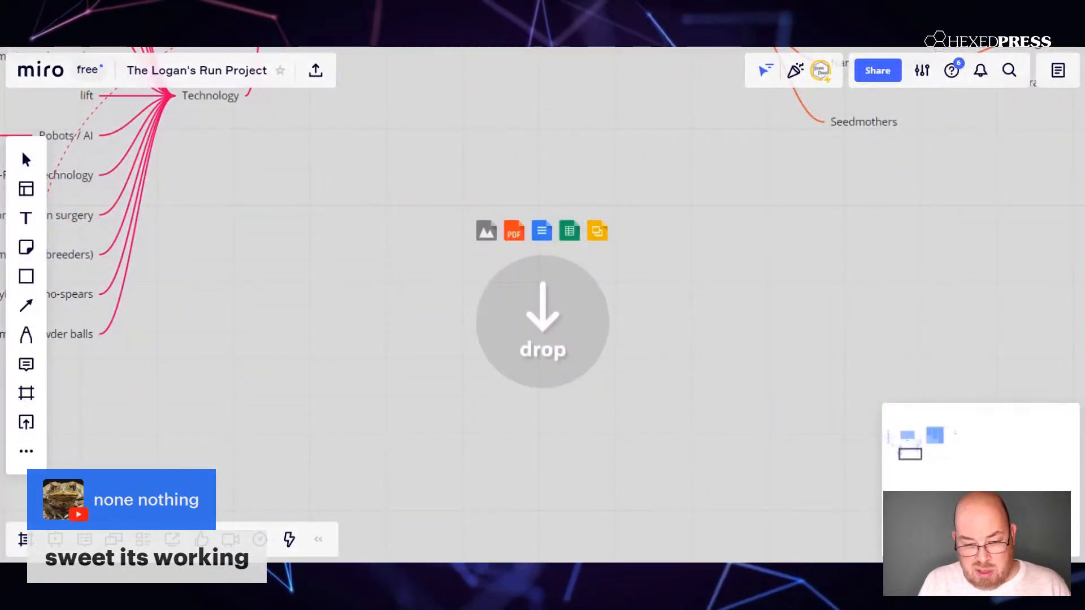
drag(1084, 349, 525, 350)
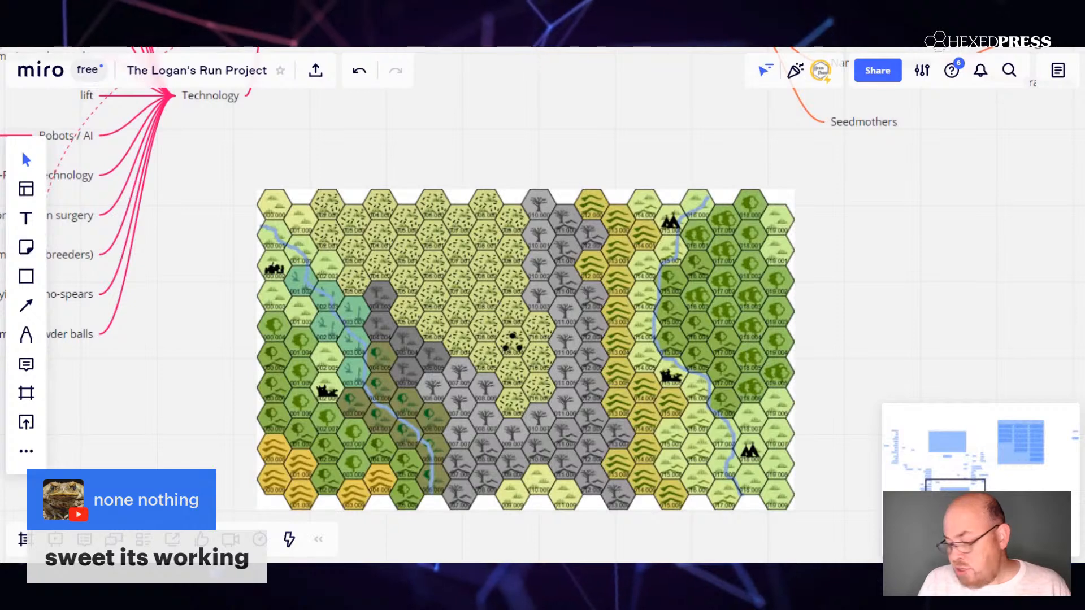
drag(571, 337, 562, 309)
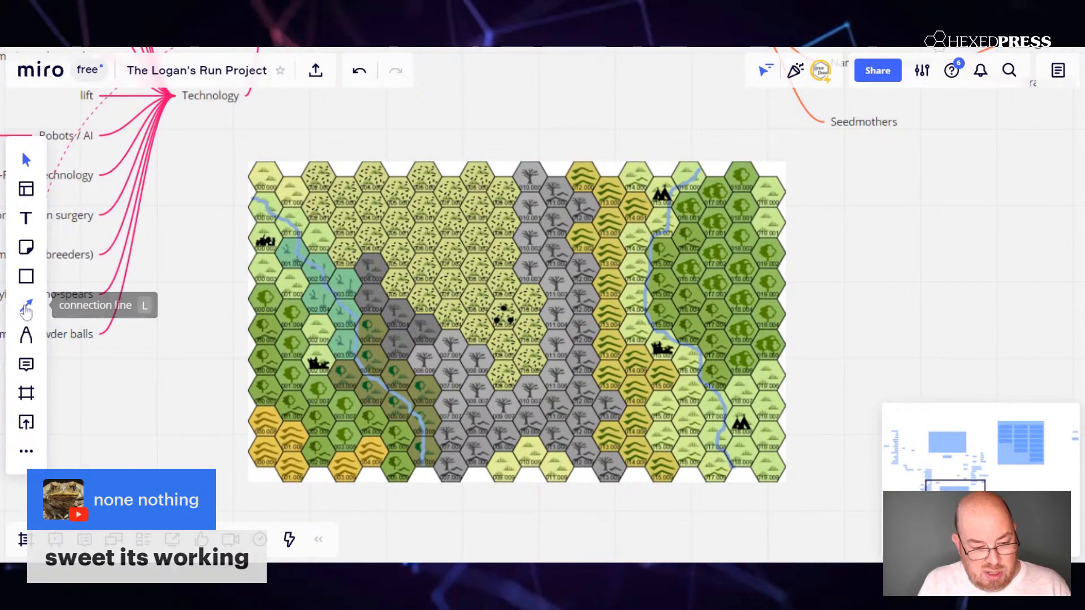
Add a yellow sticky note reading "Poor Grasses" beside the hex map's northeastern corner, below Seedmothers.
click(26, 309)
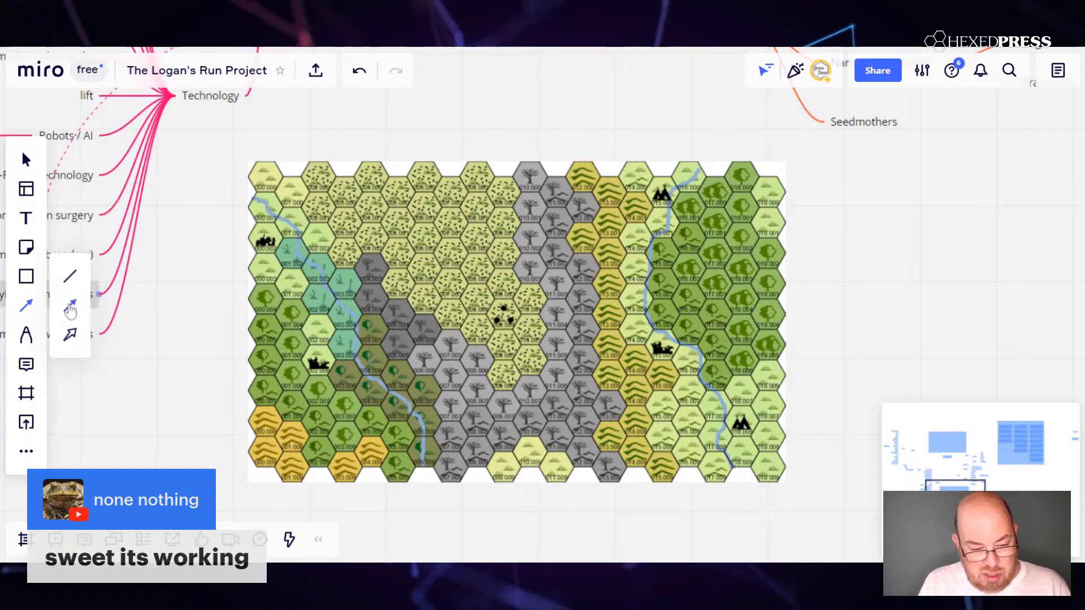
key(Escape)
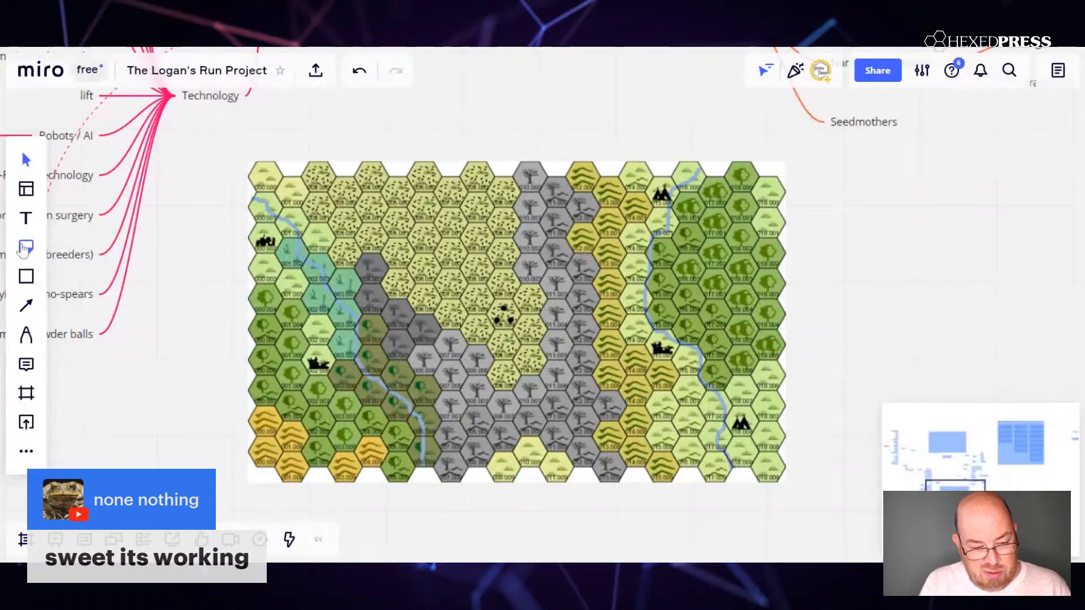
click(26, 247)
click(889, 208)
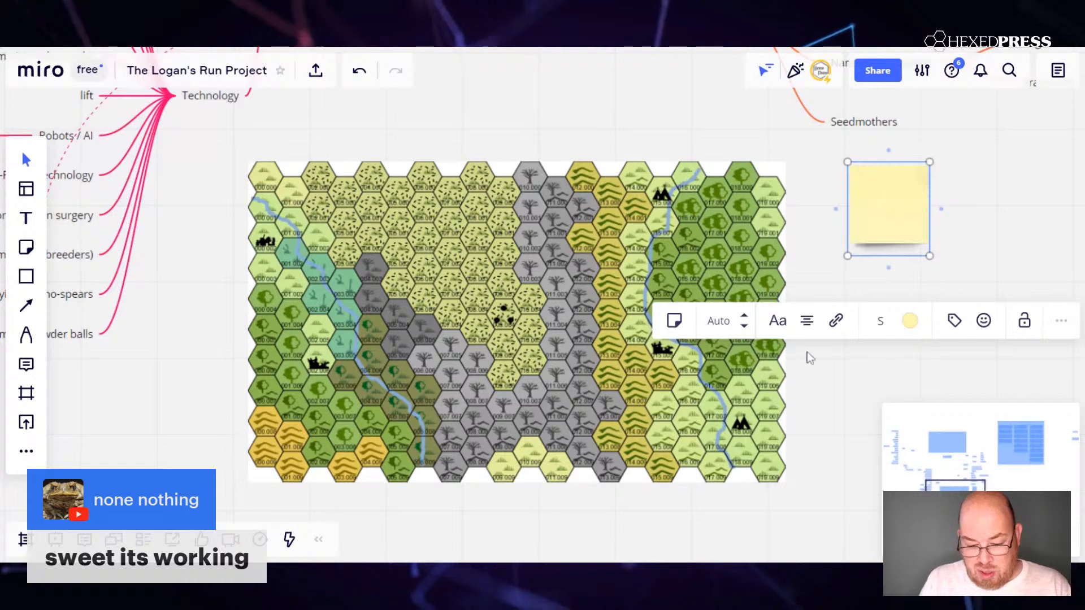
text(oor GRas)
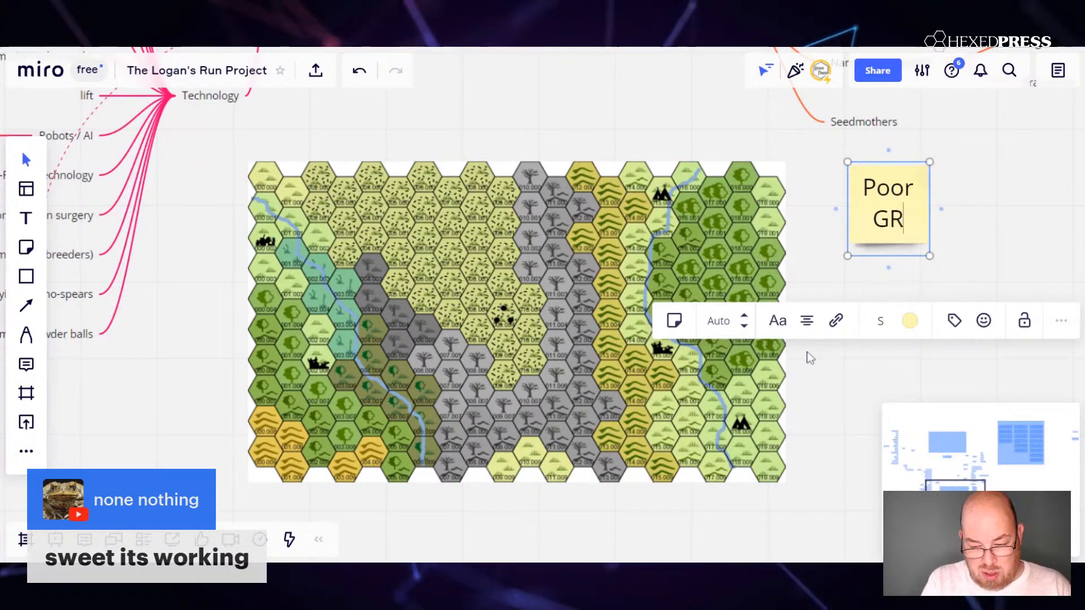
key(BackSpace)
key(BackSpace)
key(BackSpace)
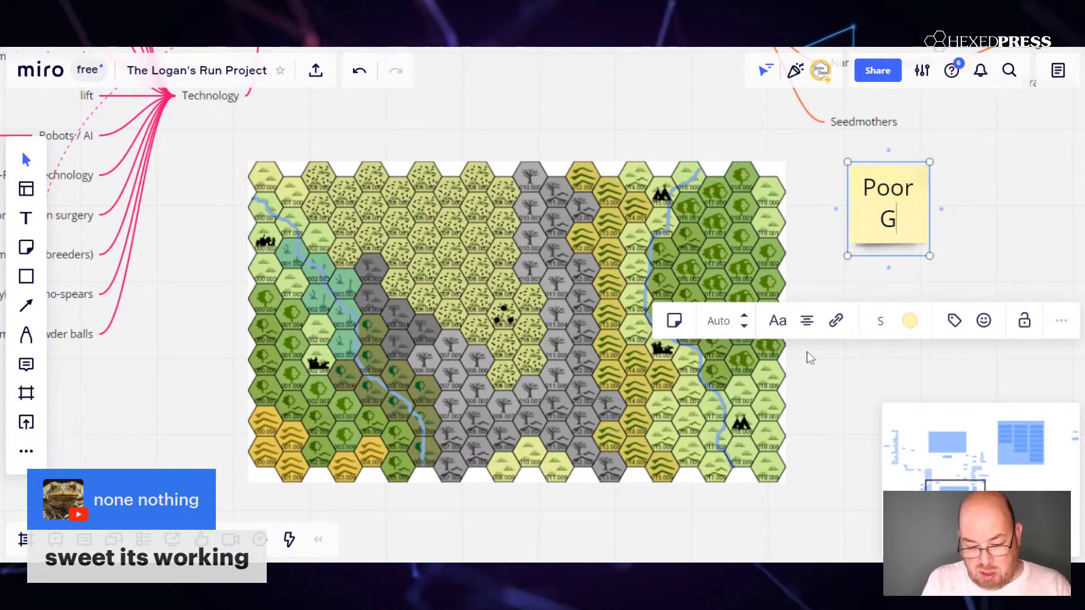
text(rasses)
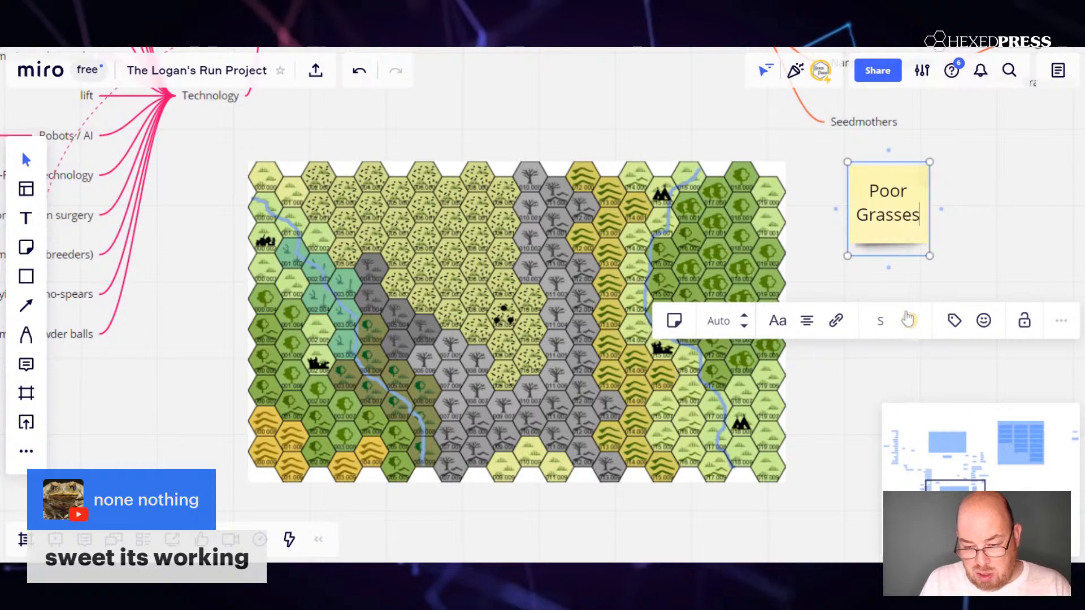
Widen the "Poor Grasses" sticky note into a rectangle and try to draw a connector from its map-facing side.
drag(940, 209, 1050, 202)
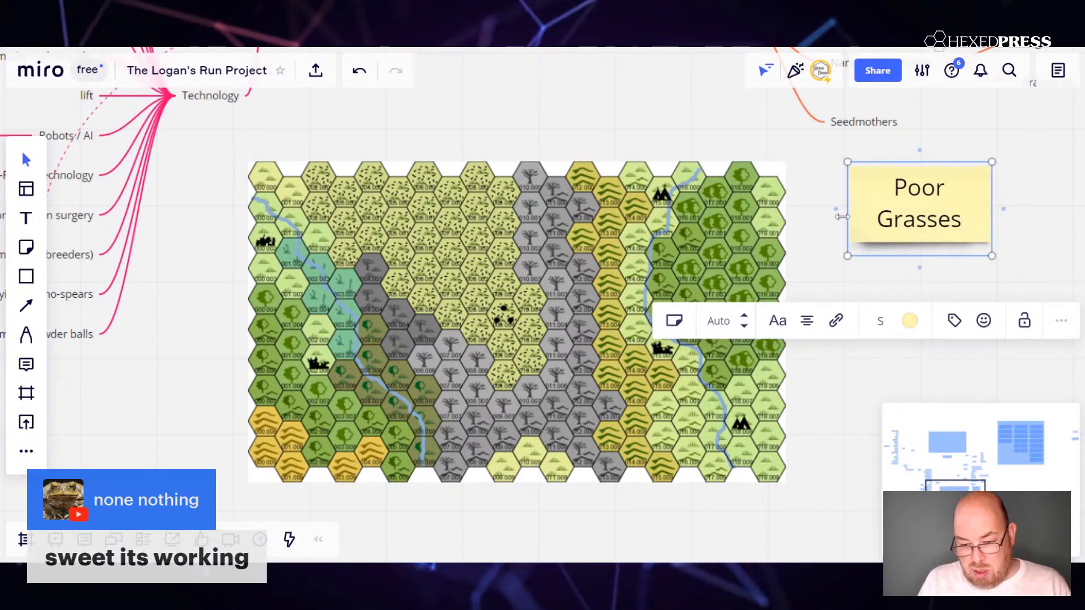
mouse_move(841, 216)
mouse_down()
mouse_move(510, 312)
mouse_move(849, 211)
mouse_up()
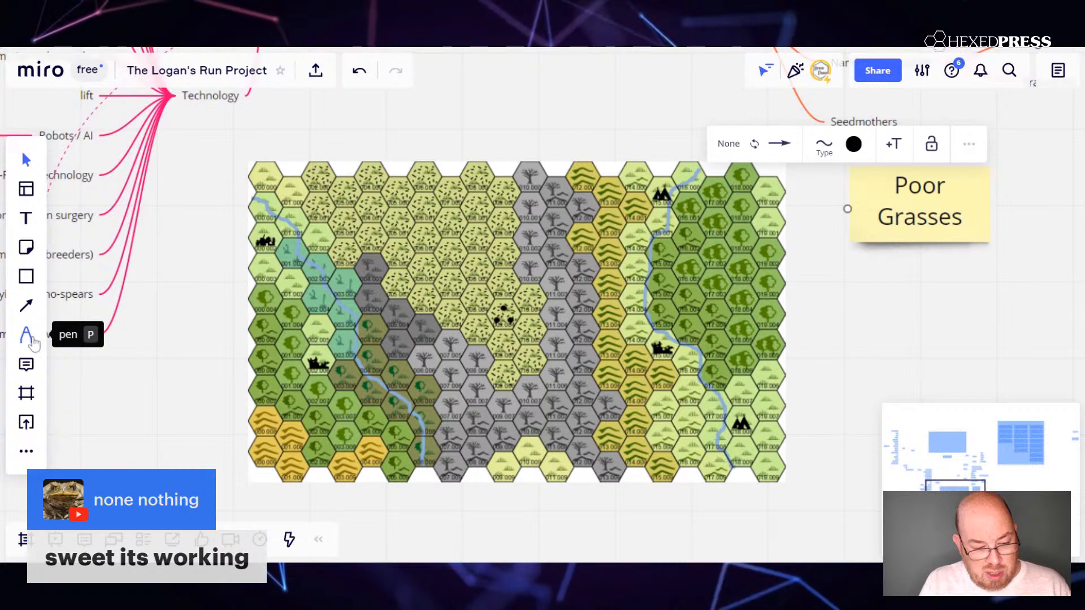
click(31, 339)
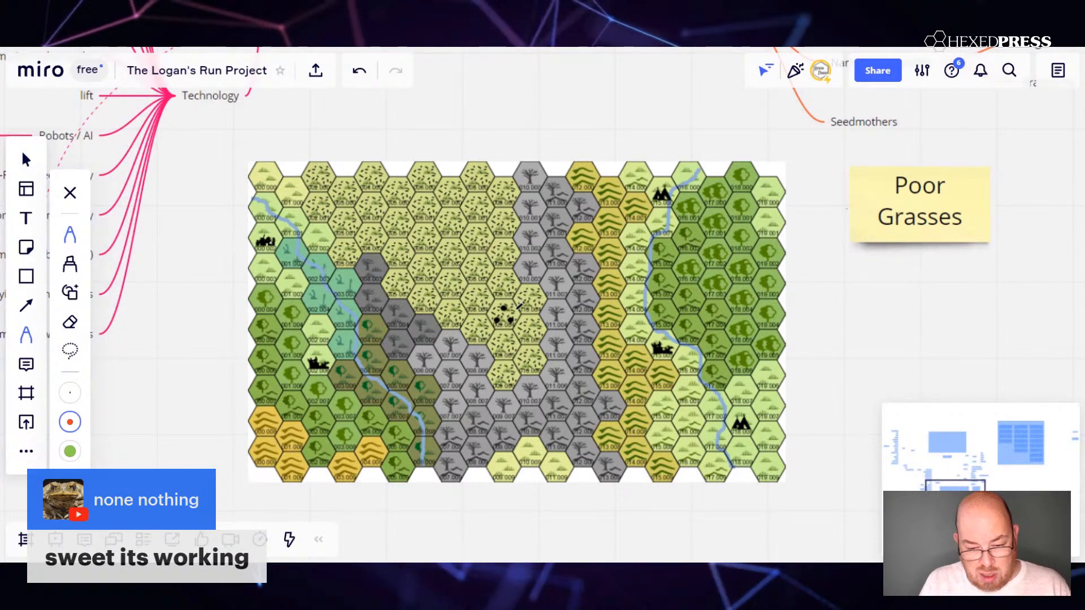
mouse_move(534, 294)
mouse_down()
mouse_move(636, 255)
mouse_move(836, 214)
mouse_up()
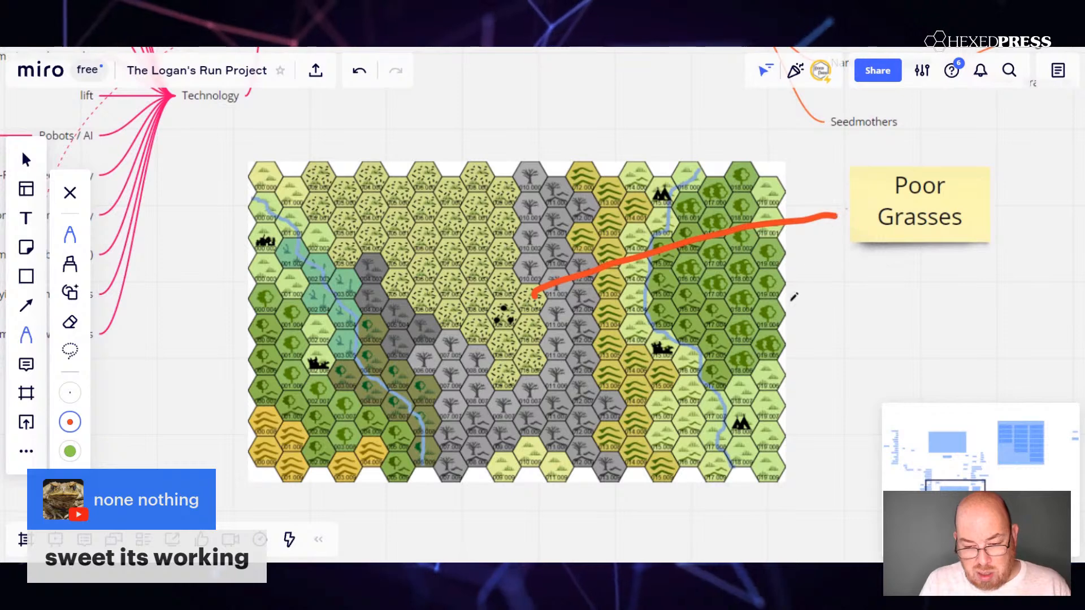
key(ctrl+z)
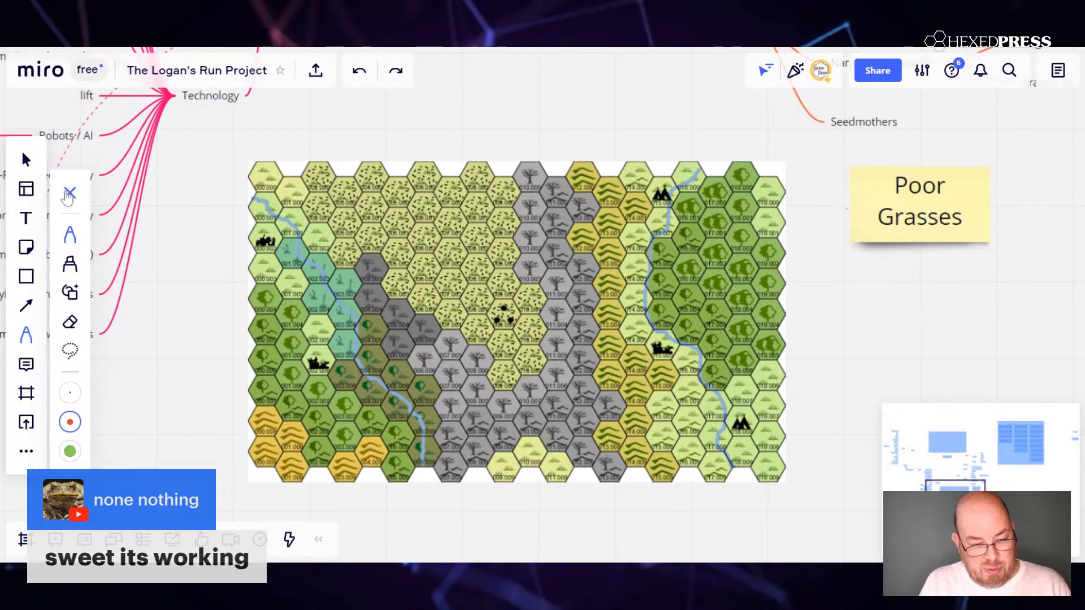
click(70, 193)
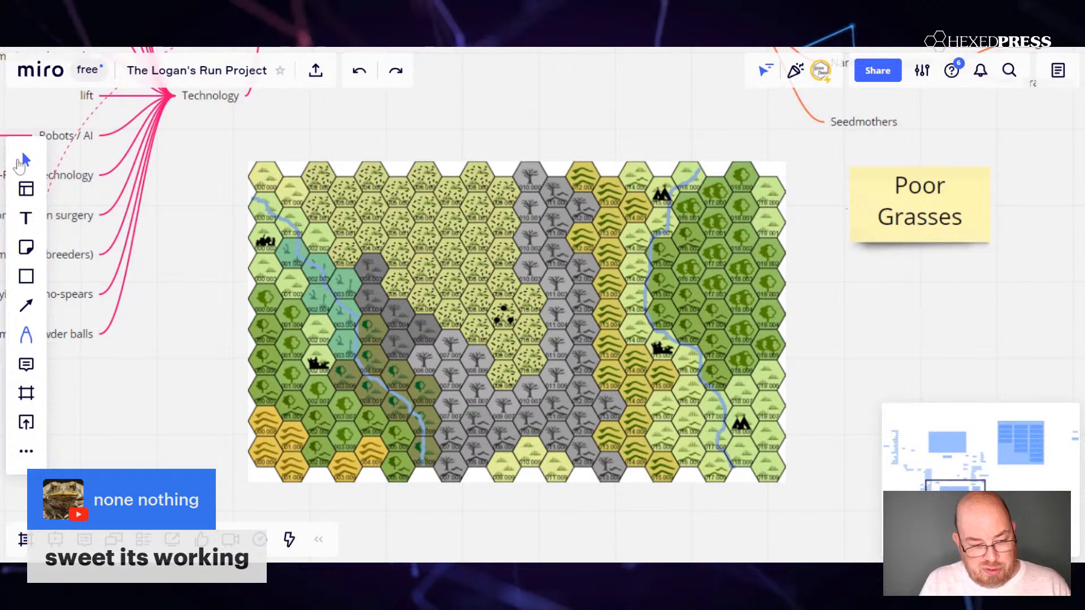
Add a second line reading "How dangerous?" to the "Poor Grasses" sticky note.
double_click(948, 210)
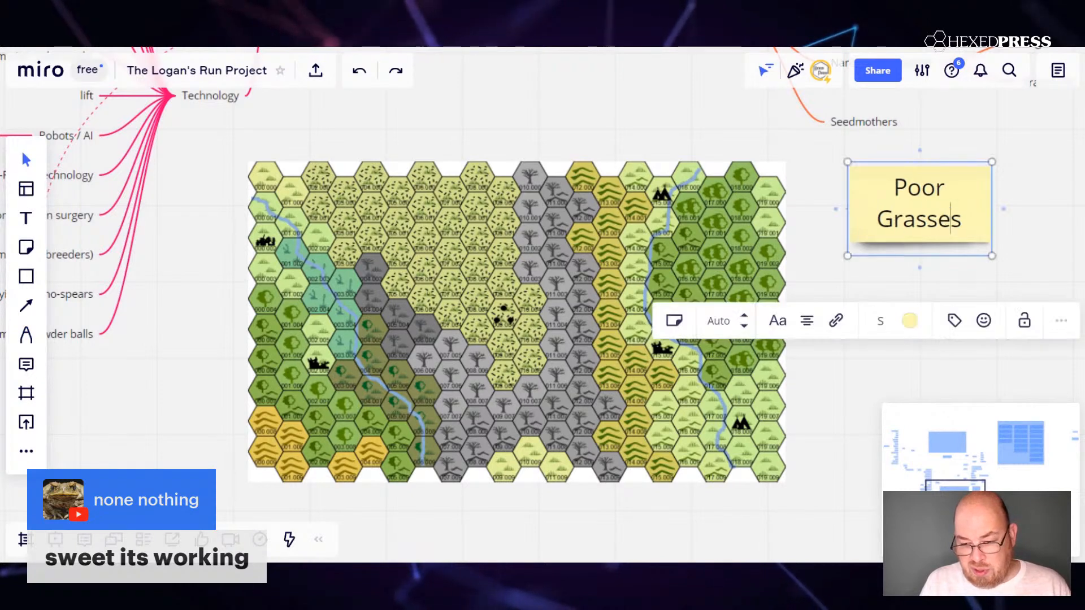
key(Return)
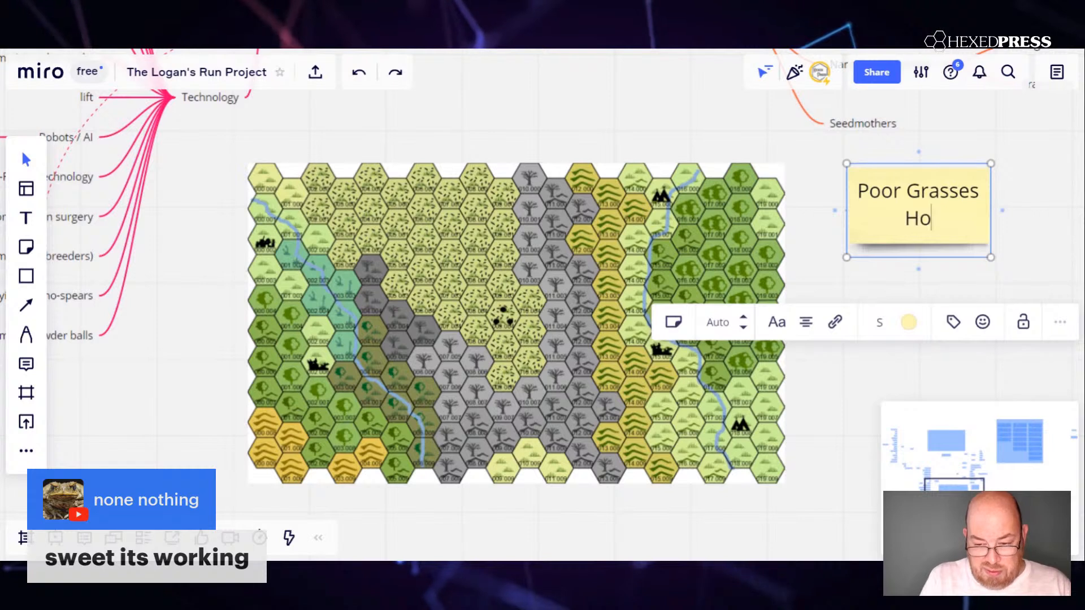
text(daner)
key(BackSpace)
key(BackSpace)
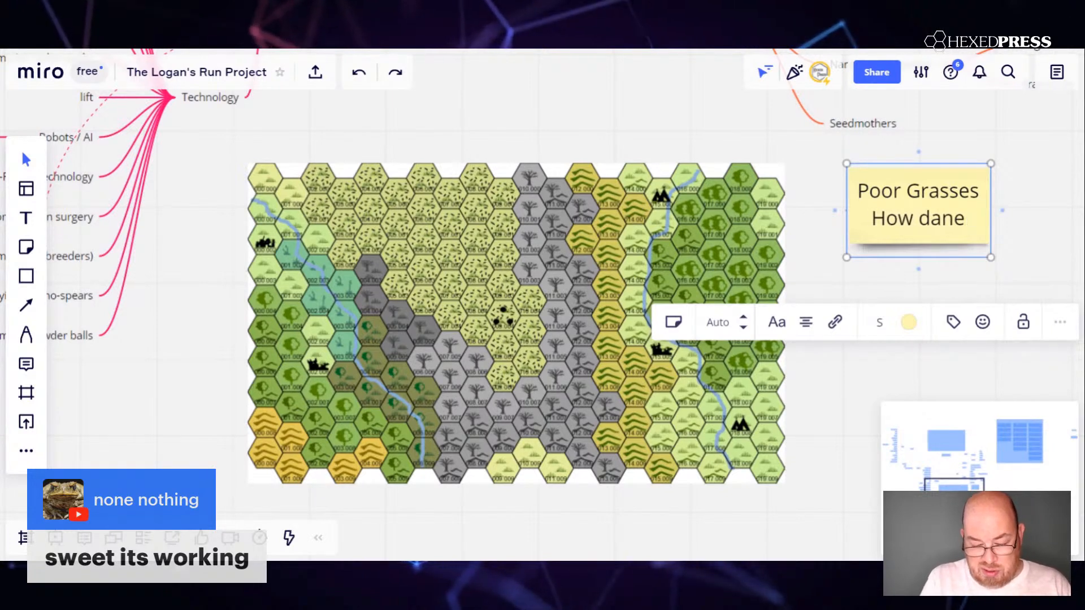
text(gerous? )
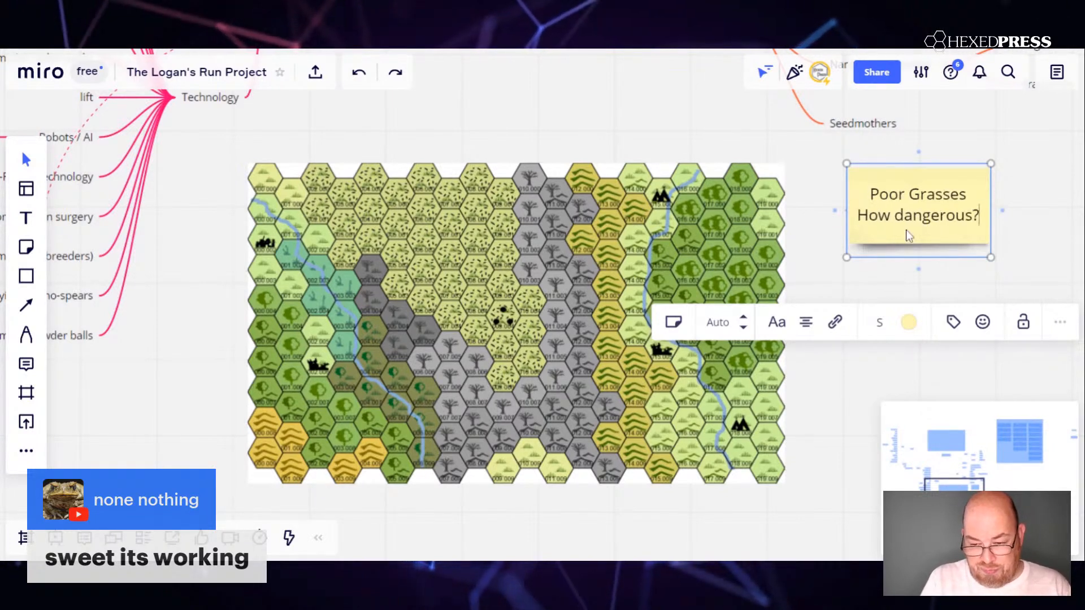
text(Unusu)
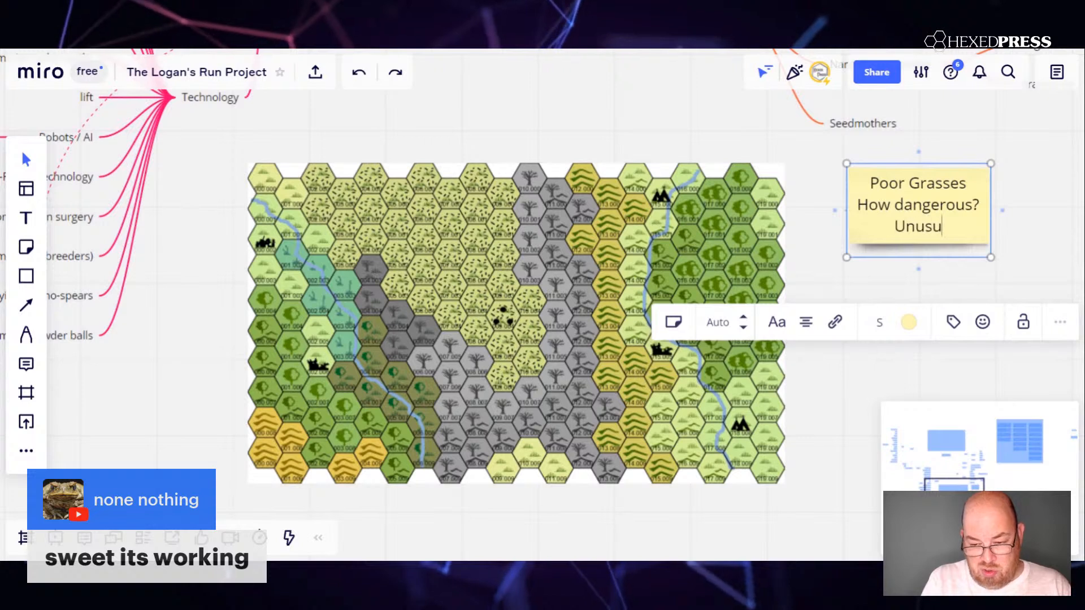
text(ally da)
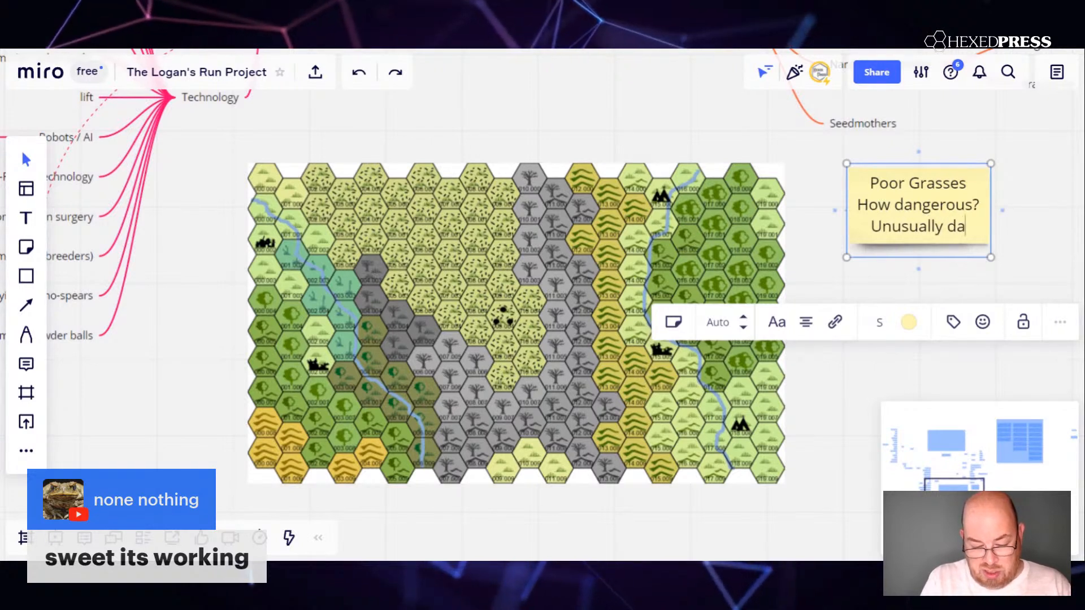
text(ngerous)
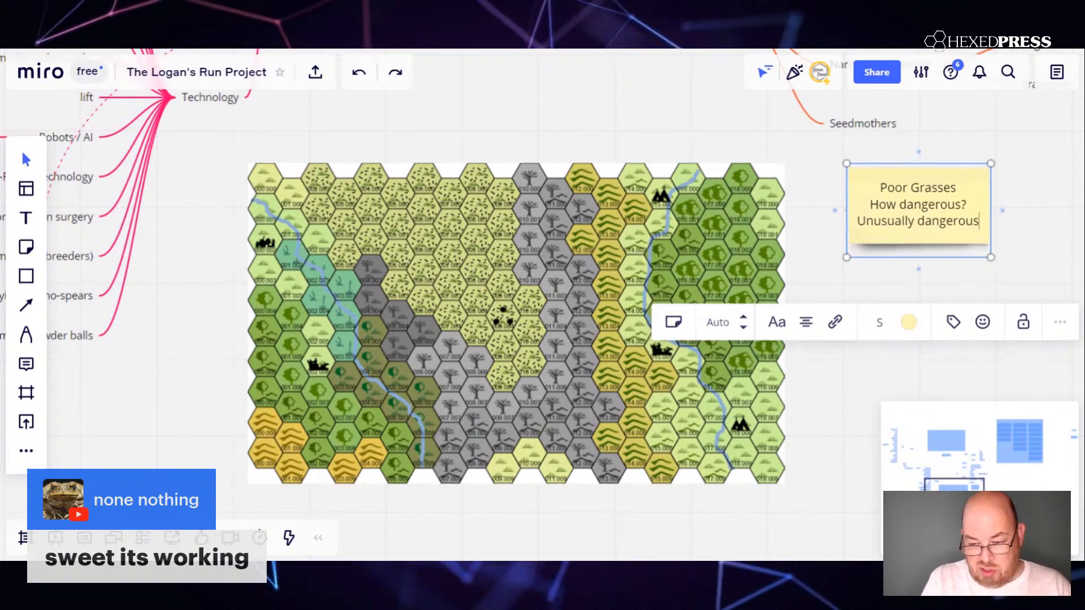
text( in servera)
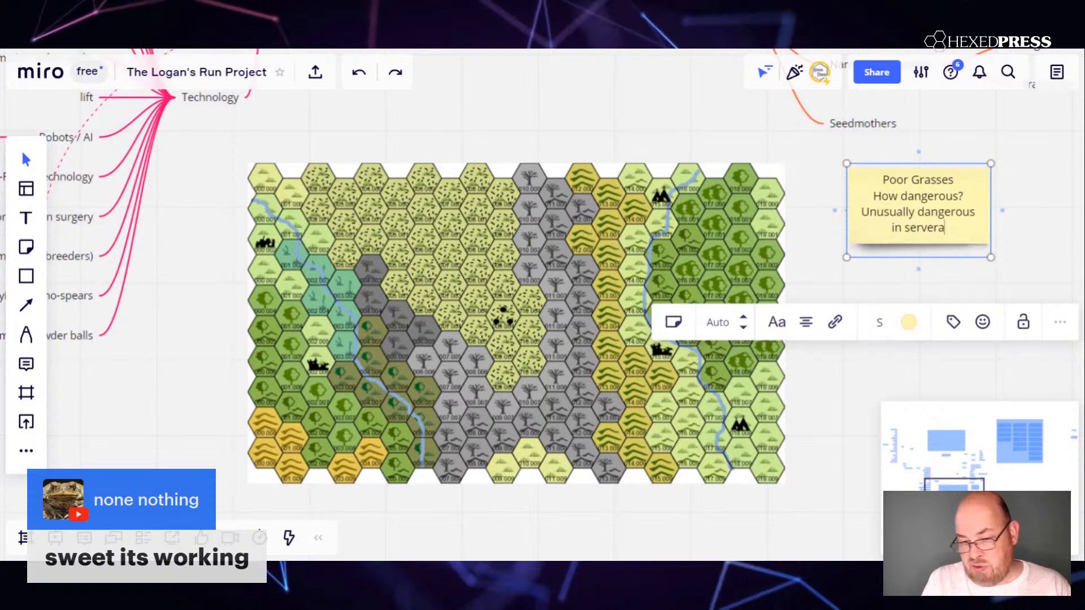
text(l ways.)
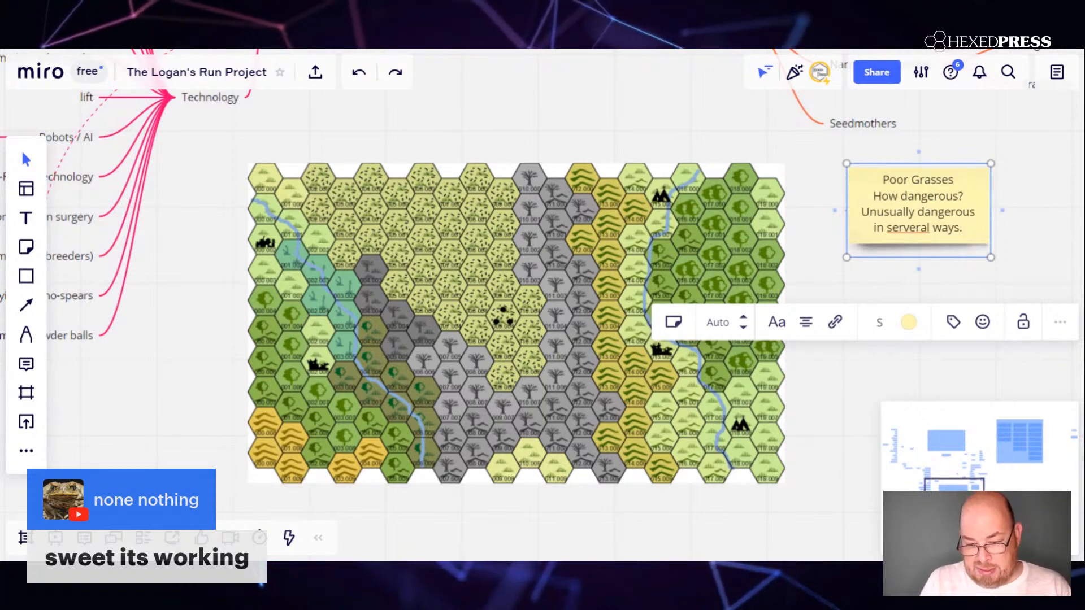
Add "Unusually dangerous in serveral ways." below the question on the sticky note and left-align the note's text.
click(806, 322)
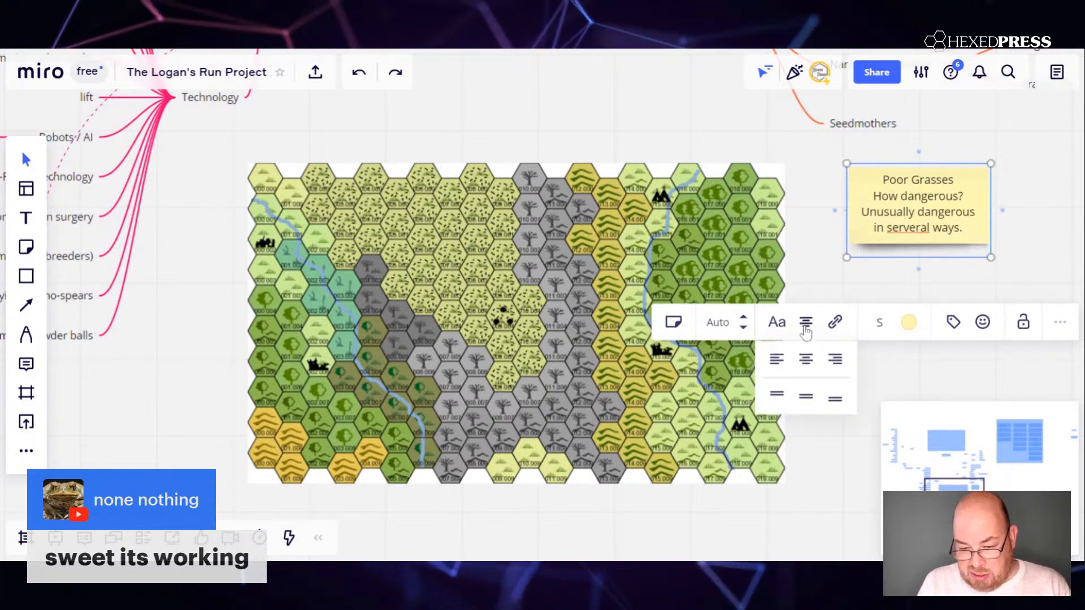
click(775, 358)
key(Up)
key(Up)
key(Up)
key(shift+Left)
key(shift+Left)
key(shift+Left)
key(shift+Left)
key(shift+Left)
key(shift+Left)
key(shift+Left)
key(shift+Left)
key(shift+Left)
key(shift+Left)
key(shift+Left)
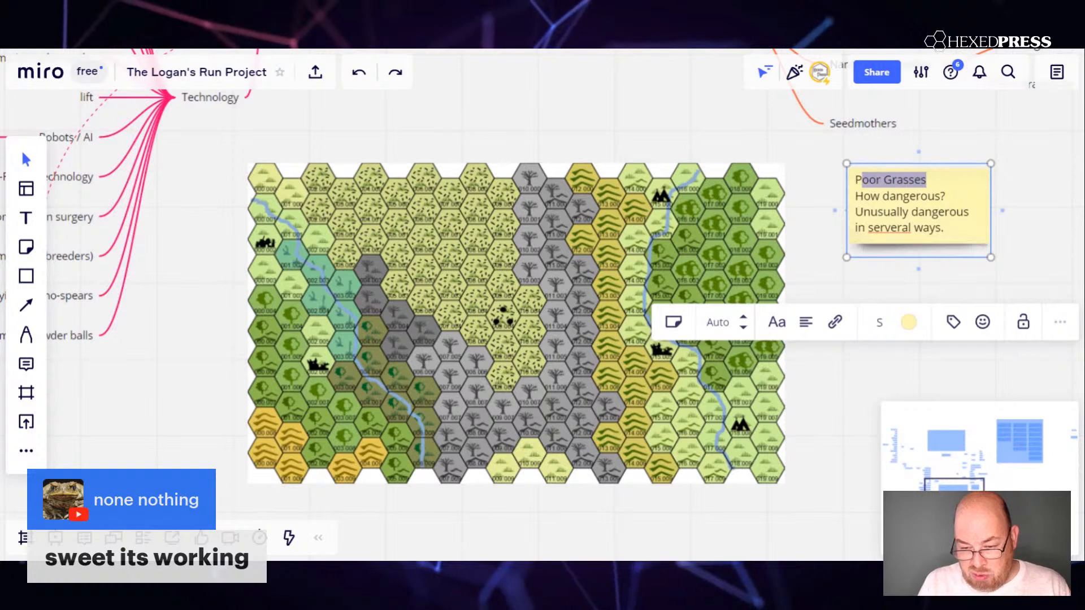
key(shift+Left)
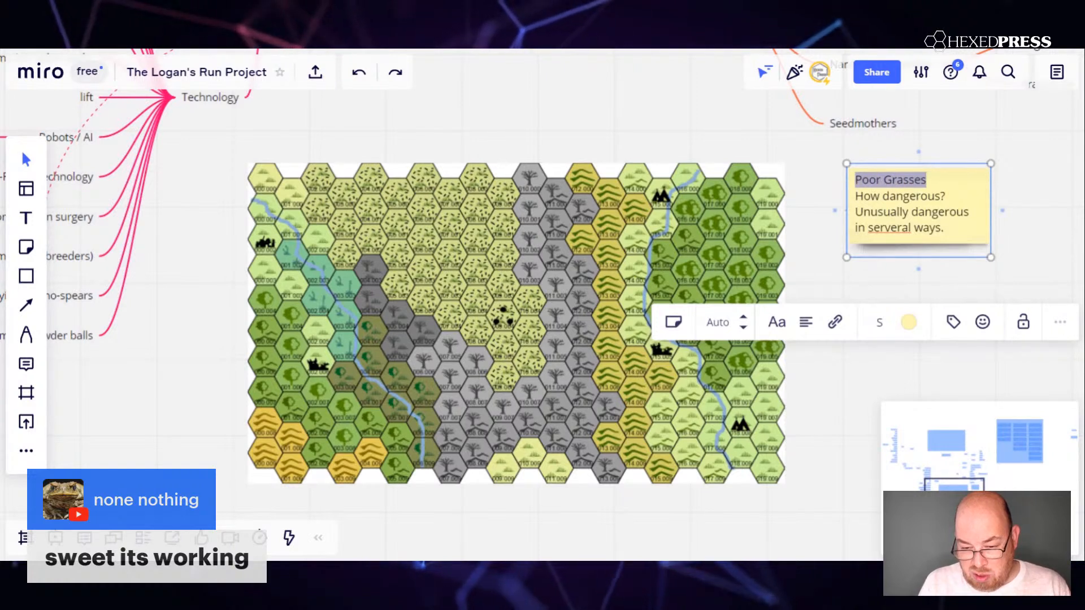
click(716, 322)
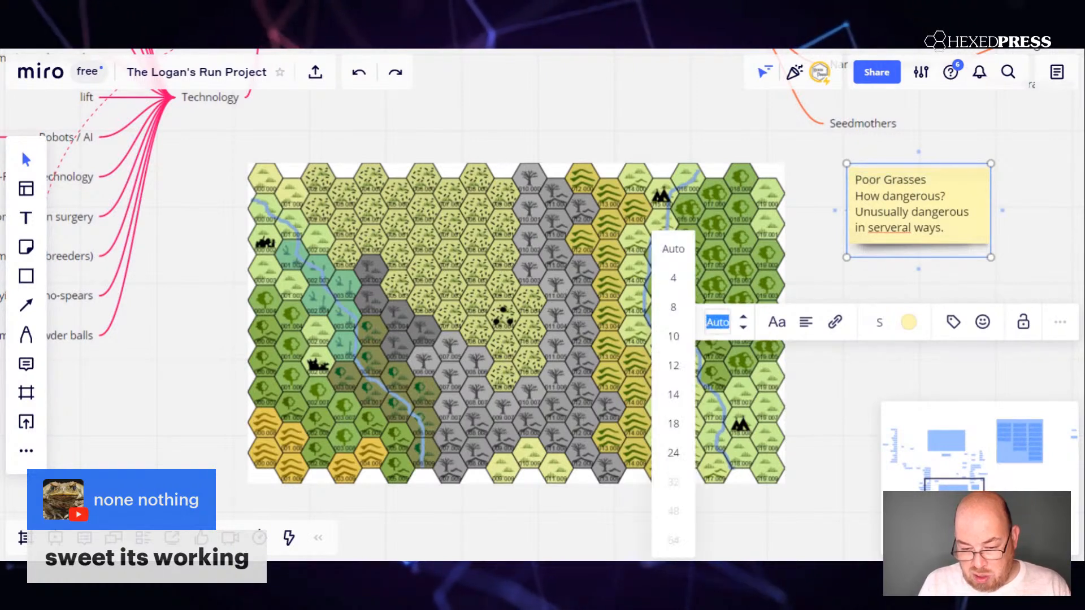
click(779, 325)
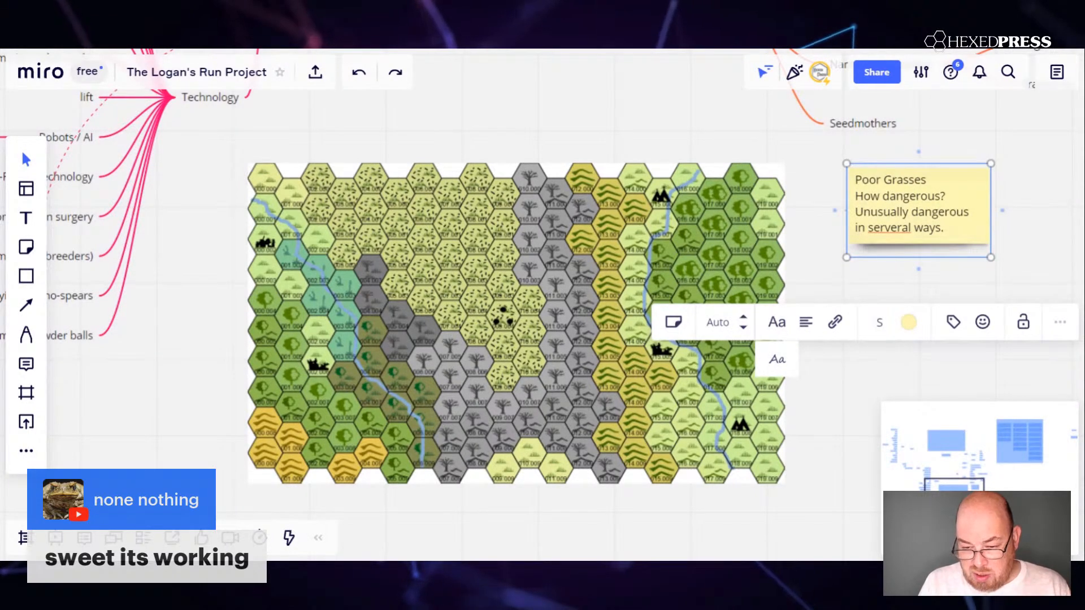
Correct "serveral" to "several" and put the answer on the same line as "How dangerous?" in the sticky note.
click(885, 228)
key(BackSpace)
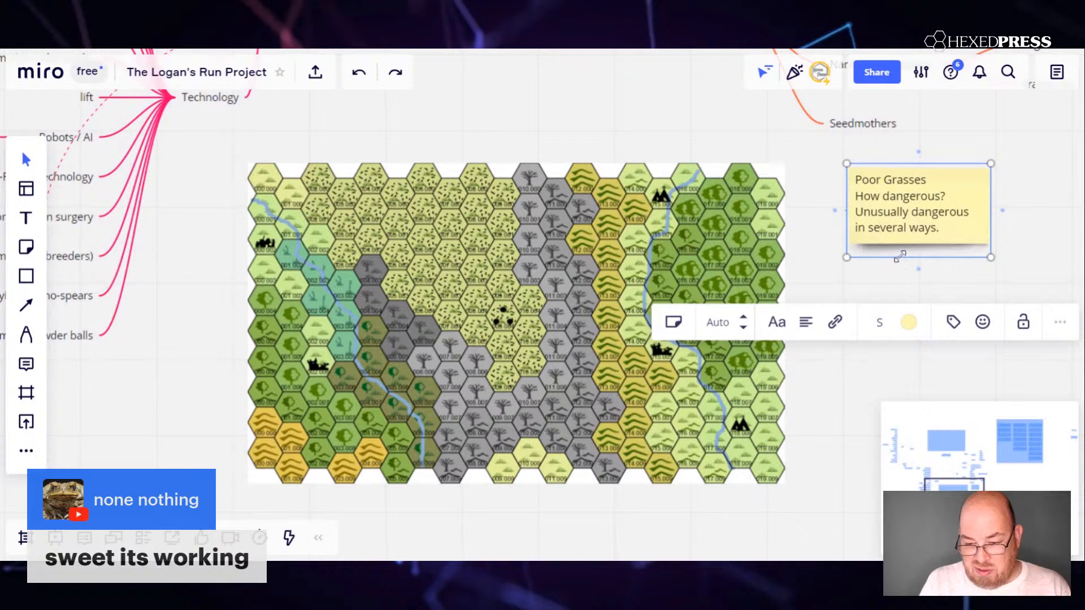
drag(944, 196, 854, 196)
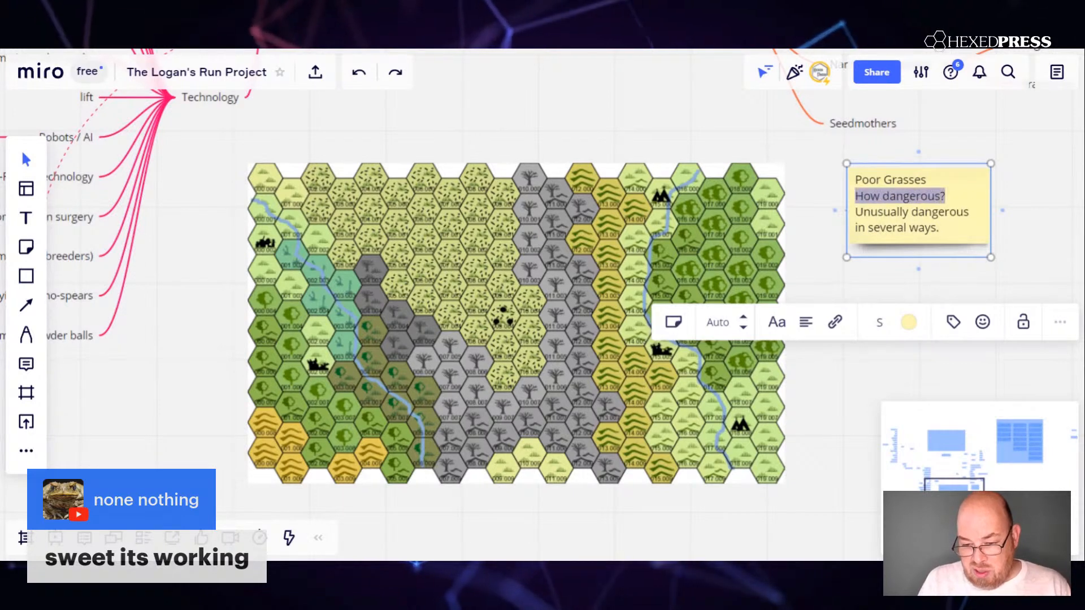
click(963, 232)
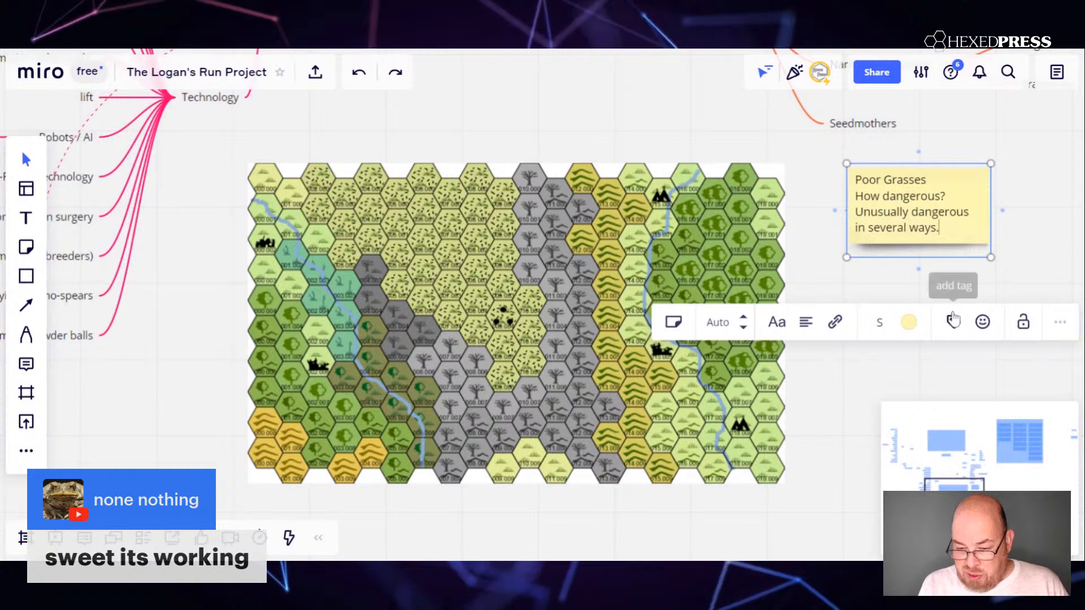
key(Return)
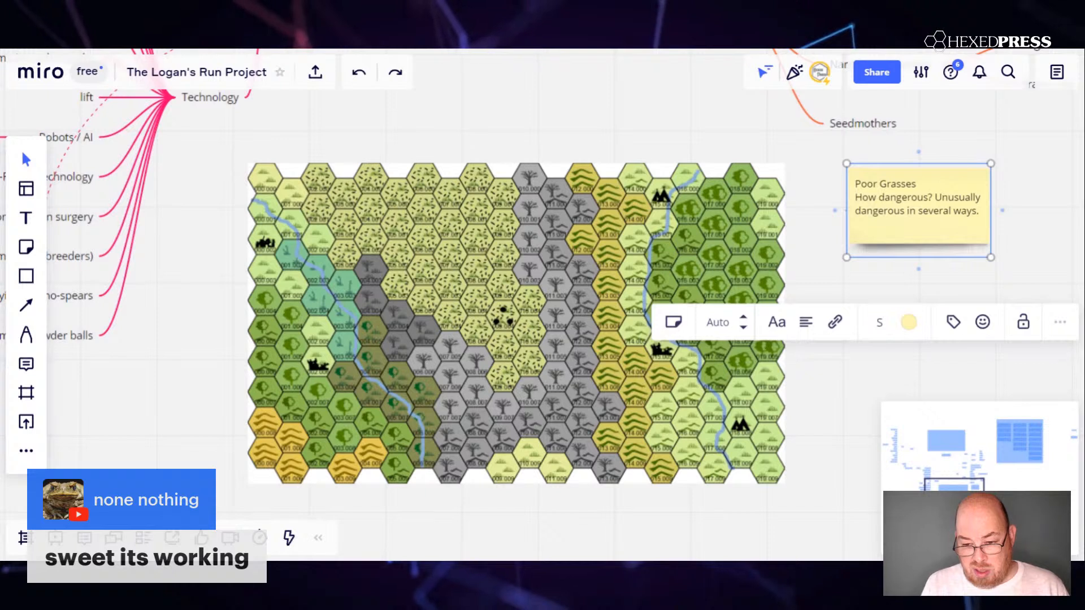
Delete "How dangerous?" from the sticky note and turn the remaining sentence into an asterisk-bulleted line.
drag(855, 197, 901, 198)
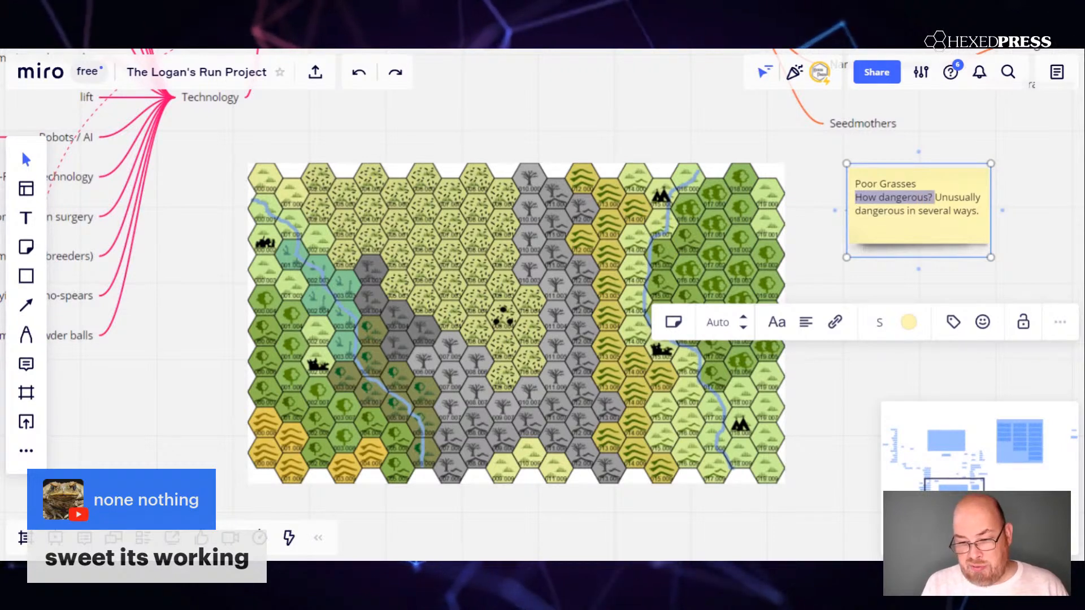
key(BackSpace)
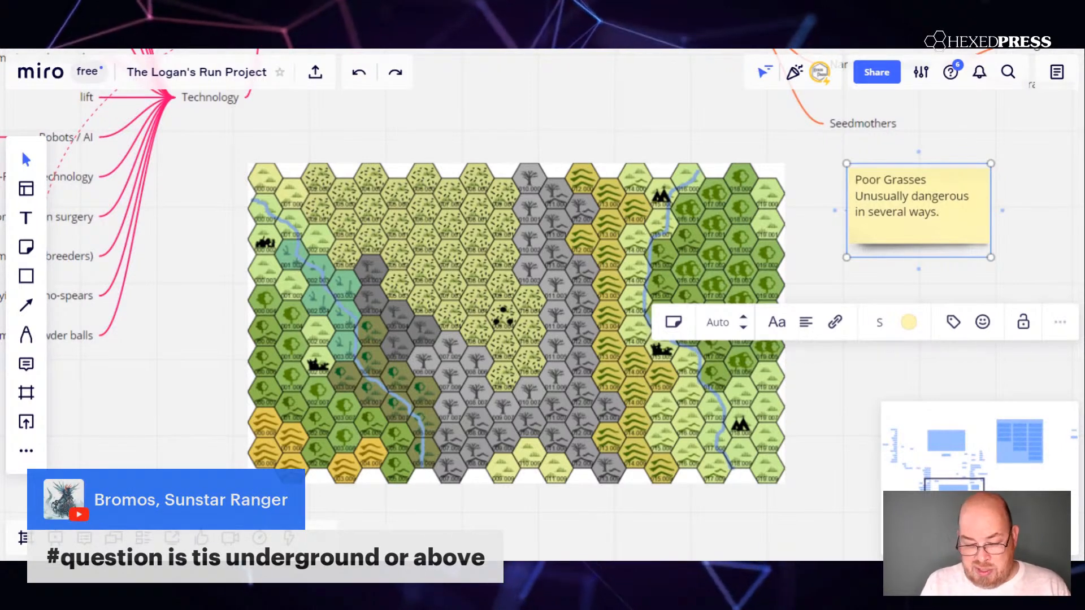
key(Return)
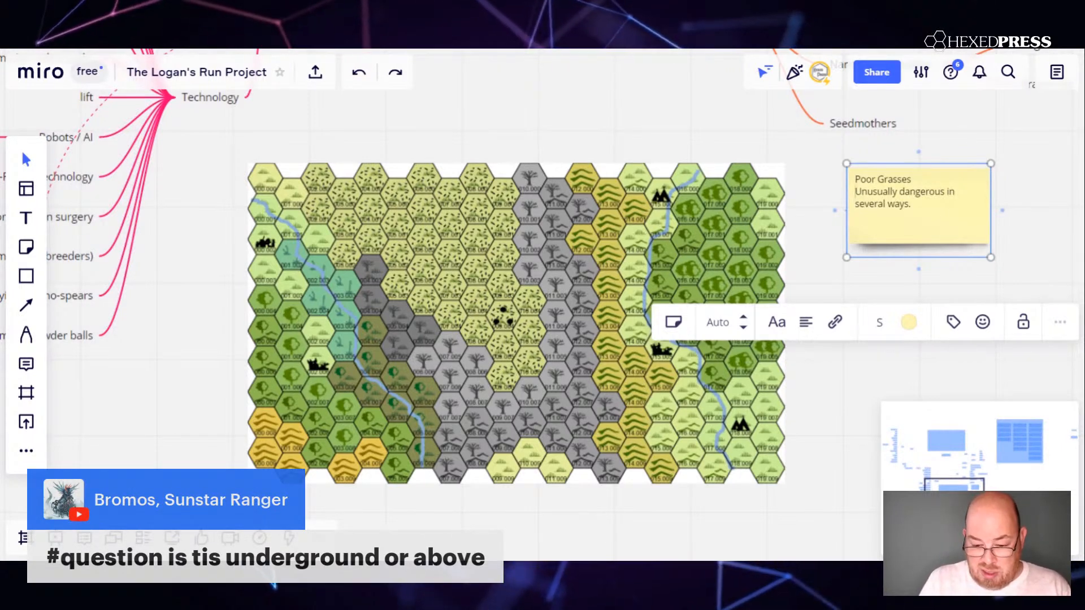
text(*)
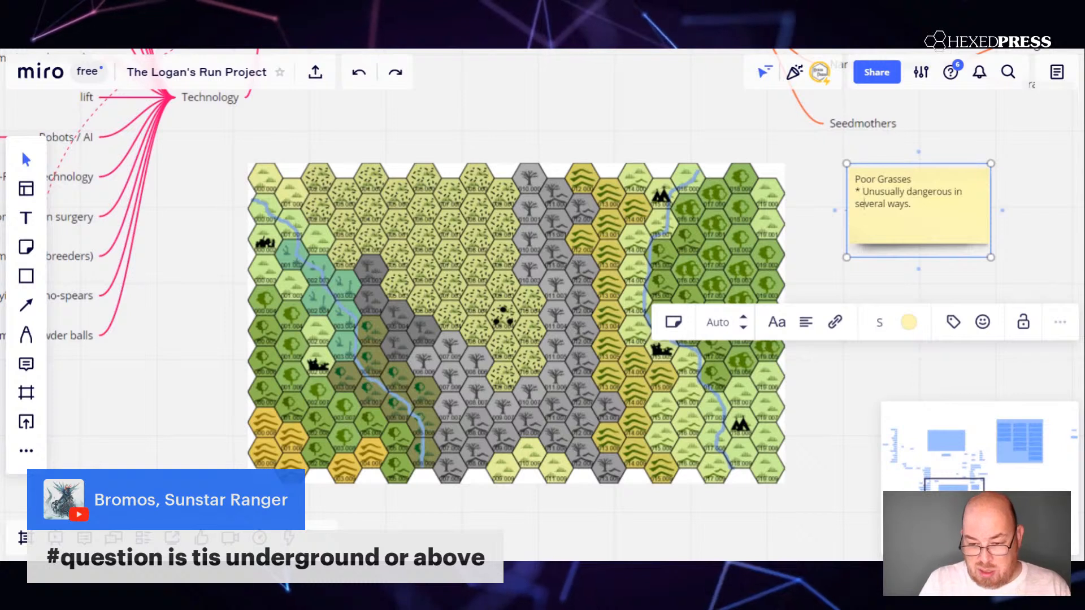
Add a second bulleted line reading "* Has an unusual resource." at the end of the sticky note.
key(Right)
key(Right)
key(Right)
key(Right)
key(Right)
key(Right)
key(Right)
key(Right)
key(Right)
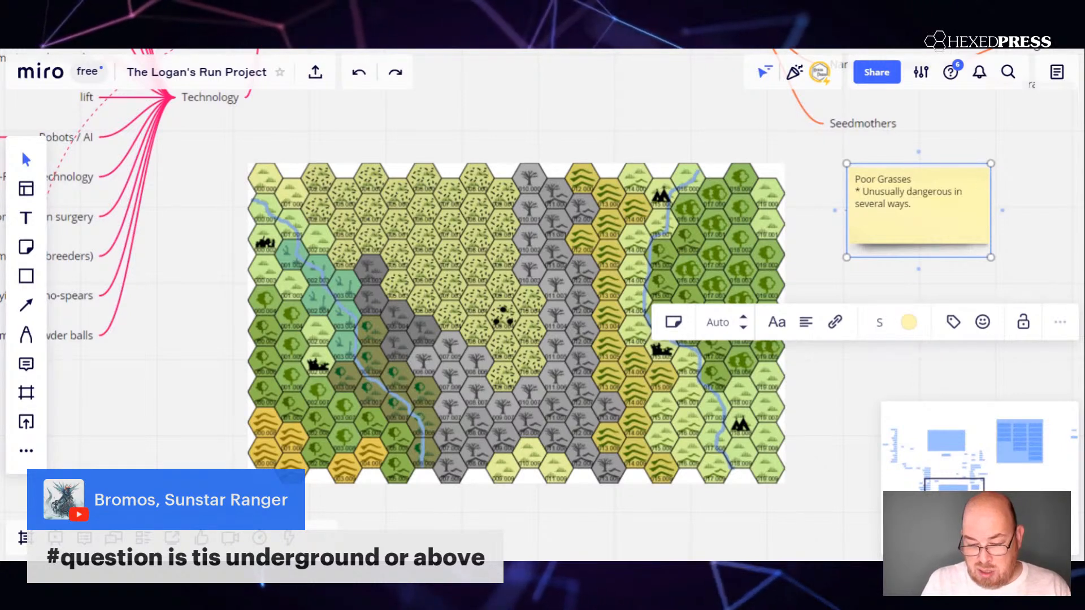
key(Return)
text(* Ha)
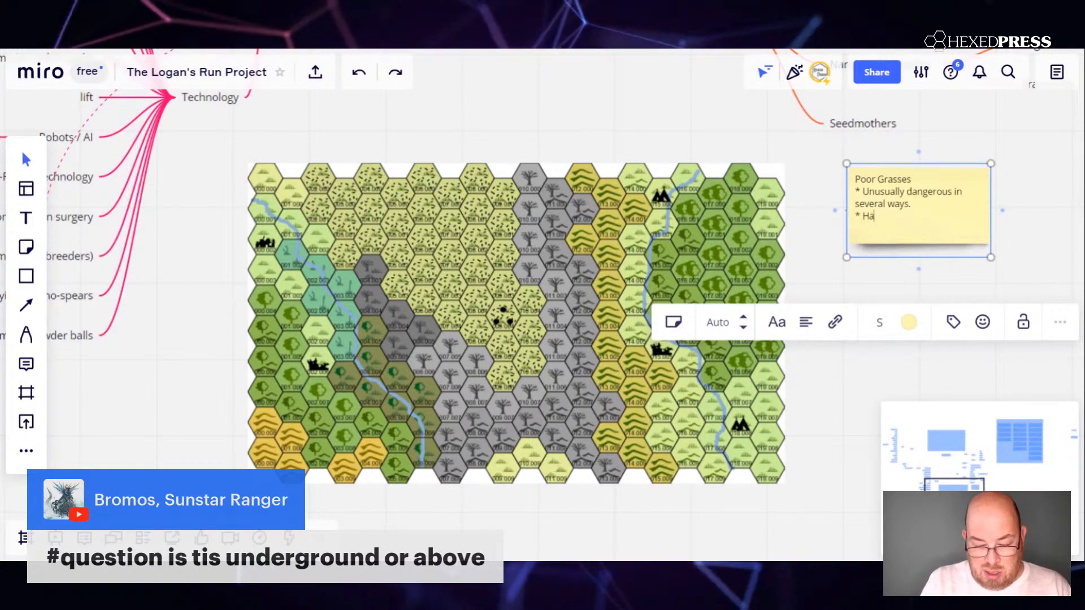
text(s an unusu)
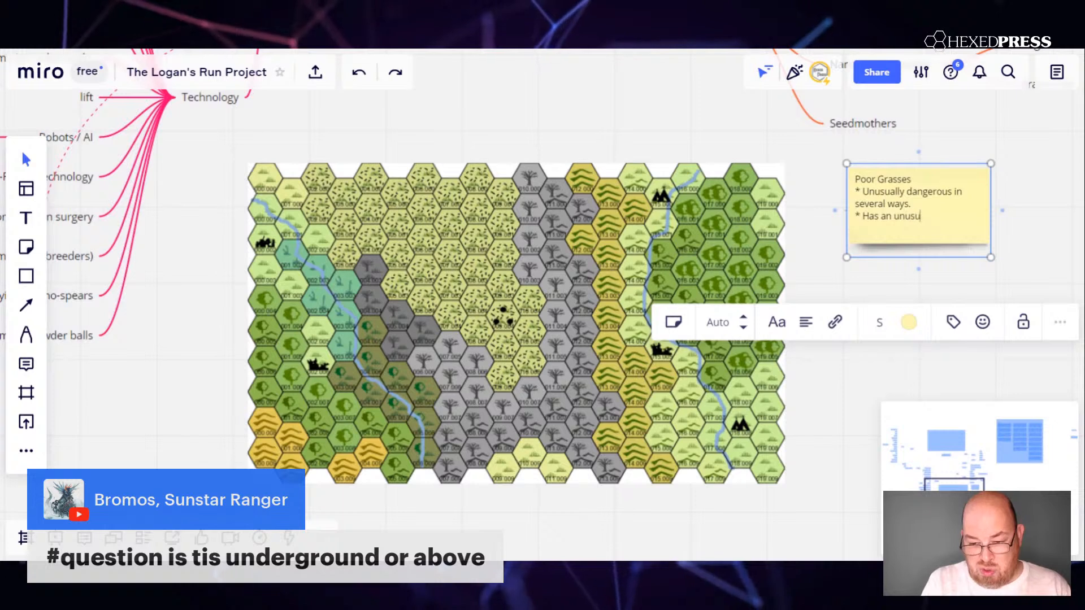
text(al resour)
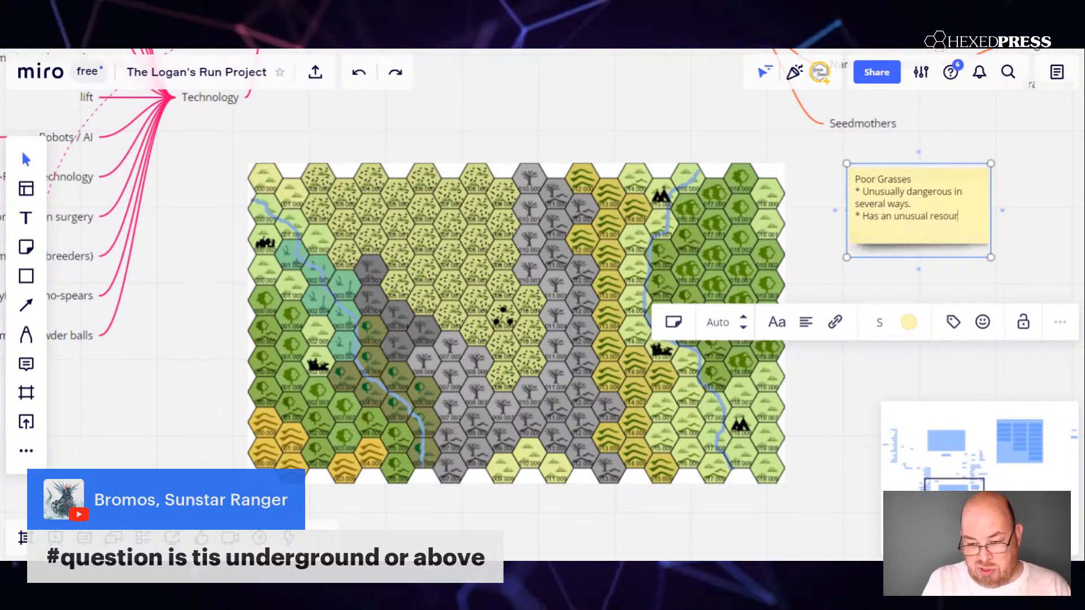
text(ce.)
key(Return)
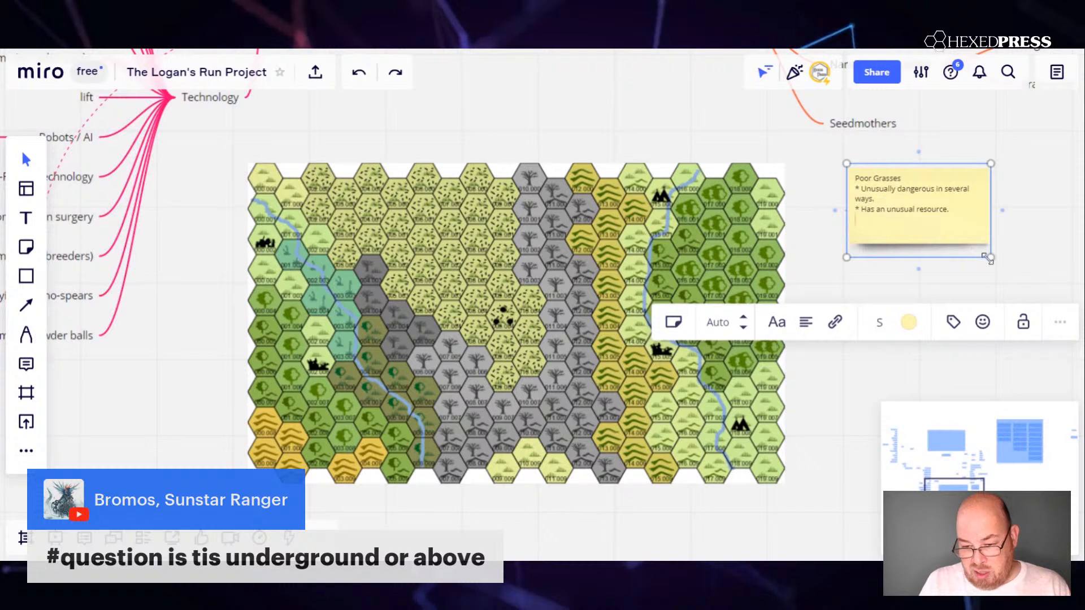
Enlarge the Poor Grasses sticky note slightly and add a bulleted line reading "* A usurper and their supporters fled here.".
mouse_move(987, 258)
mouse_down()
mouse_move(1080, 328)
mouse_move(995, 266)
mouse_up()
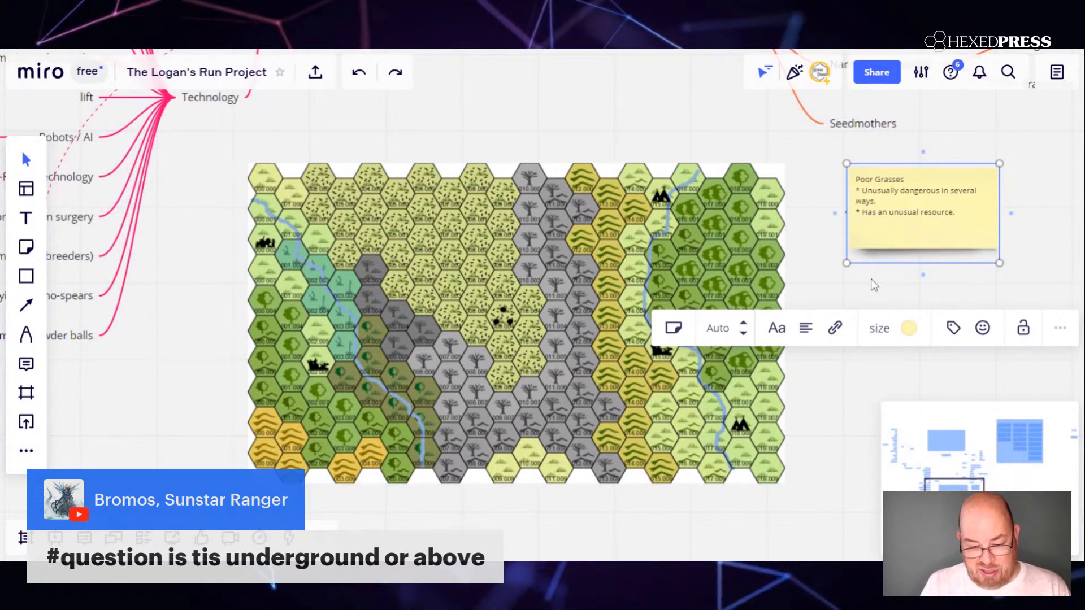
text(*)
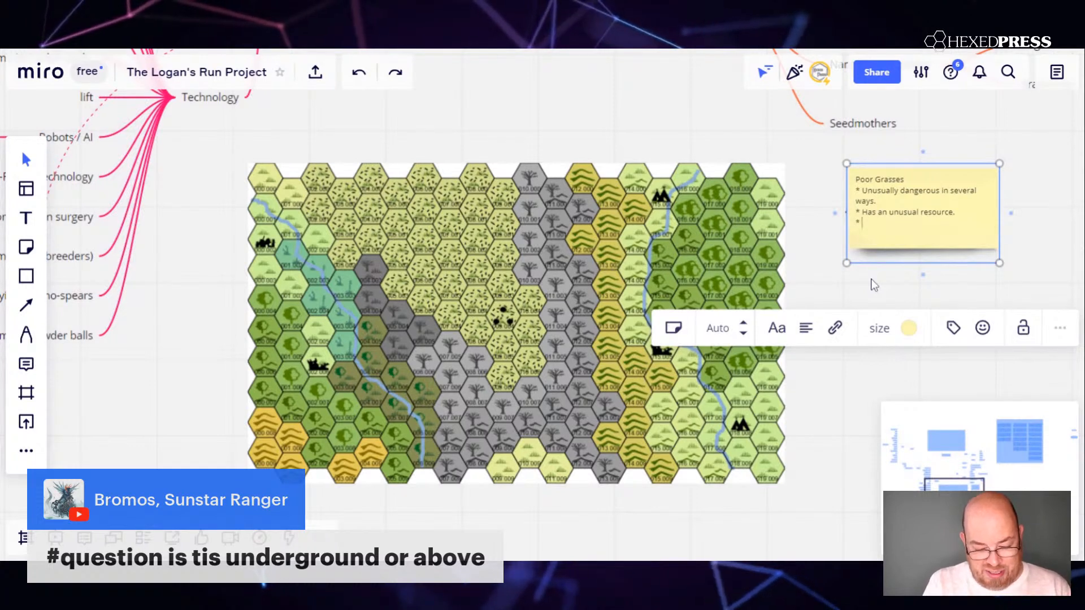
text( A usurper )
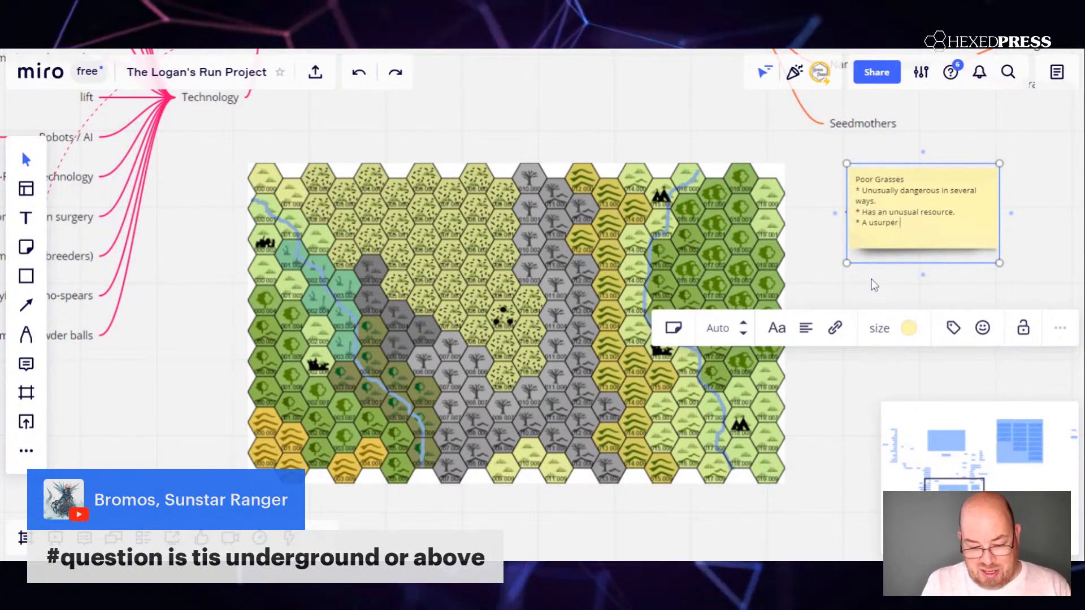
text(and their supp)
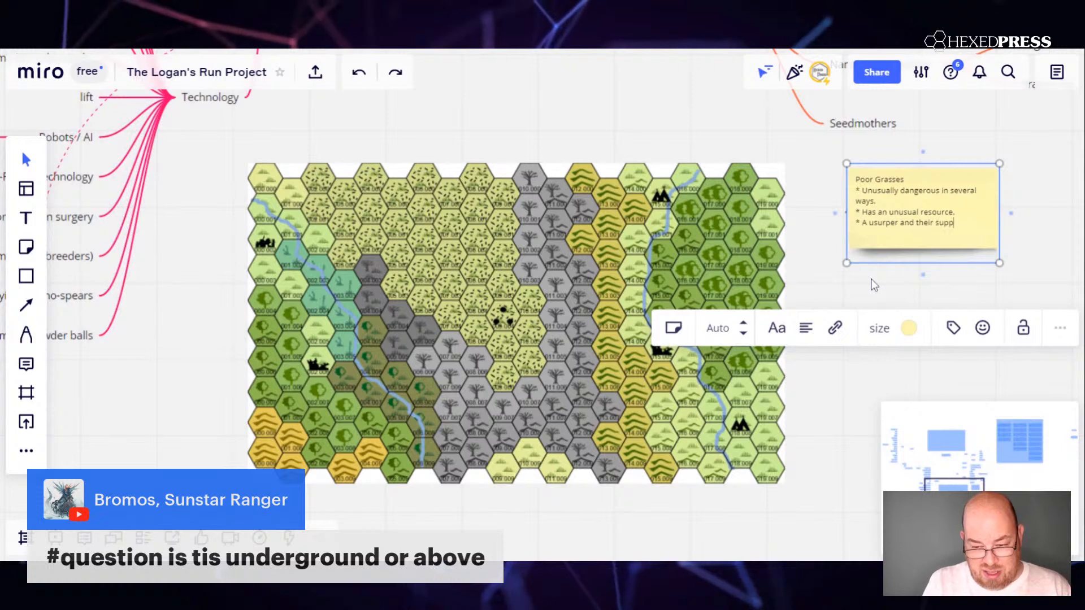
text(orters fle)
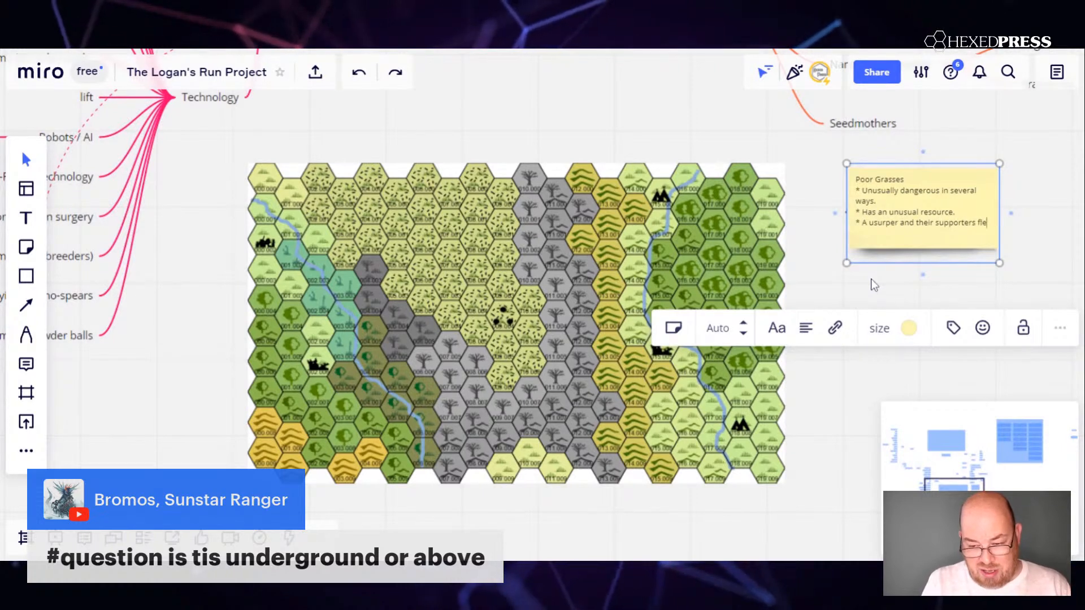
text(d here.)
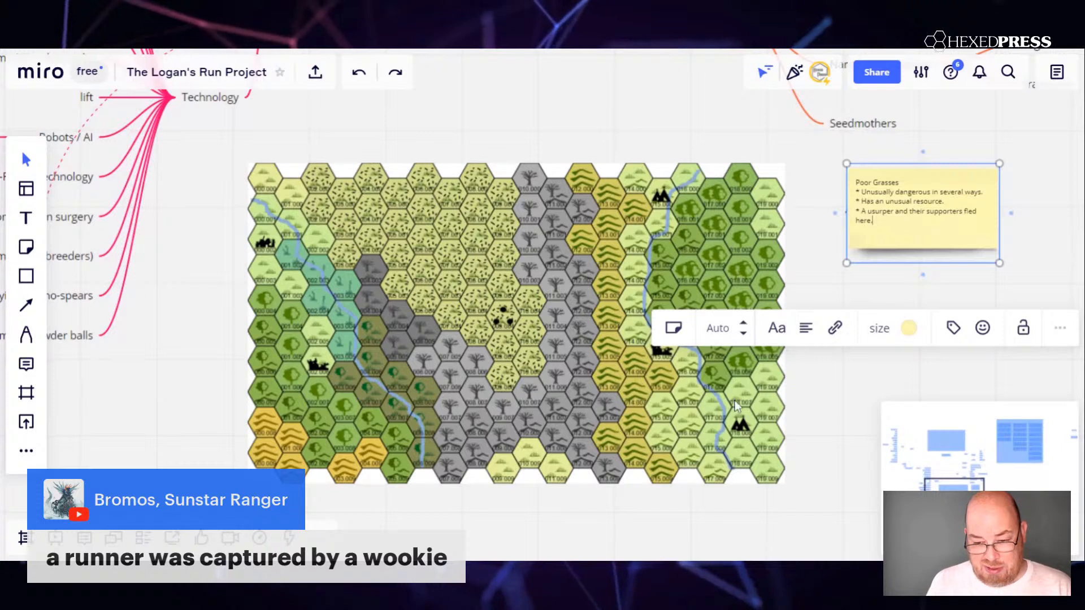
Add another bulleted line reading "* Unpopulated (outside the domes)" at the end of the Poor Grasses sticky note.
key(Return)
text(* Al)
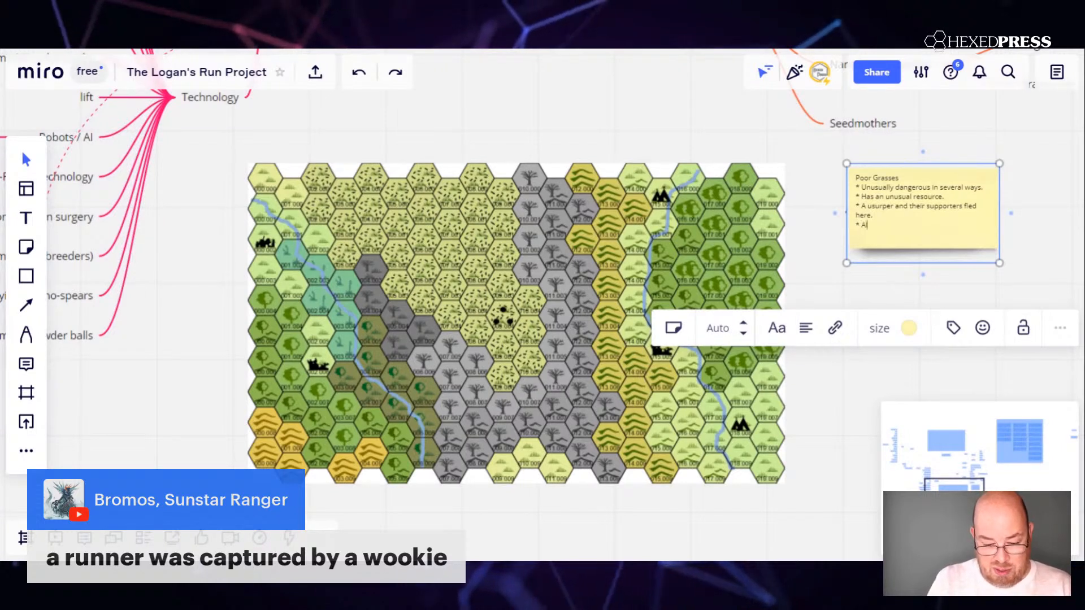
text(mos)
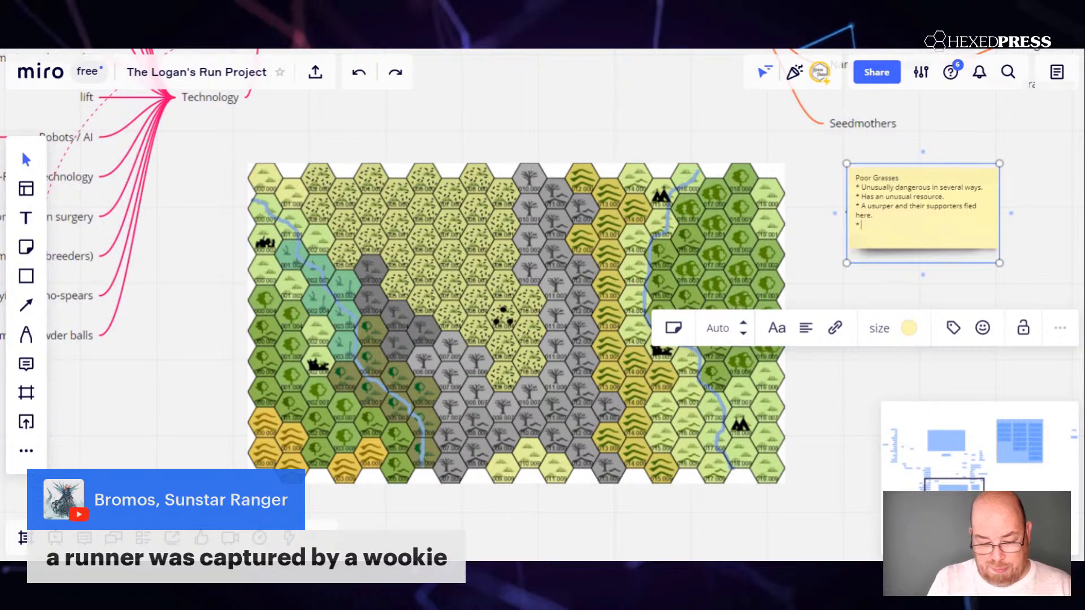
text(Unpopula)
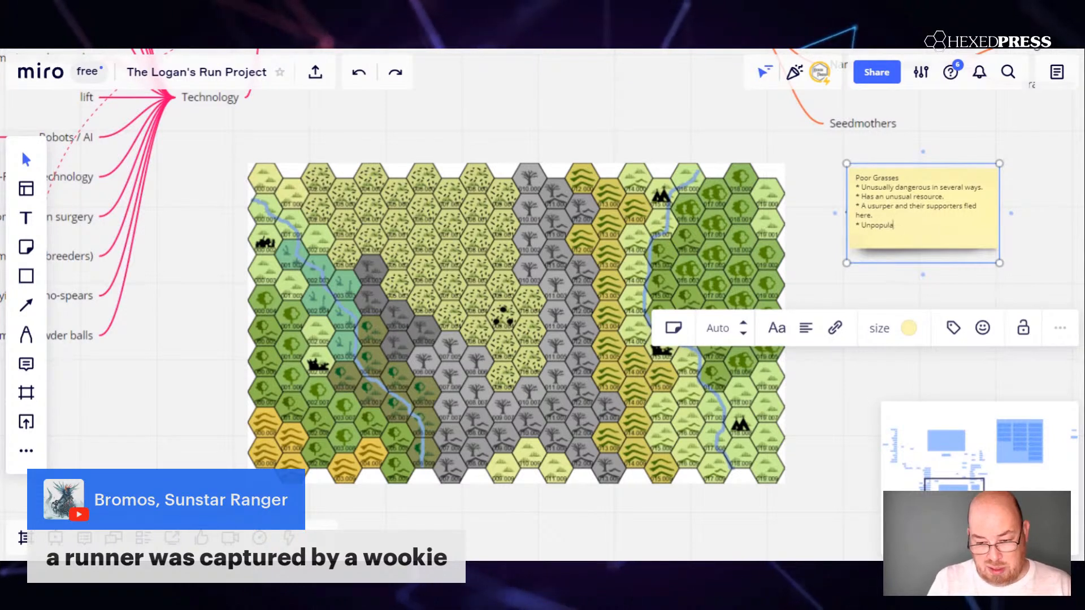
text(ted (out)
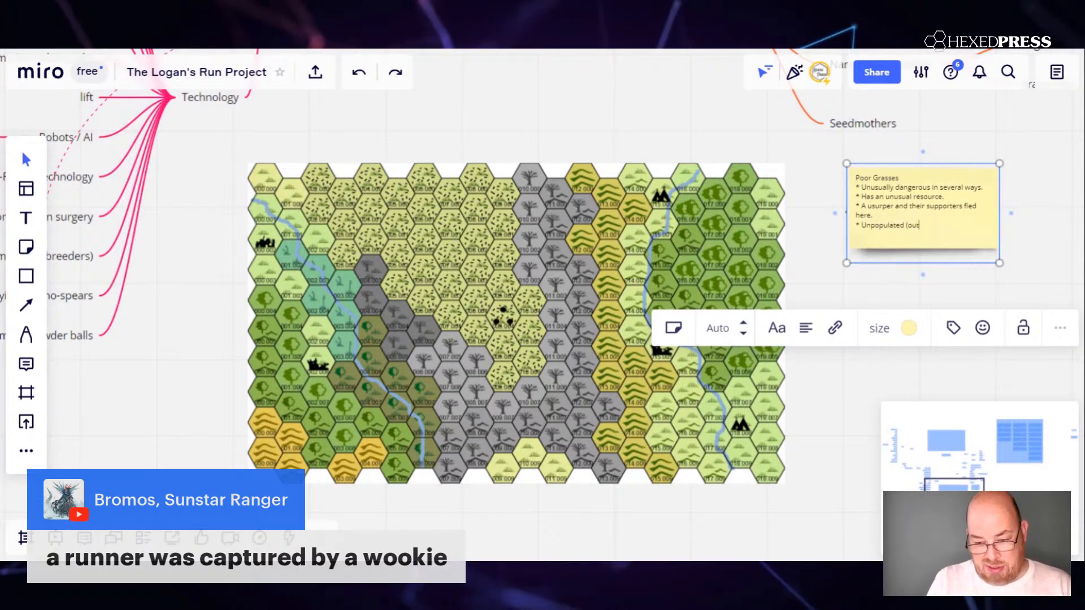
text(side the )
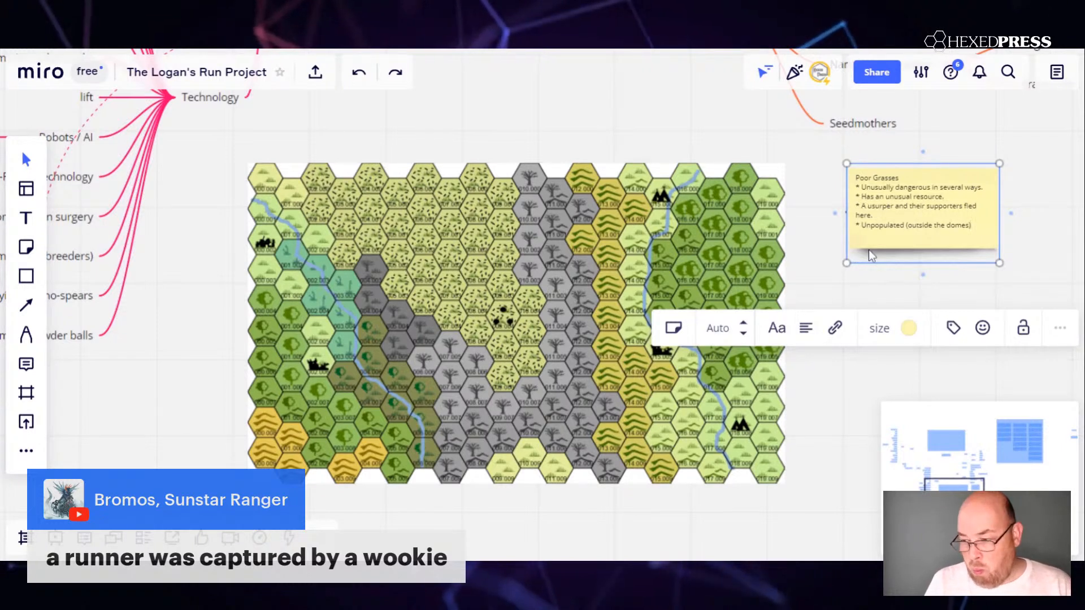
text(domes))
key(Escape)
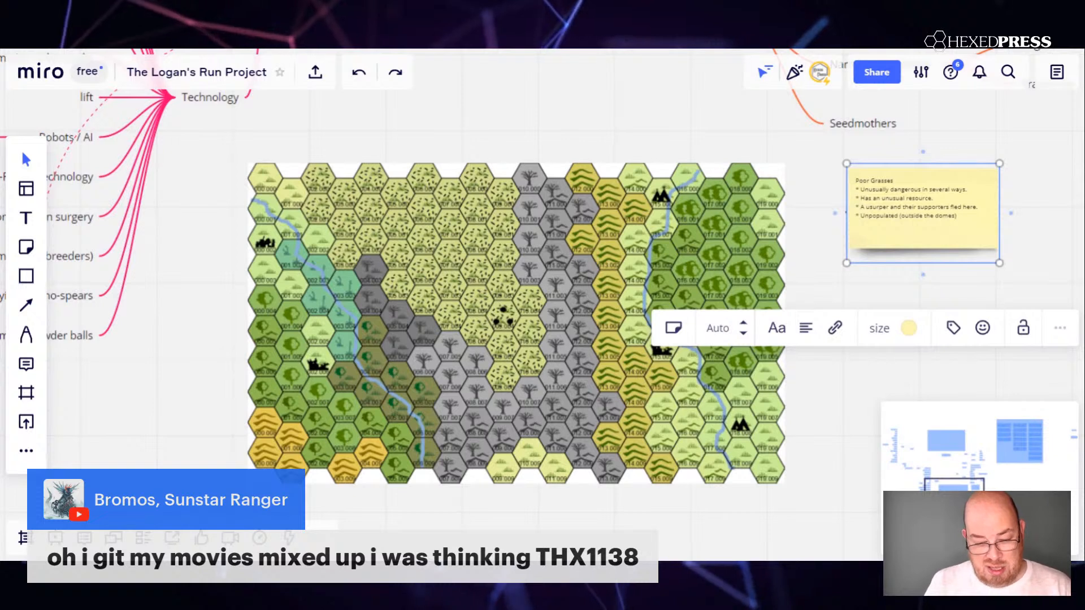
Add the bulleted line "* elemental emanations" to the end of the Poor Grasses sticky note.
text(elemen)
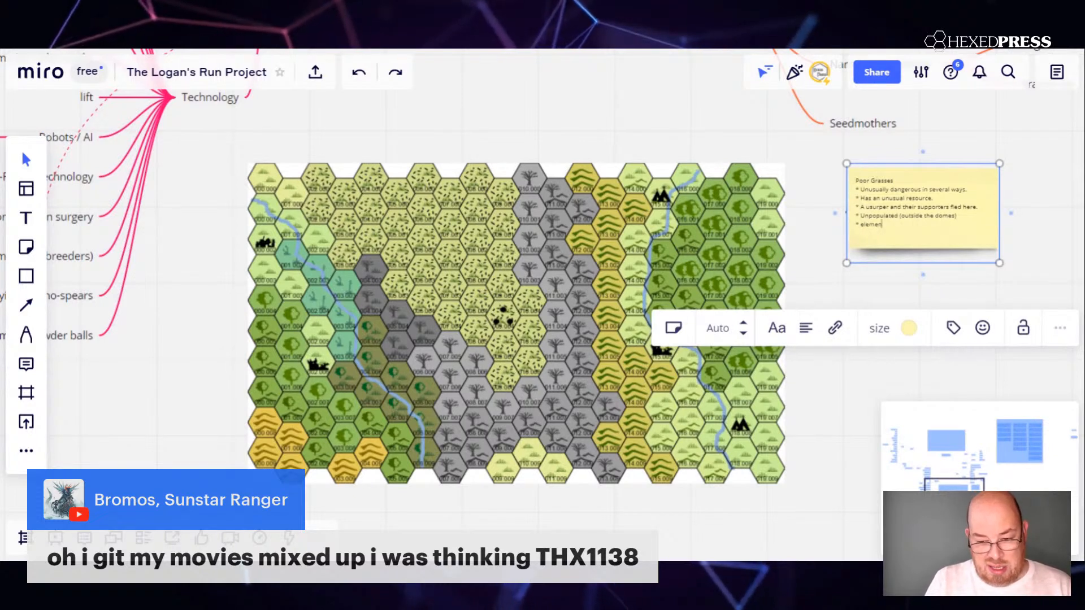
text(tal e)
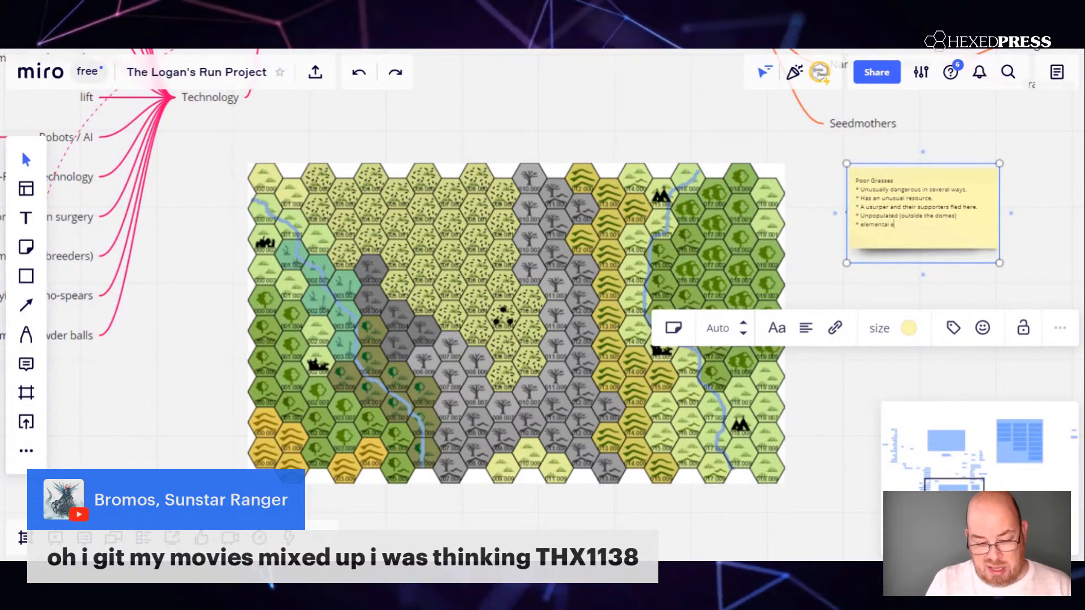
text(man)
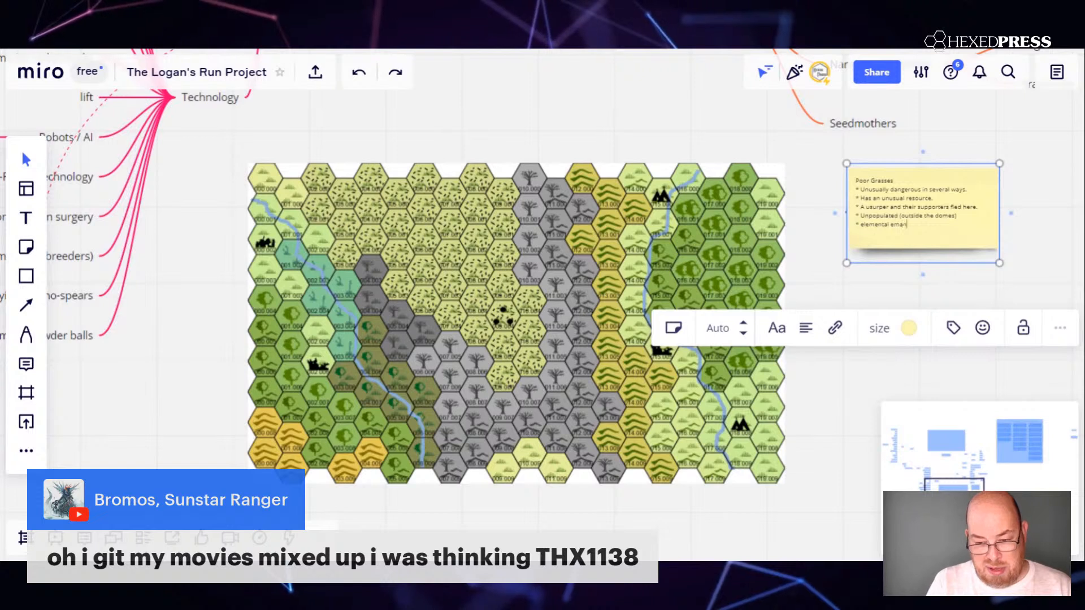
text(ations)
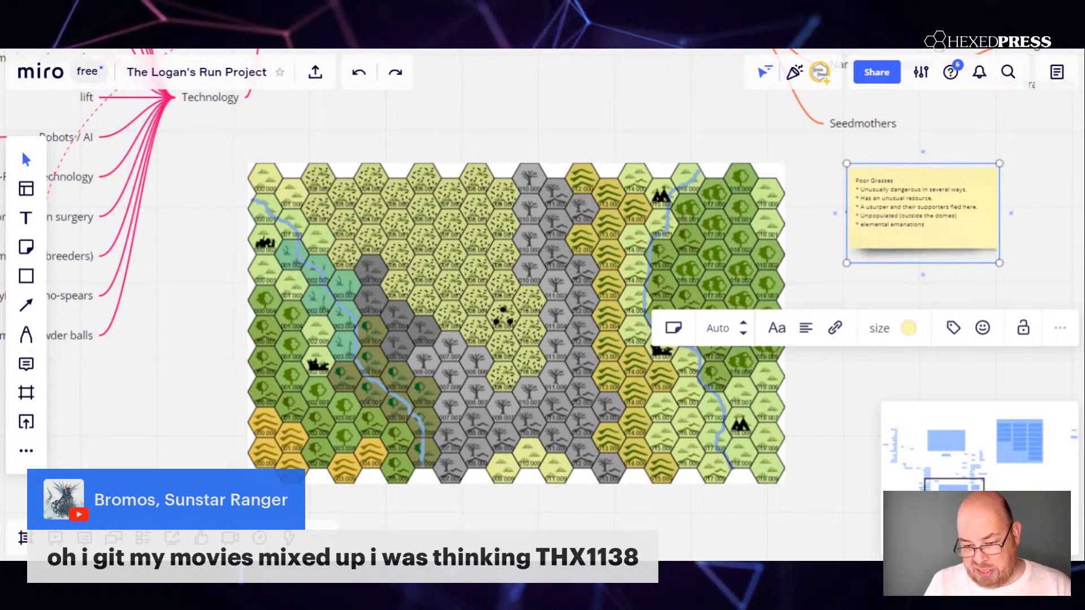
Add a final bulleted line reading "* riddled with caves and delvings" to the sticky note and finish editing it.
drag(933, 199, 865, 224)
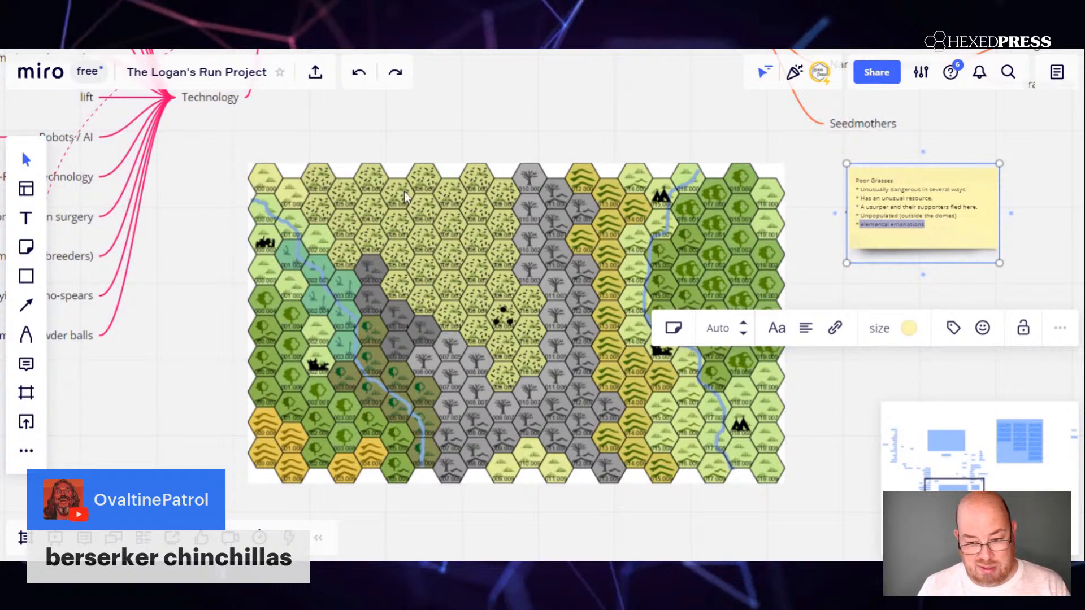
key(End)
key(Return)
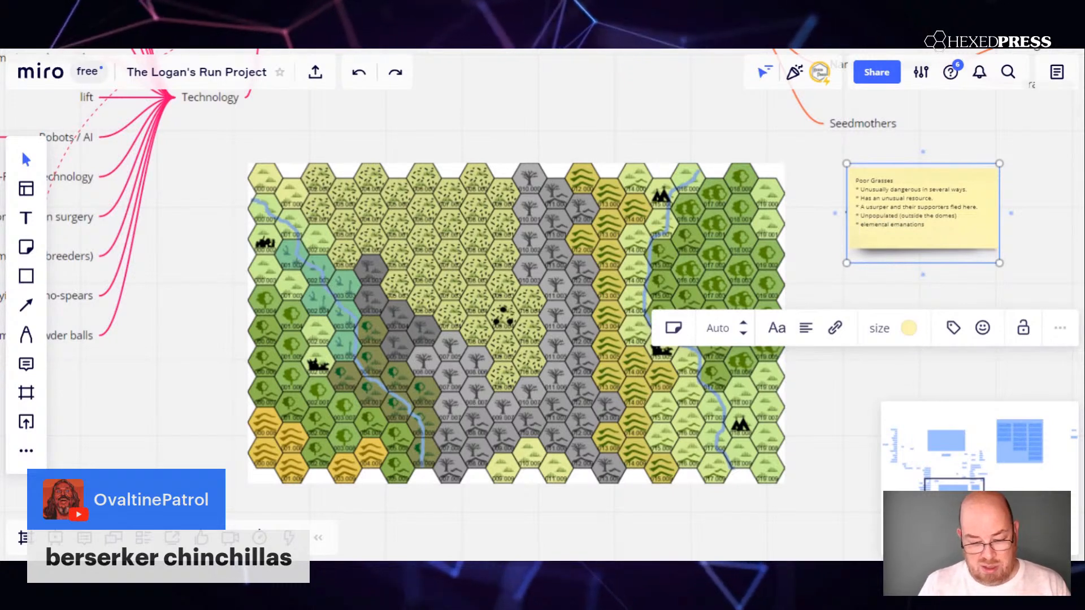
text(* riddled wi)
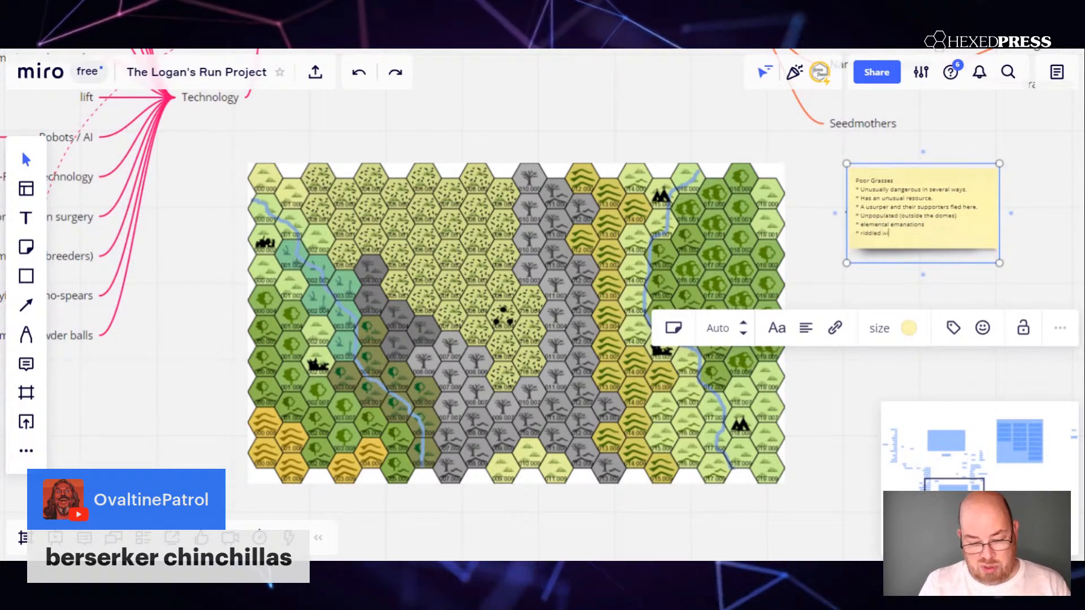
text(th caves and delv)
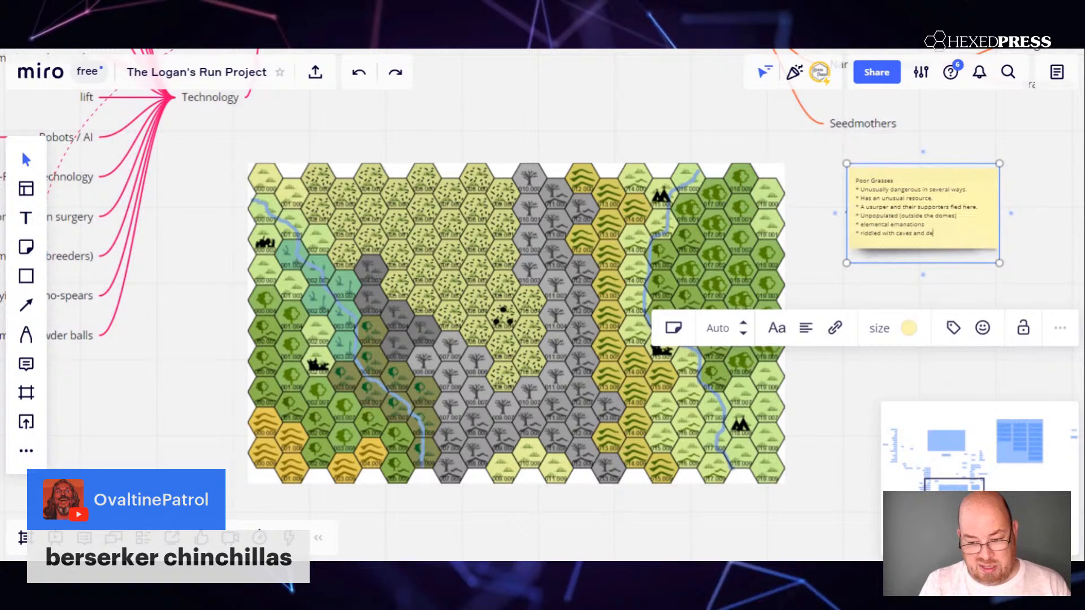
text(ings)
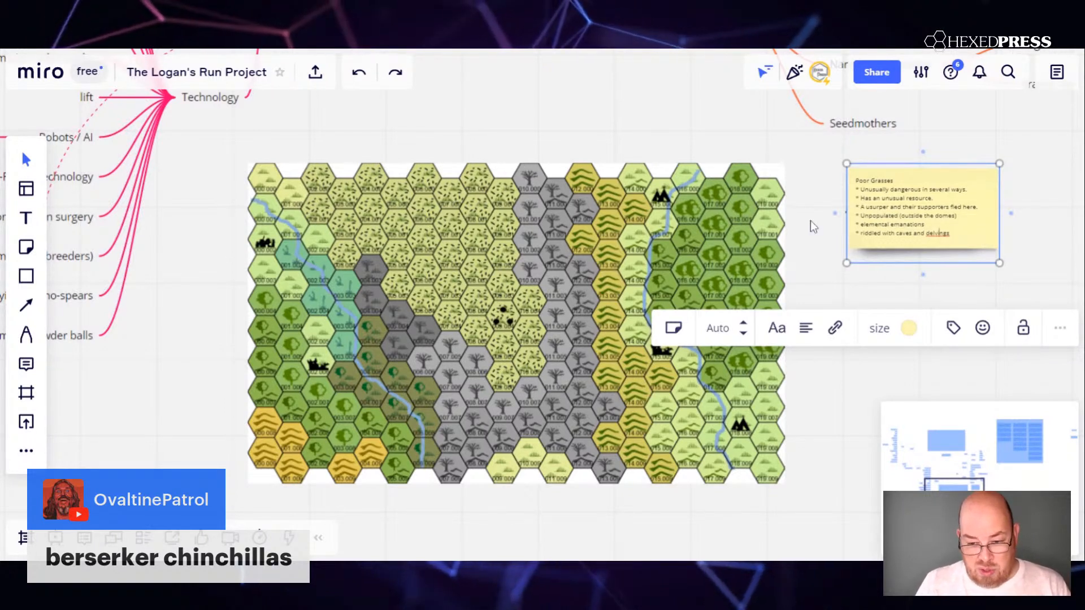
click(227, 302)
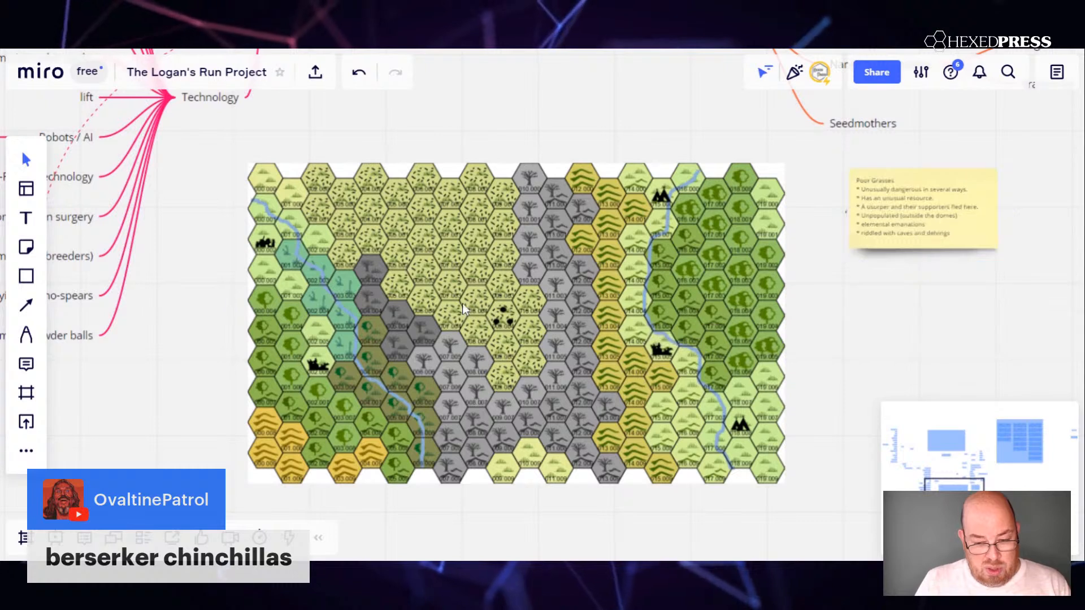
Move the Poor Grasses sticky note above the hex map and draw three branching orange-red pen strokes from it into the grass hexes.
drag(885, 222, 476, 102)
click(854, 208)
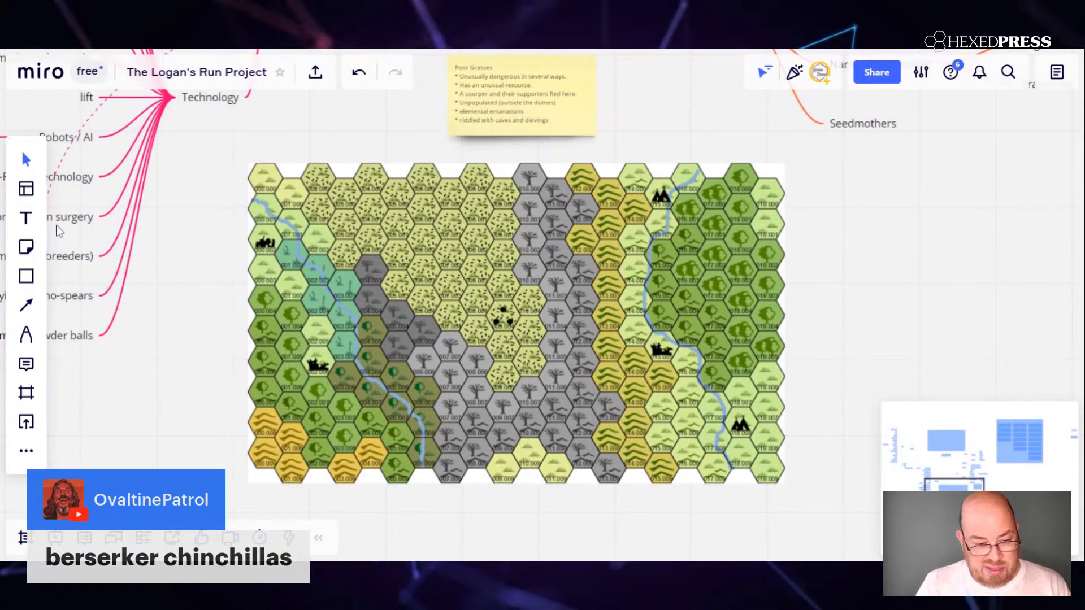
click(28, 336)
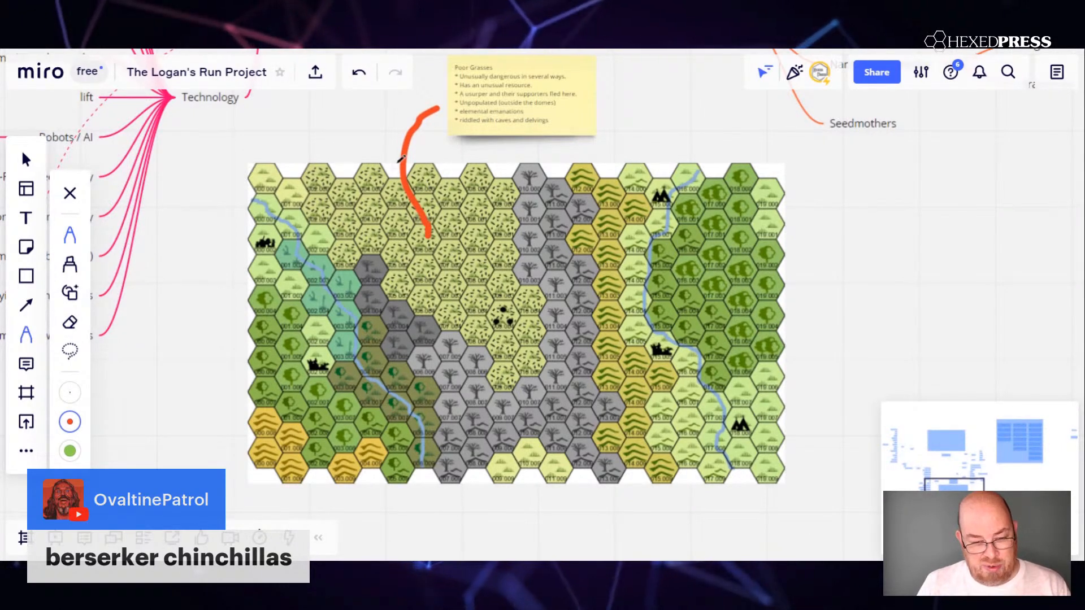
mouse_move(401, 164)
mouse_down()
mouse_move(351, 188)
mouse_move(334, 221)
mouse_up()
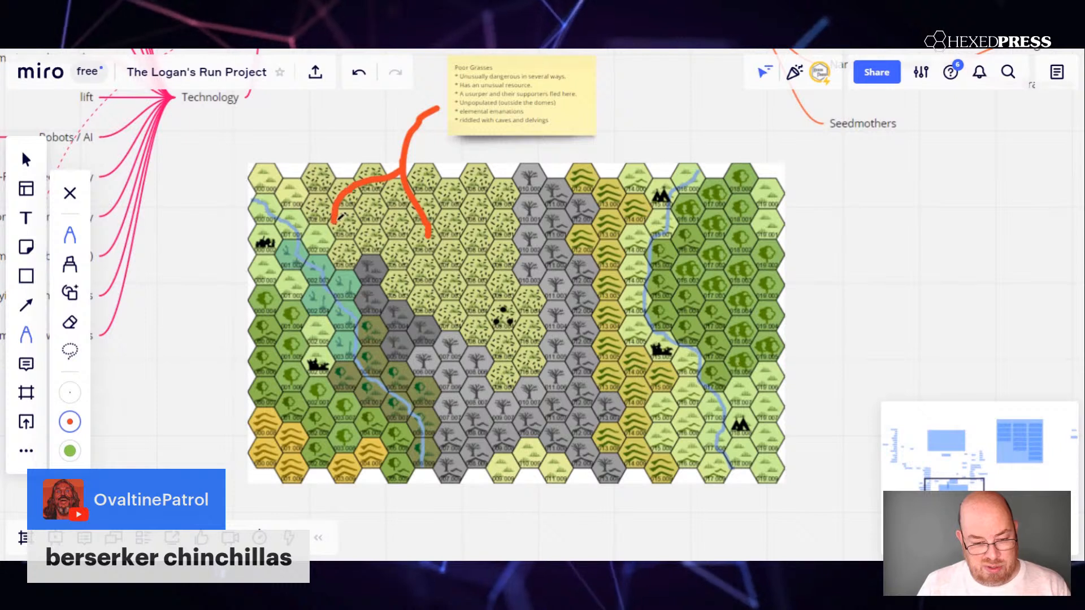
mouse_move(408, 193)
mouse_down()
mouse_move(495, 183)
mouse_move(497, 213)
mouse_up()
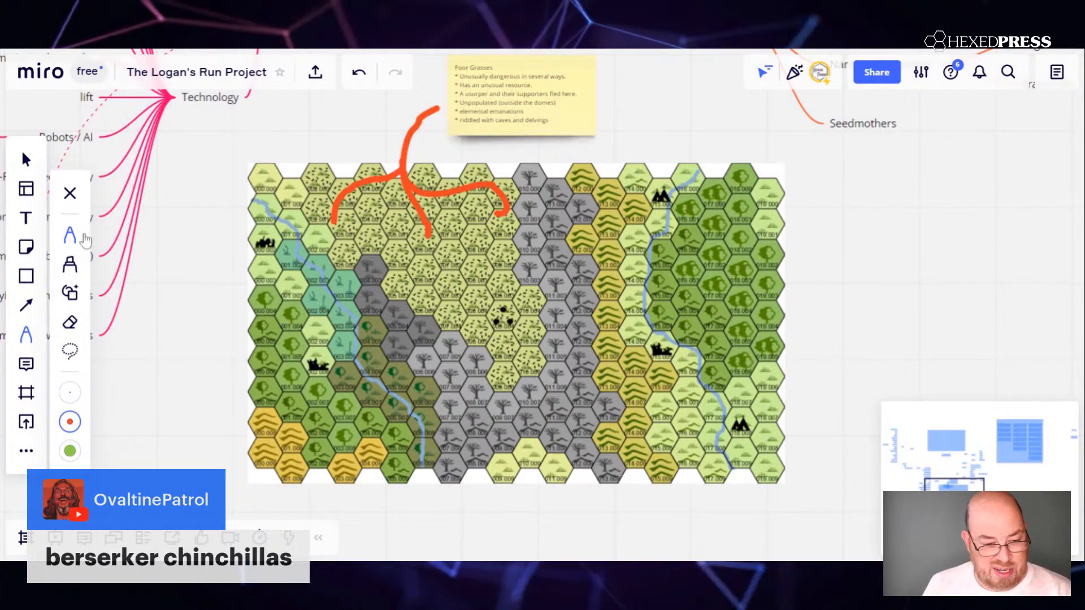
click(27, 163)
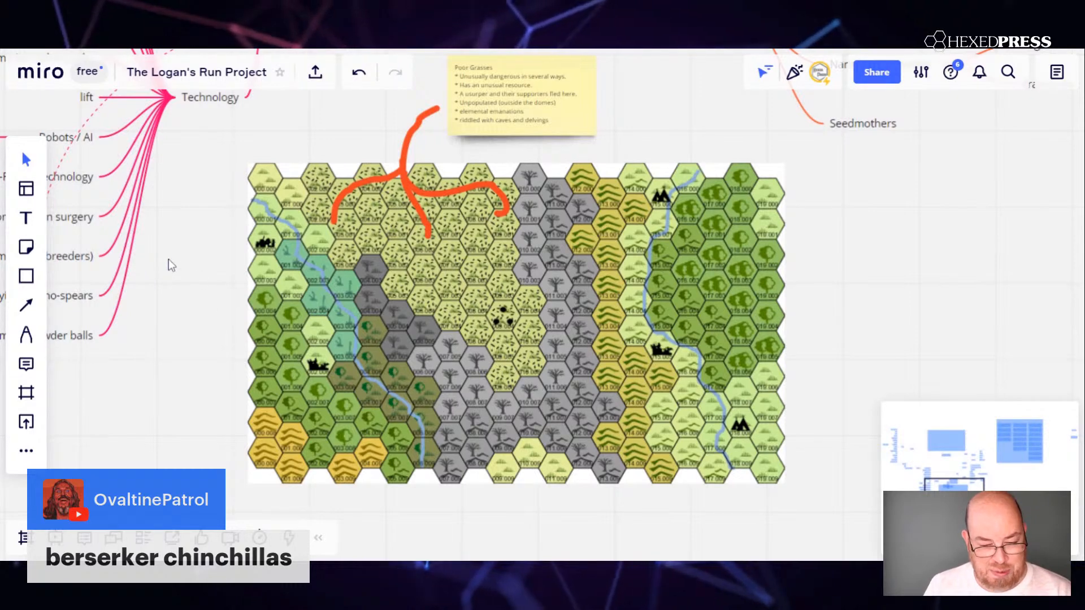
Delete the three orange-red pen strokes and move the sticky note directly onto the Poor Grasses hexes of the map.
scroll(168, 258, down, 3)
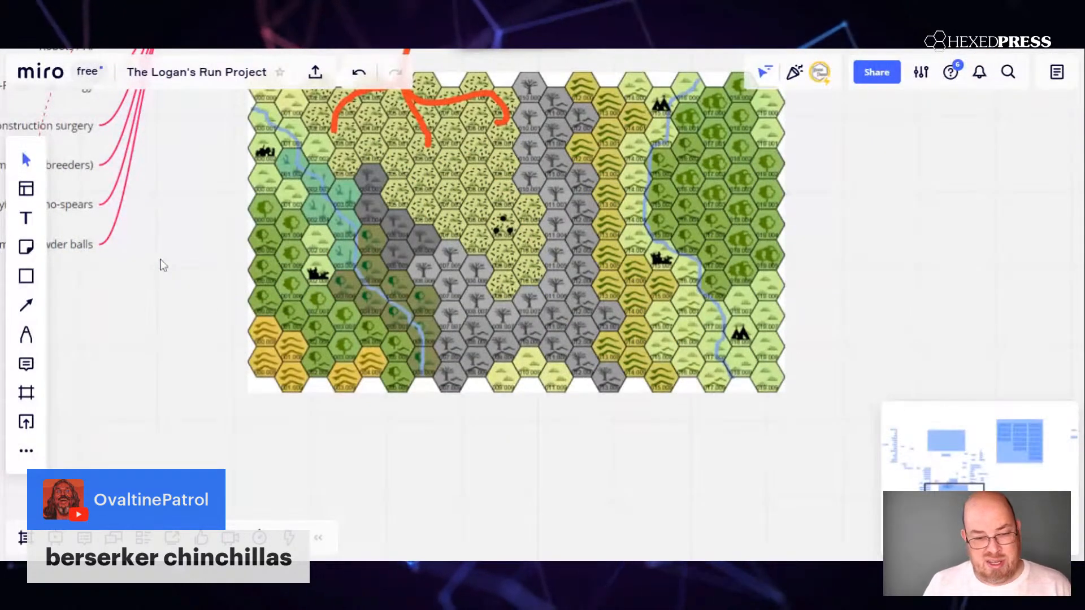
scroll(160, 261, up, 6)
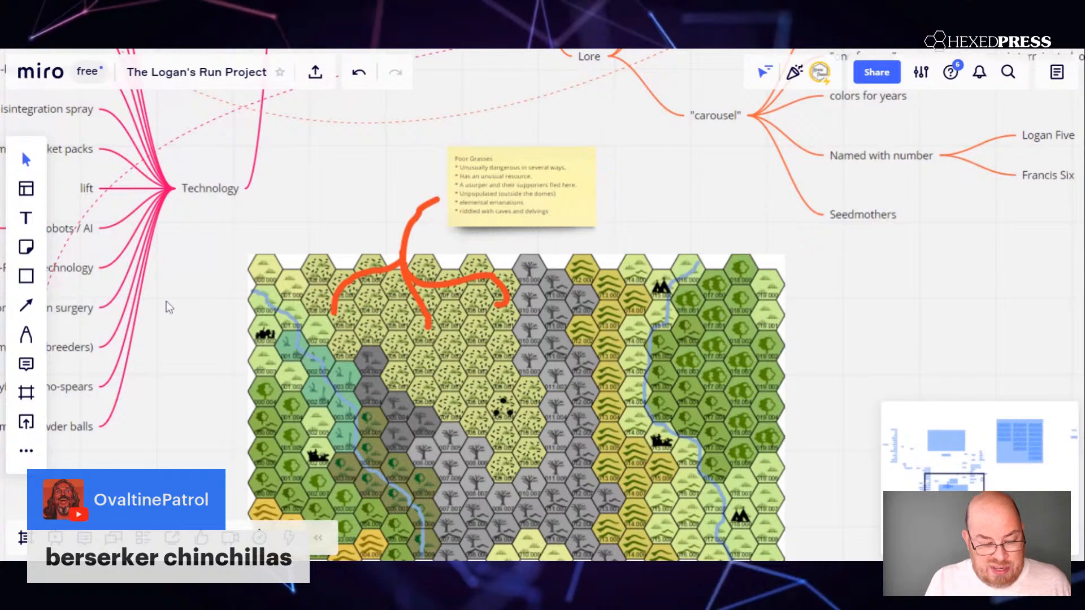
drag(197, 314, 172, 242)
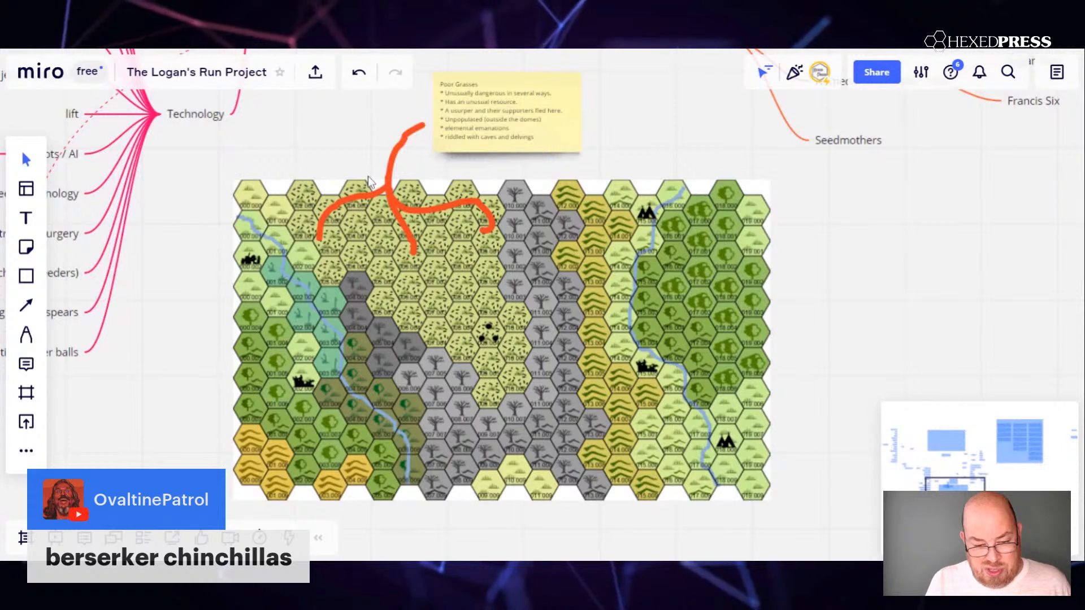
click(390, 182)
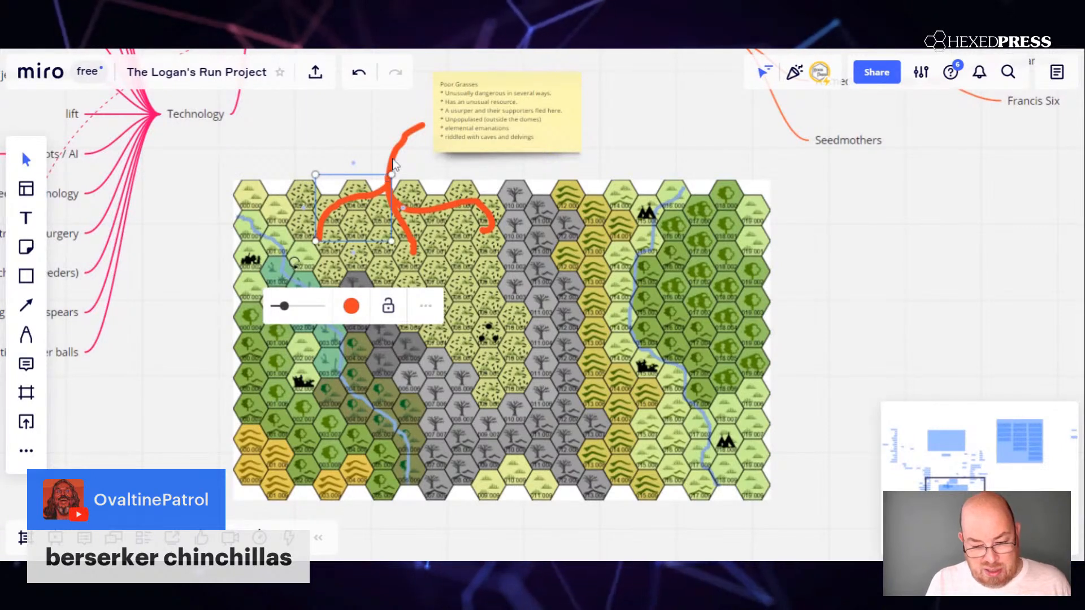
key(Delete)
click(394, 166)
key(Delete)
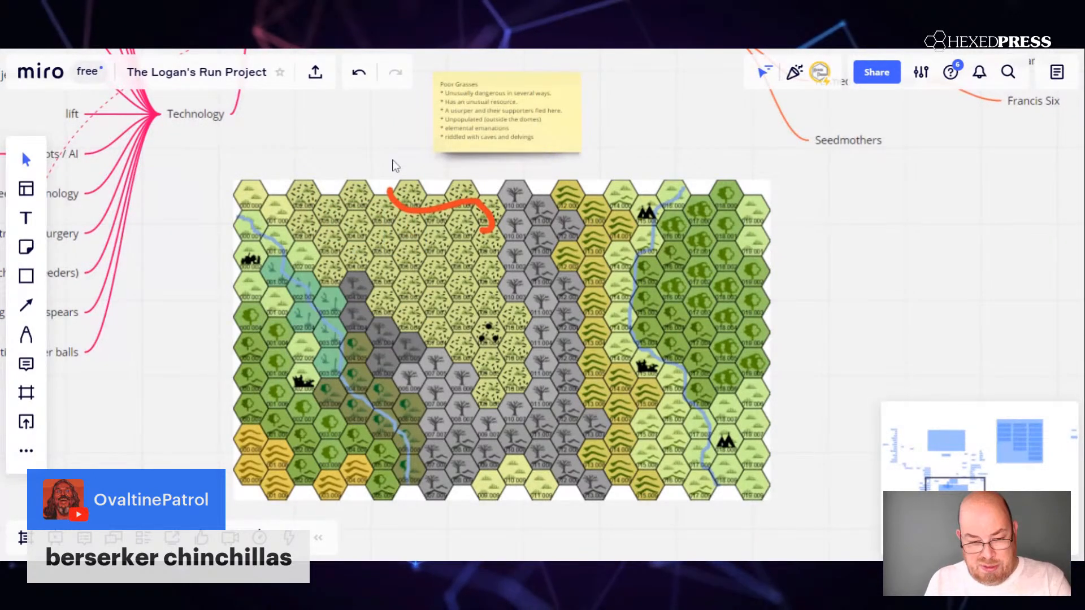
click(433, 212)
key(Delete)
mouse_move(521, 128)
mouse_down()
mouse_move(447, 202)
mouse_move(431, 250)
mouse_move(423, 214)
mouse_up()
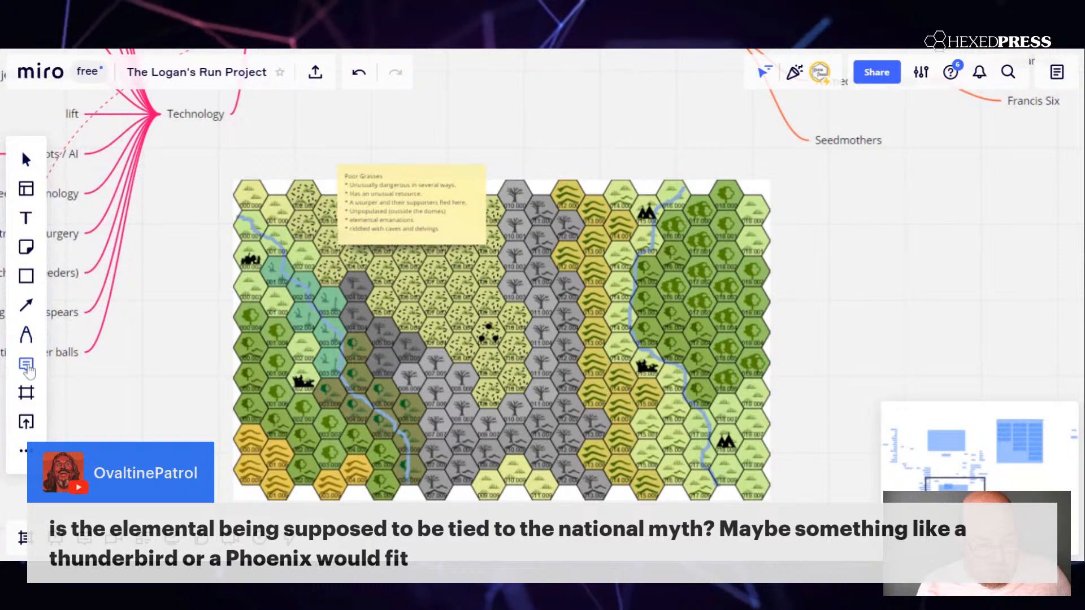
Post a comment above the Poor Grasses sticky note reading "Are the elemental emanations tied to the Citizenry national myths?" and close it.
click(476, 151)
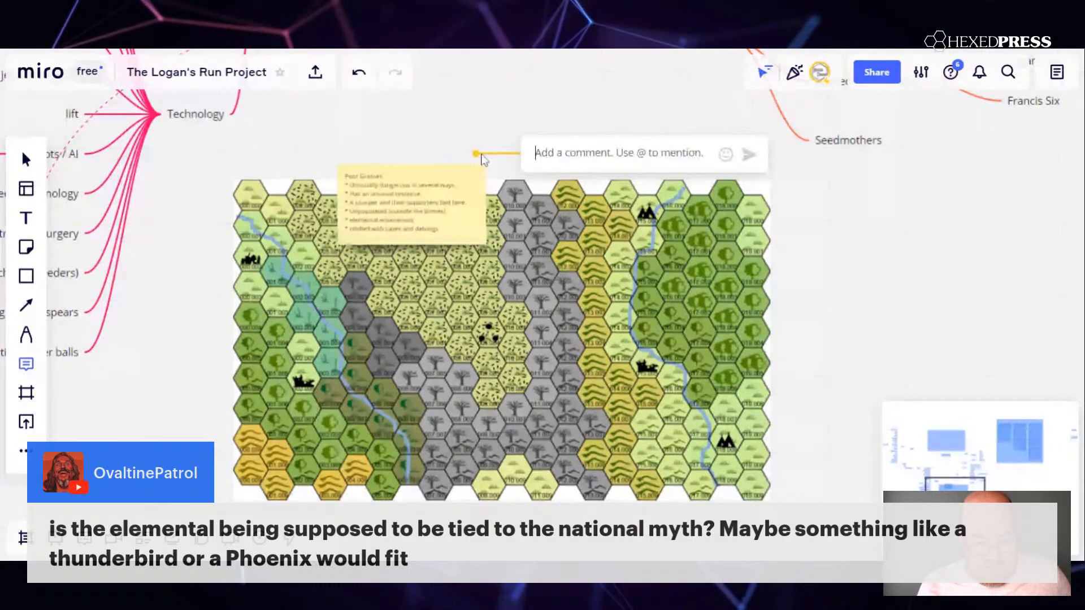
text(Are th)
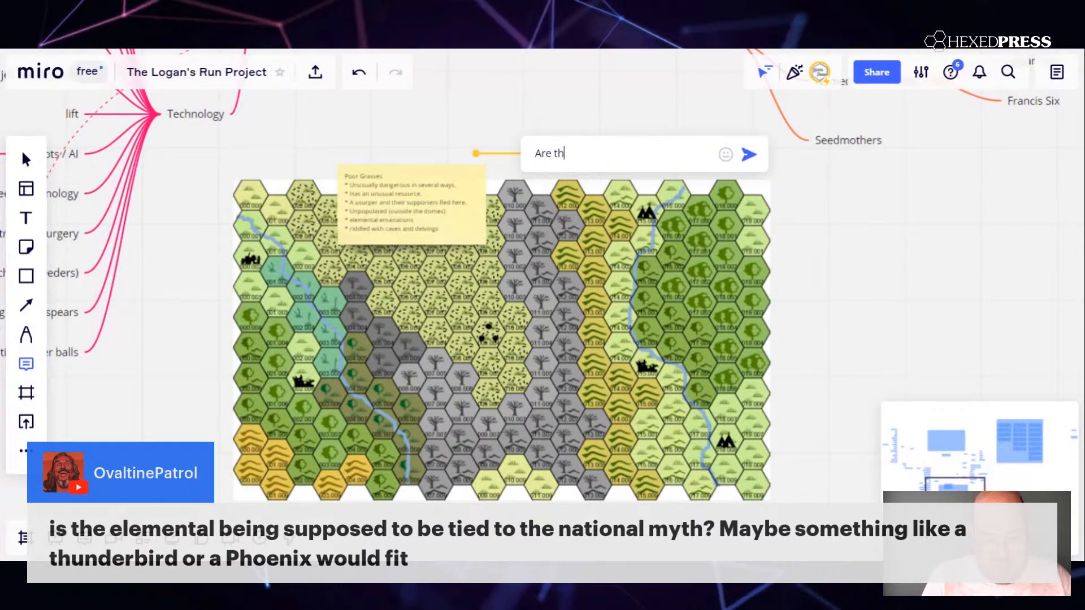
text(e elementa)
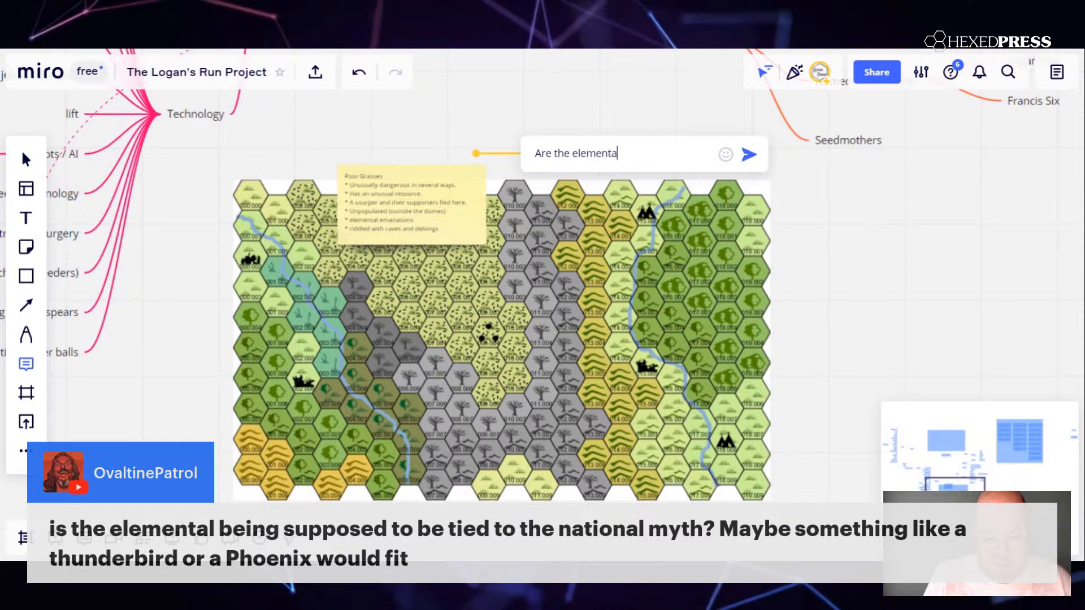
text(l emanati)
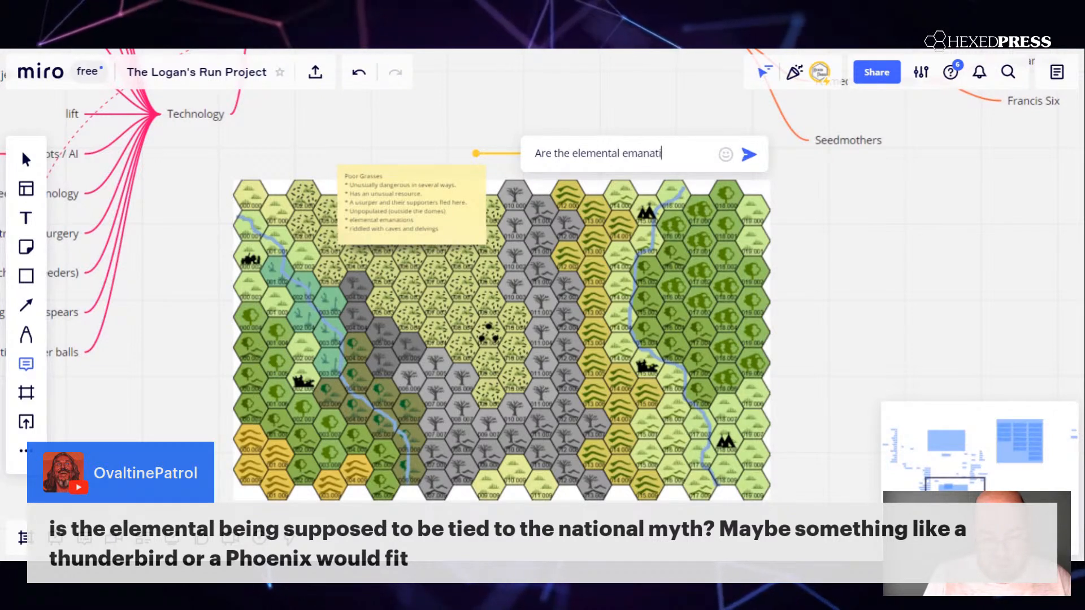
text(ons tied to the)
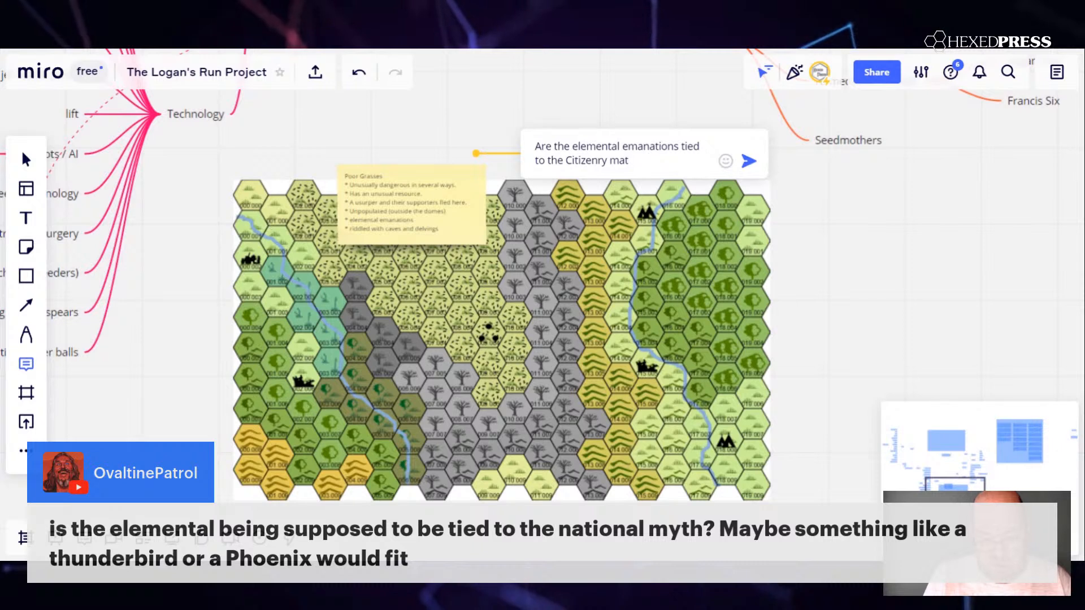
text(Citizenry nation)
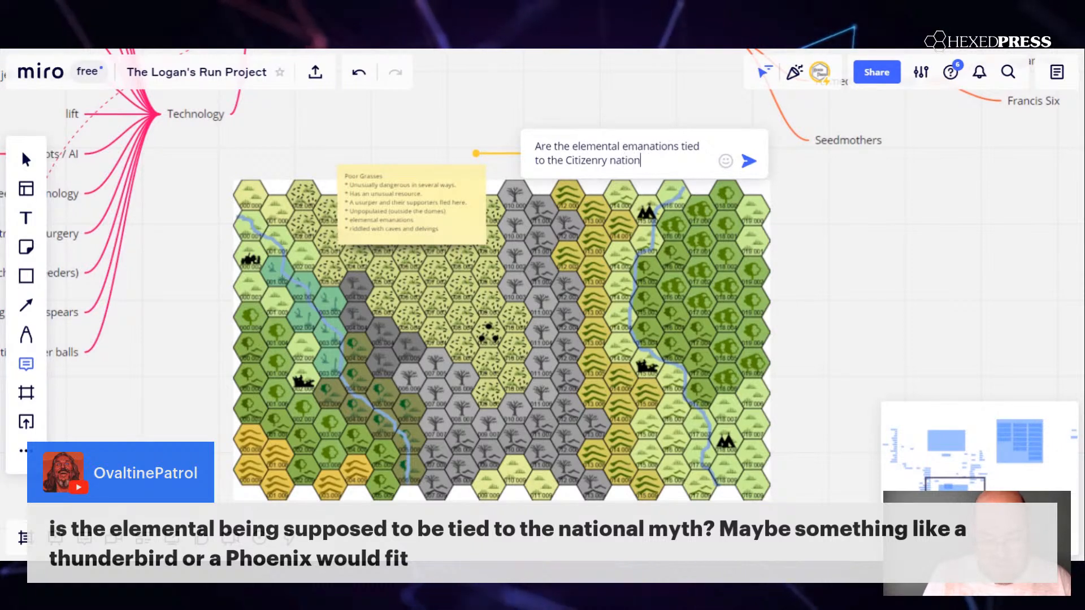
text(al myths?)
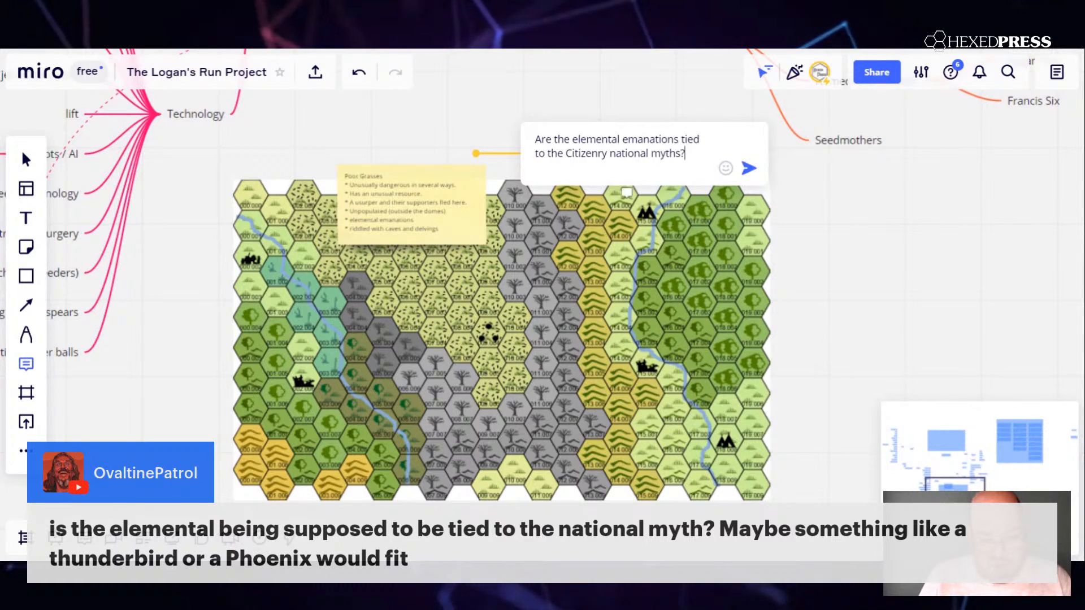
click(749, 170)
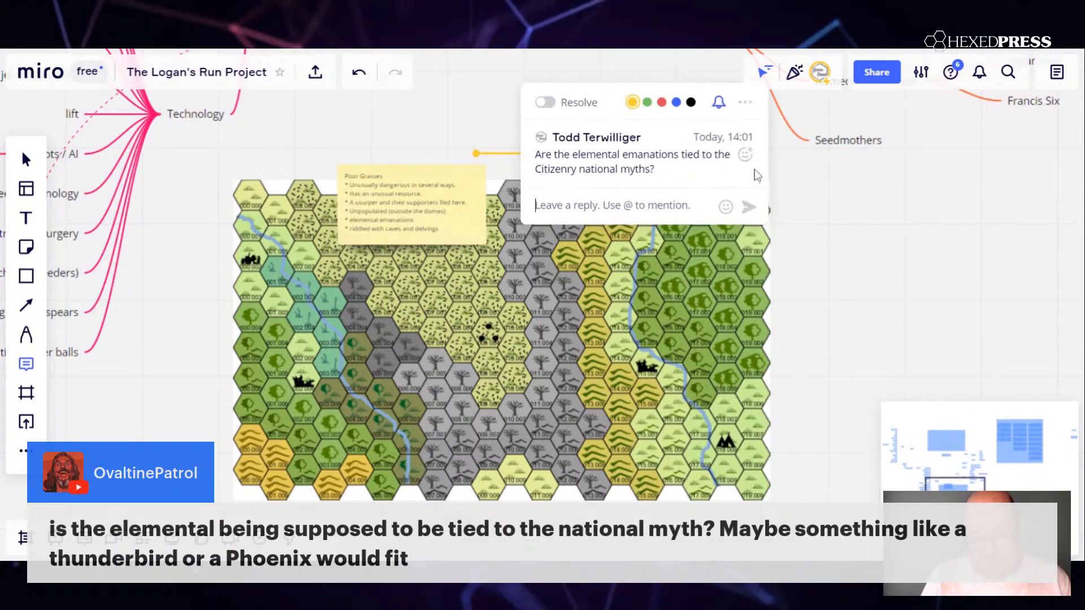
click(835, 284)
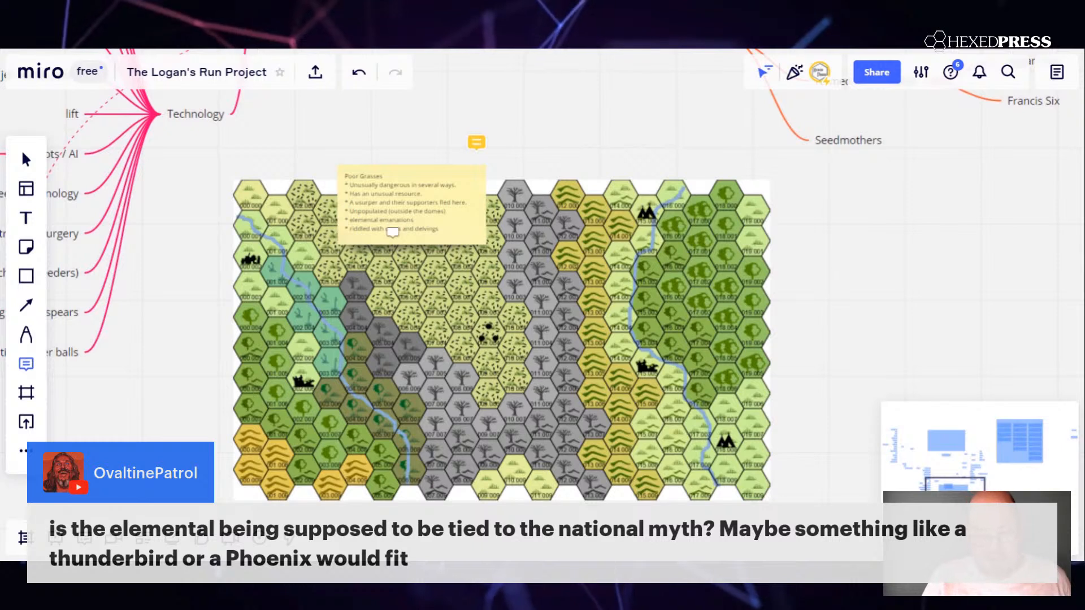
click(29, 162)
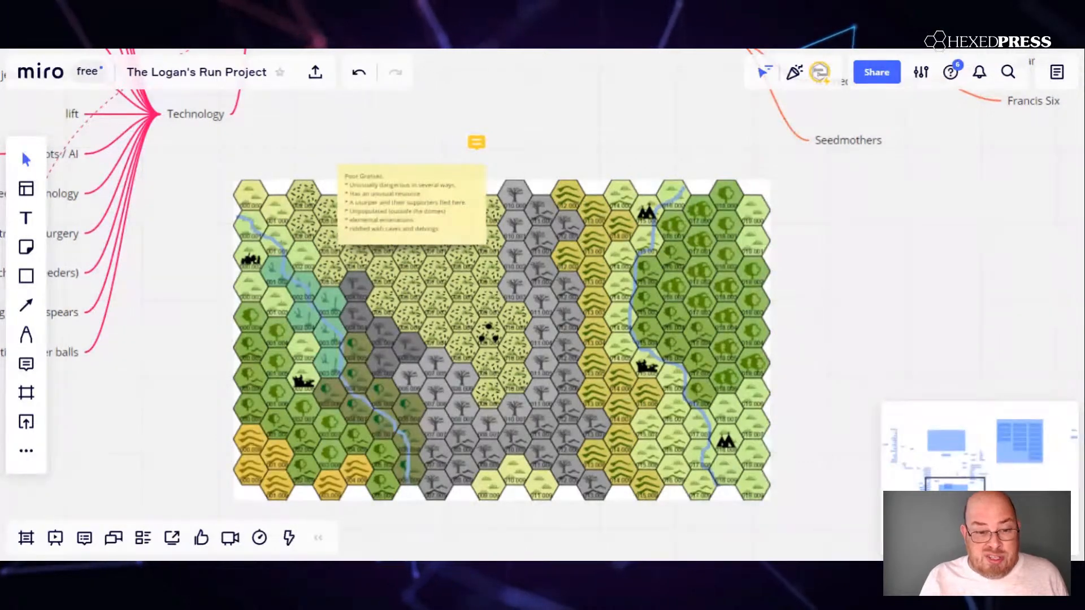
Export the board area as a Small JPG image, with the crop frame fitted around the whole hex map and its sticky note.
scroll(181, 224, down, 3)
scroll(181, 224, up, 3)
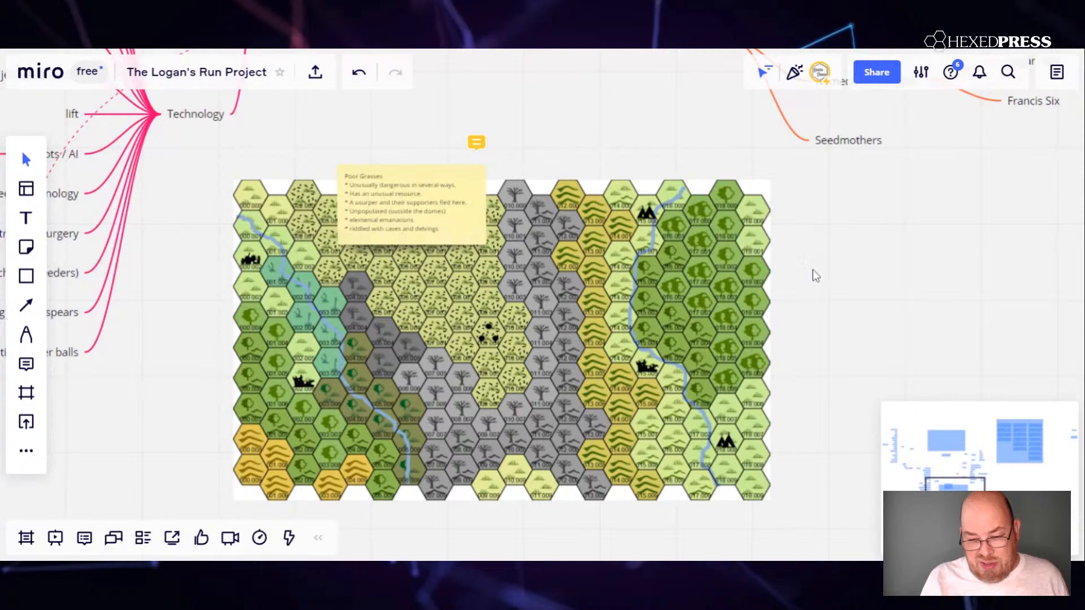
scroll(815, 275, down, 1)
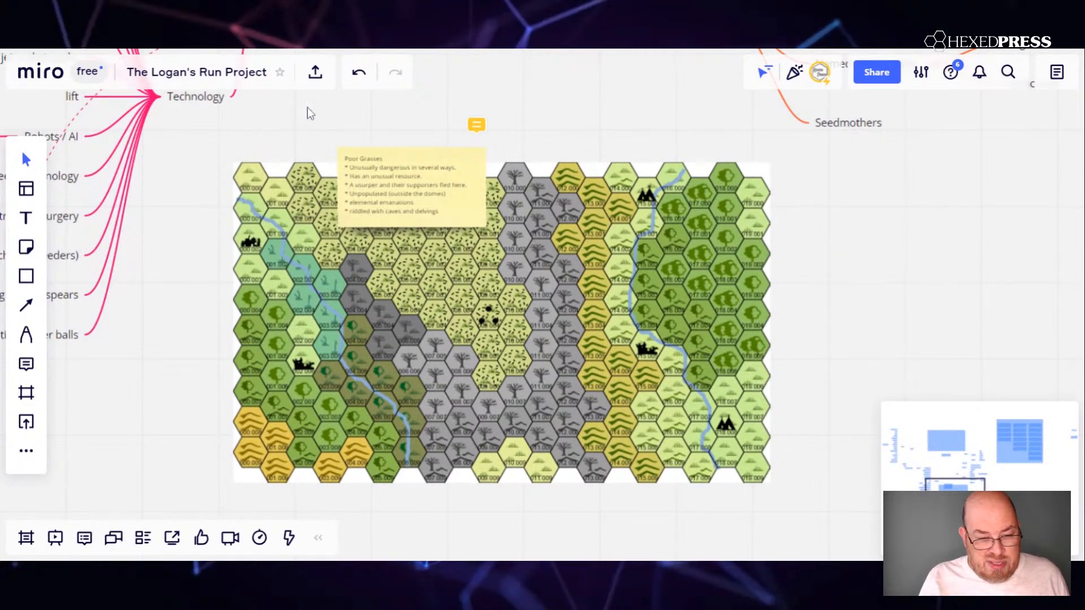
click(315, 73)
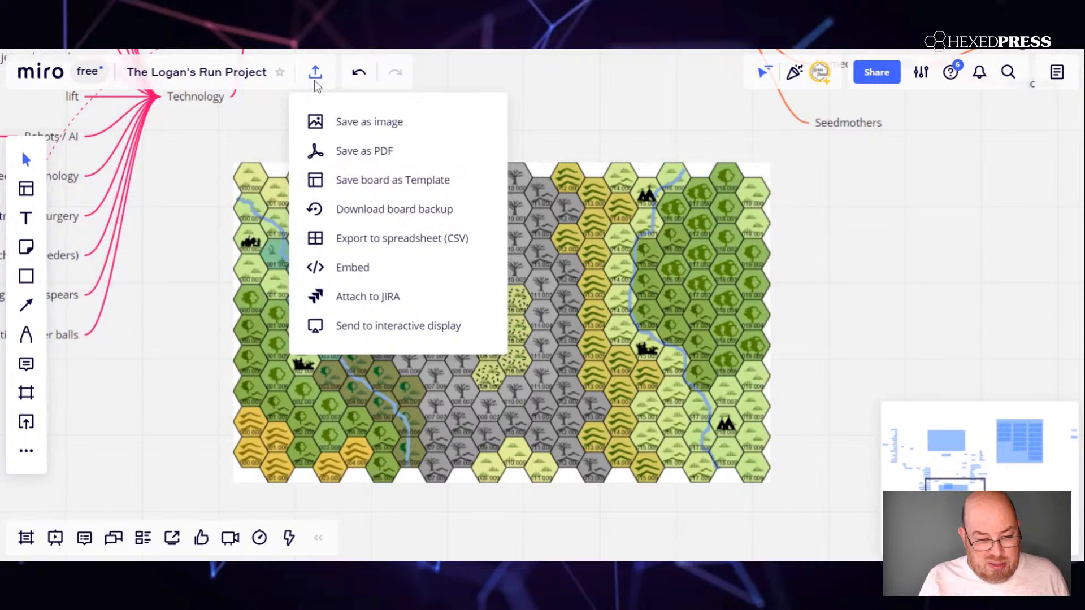
click(324, 121)
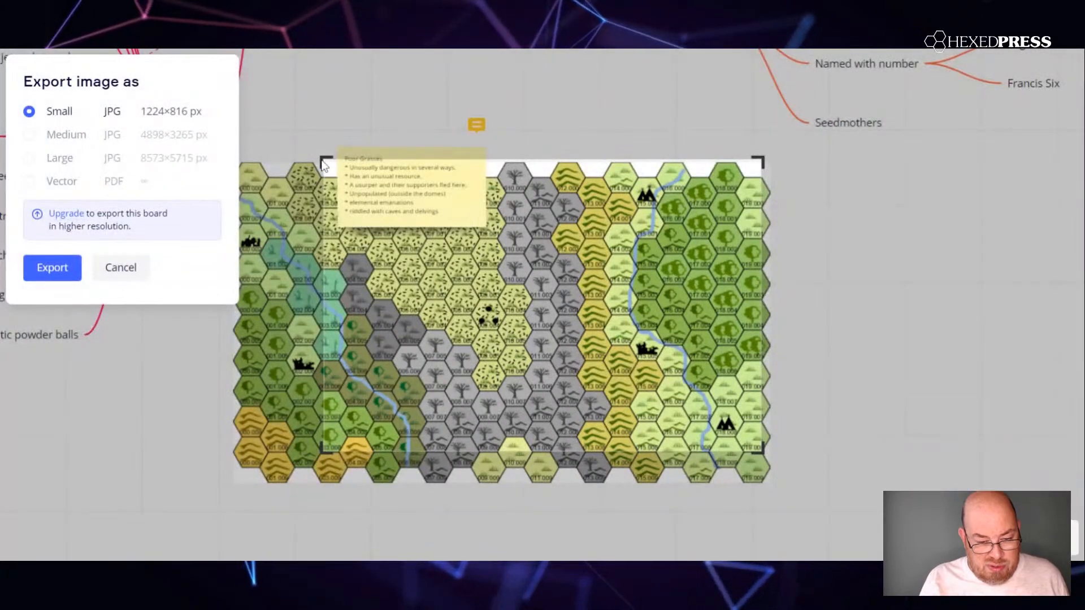
drag(323, 160, 227, 144)
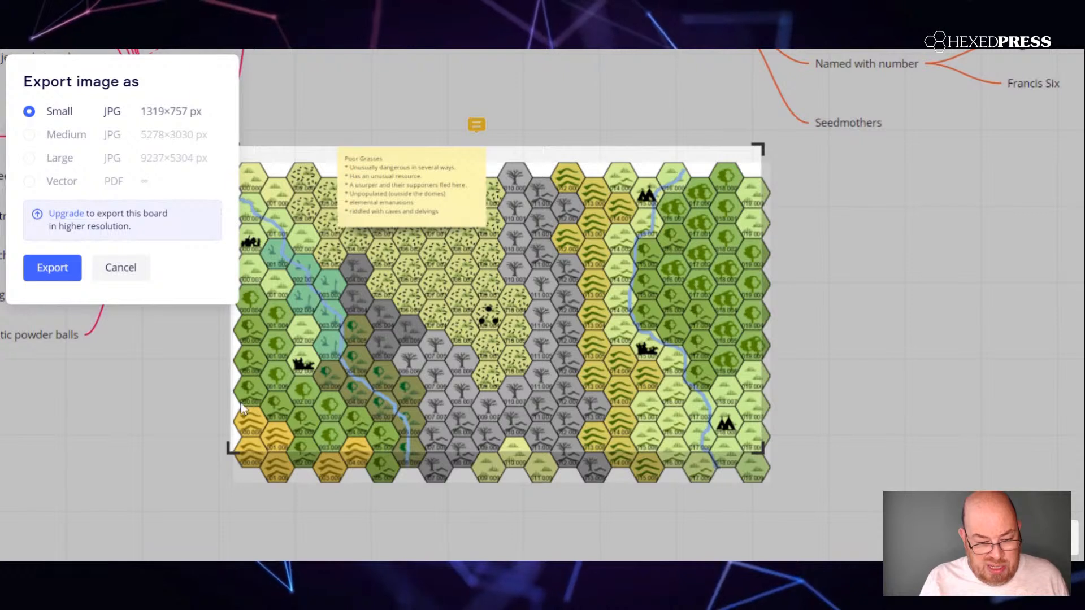
drag(231, 450, 239, 486)
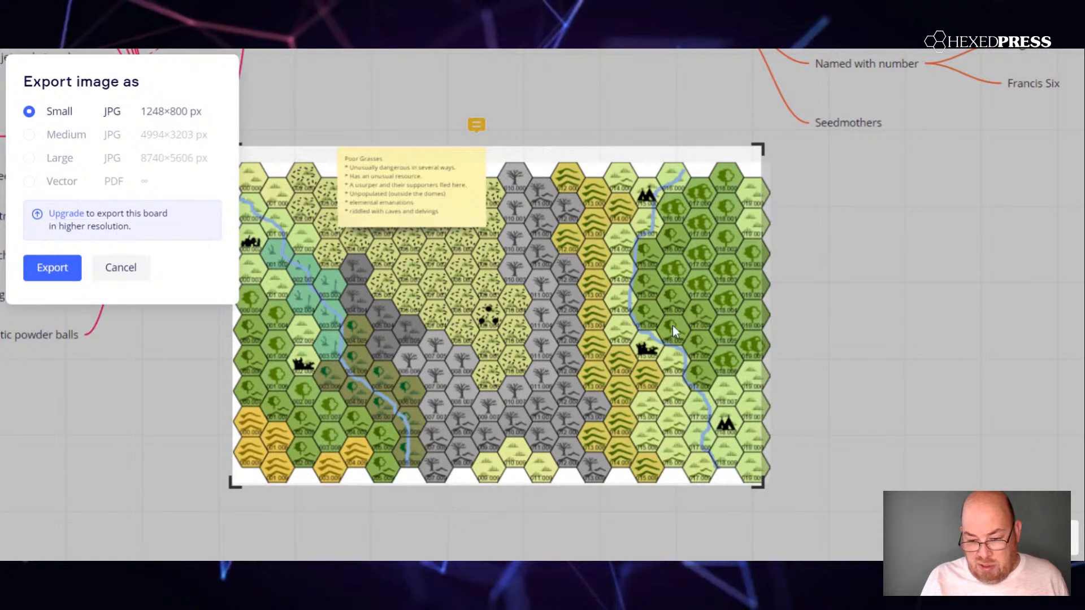
drag(761, 148, 770, 148)
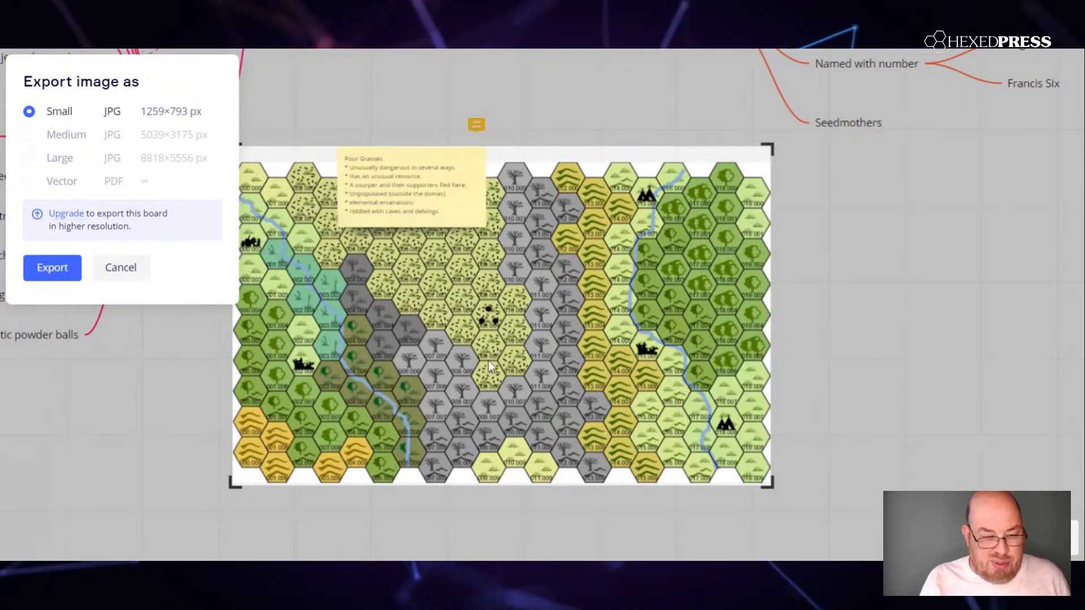
click(68, 269)
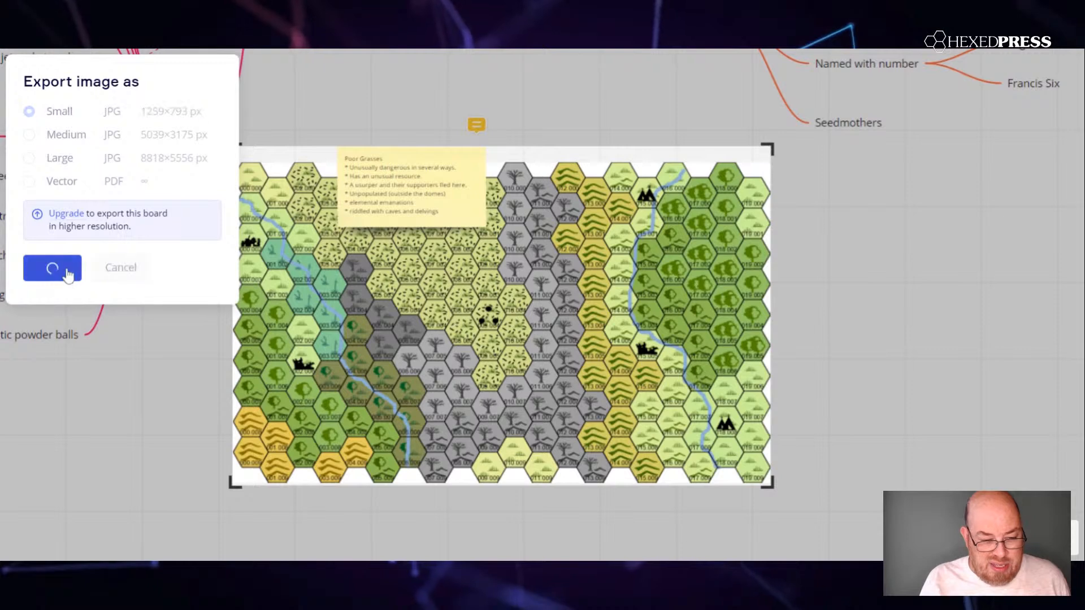